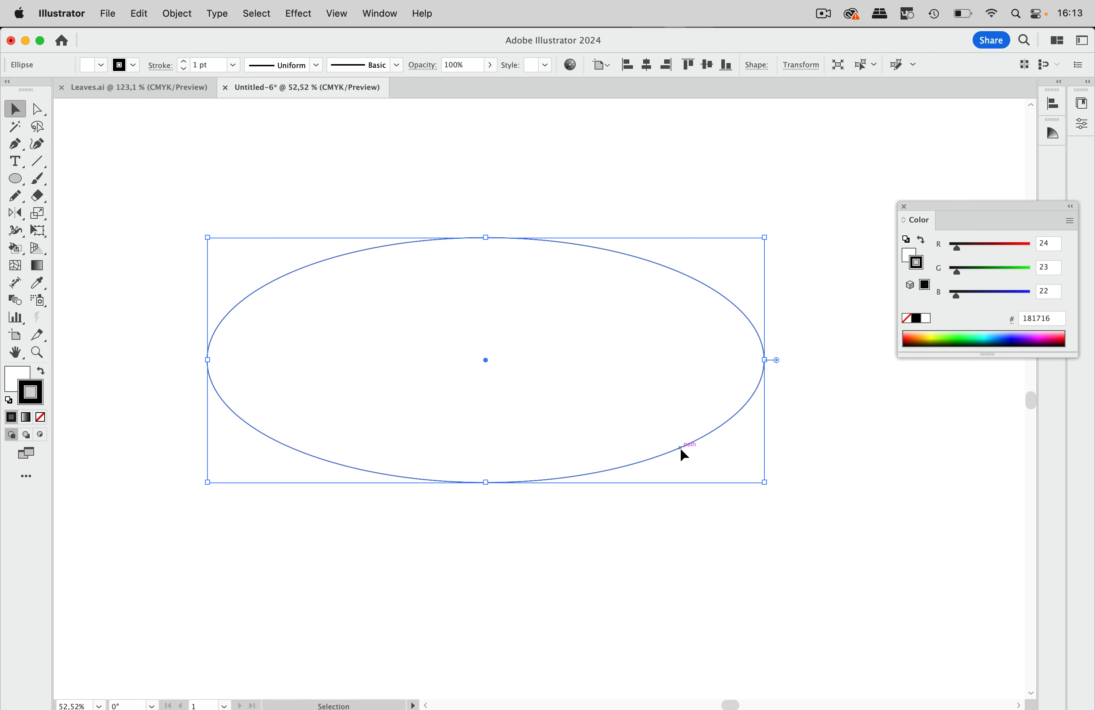
# Step: Duplicate the ellipse upward so that the two ellipses partly overlap, and remove the fill from both
pyautogui.moveTo(680, 447); pyautogui.dragTo(701, 275)
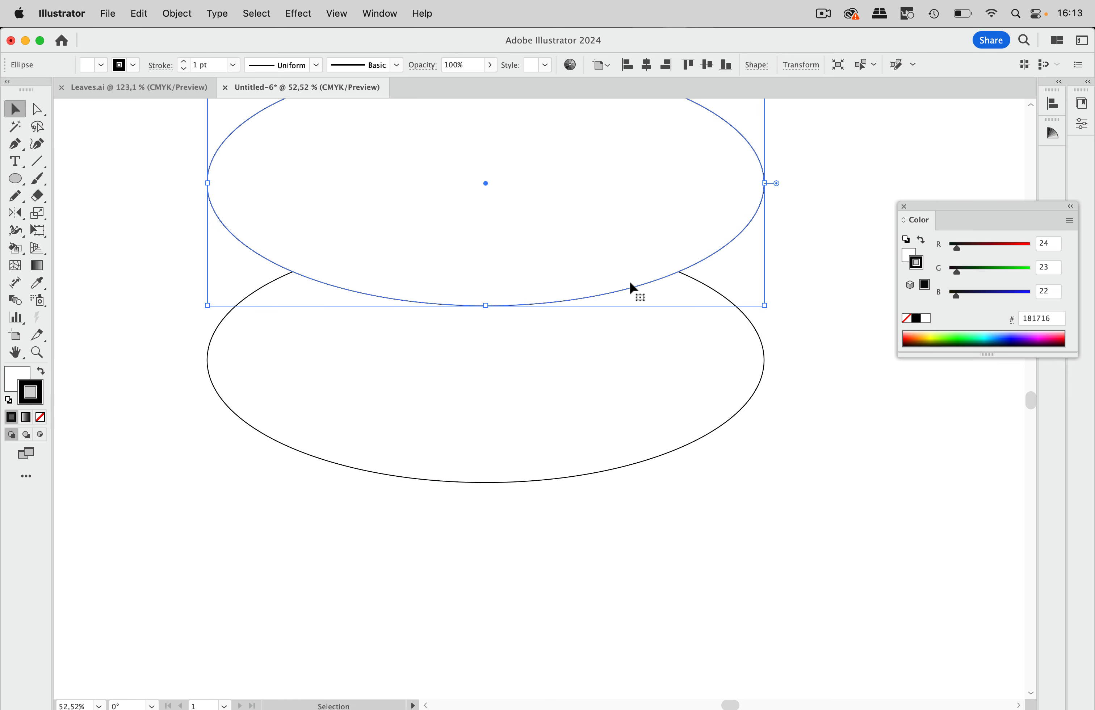
pyautogui.moveTo(159, 215); pyautogui.dragTo(290, 277)
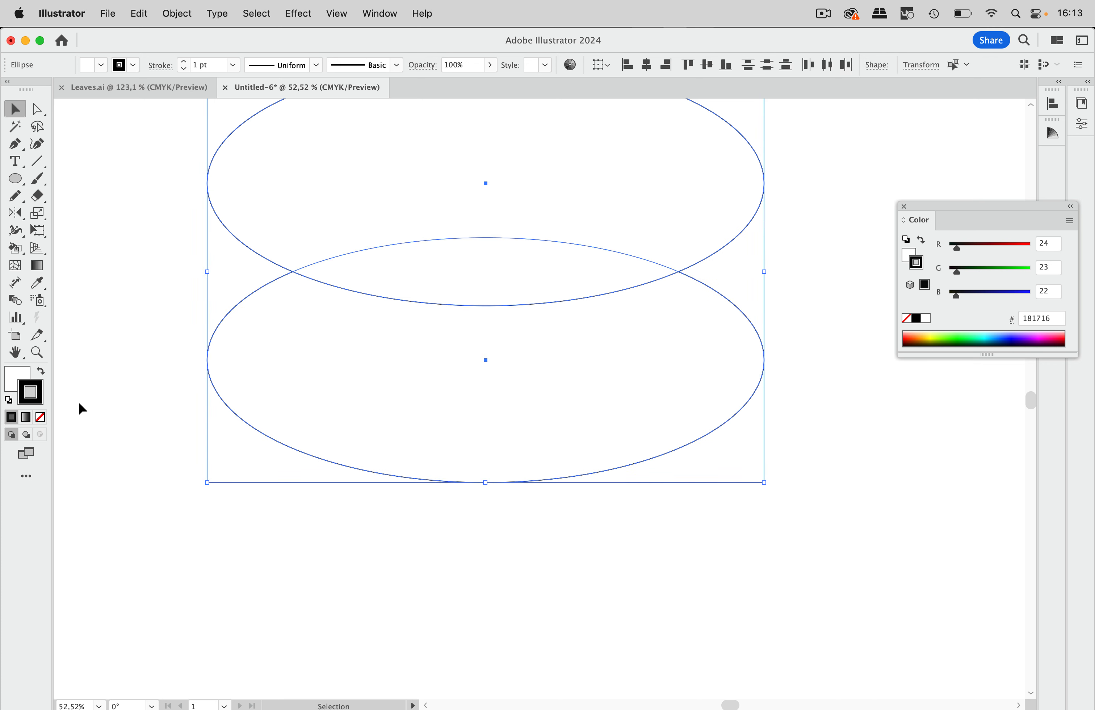
pyautogui.click(22, 374)
pyautogui.click(40, 417)
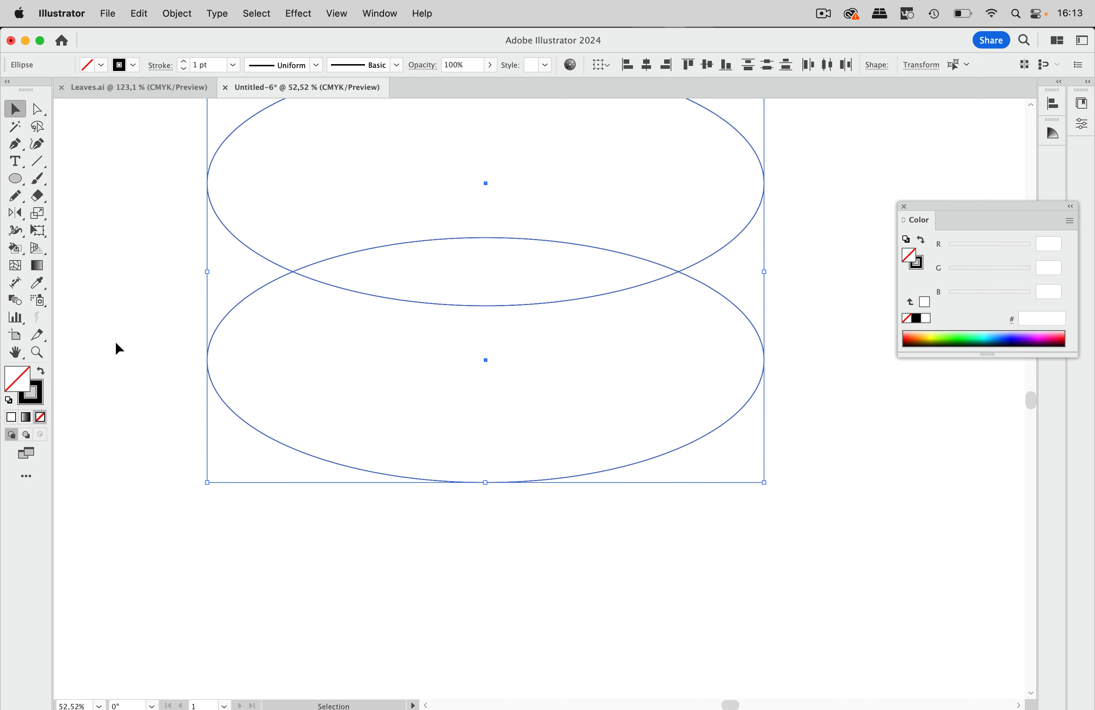
# Step: Remove the outer areas of both ellipses with the Shape Builder, keeping only the pointed leaf shape where they overlap
pyautogui.click(110, 322)
pyautogui.scroll(2, 172, 257)
pyautogui.hscroll(1, 172, 257)
pyautogui.moveTo(130, 223); pyautogui.dragTo(579, 425)
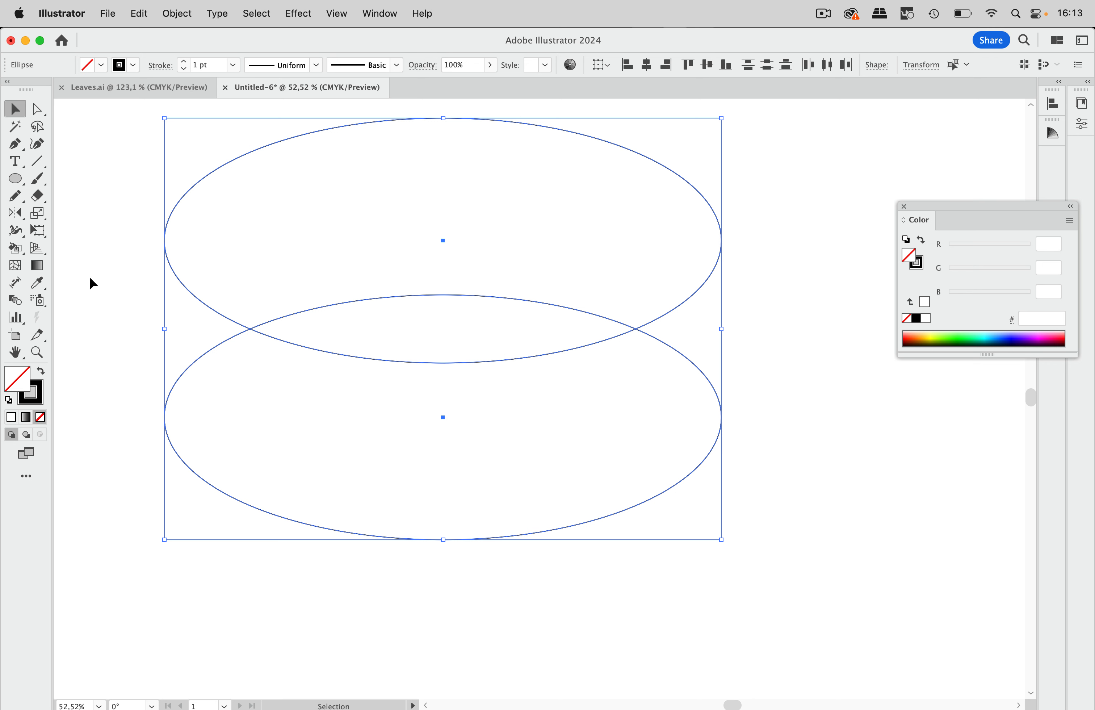
pyautogui.click(15, 247)
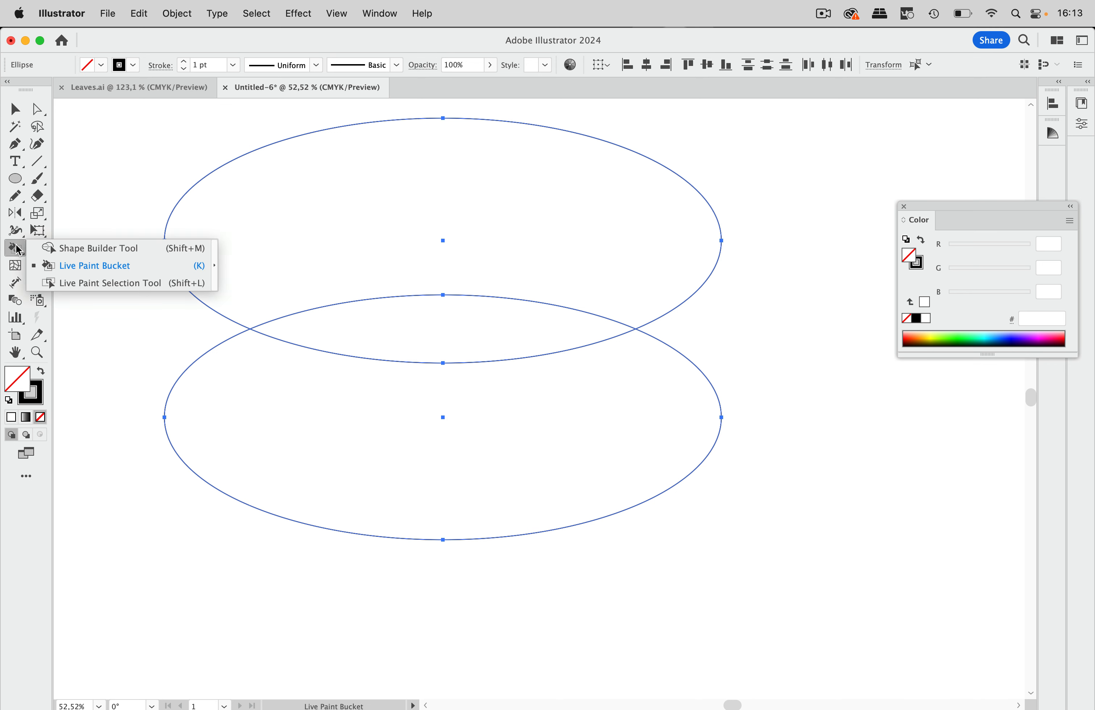
pyautogui.click(49, 245)
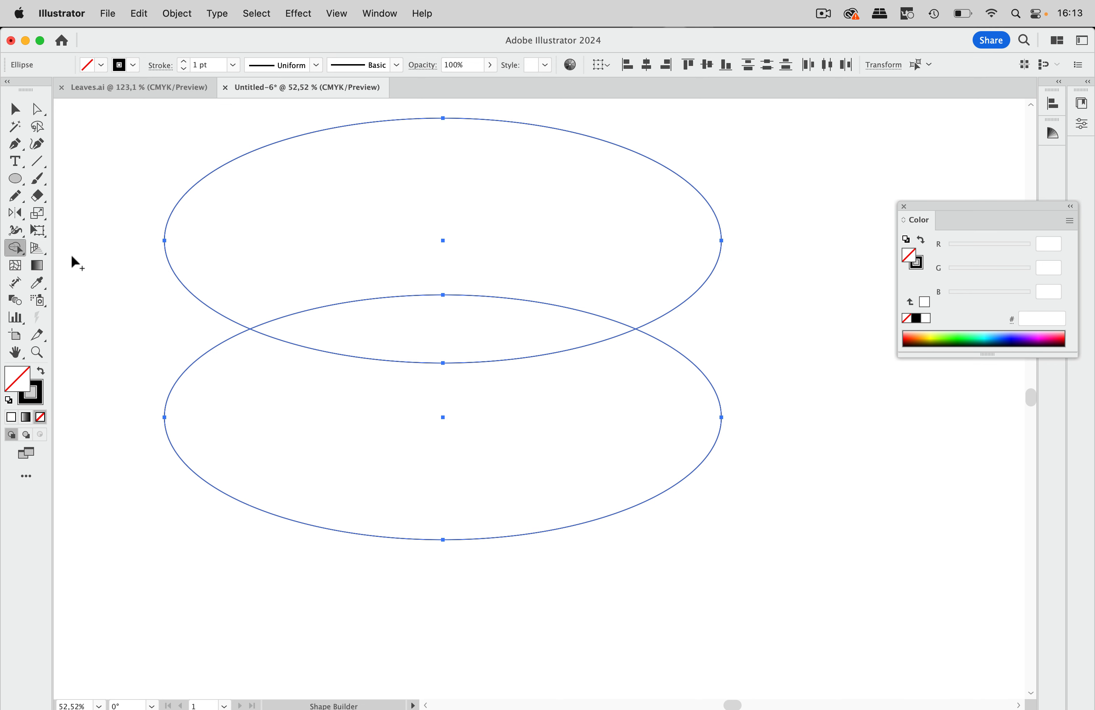
pyautogui.keyDown('alt'); pyautogui.click(177, 289); pyautogui.keyUp('alt')
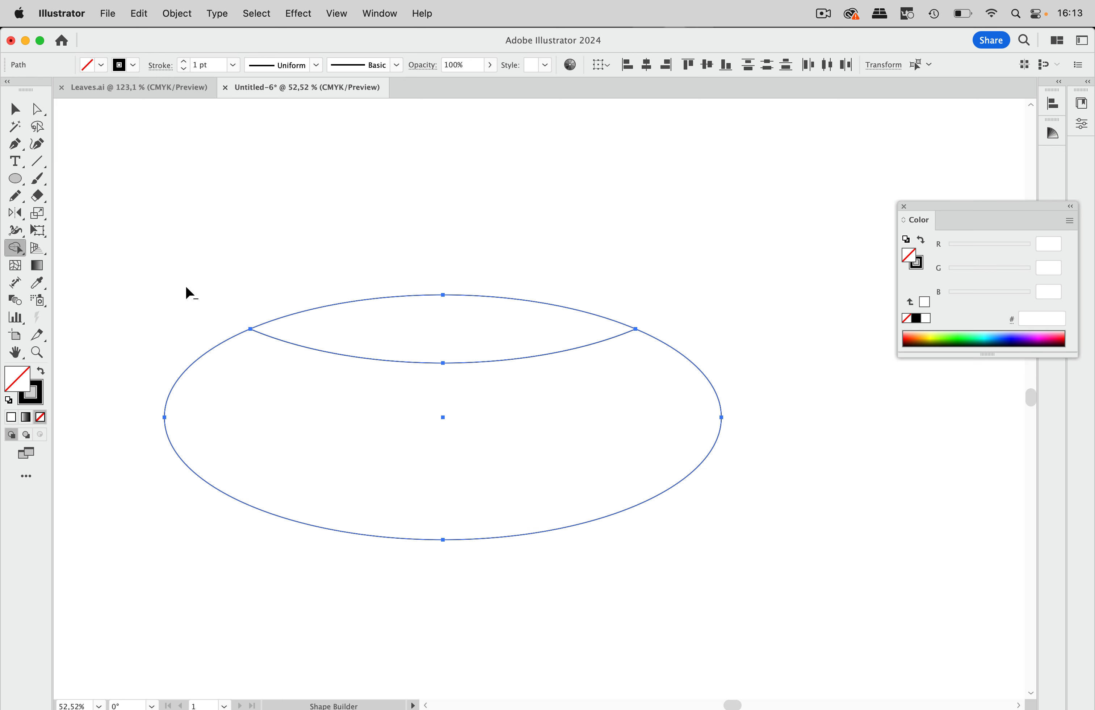
pyautogui.keyDown('alt'); pyautogui.click(209, 353); pyautogui.keyUp('alt')
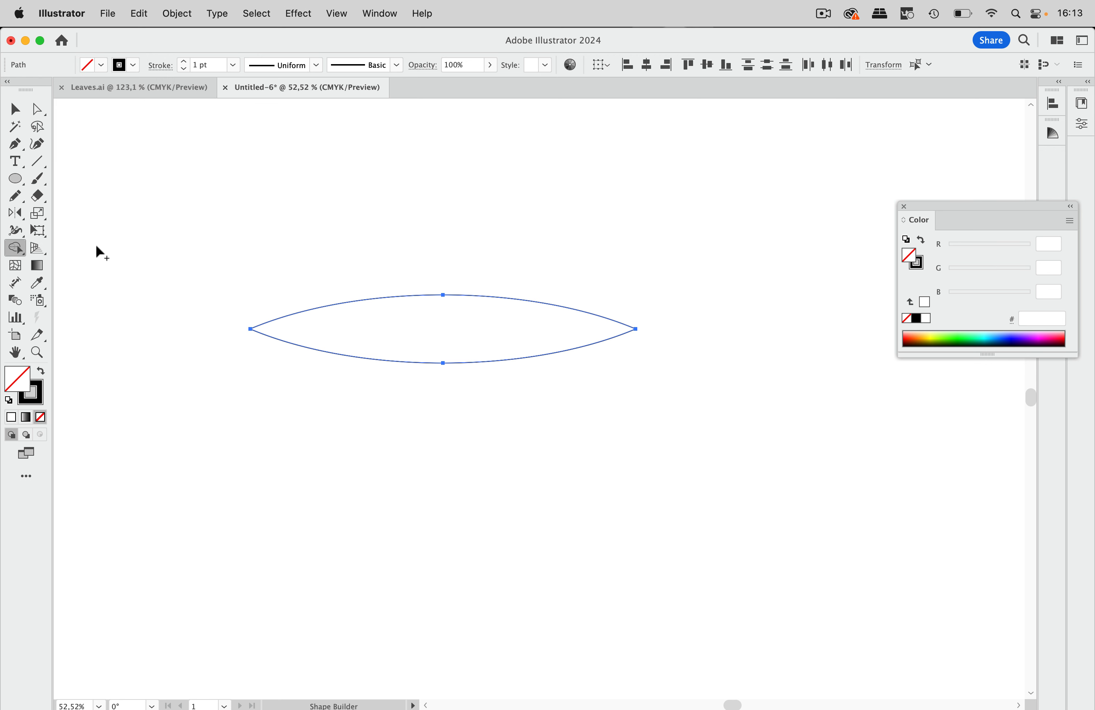
# Step: Join the paths of the leaf outline into one closed shape
pyautogui.click(16, 110)
pyautogui.click(289, 233)
pyautogui.moveTo(349, 245); pyautogui.dragTo(464, 496)
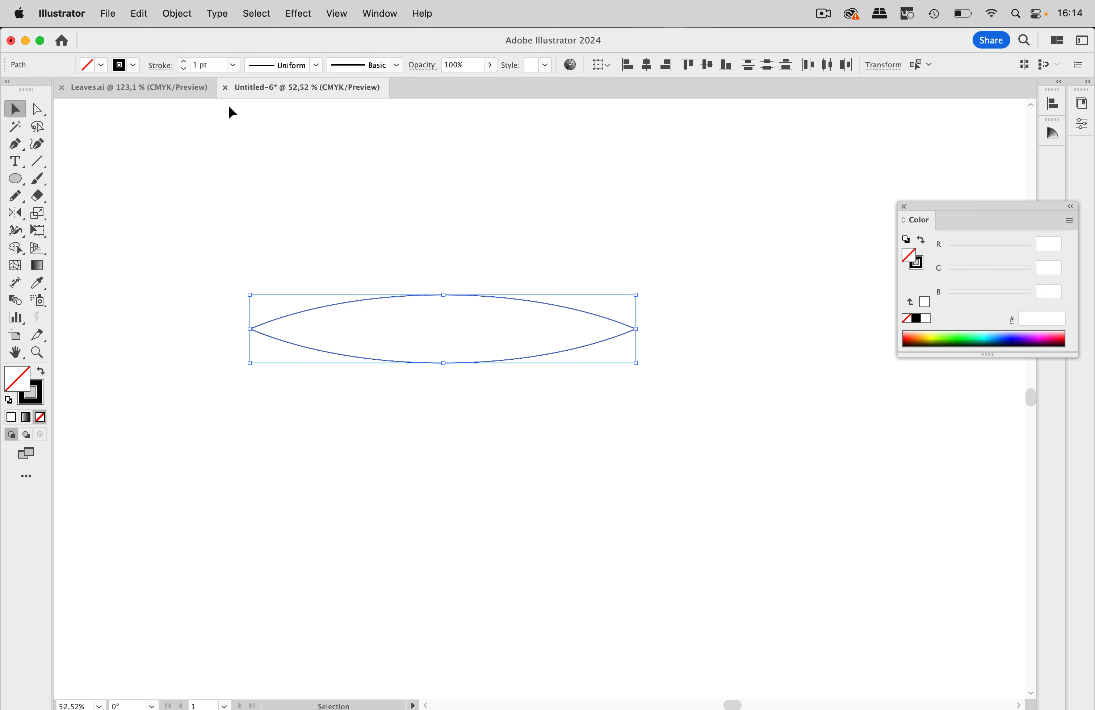
pyautogui.click(174, 14)
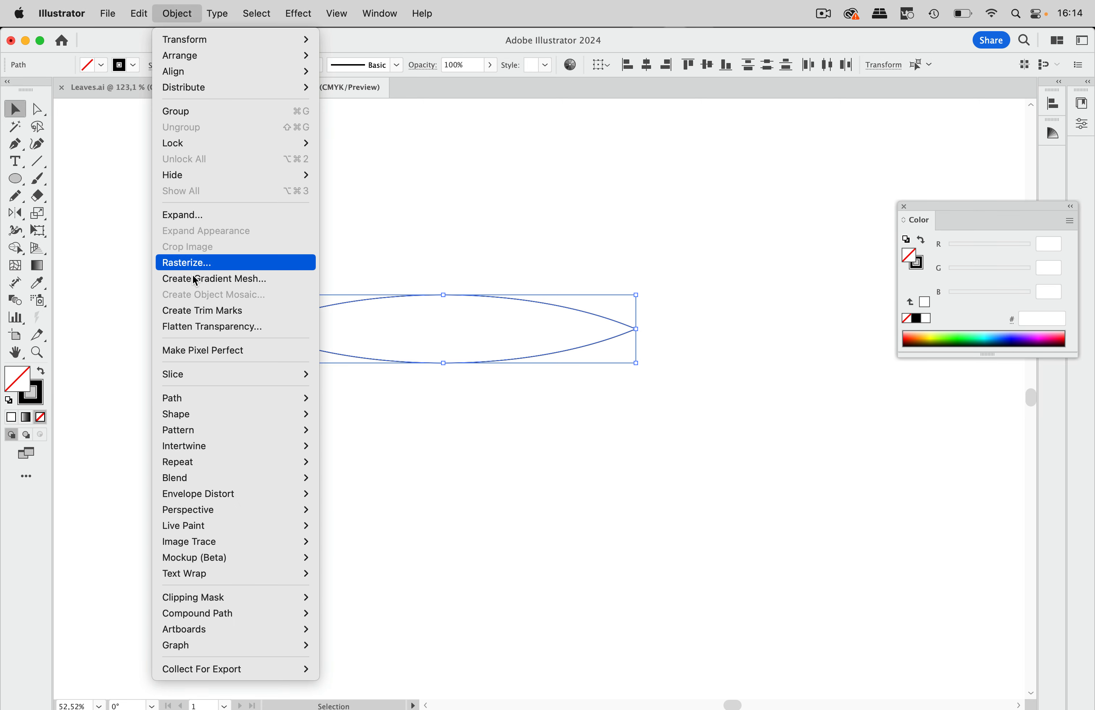
pyautogui.moveTo(190, 398)
pyautogui.click(337, 399)
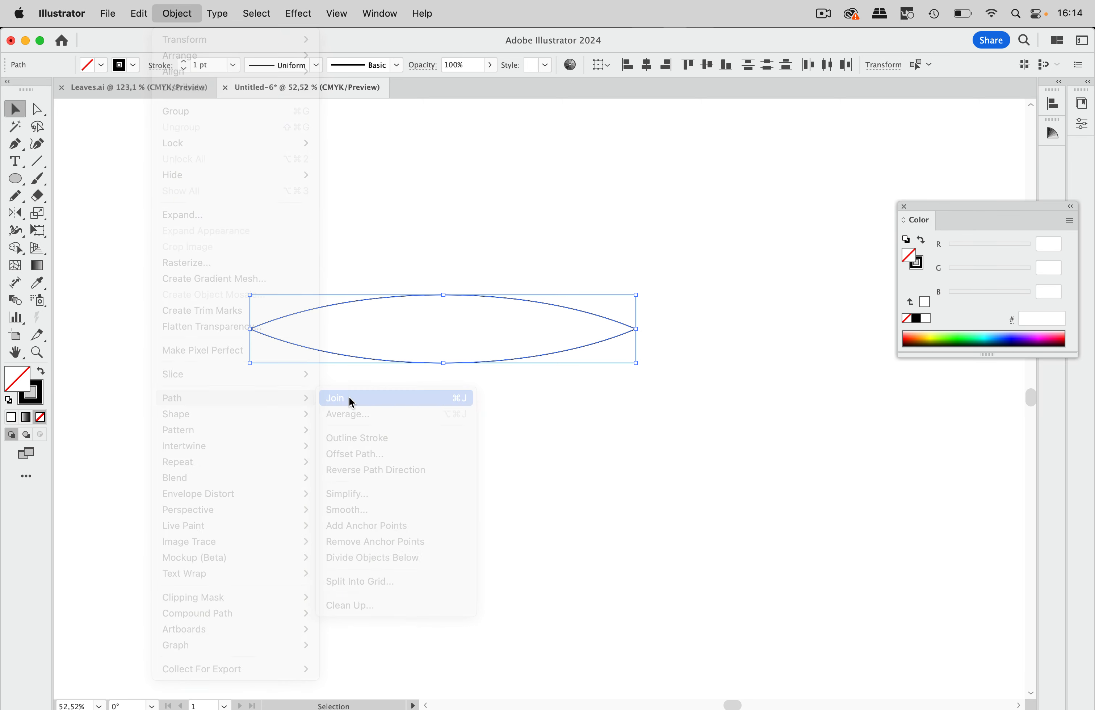
# Step: Duplicate the leaf outline straight above the original, leaving a gap between the two
pyautogui.scroll(4, 389, 266)
pyautogui.moveTo(569, 405); pyautogui.dragTo(560, 275)
pyautogui.click(619, 180)
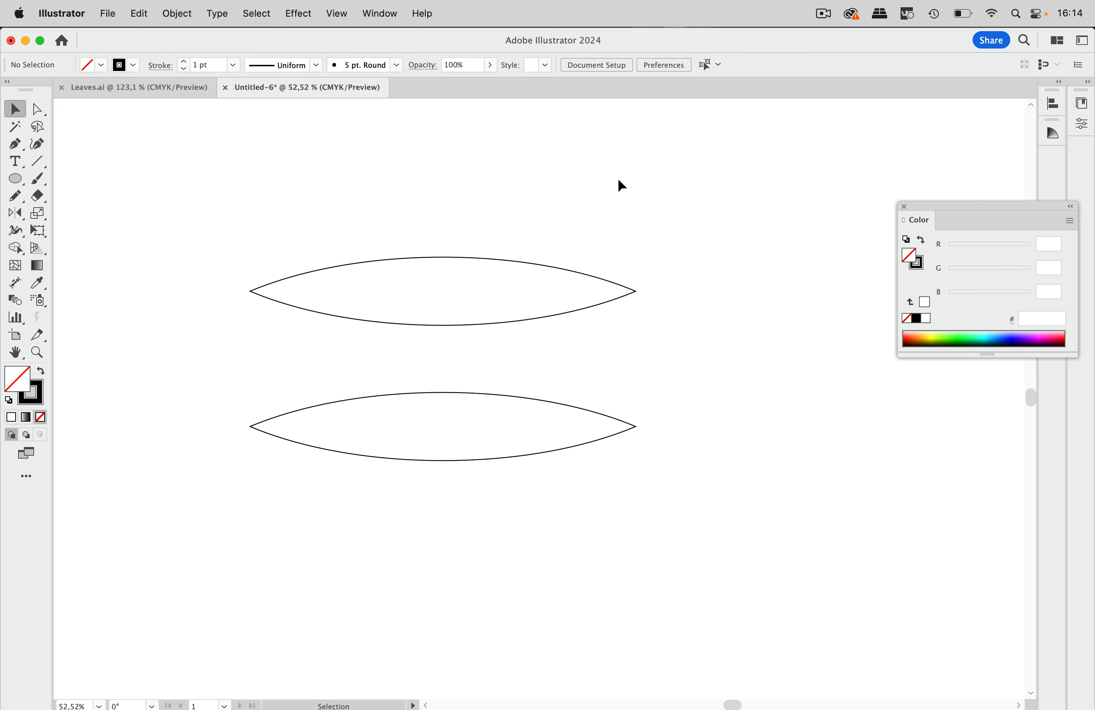
# Step: Draw nine vertical line segments across the upper leaf at irregular spacing, each extending past its outline
pyautogui.click(37, 160)
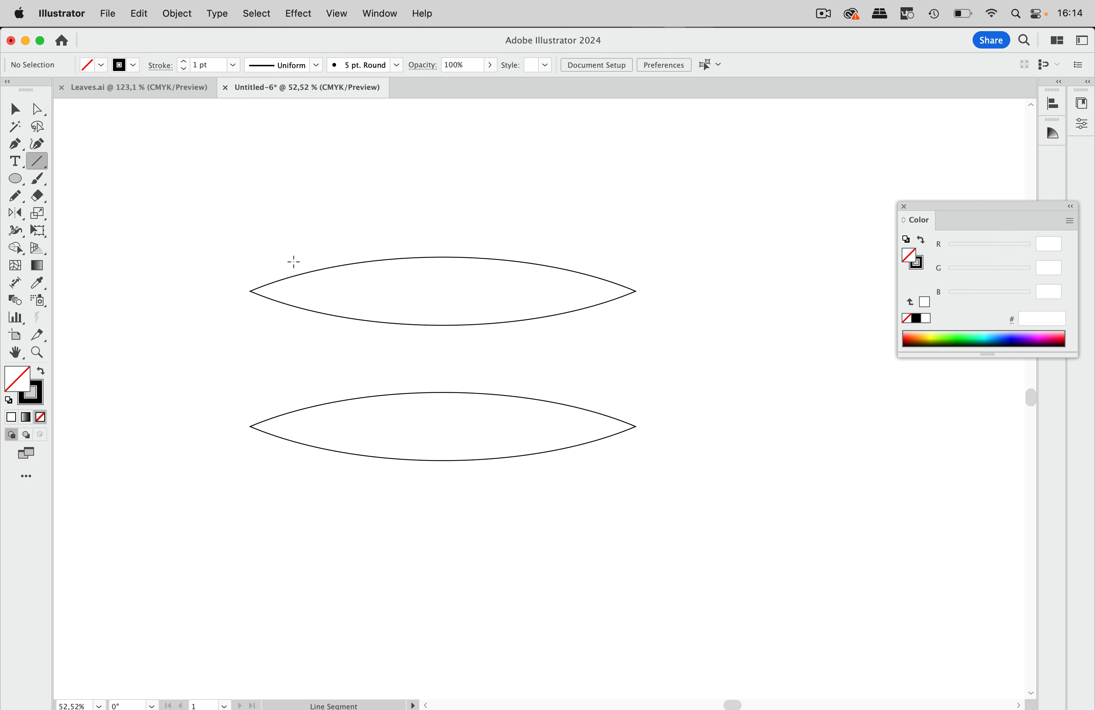
pyautogui.moveTo(283, 264); pyautogui.dragTo(283, 325)
pyautogui.moveTo(327, 251); pyautogui.dragTo(327, 340)
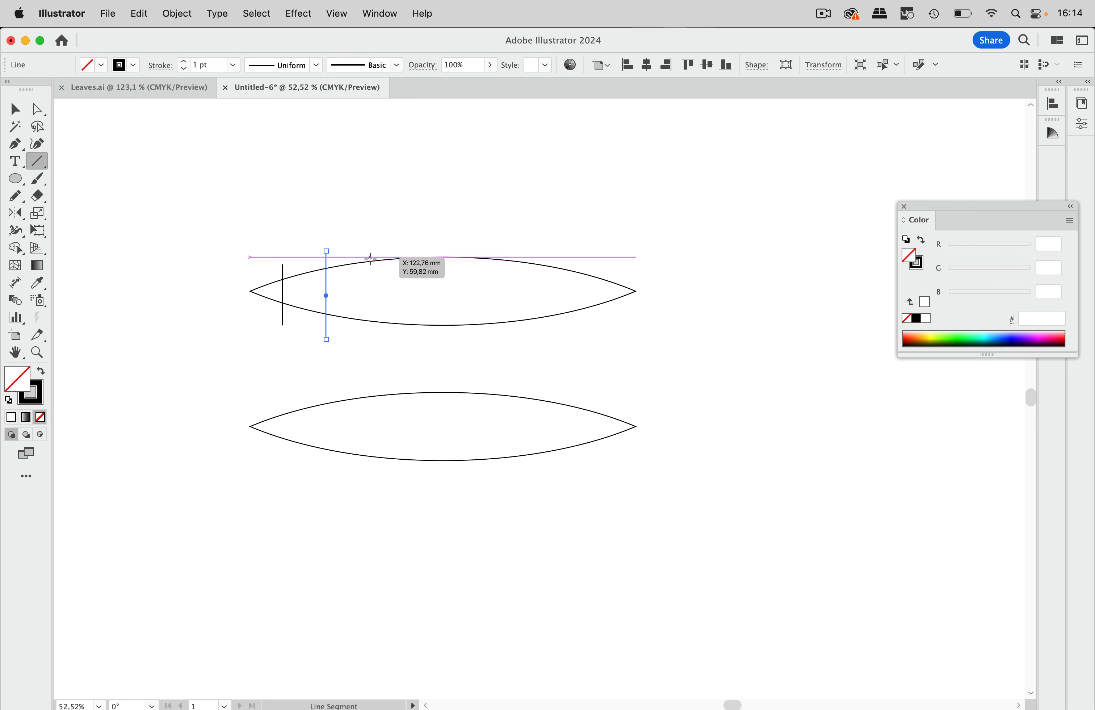
pyautogui.moveTo(371, 251); pyautogui.dragTo(370, 332)
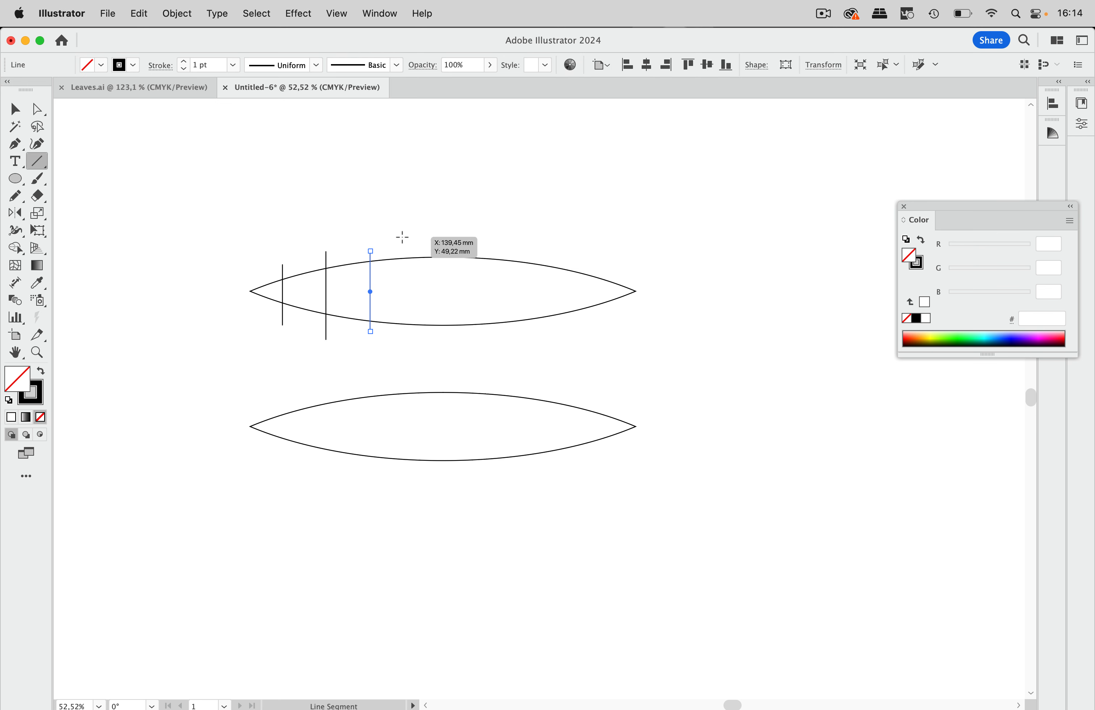
pyautogui.moveTo(402, 237); pyautogui.dragTo(402, 350)
pyautogui.moveTo(426, 245); pyautogui.dragTo(425, 350)
pyautogui.moveTo(466, 245); pyautogui.dragTo(466, 325)
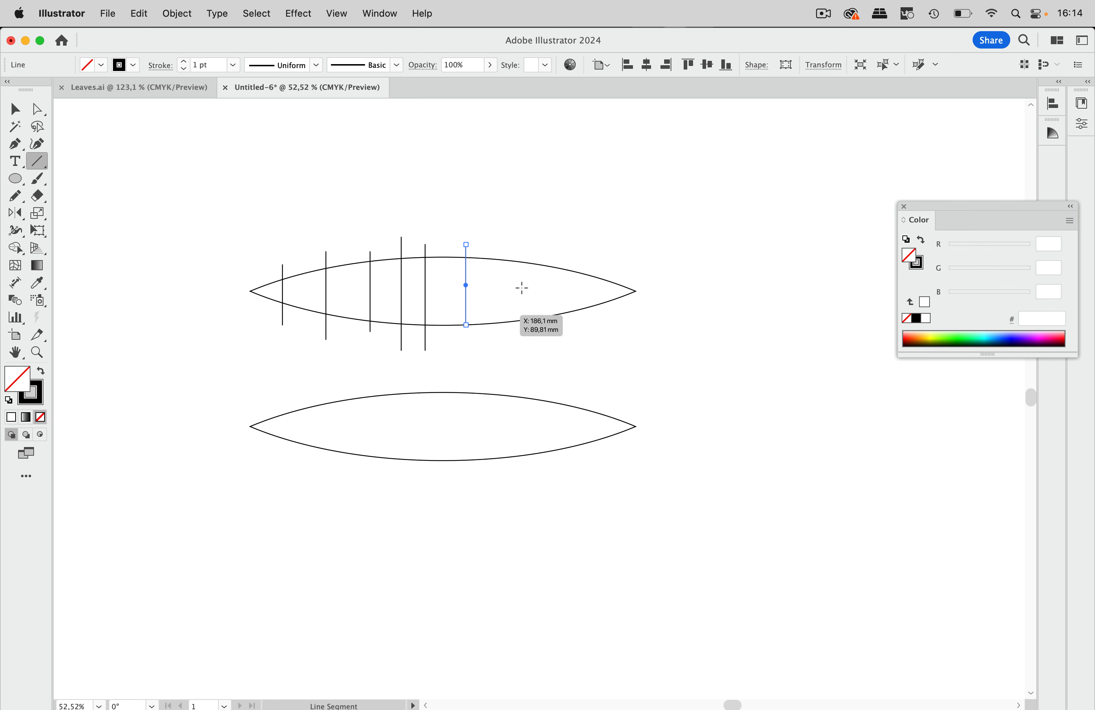
pyautogui.moveTo(530, 242); pyautogui.dragTo(530, 331)
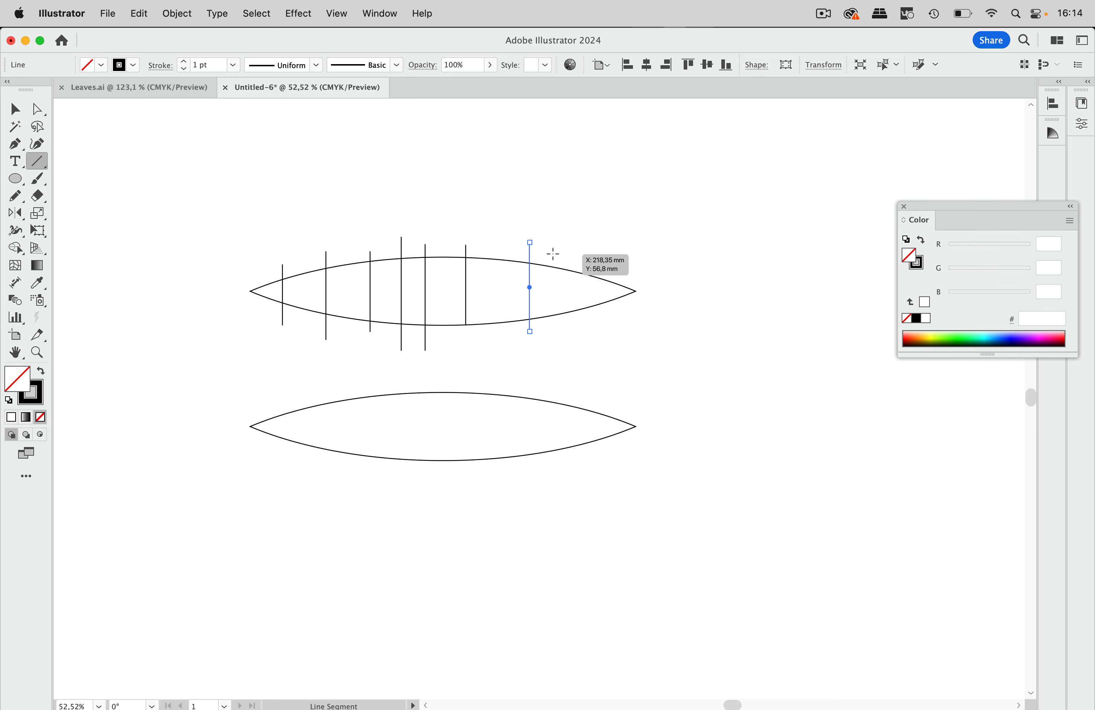
pyautogui.moveTo(553, 250); pyautogui.dragTo(553, 323)
pyautogui.moveTo(592, 264); pyautogui.dragTo(597, 318)
pyautogui.moveTo(597, 318); pyautogui.dragTo(596, 320)
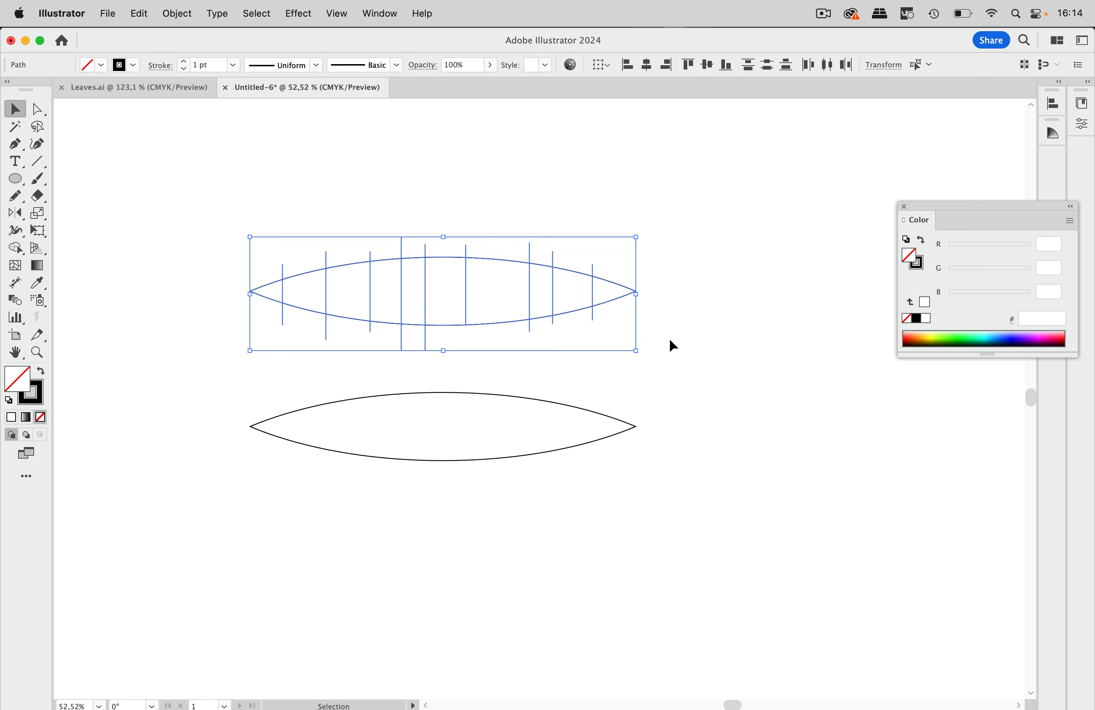
# Step: Set up the Live Paint Bucket for the upper leaf and its lines with no stroke and the light green fill 94C11A
pyautogui.moveTo(15, 248)
pyautogui.mouseDown()
pyautogui.moveTo(74, 248)
pyautogui.moveTo(87, 267)
pyautogui.mouseUp()
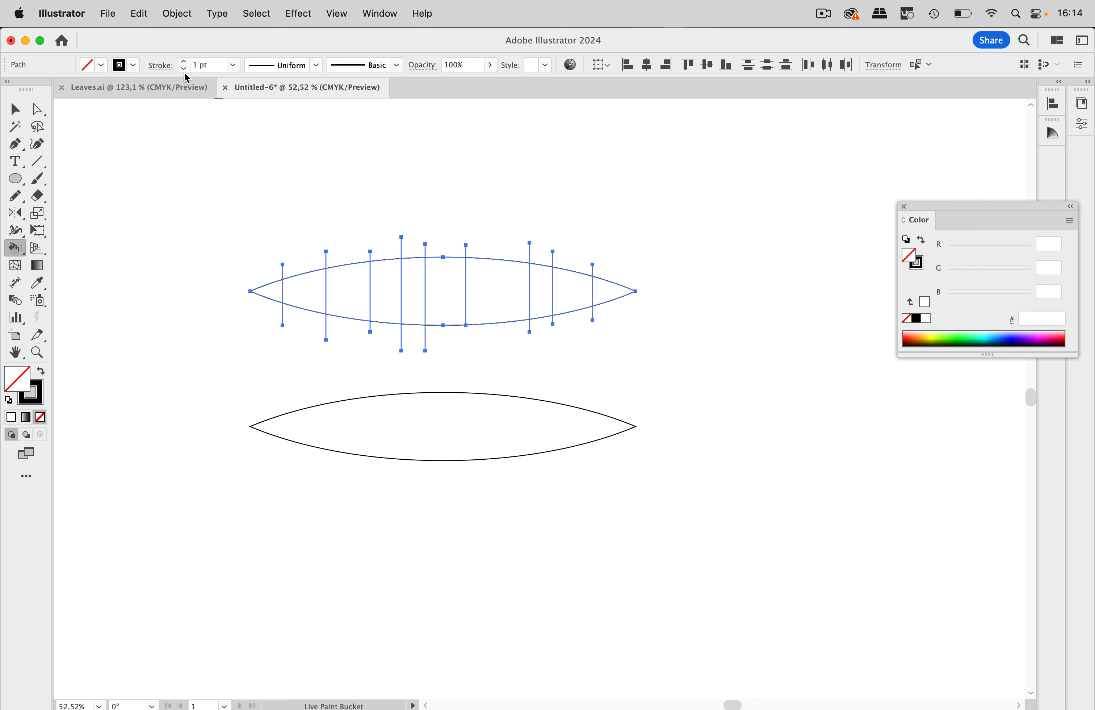
pyautogui.click(132, 69)
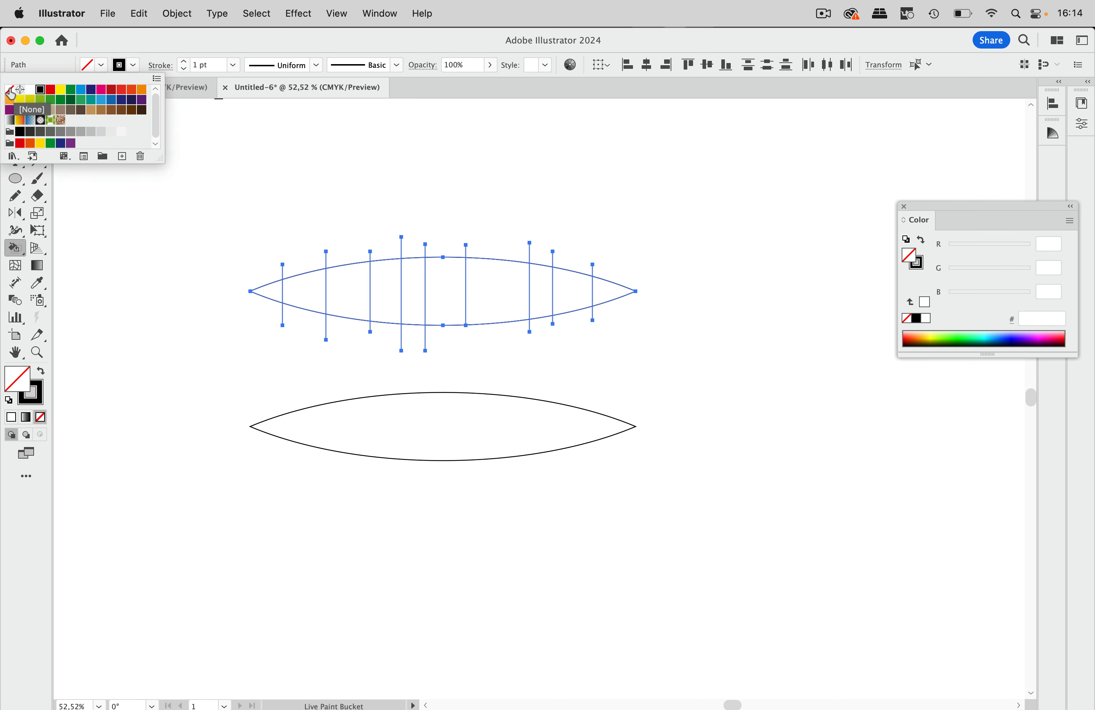
pyautogui.click(9, 89)
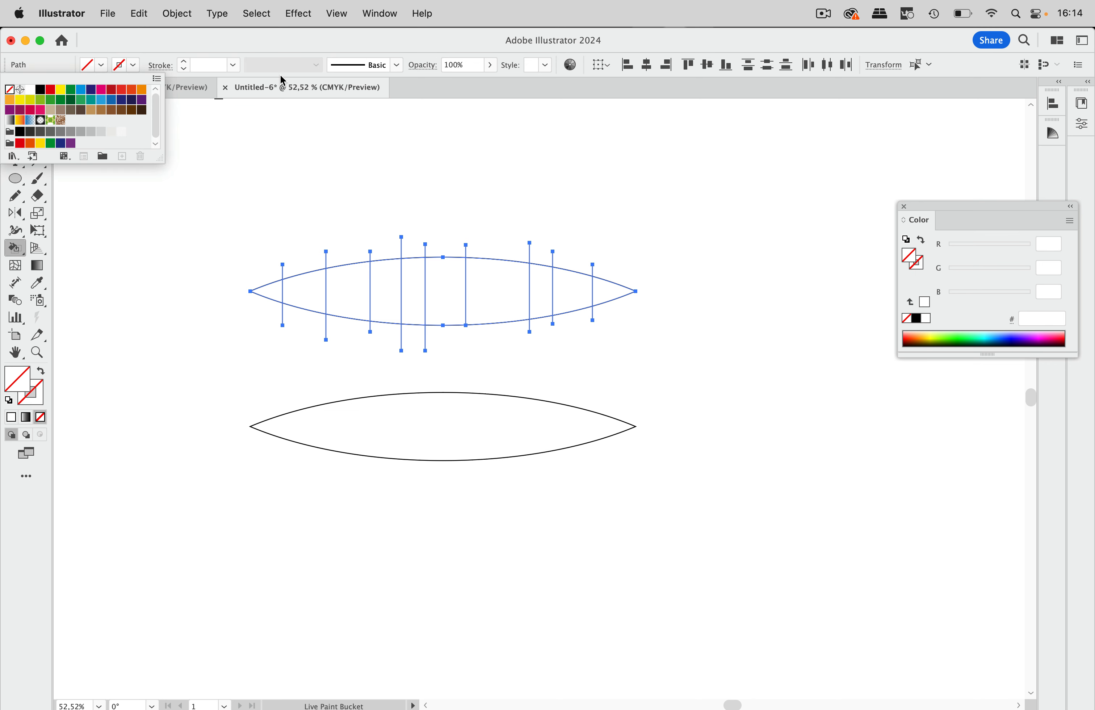
pyautogui.click(284, 47)
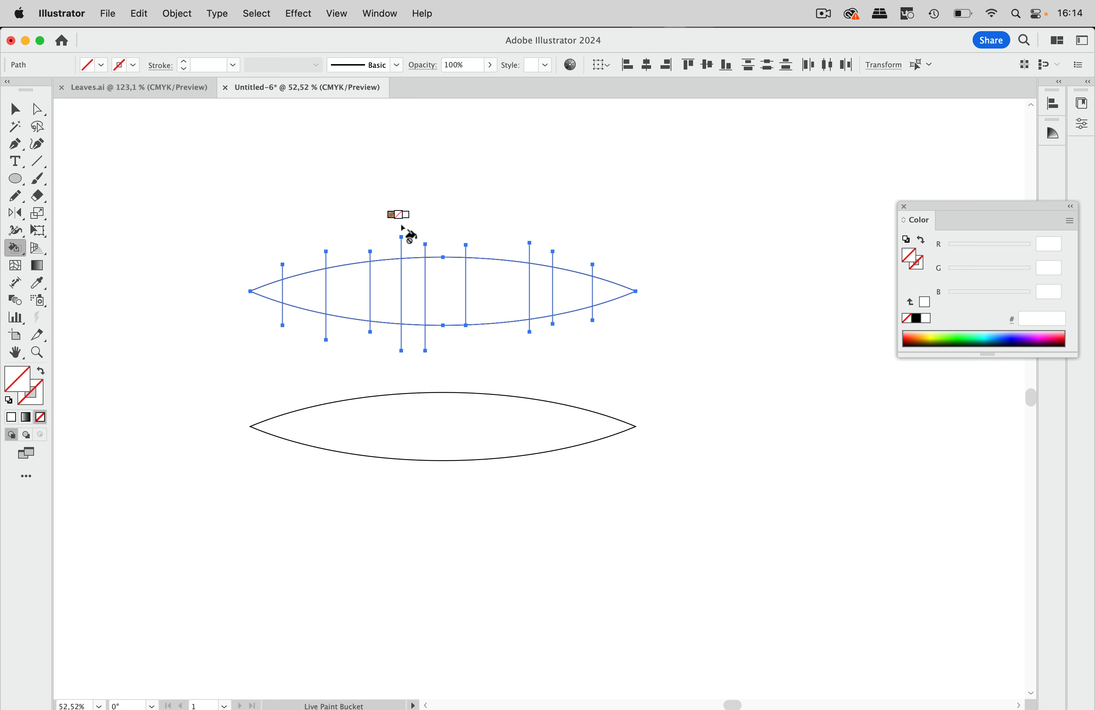
pyautogui.press('Right')
pyautogui.press('Right')
pyautogui.press('Right')
pyautogui.press('Right')
pyautogui.press('Right')
pyautogui.press('Right')
pyautogui.press('Right')
pyautogui.press('Right')
pyautogui.press('Right')
pyautogui.press('Right')
pyautogui.press('Right')
pyautogui.press('Right')
pyautogui.press('Right')
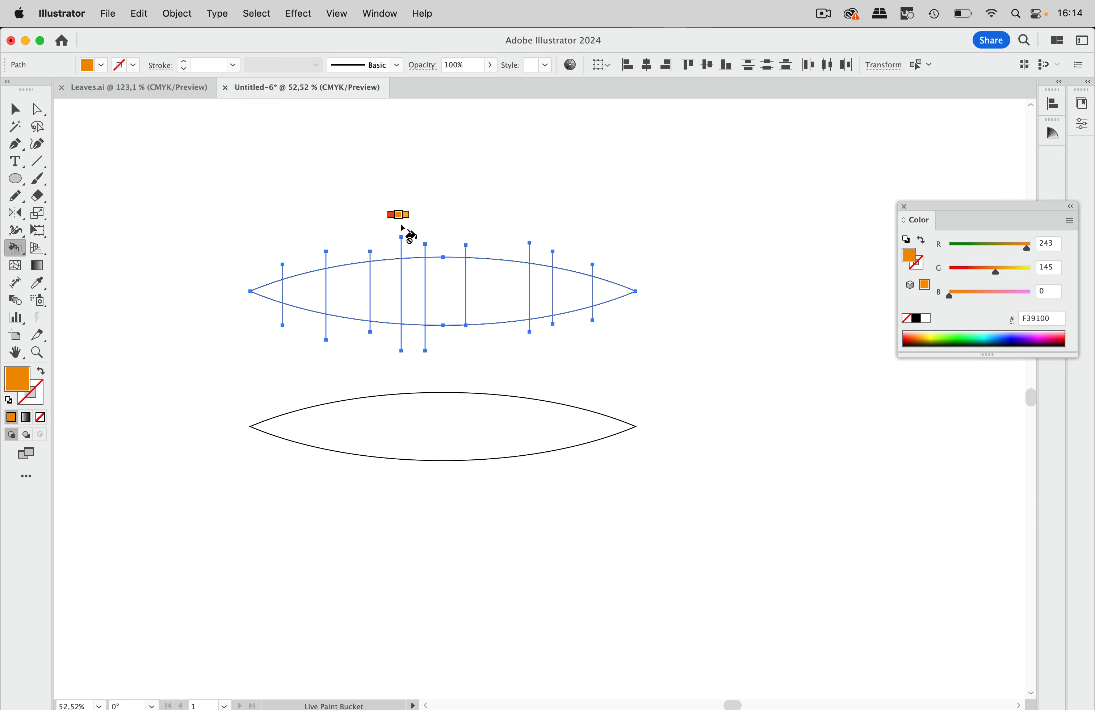
pyautogui.press('Right')
pyautogui.press('Right')
pyautogui.press('Right')
pyautogui.press('Right')
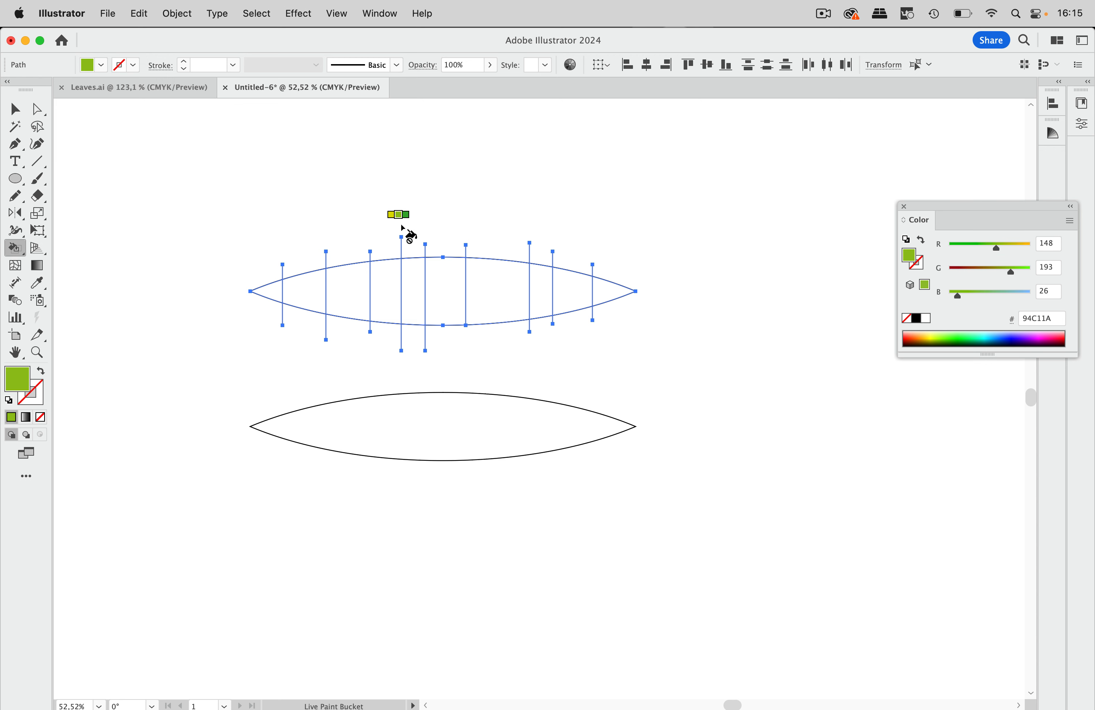
# Step: Fill five alternating sections of the upper leaf with light green, starting at its left tip
pyautogui.click(275, 291)
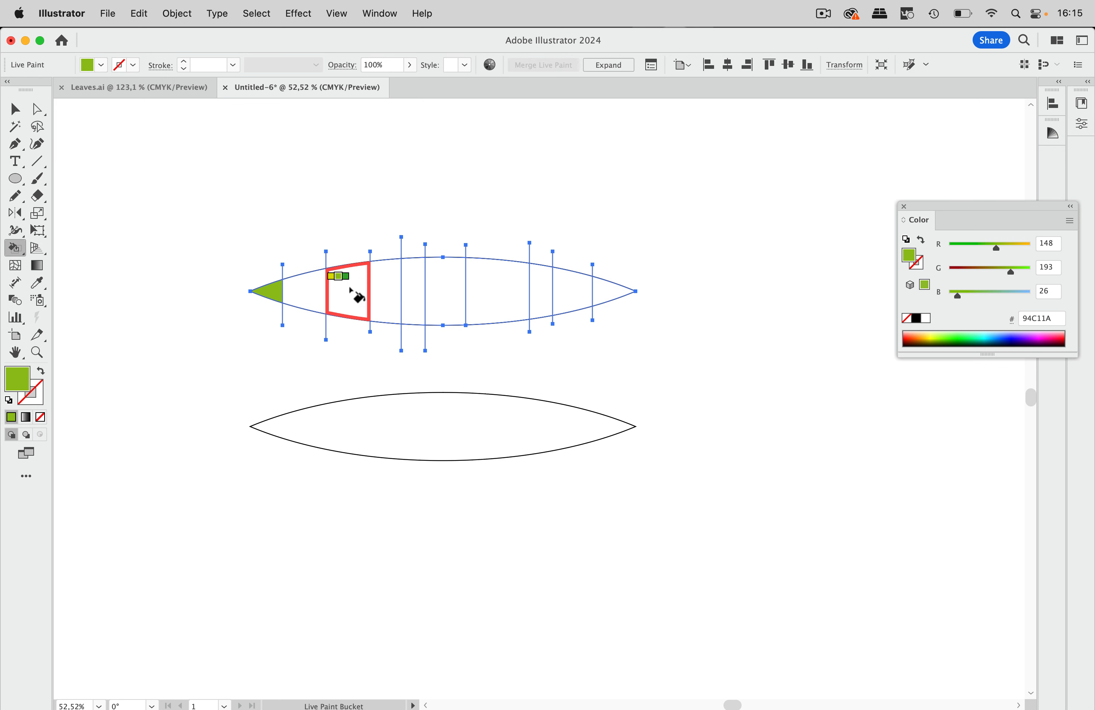
pyautogui.click(362, 295)
pyautogui.click(418, 297)
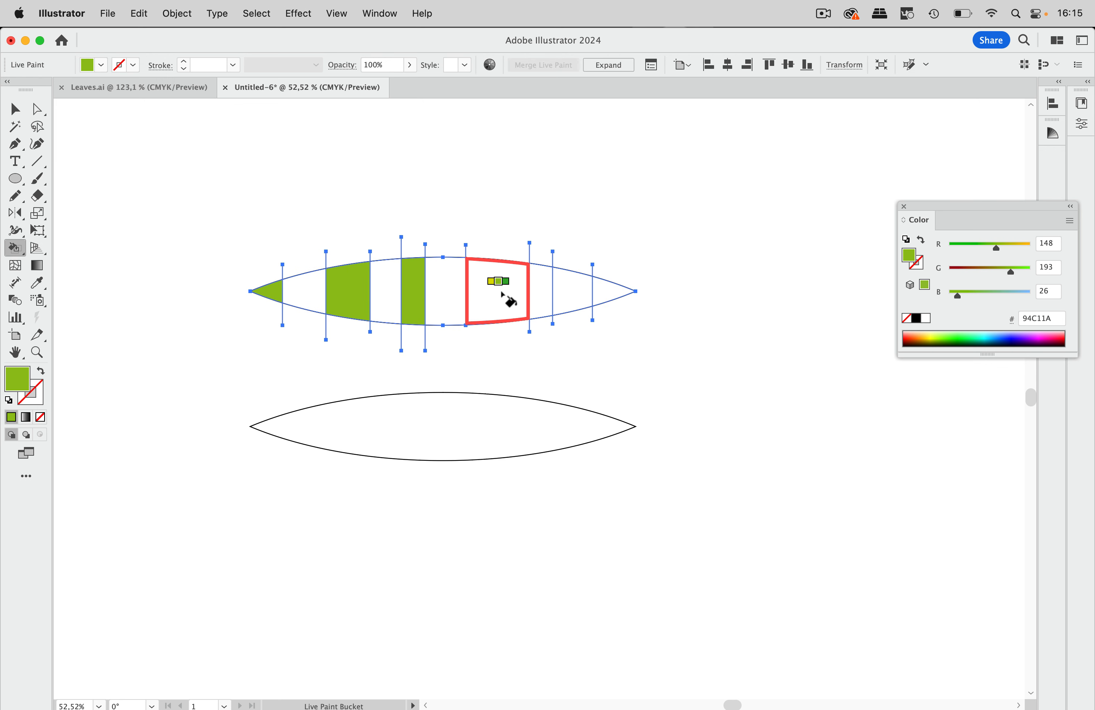
pyautogui.click(501, 293)
pyautogui.click(575, 295)
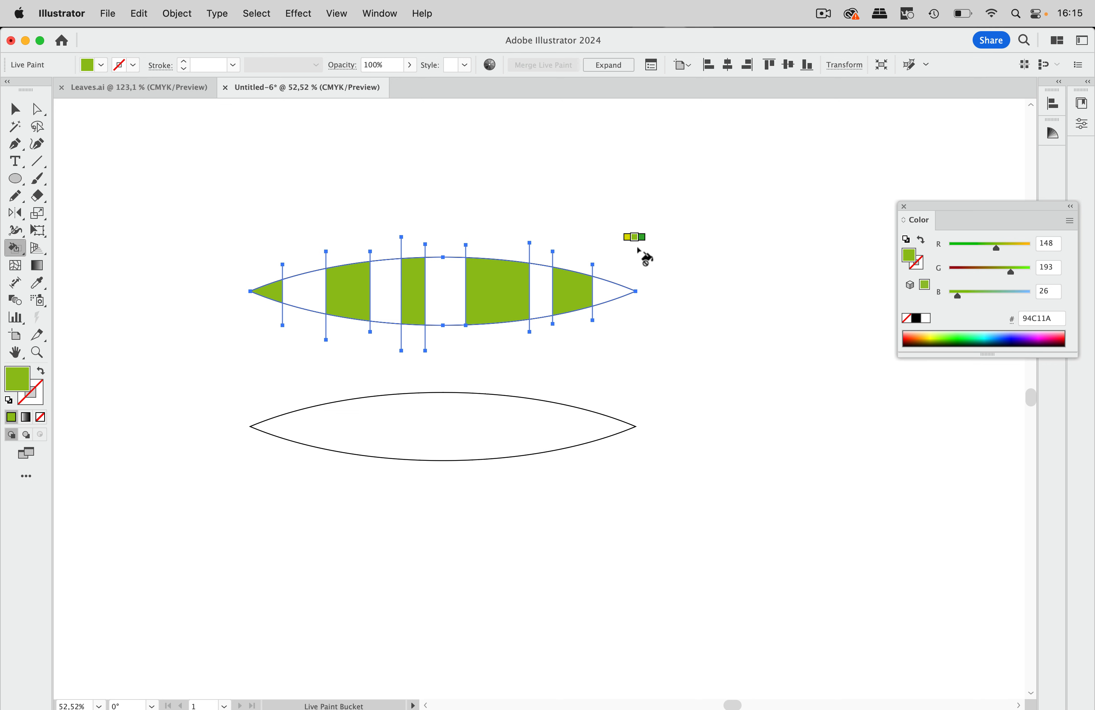
# Step: Add a vertical line about 17 mm long near the right tip inside the upper leaf's Live Paint group, and leave isolation mode
pyautogui.click(14, 108)
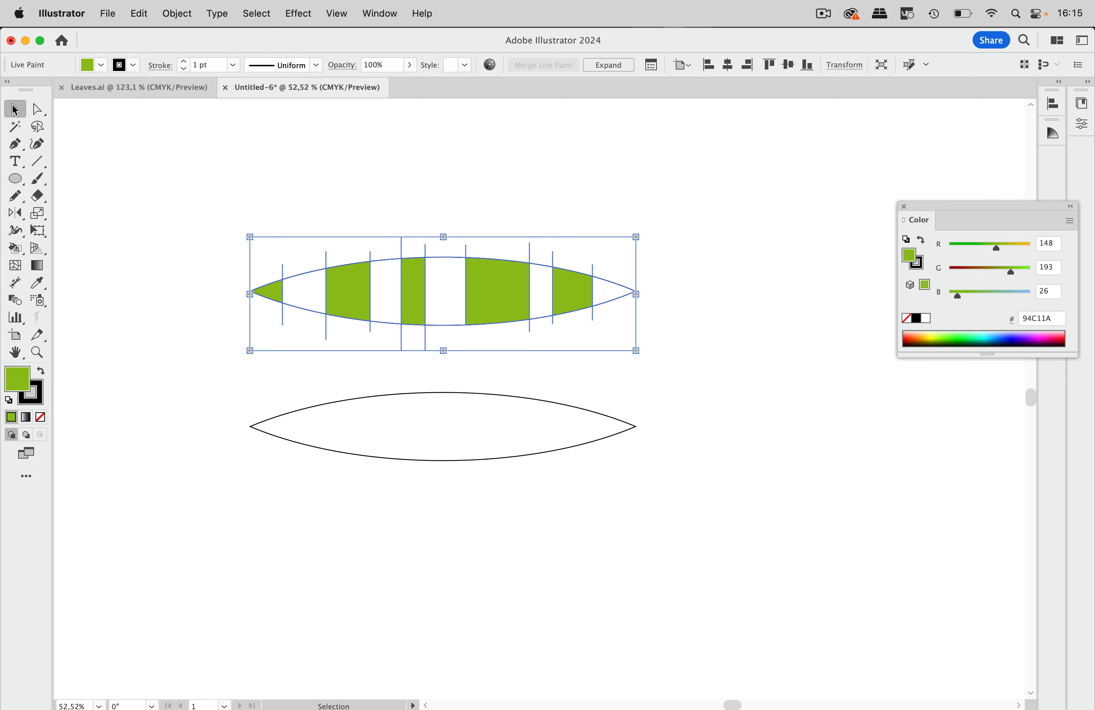
pyautogui.doubleClick(573, 285)
pyautogui.click(38, 161)
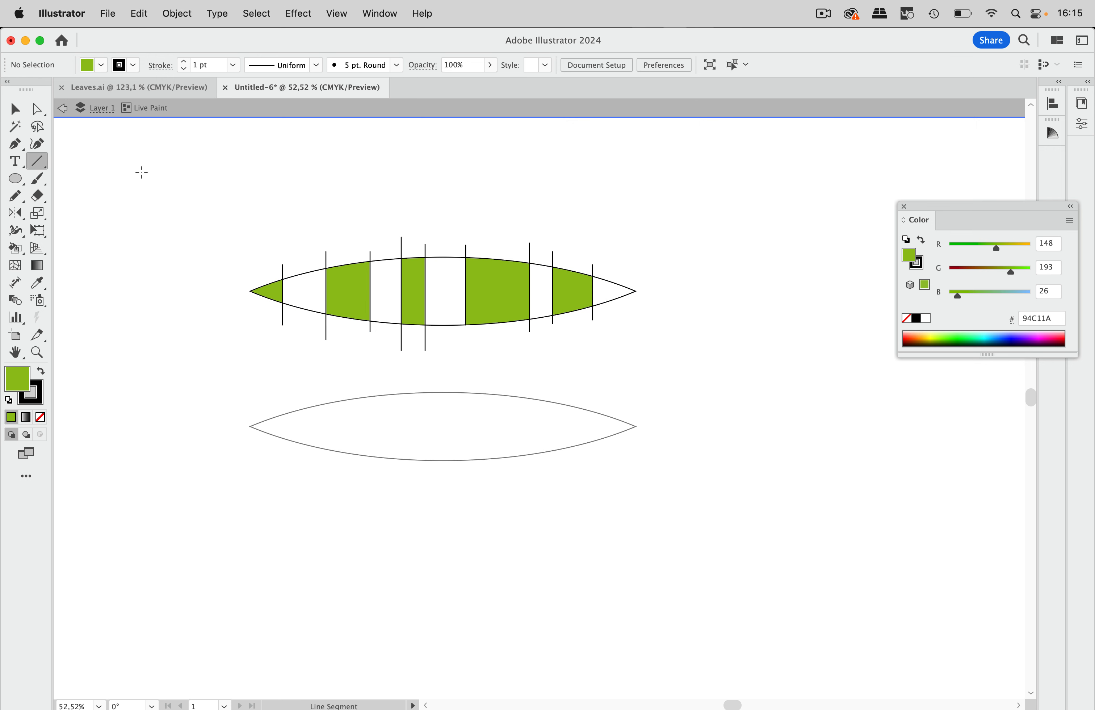
pyautogui.moveTo(616, 272); pyautogui.dragTo(622, 306)
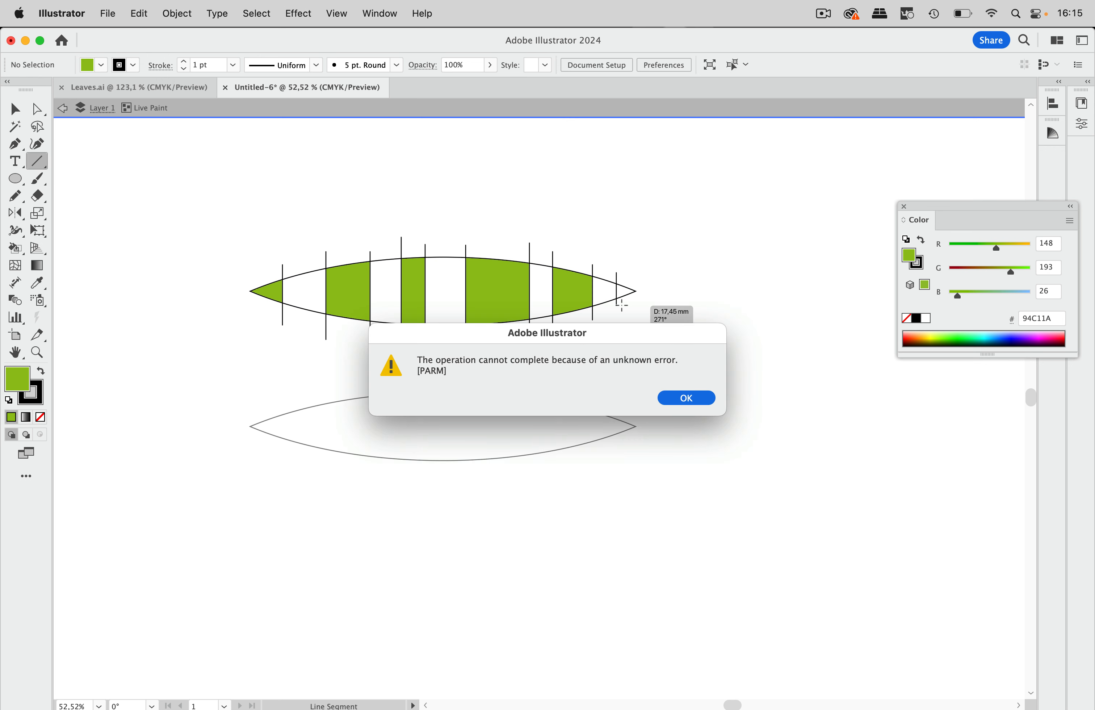
pyautogui.click(682, 401)
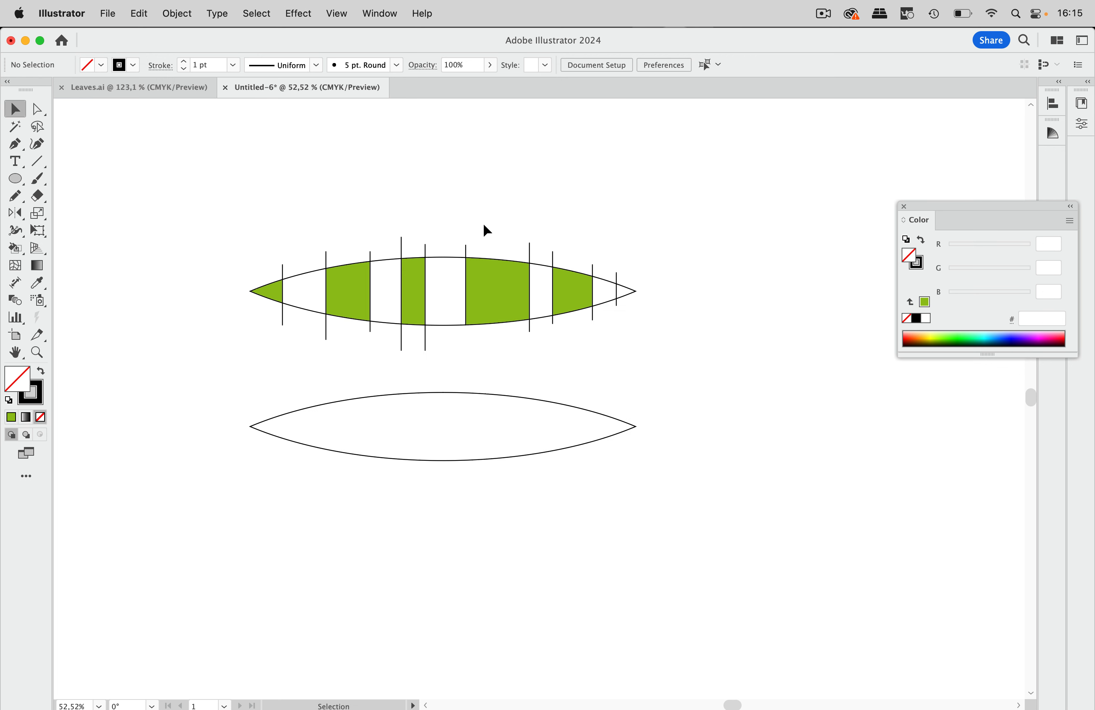
pyautogui.click(621, 292)
pyautogui.click(653, 252)
# Step: Remove the stroke from the upper leaf's Live Paint group and deselect it
pyautogui.click(485, 286)
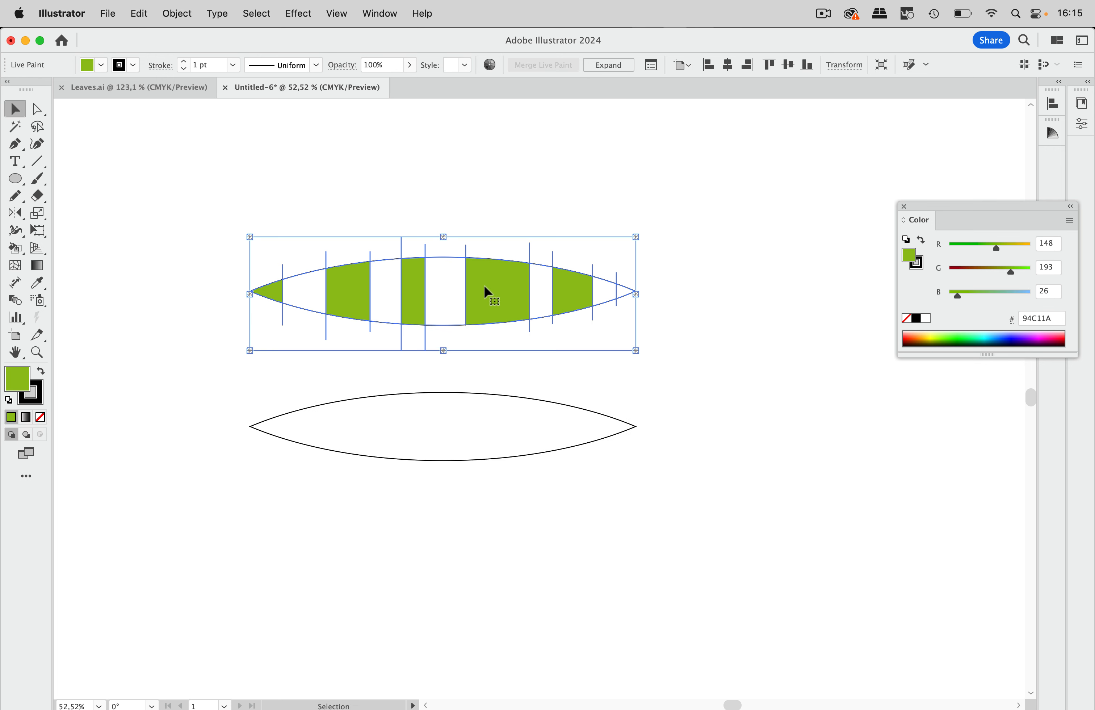
pyautogui.click(42, 397)
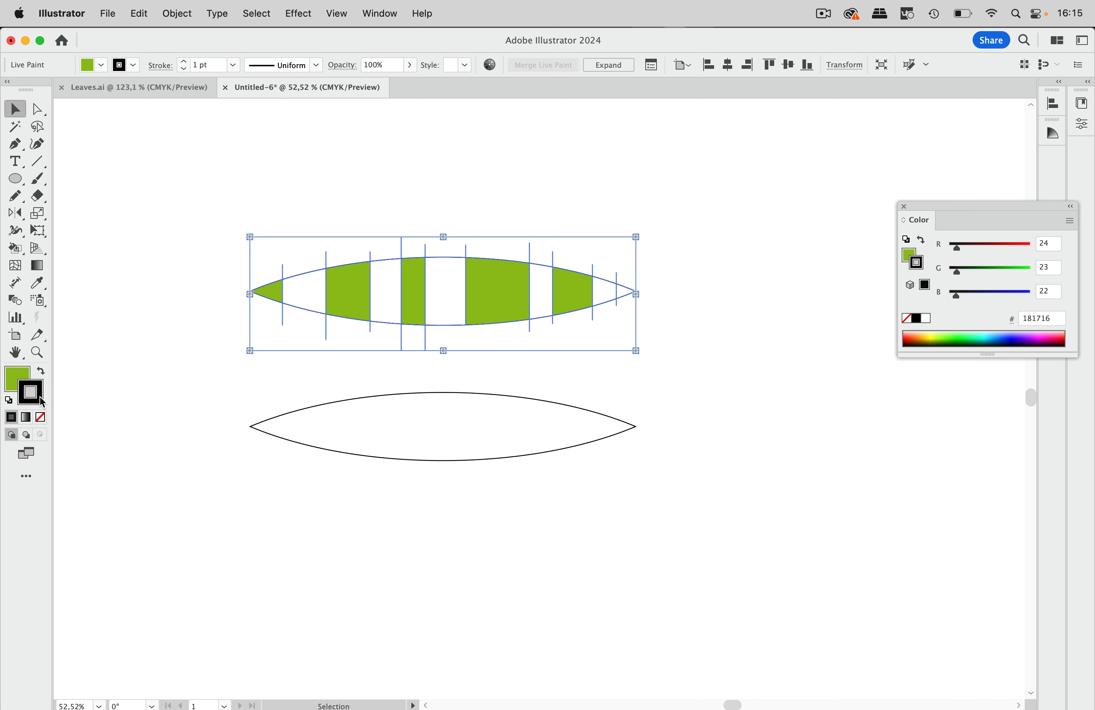
pyautogui.click(41, 417)
pyautogui.click(227, 142)
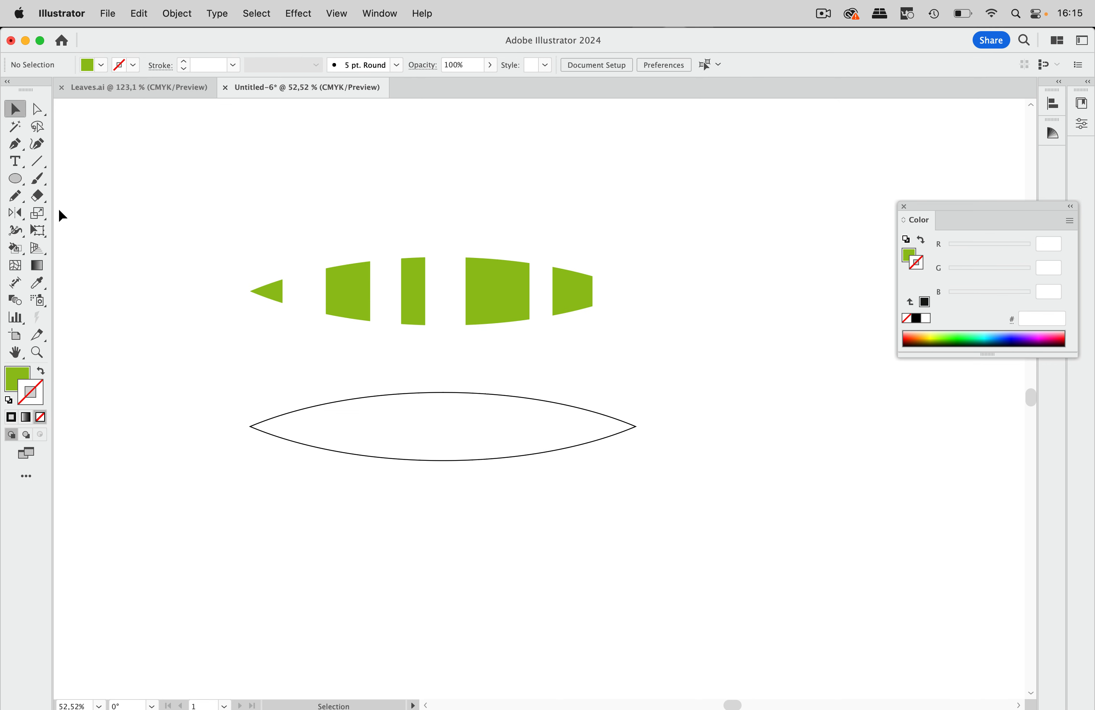
# Step: Fill the right tip section of the striped leaf with light green 94C11A and place a copy of the leaf directly above it
pyautogui.click(15, 247)
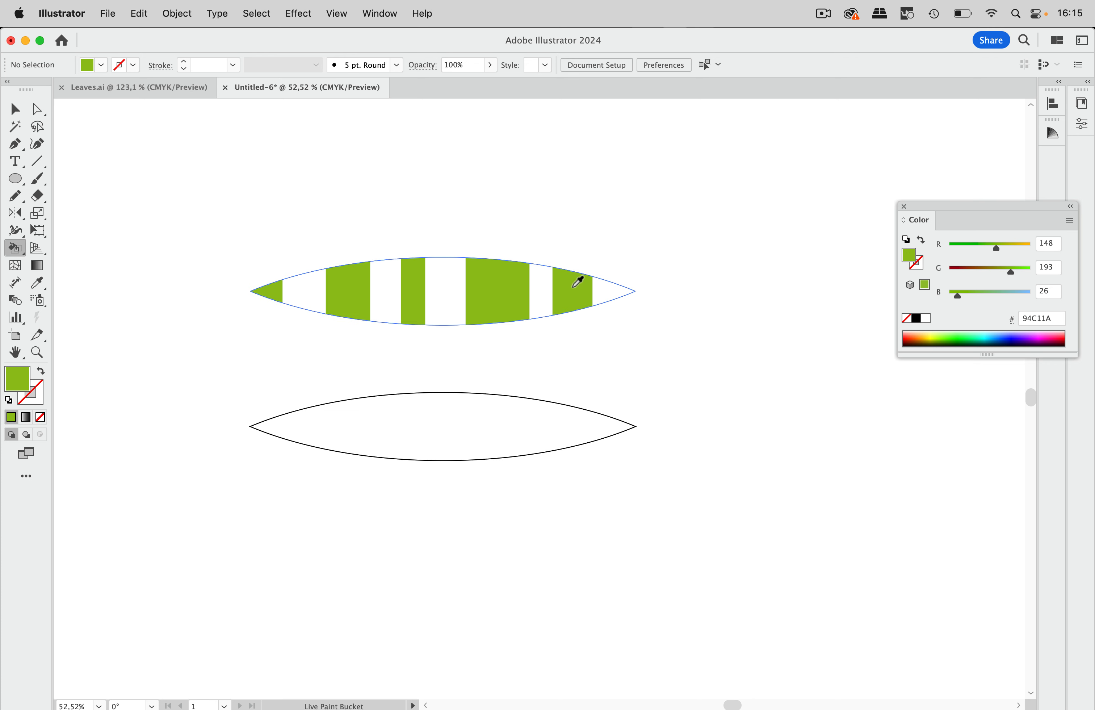
pyautogui.click(625, 292)
pyautogui.click(15, 109)
pyautogui.moveTo(489, 301); pyautogui.dragTo(490, 203)
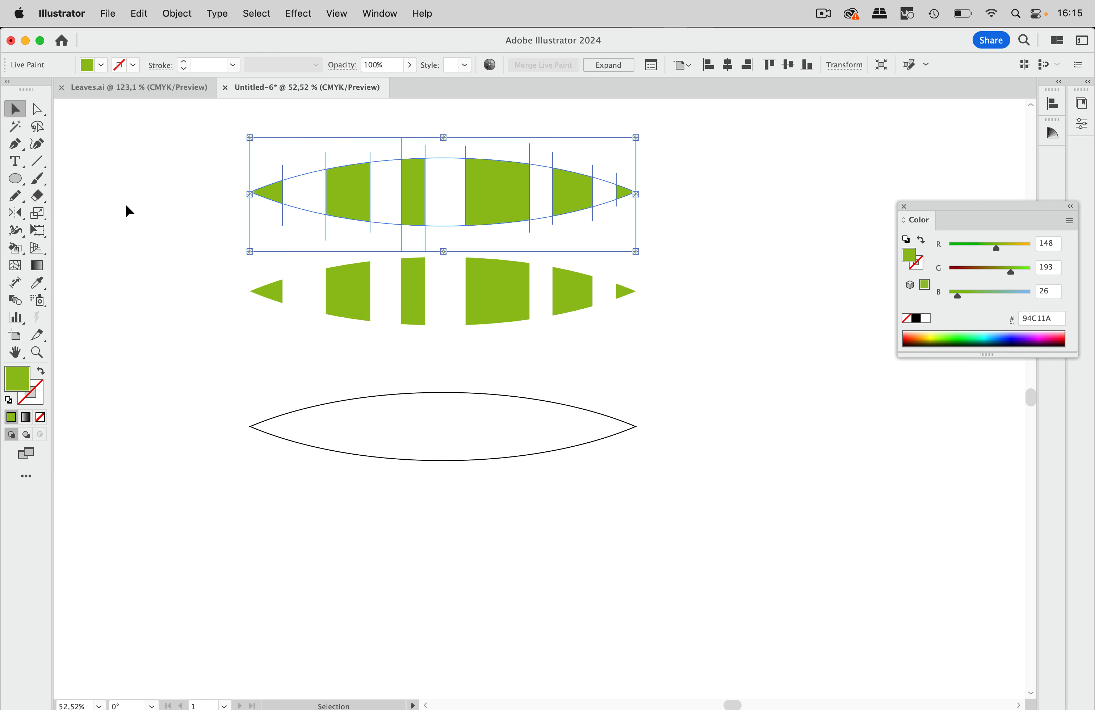
# Step: Fill the five empty sections of the upper leaf copy with the darker green 37AA32 and deselect it
pyautogui.click(16, 248)
pyautogui.press('Right')
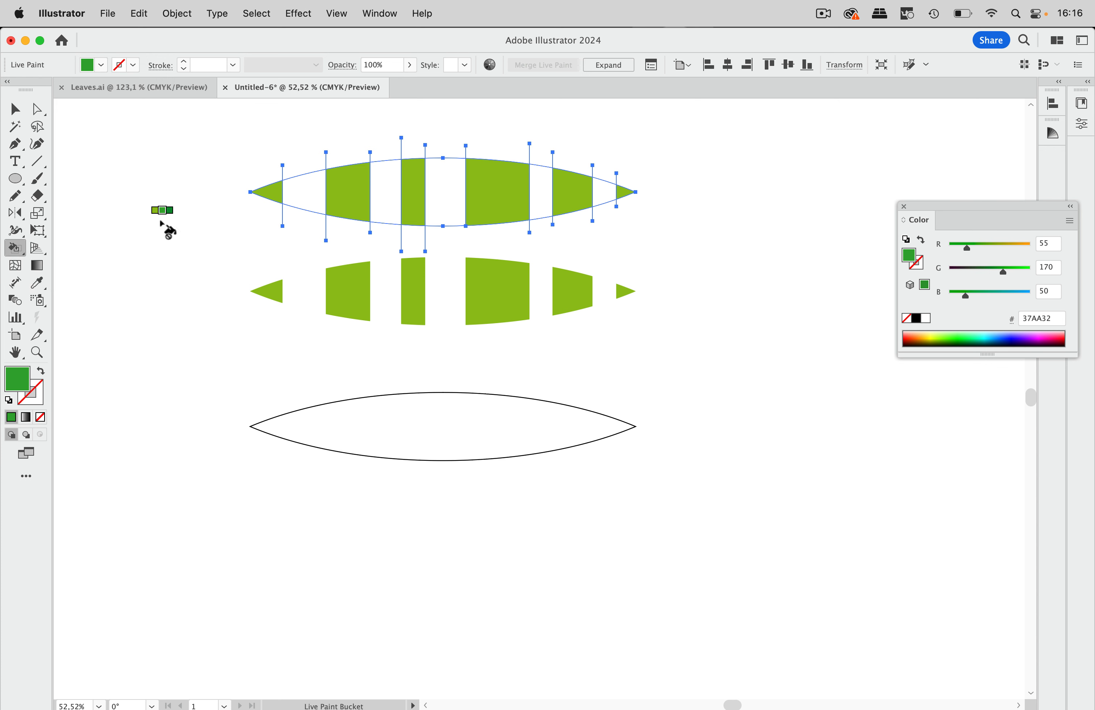
pyautogui.click(304, 201)
pyautogui.click(382, 198)
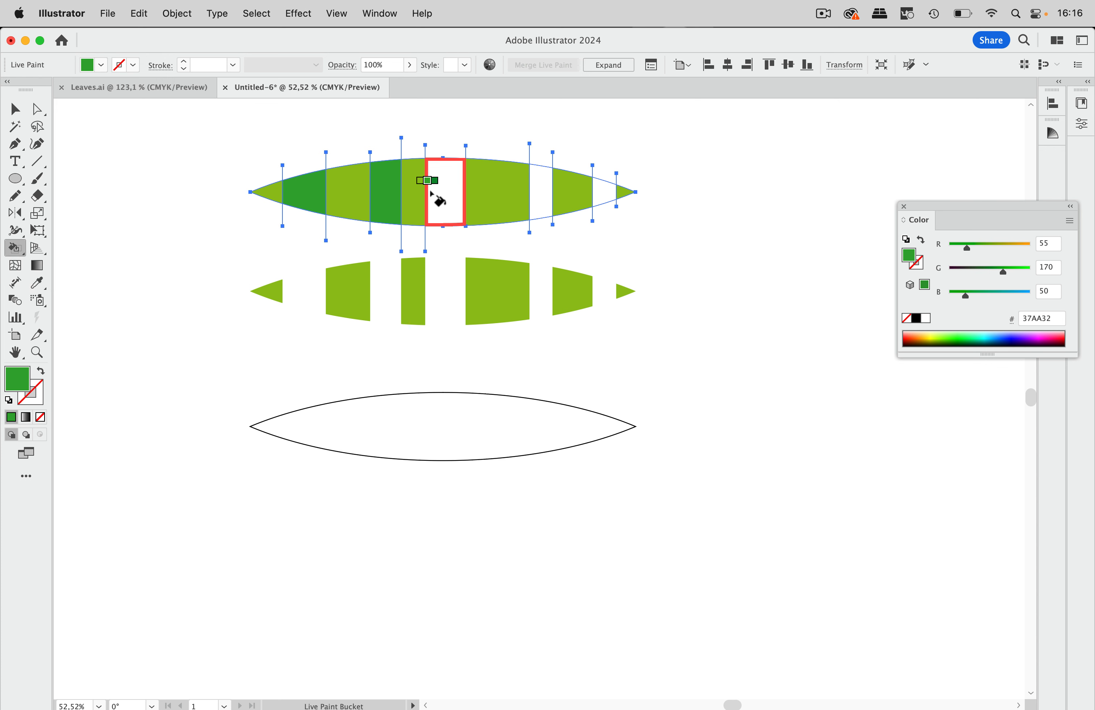
pyautogui.click(443, 194)
pyautogui.click(542, 186)
pyautogui.click(605, 189)
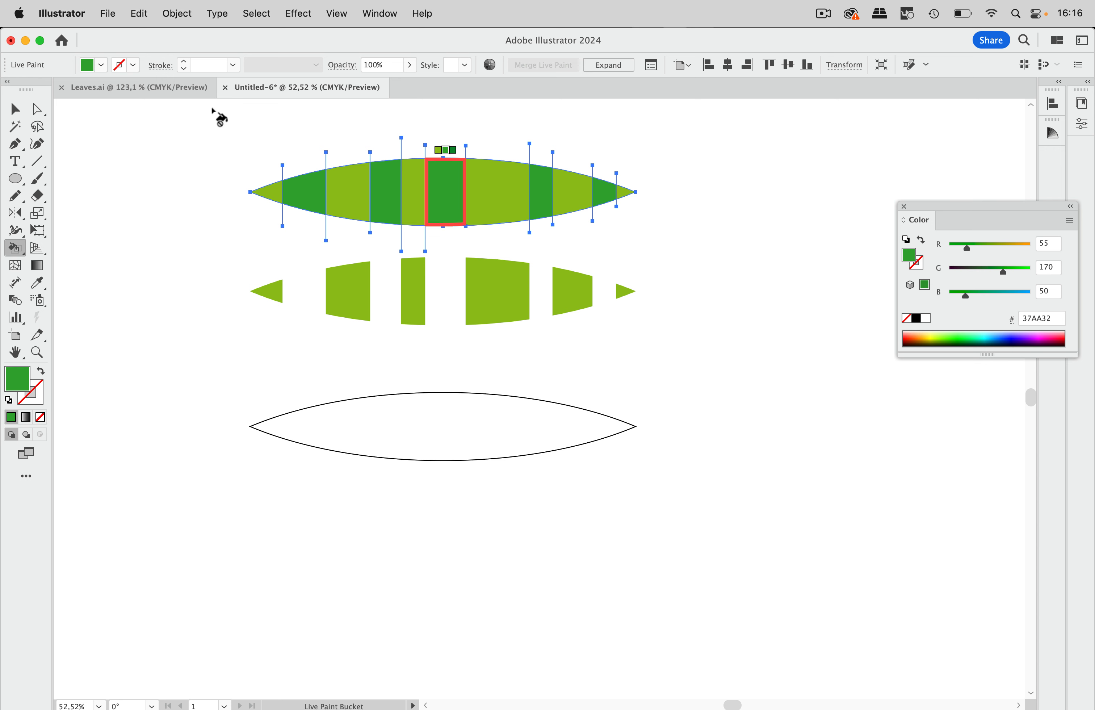
pyautogui.click(15, 108)
pyautogui.click(65, 136)
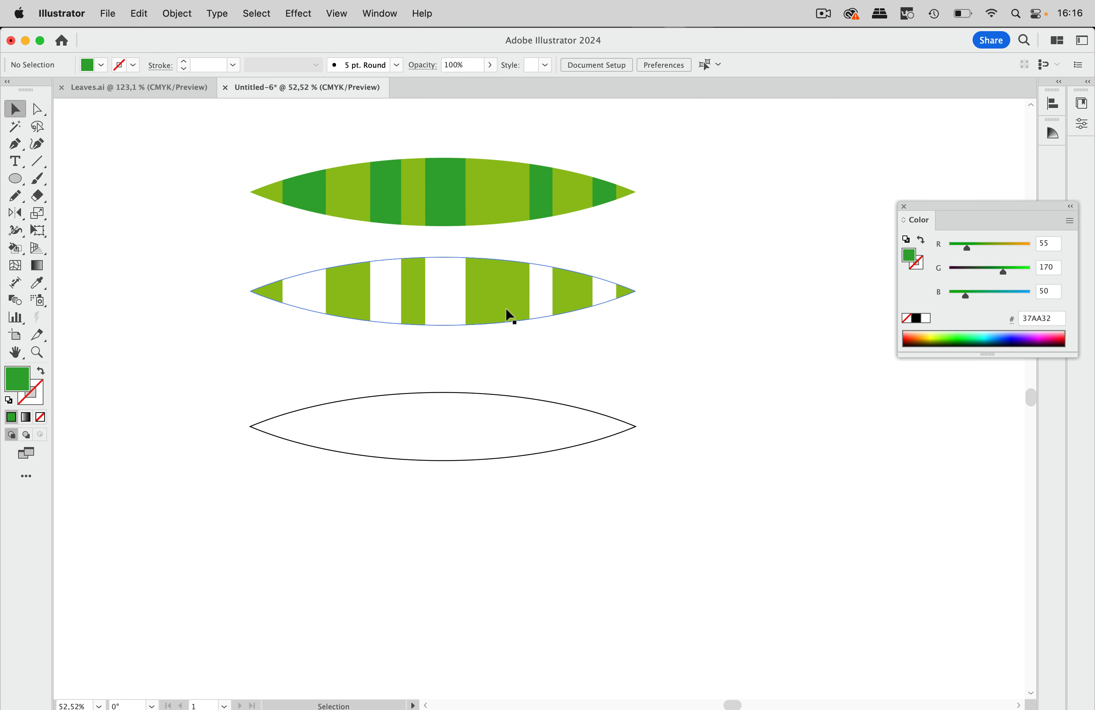
# Step: Apply the top leaf's dark green fill without stroke to the outlined bottom leaf using the Eyedropper, and deselect it
pyautogui.click(515, 394)
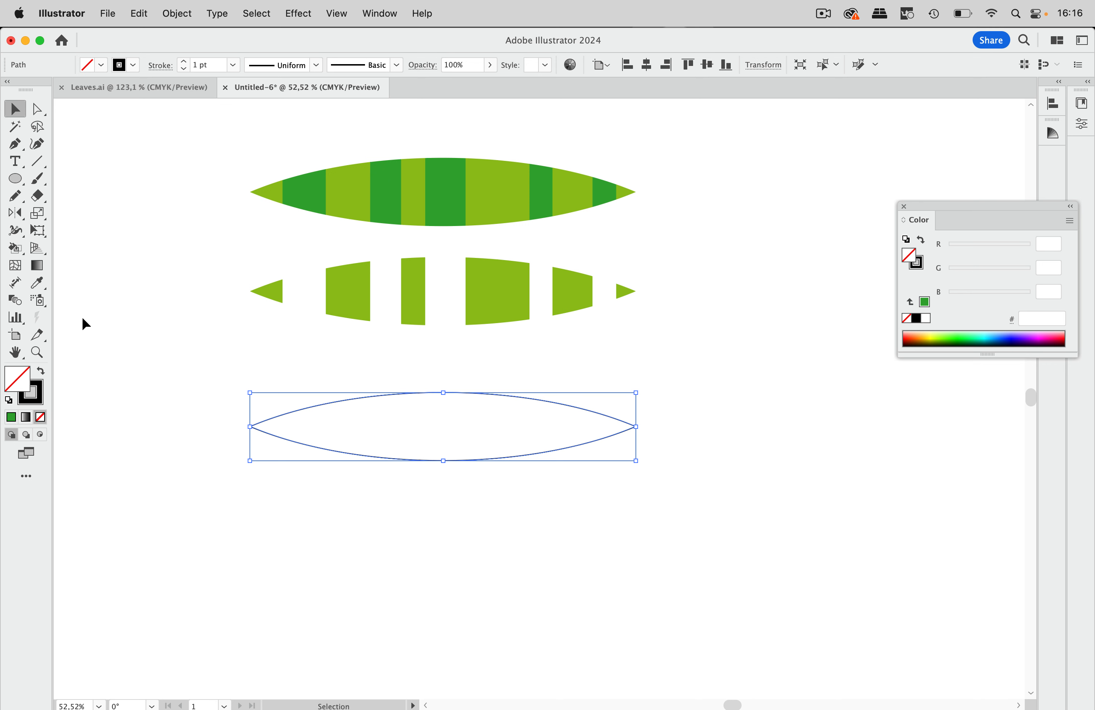
pyautogui.click(37, 283)
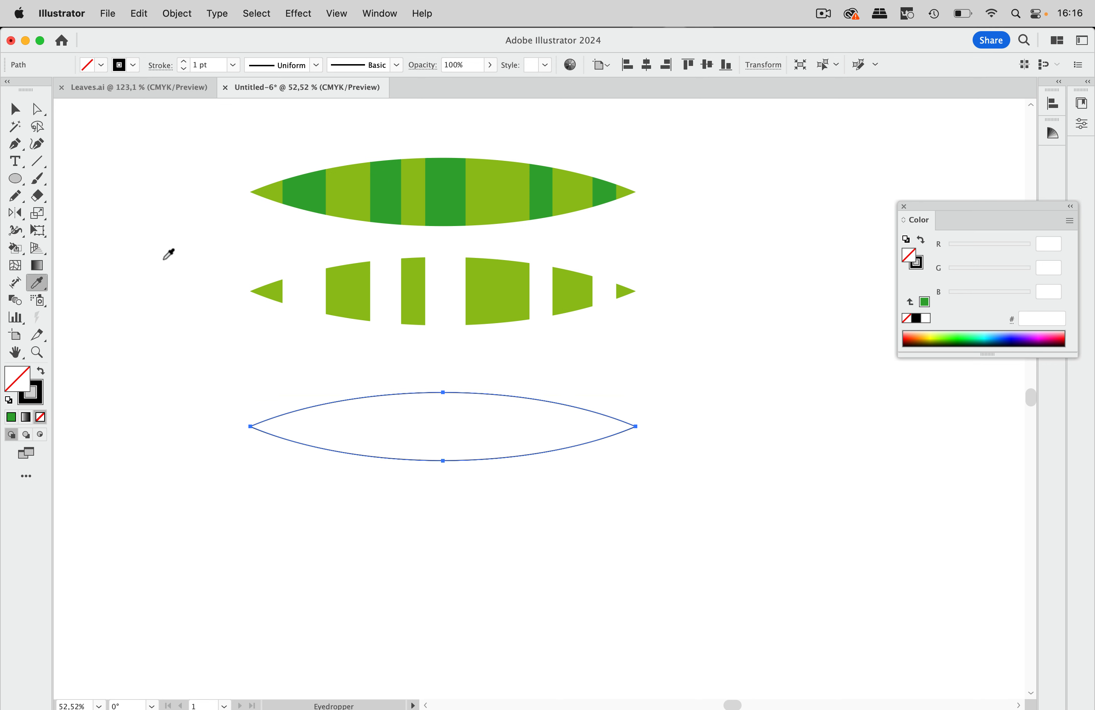
pyautogui.click(394, 181)
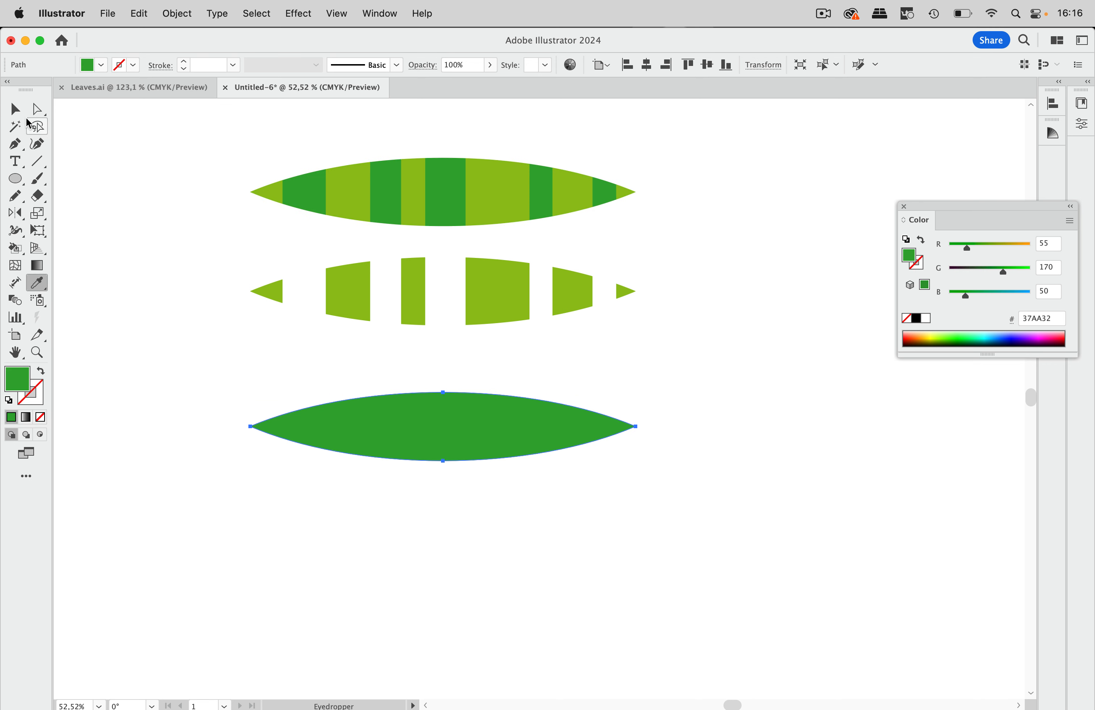
pyautogui.click(16, 110)
pyautogui.click(132, 219)
# Step: Move the solid green leaf up and the partly filled striped leaf slightly down to space the three leaves closer together, and deselect
pyautogui.moveTo(488, 452); pyautogui.dragTo(488, 417)
pyautogui.moveTo(506, 296)
pyautogui.mouseDown()
pyautogui.moveTo(505, 366)
pyautogui.moveTo(507, 299)
pyautogui.mouseUp()
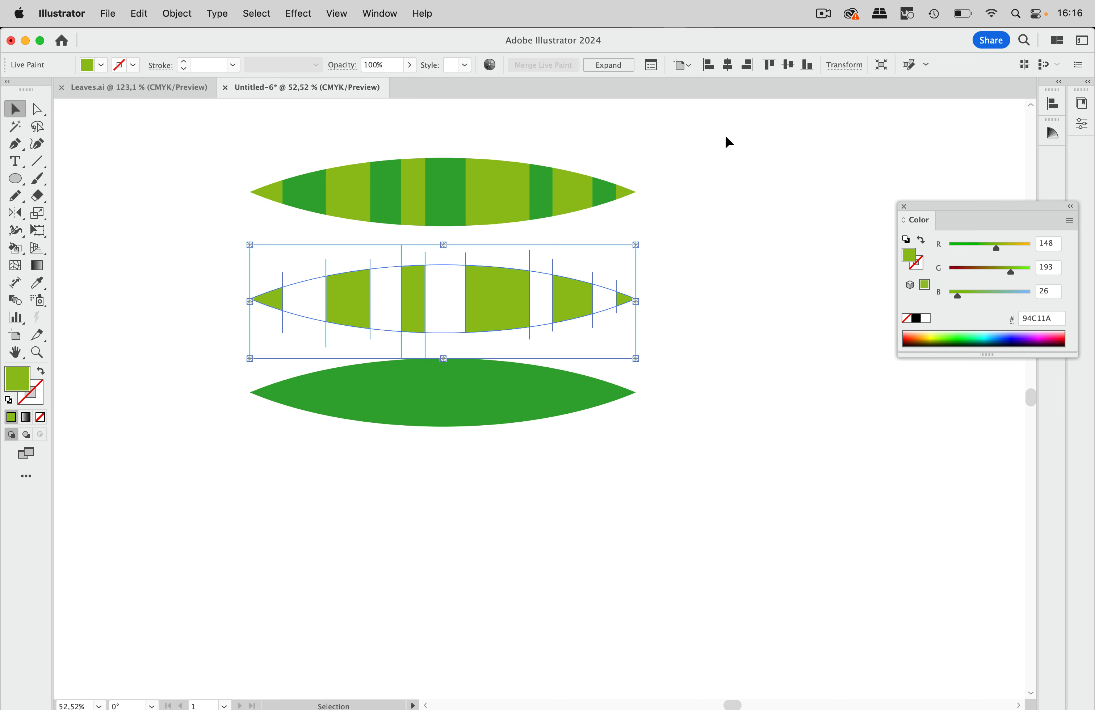
pyautogui.hscroll(5, 726, 137)
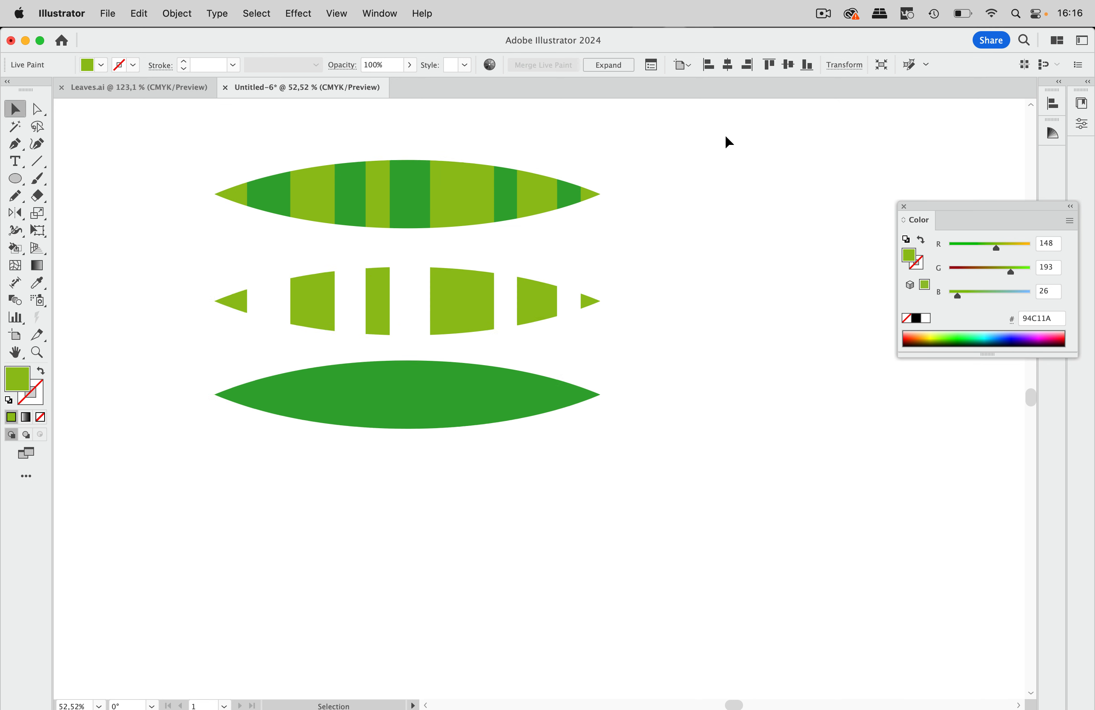
pyautogui.click(625, 146)
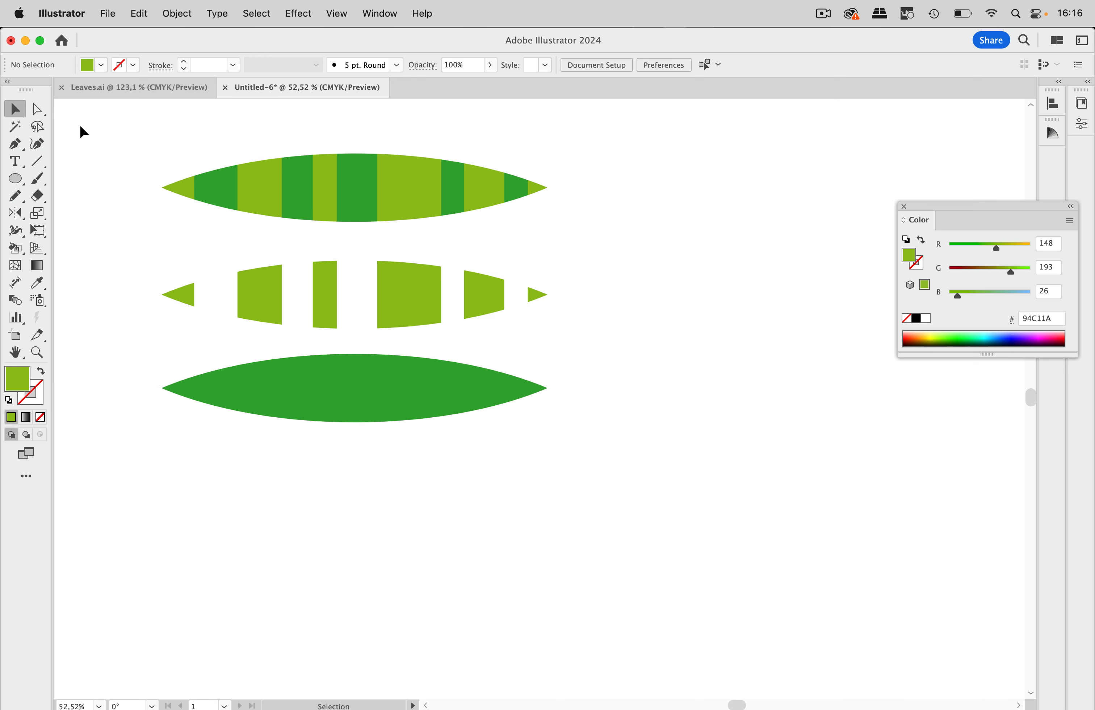
# Step: Copy only the outer leaf path from the top Live Paint group and paste it in front as a separate path
pyautogui.click(37, 110)
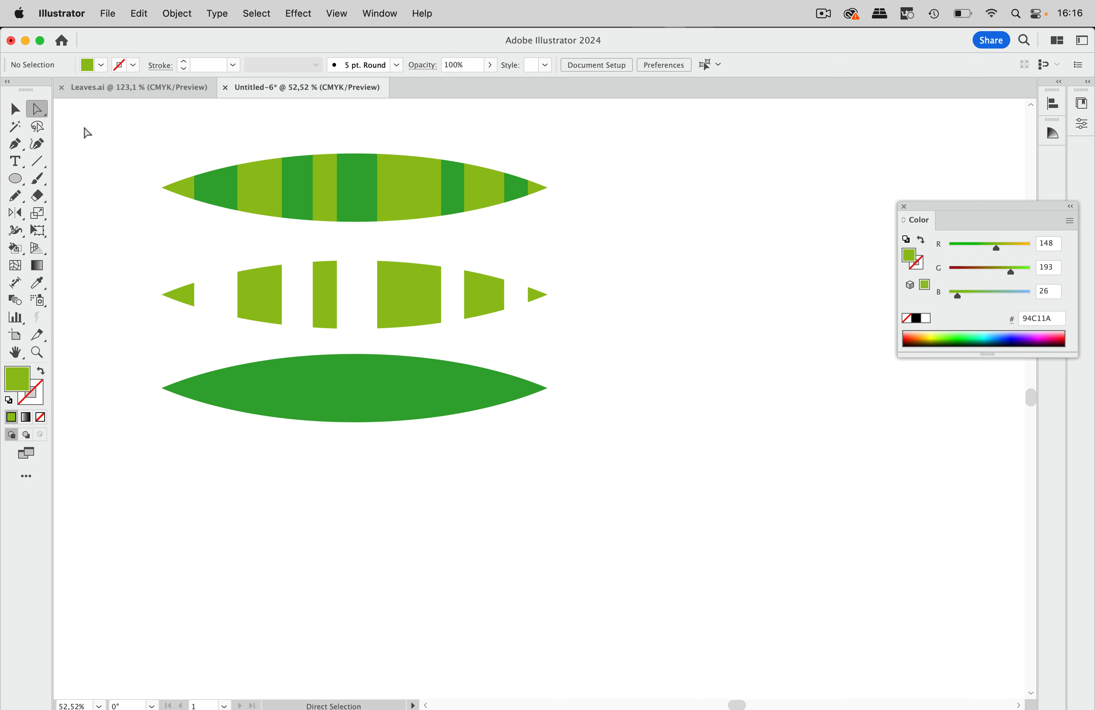
pyautogui.click(261, 158)
pyautogui.click(355, 222)
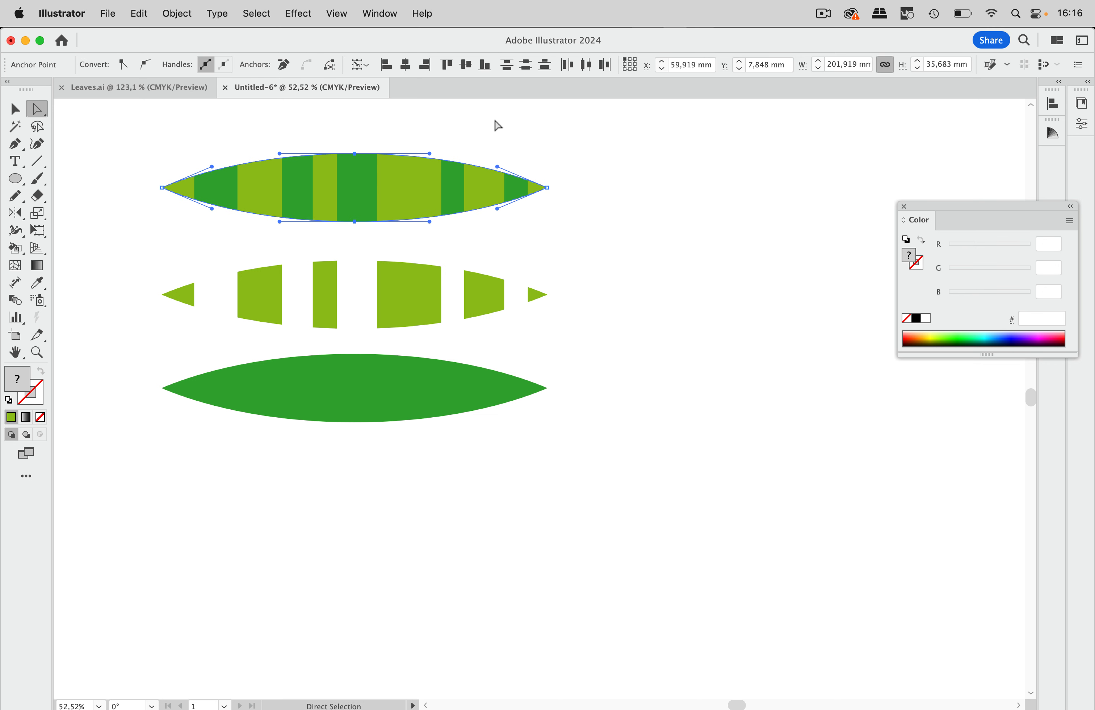
pyautogui.click(544, 121)
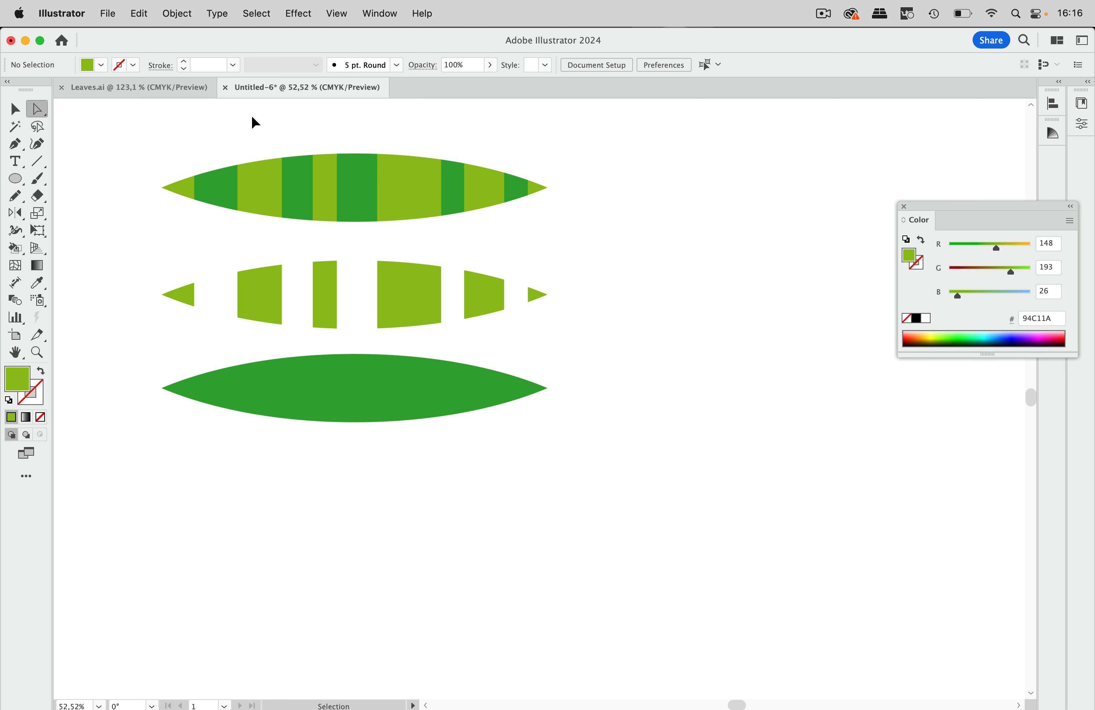
pyautogui.press('super+f')
# Step: Give the pasted leaf outline's stroke round caps and the elliptical width profile tapering at both ends
pyautogui.click(159, 66)
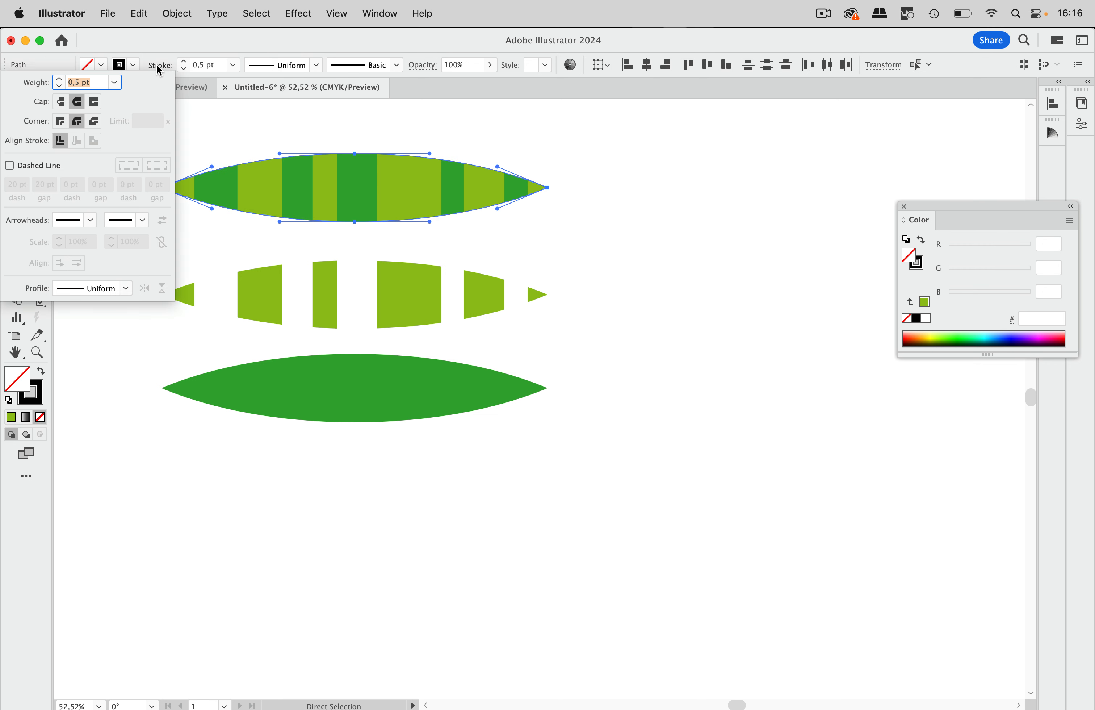
pyautogui.click(77, 102)
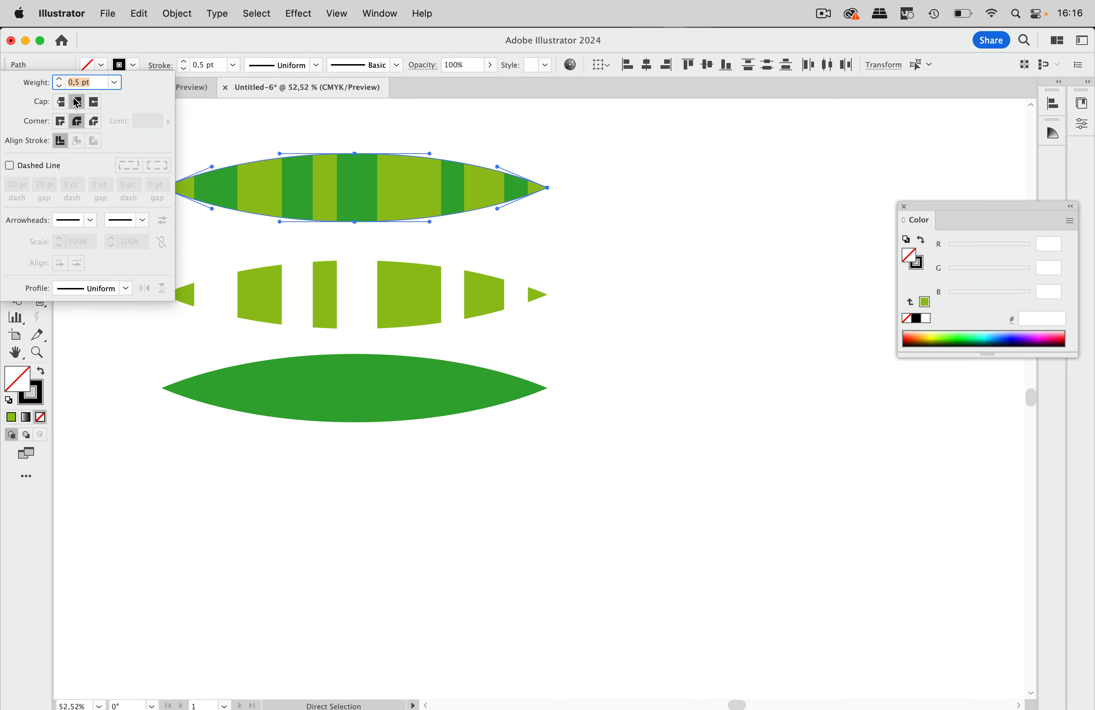
pyautogui.click(127, 293)
pyautogui.click(73, 340)
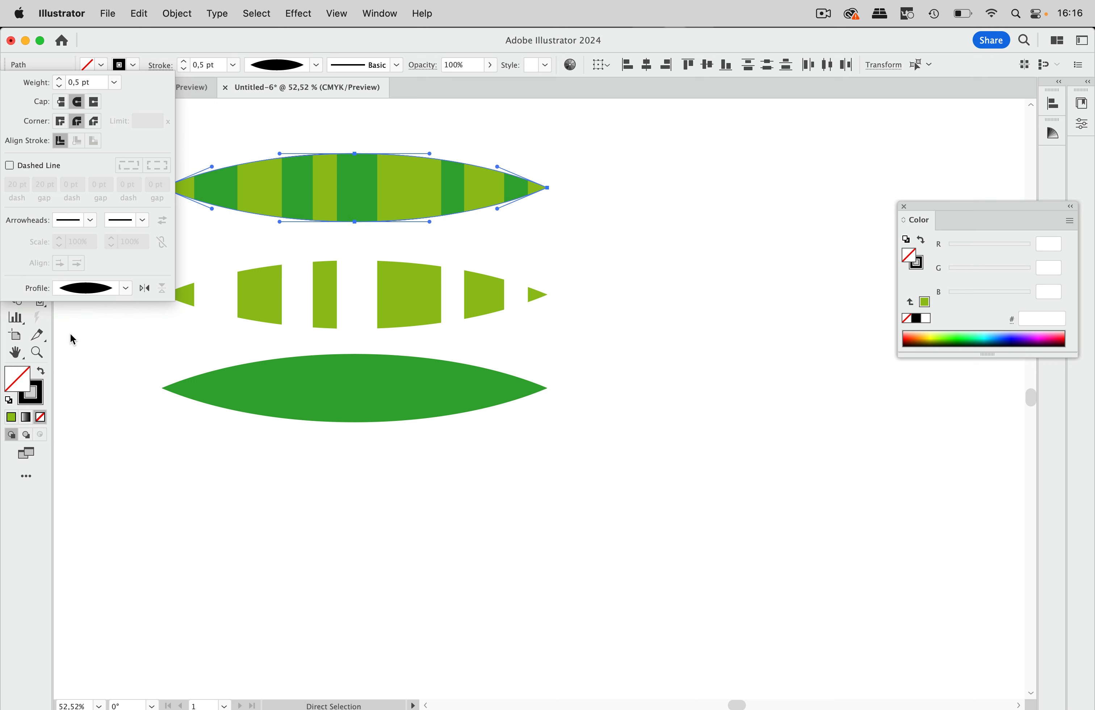
pyautogui.click(275, 40)
# Step: Increase the stroke weight of the pasted leaf outline to 18 pt
pyautogui.click(185, 62)
pyautogui.click(185, 62)
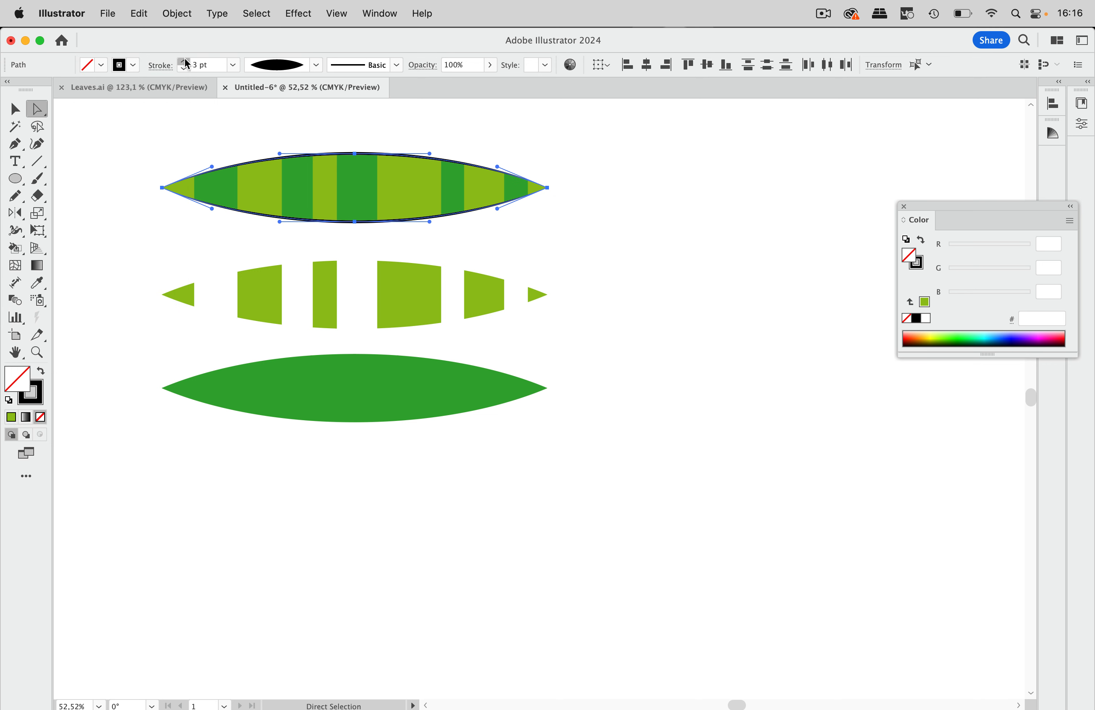
pyautogui.click(185, 62)
pyautogui.click(185, 62)
pyautogui.click(185, 62)
pyautogui.click(184, 62)
pyautogui.click(185, 62)
pyautogui.click(185, 62)
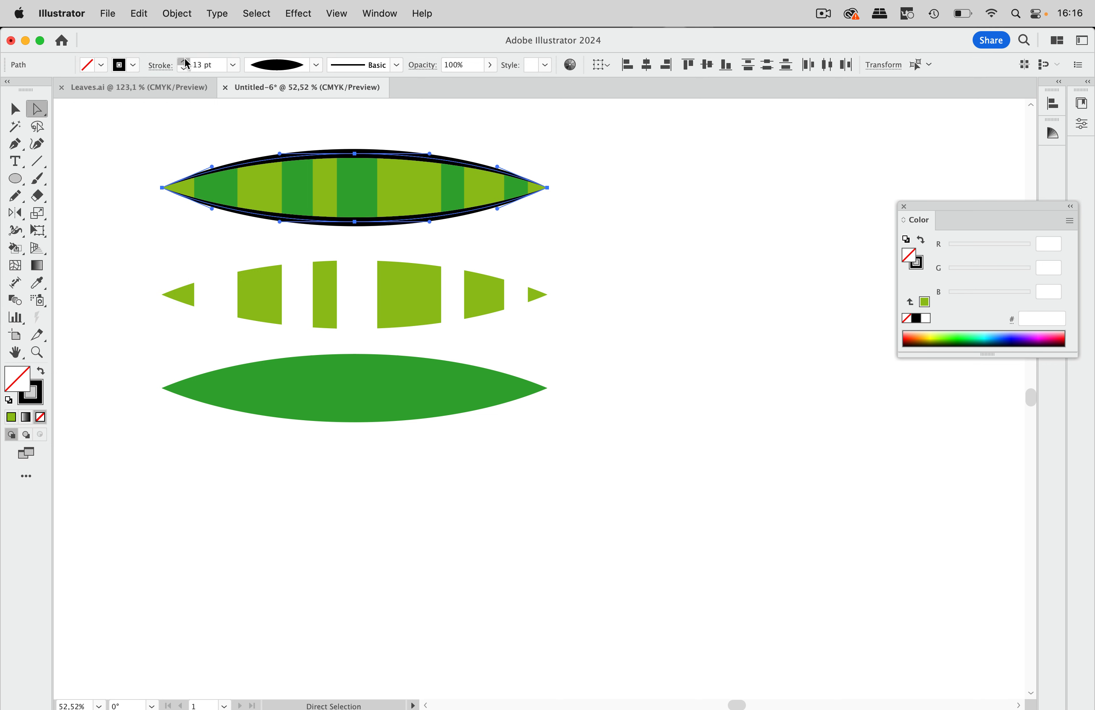
pyautogui.click(185, 62)
pyautogui.click(185, 62)
pyautogui.click(185, 62)
pyautogui.click(184, 62)
pyautogui.click(185, 62)
# Step: Color the leaf outline's stroke with the yellow-green swatch and deselect it
pyautogui.press('v')
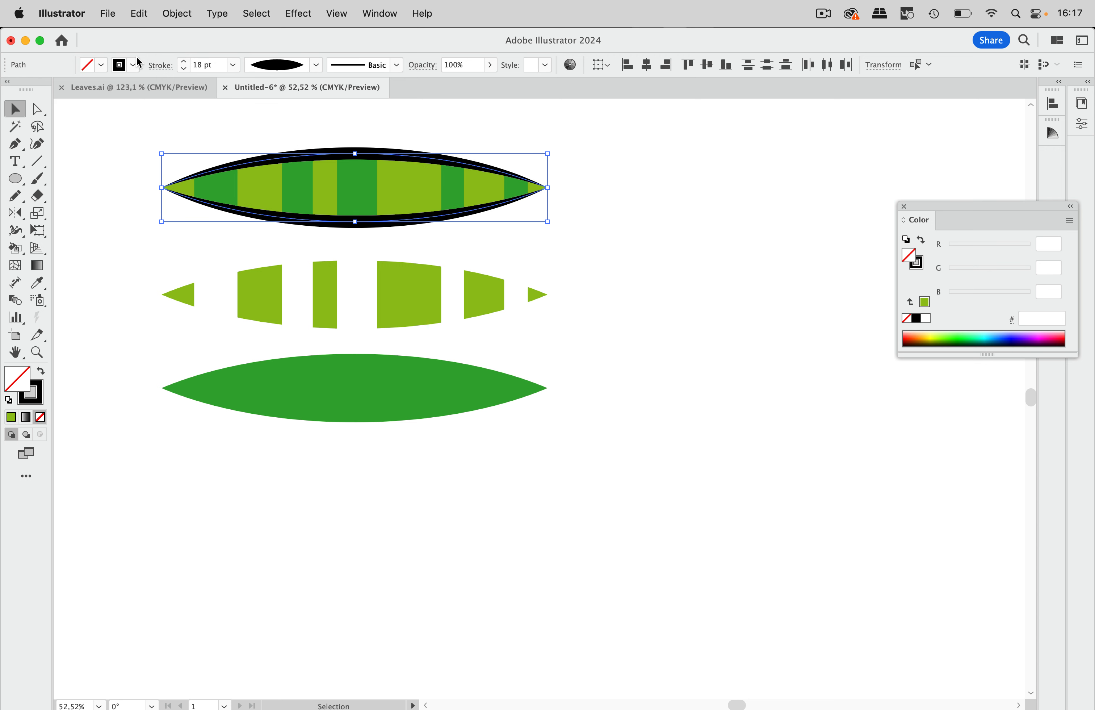
pyautogui.click(133, 65)
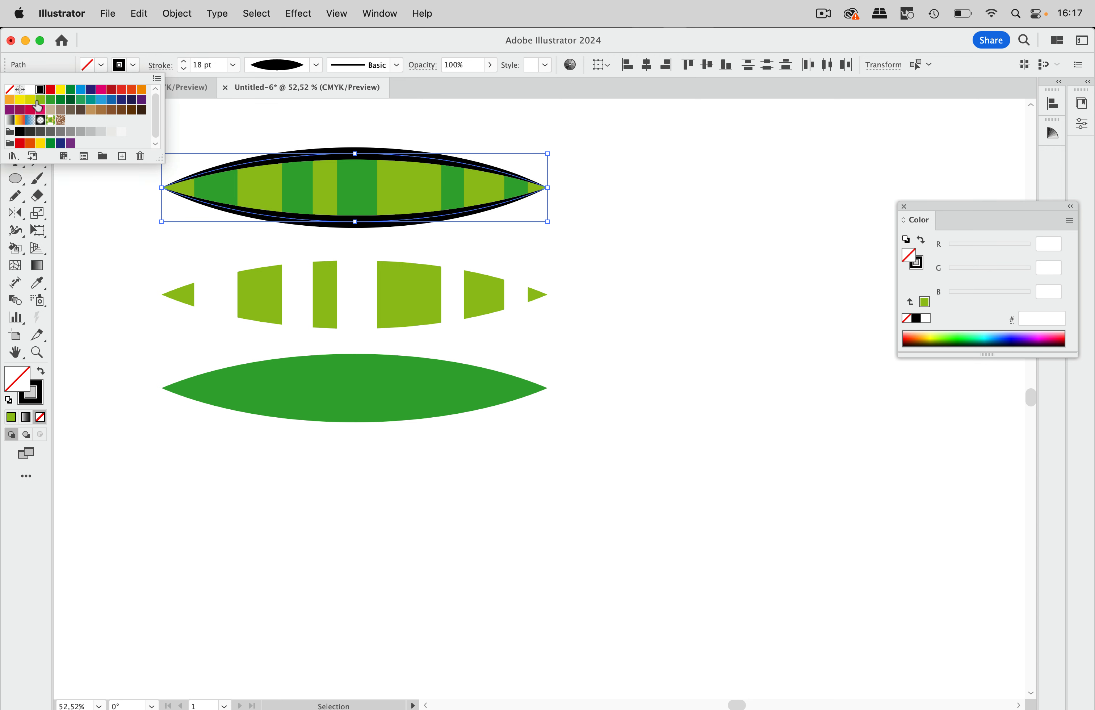
pyautogui.click(30, 100)
pyautogui.click(429, 119)
pyautogui.click(450, 119)
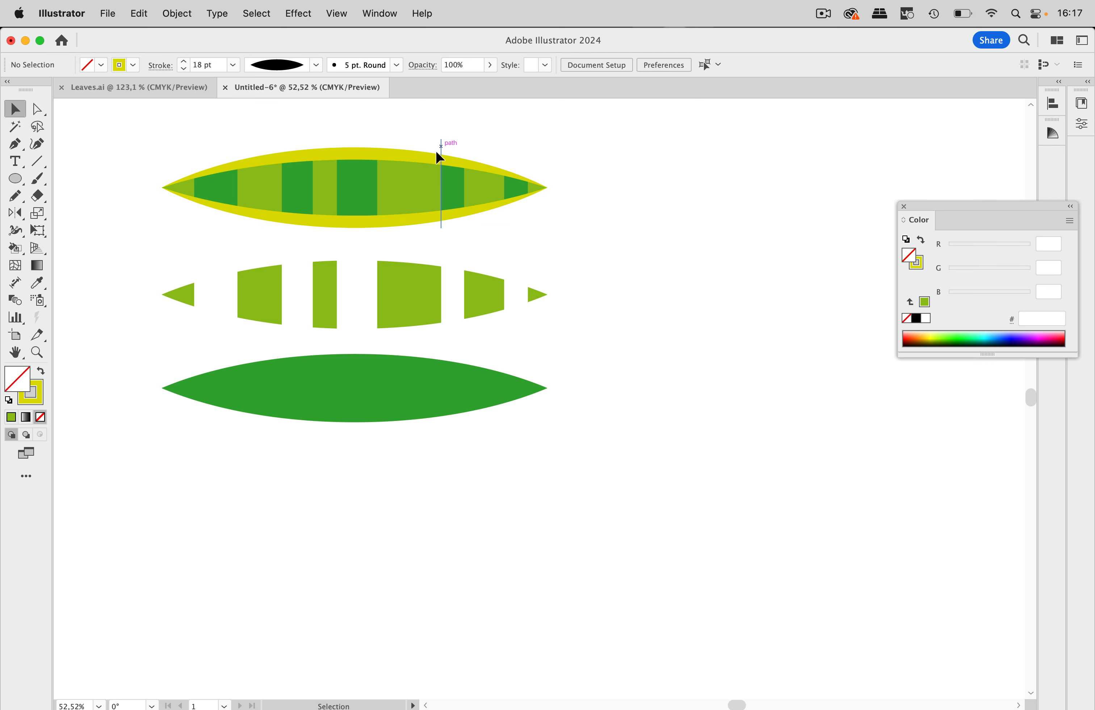
# Step: Duplicate the yellow-green tapered outline straight down below the solid dark green leaf and deselect the copy
pyautogui.click(419, 194)
pyautogui.keyDown('shift'); pyautogui.click(409, 220); pyautogui.keyUp('shift')
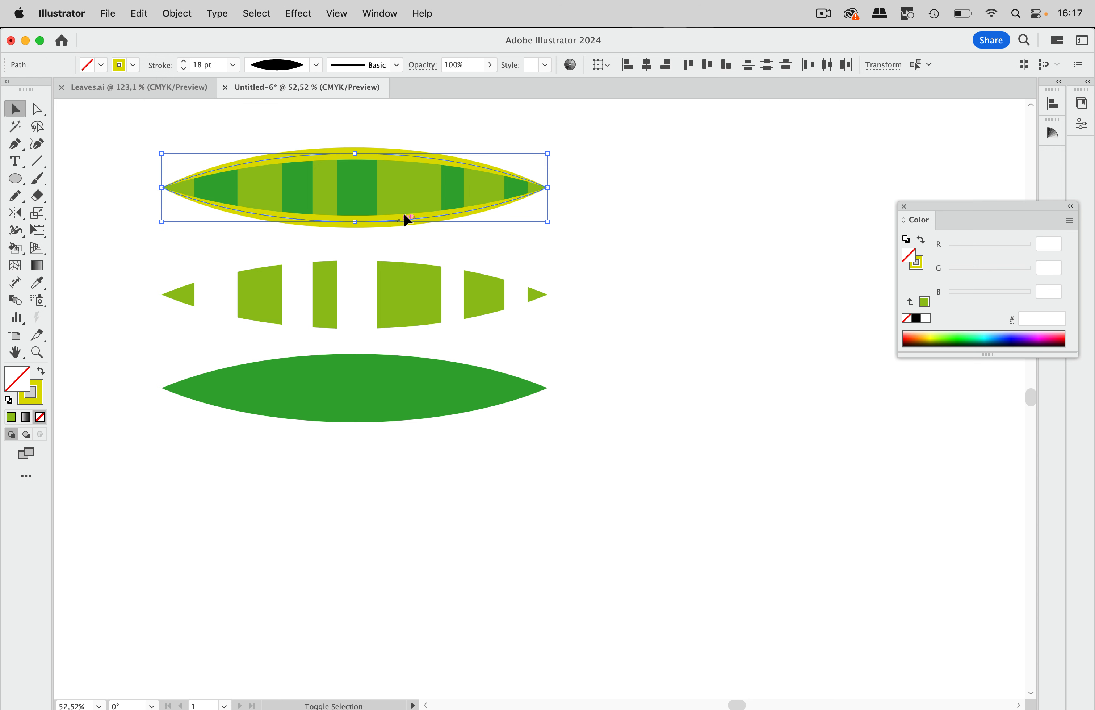
pyautogui.moveTo(432, 155); pyautogui.dragTo(417, 452)
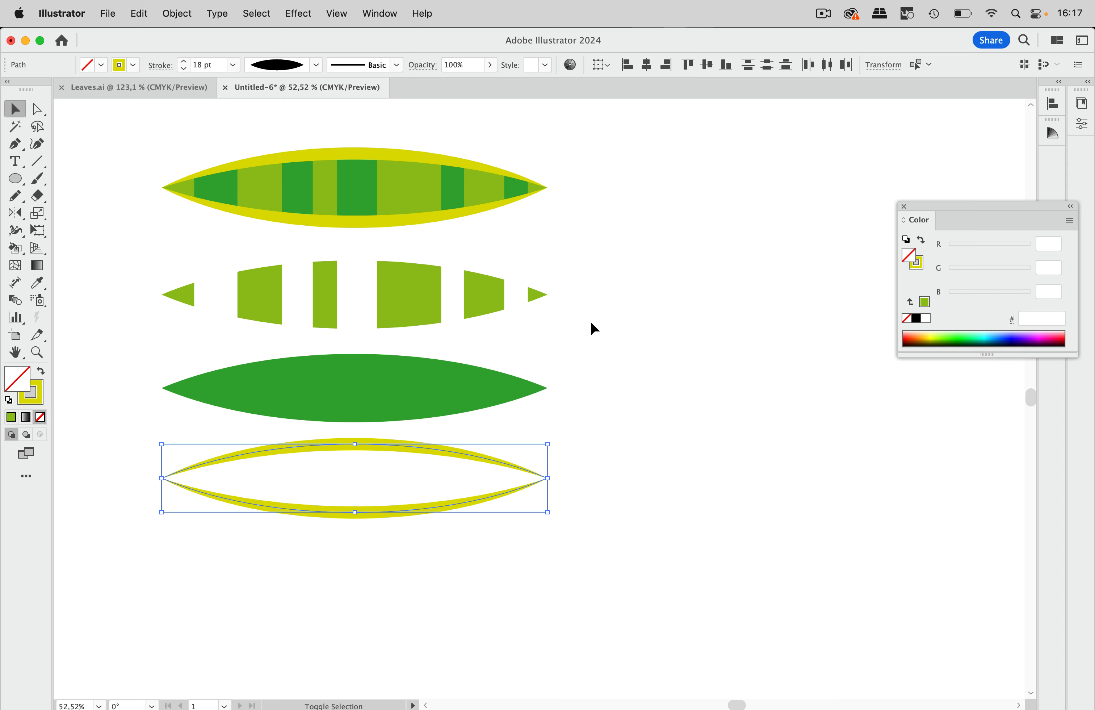
pyautogui.hscroll(4, 632, 306)
pyautogui.click(637, 274)
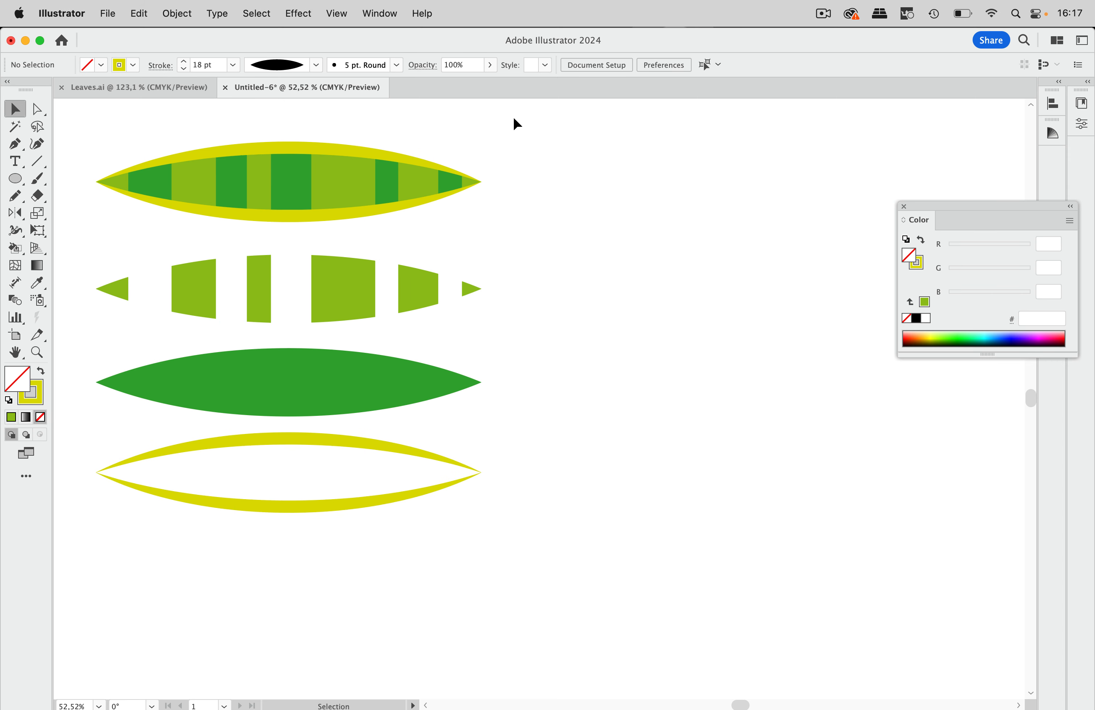
# Step: Create an art brush with the default options from the top striped leaf together with its yellow-green outline
pyautogui.moveTo(495, 120); pyautogui.dragTo(88, 226)
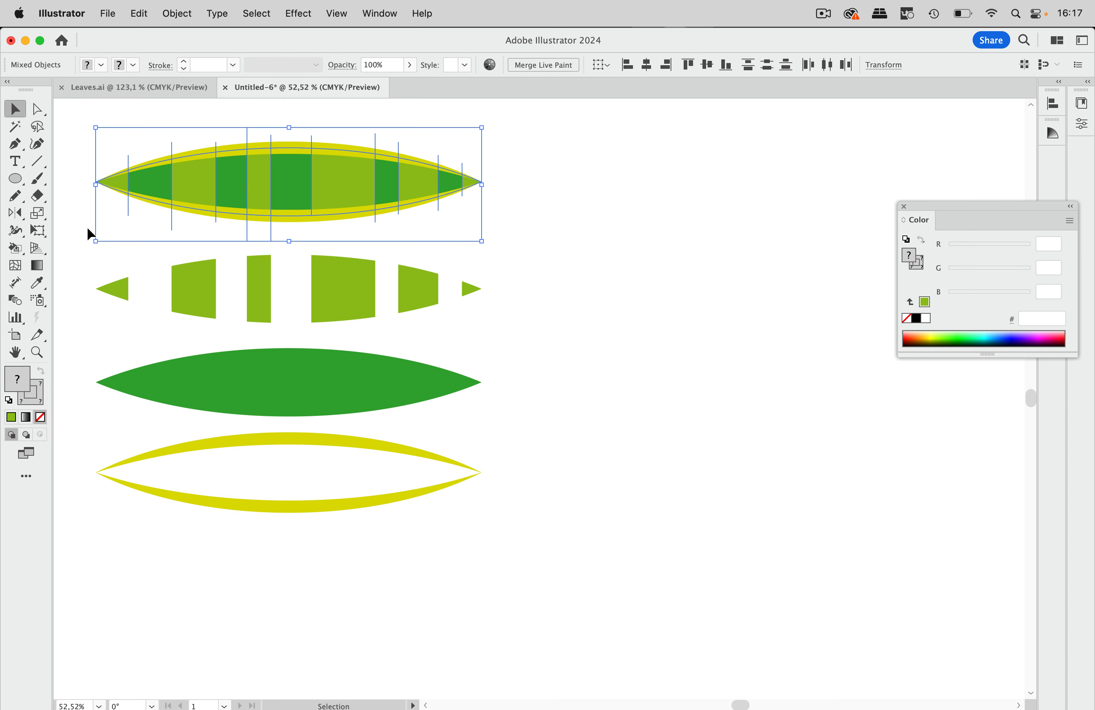
pyautogui.click(391, 17)
pyautogui.click(425, 343)
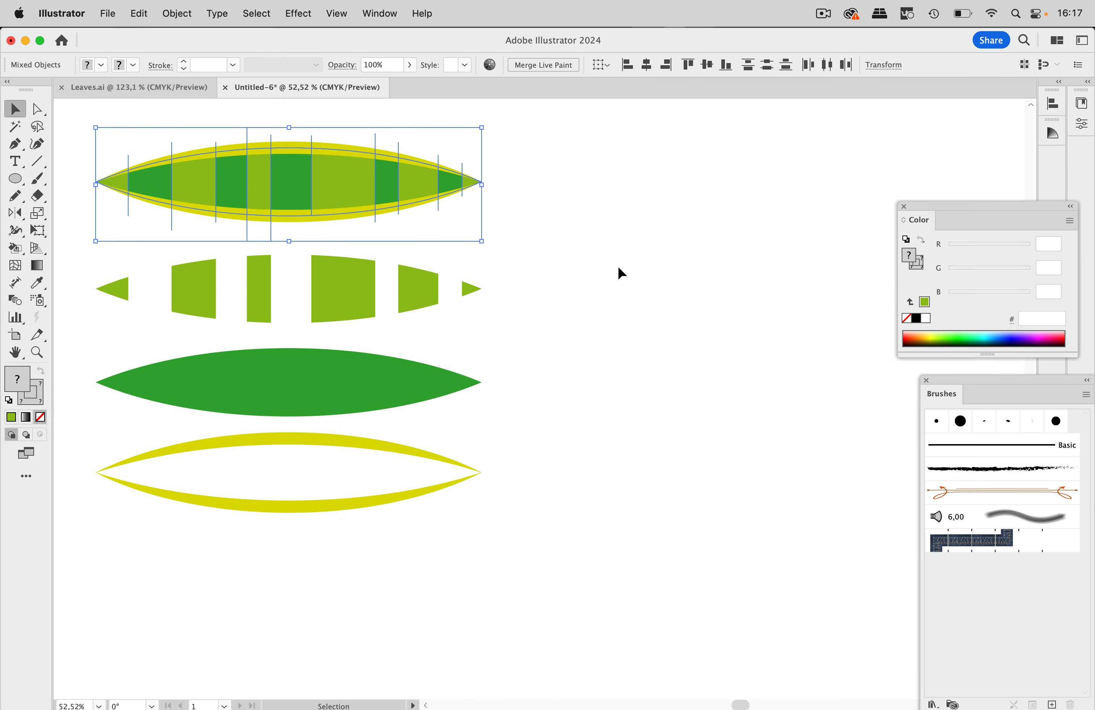
pyautogui.moveTo(359, 180)
pyautogui.mouseDown()
pyautogui.moveTo(634, 357)
pyautogui.moveTo(837, 577)
pyautogui.moveTo(962, 598)
pyautogui.mouseUp()
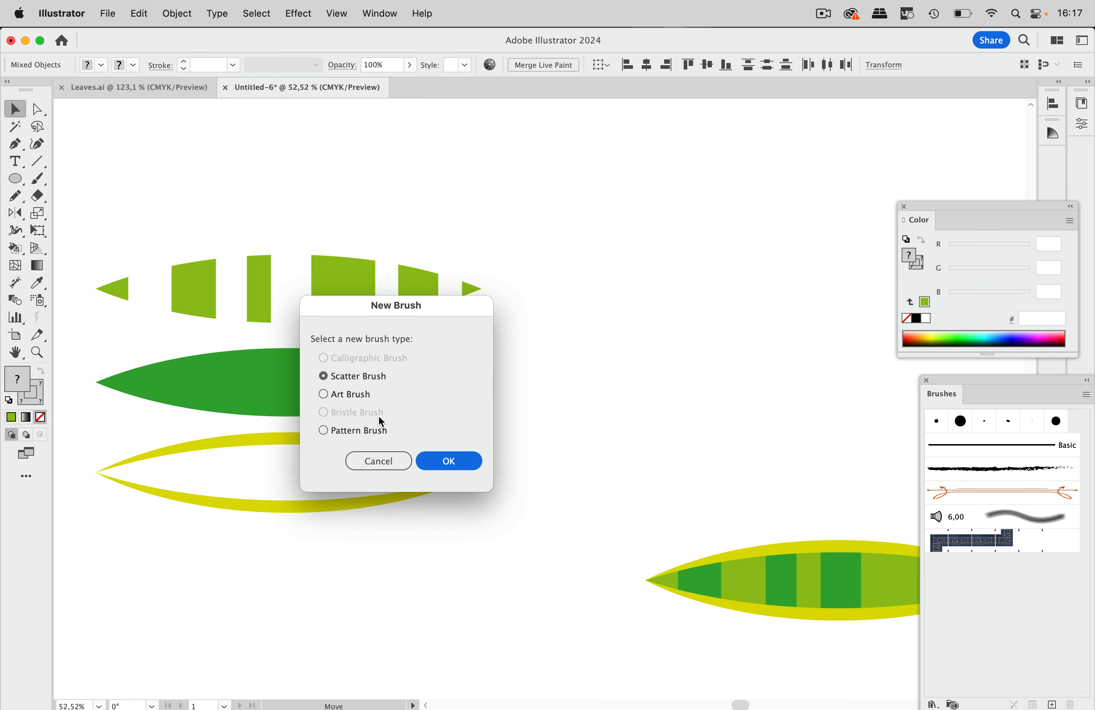
pyautogui.click(355, 394)
pyautogui.click(465, 457)
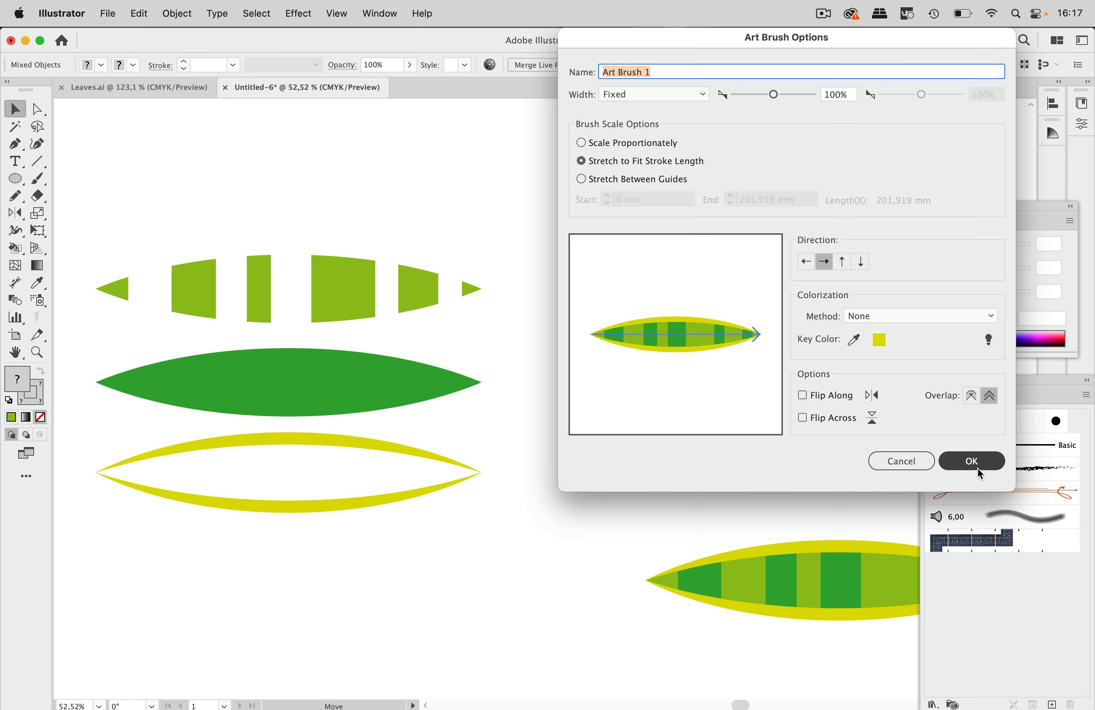
pyautogui.click(977, 467)
# Step: Paint three curved leaves fanning out from a common base with the new leaf art brush in the empty area, and deselect
pyautogui.hscroll(5, 468, 300)
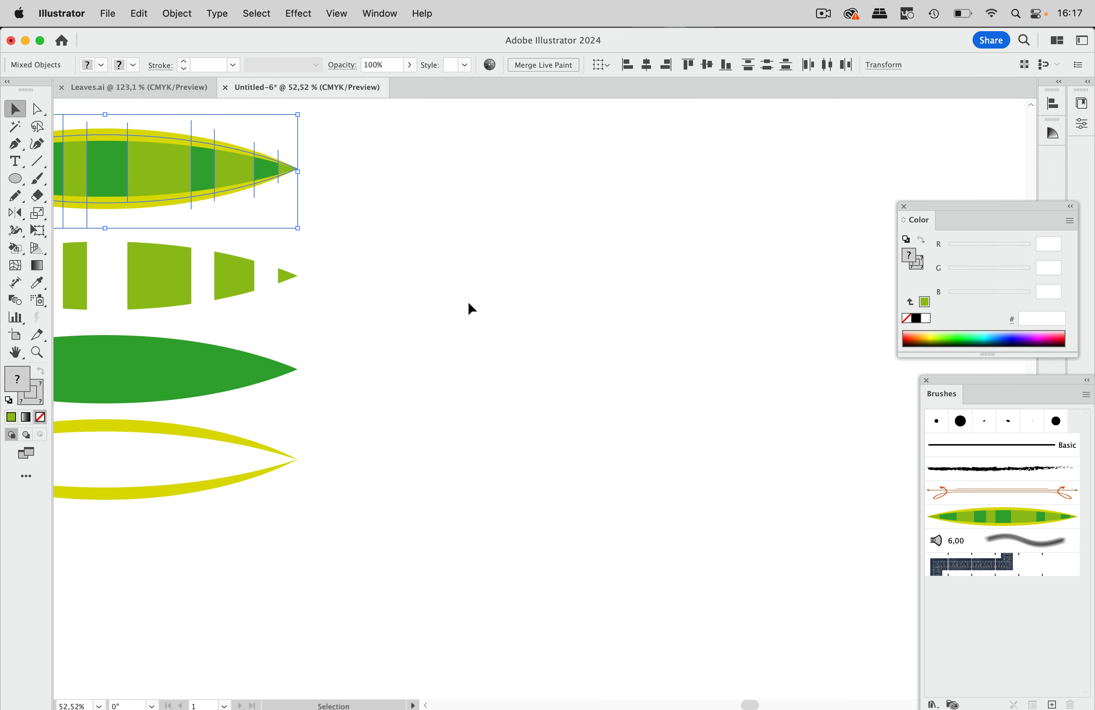
pyautogui.click(39, 181)
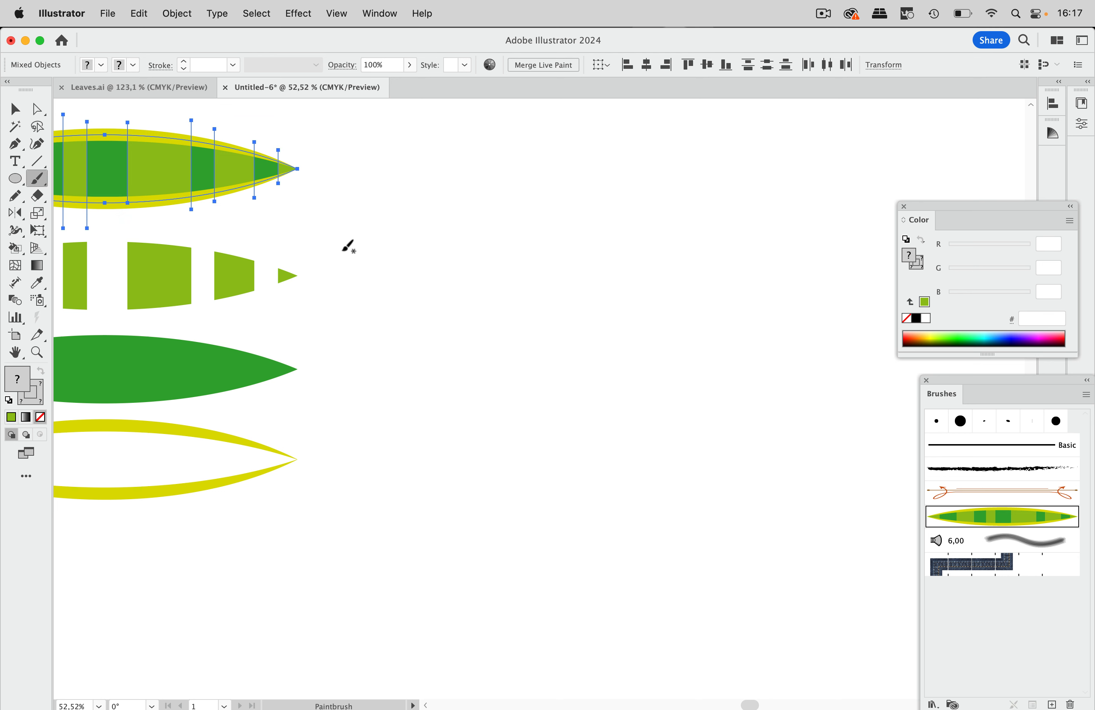
pyautogui.moveTo(573, 507)
pyautogui.mouseDown()
pyautogui.moveTo(523, 444)
pyautogui.moveTo(489, 266)
pyautogui.mouseUp()
pyautogui.moveTo(575, 484)
pyautogui.mouseDown()
pyautogui.moveTo(617, 303)
pyautogui.moveTo(598, 181)
pyautogui.moveTo(727, 310)
pyautogui.mouseUp()
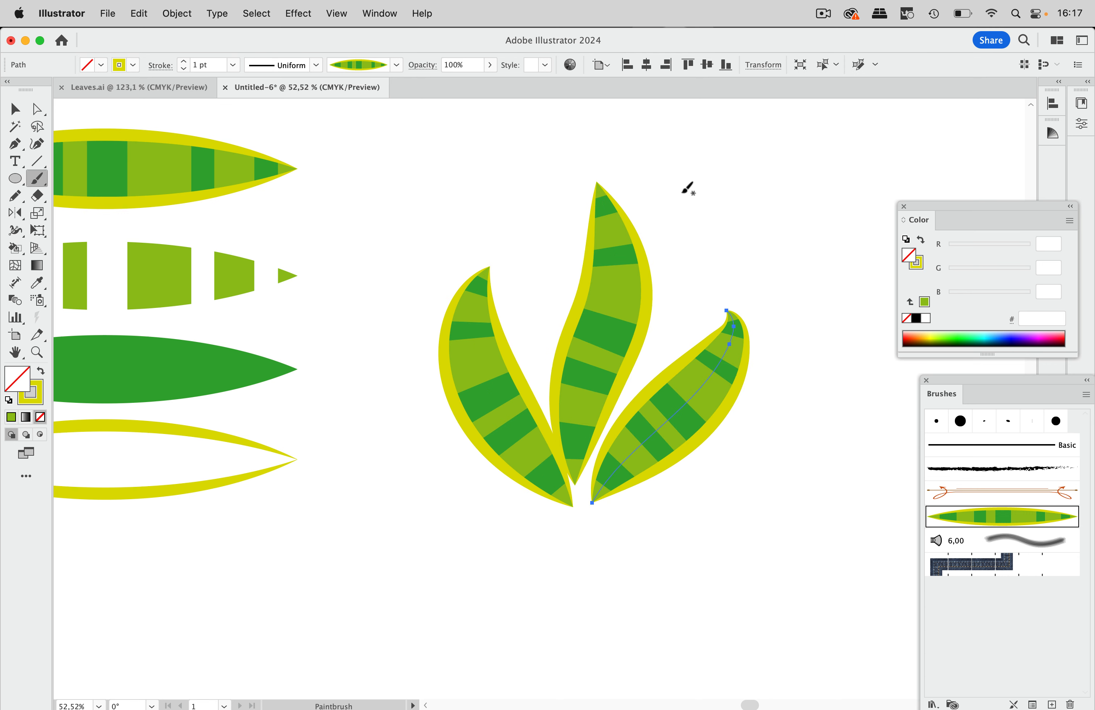
pyautogui.click(15, 109)
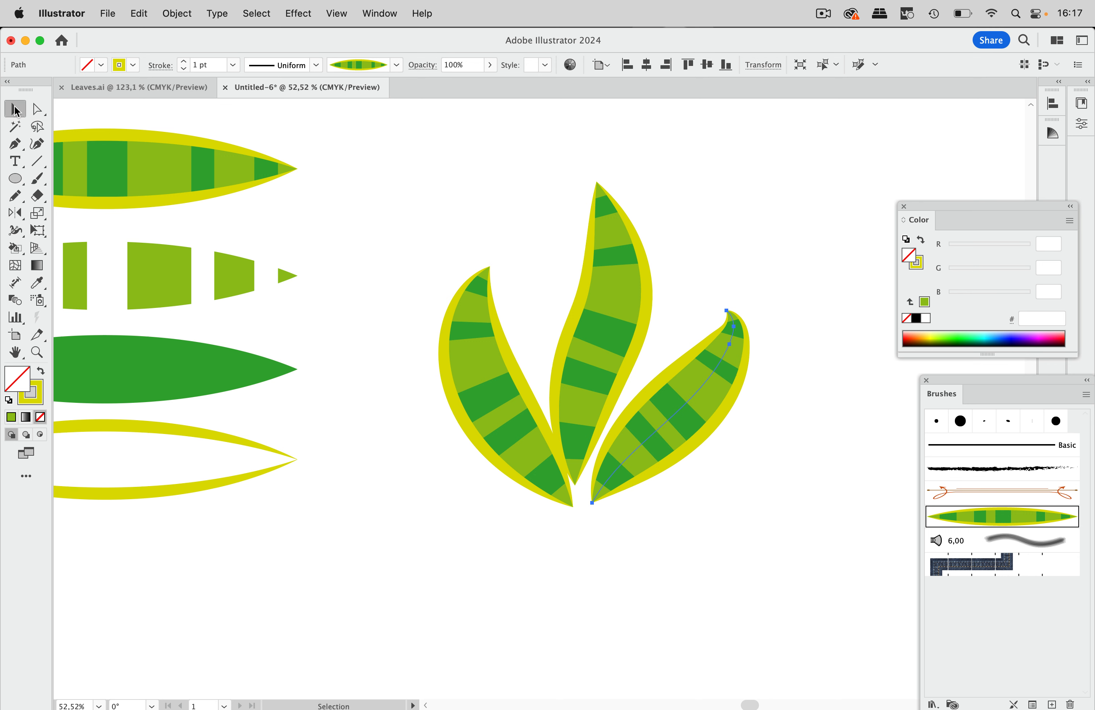
pyautogui.click(504, 206)
pyautogui.hscroll(3, 640, 278)
pyautogui.hscroll(1, 629, 265)
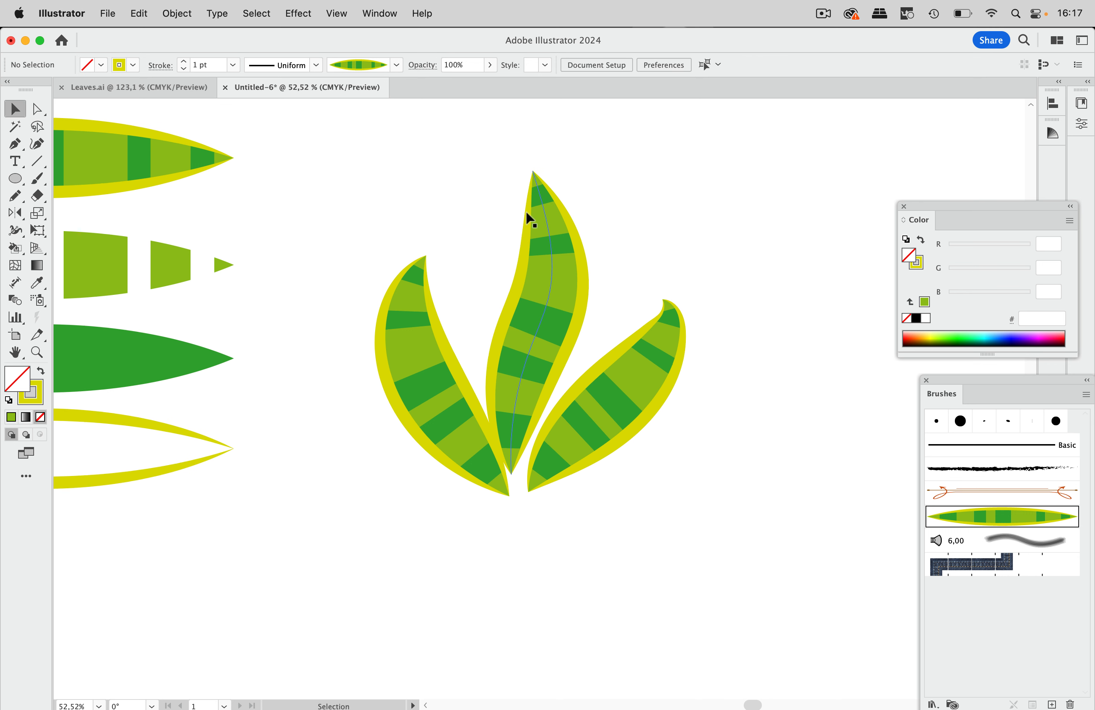
pyautogui.hscroll(5, 528, 215)
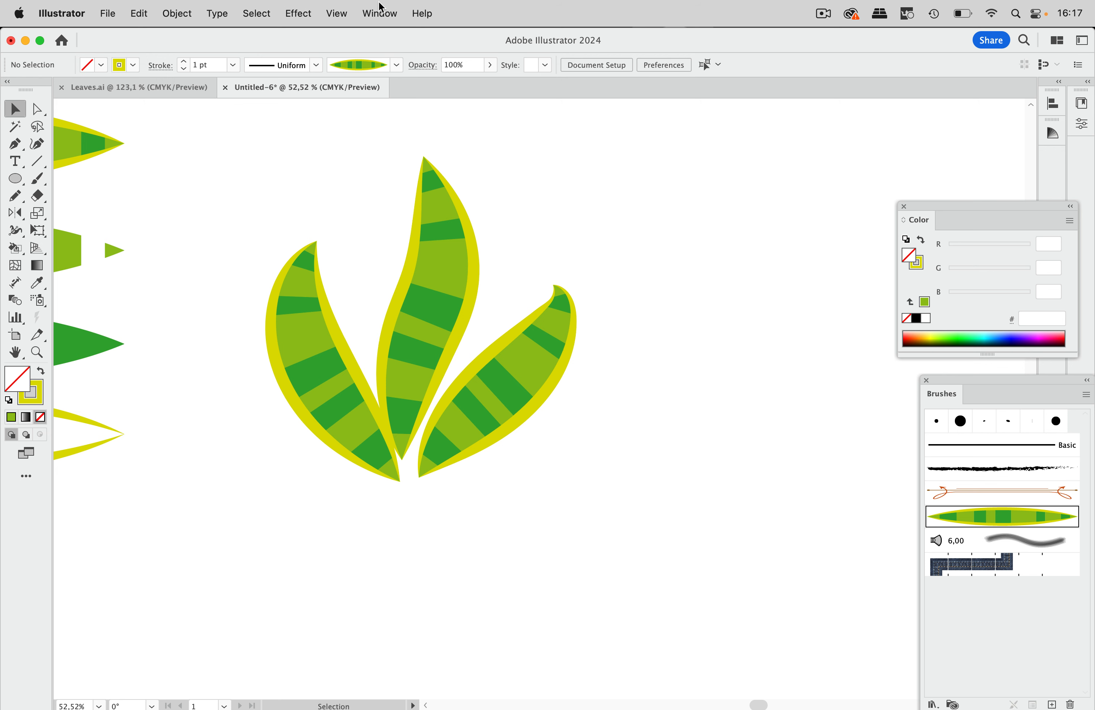
# Step: Show the Appearance panel, then select the three painted leaves and move them together up and to the left
pyautogui.click(379, 13)
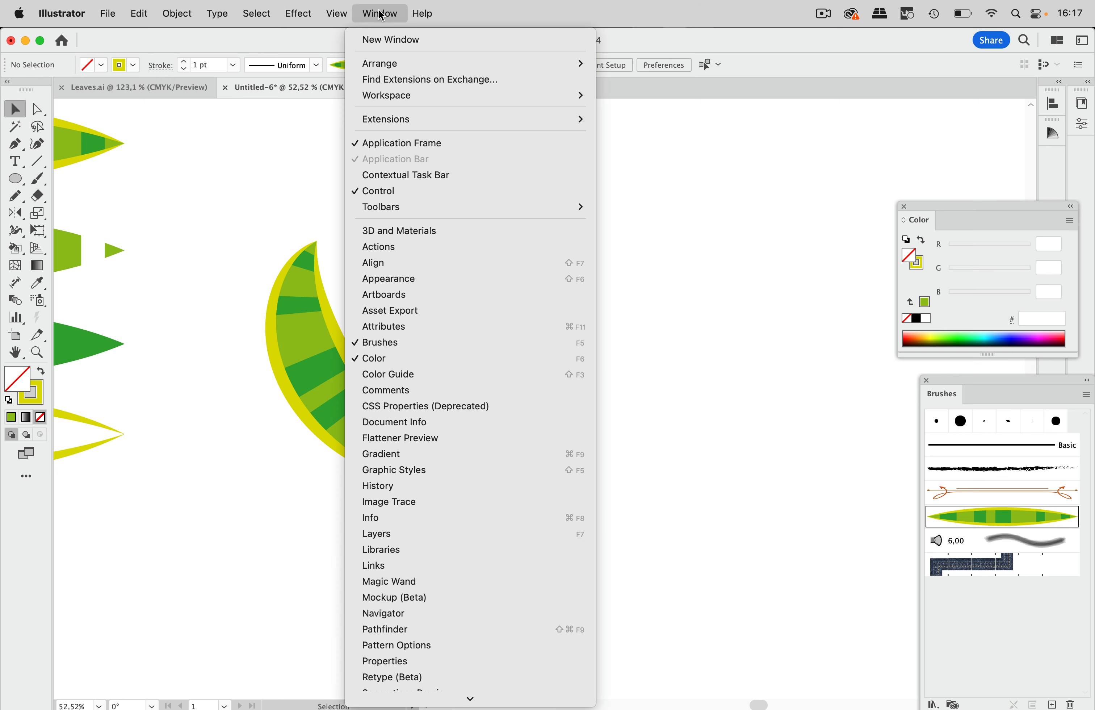
pyautogui.click(428, 277)
pyautogui.moveTo(594, 176); pyautogui.dragTo(226, 500)
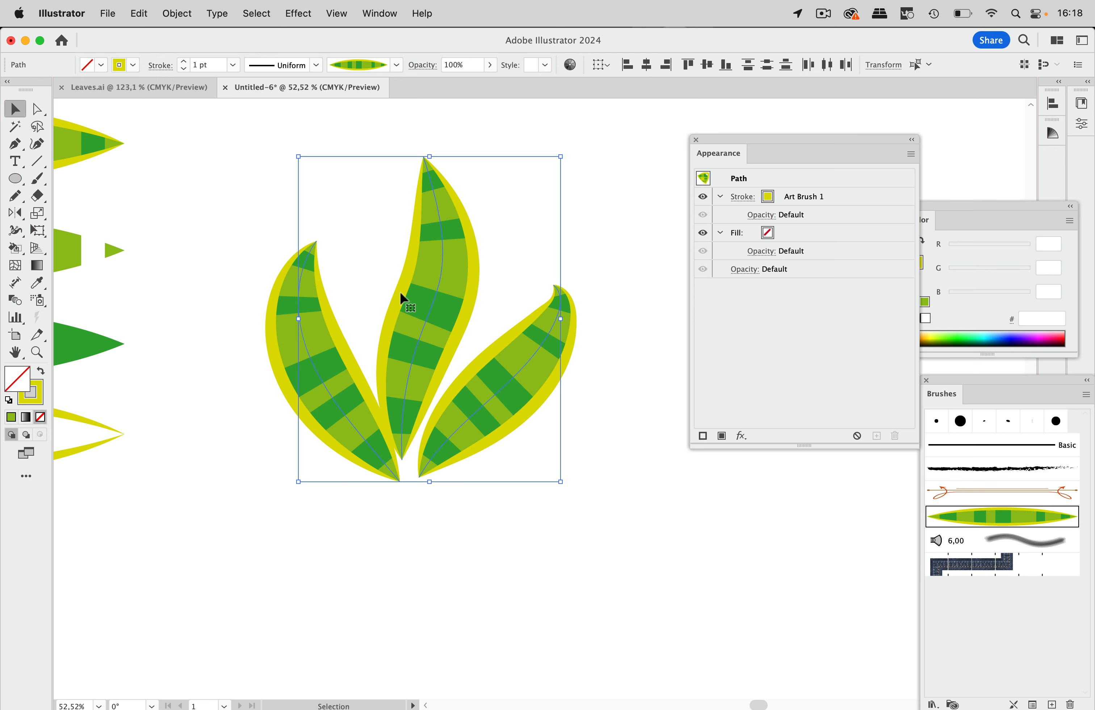
pyautogui.moveTo(424, 161); pyautogui.dragTo(328, 149)
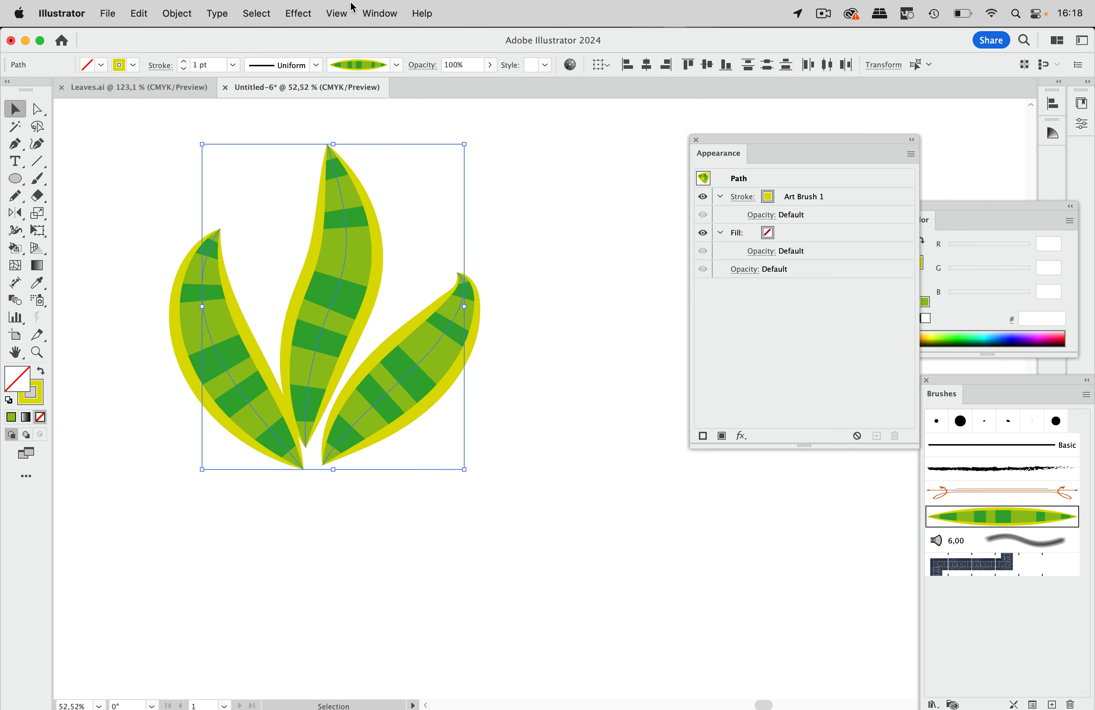
# Step: Apply a Roughen effect to the three leaves with 1% relative size, detail 10/in and smooth points
pyautogui.click(297, 13)
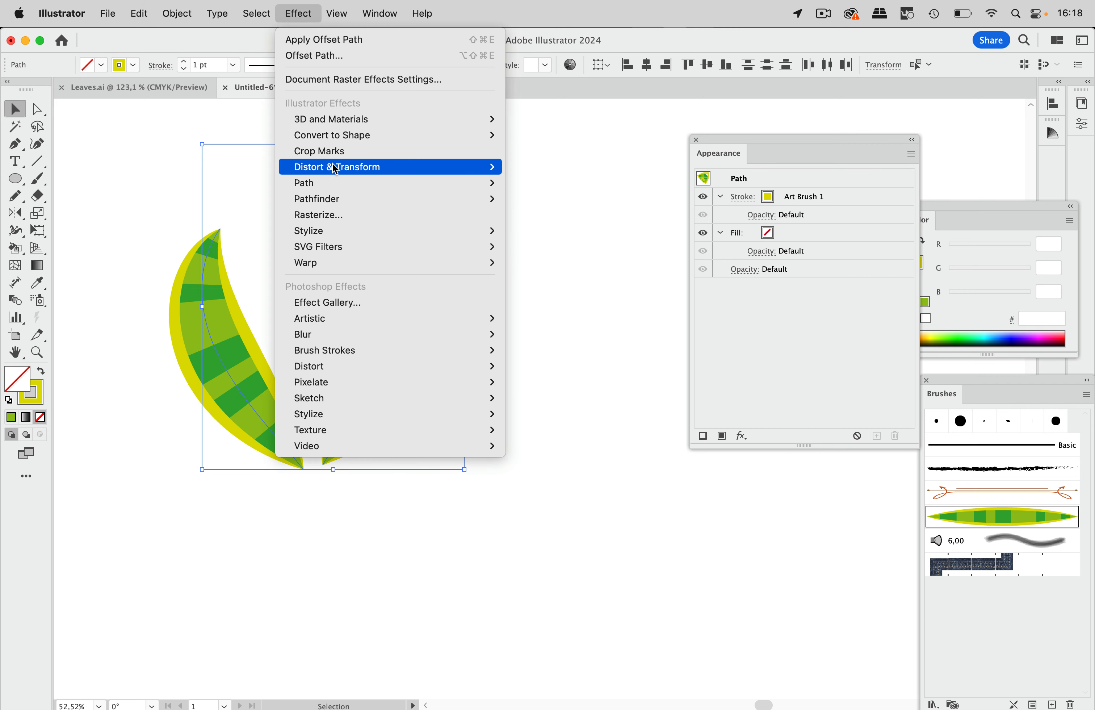
pyautogui.moveTo(336, 169)
pyautogui.click(559, 203)
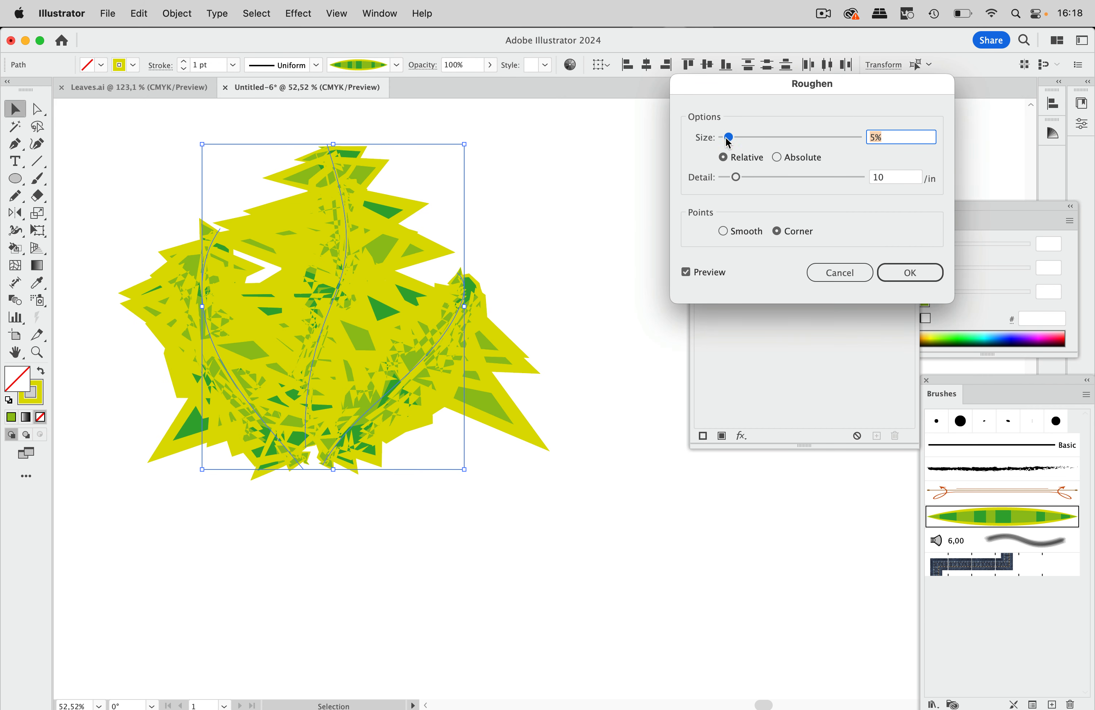
pyautogui.moveTo(727, 139); pyautogui.dragTo(722, 134)
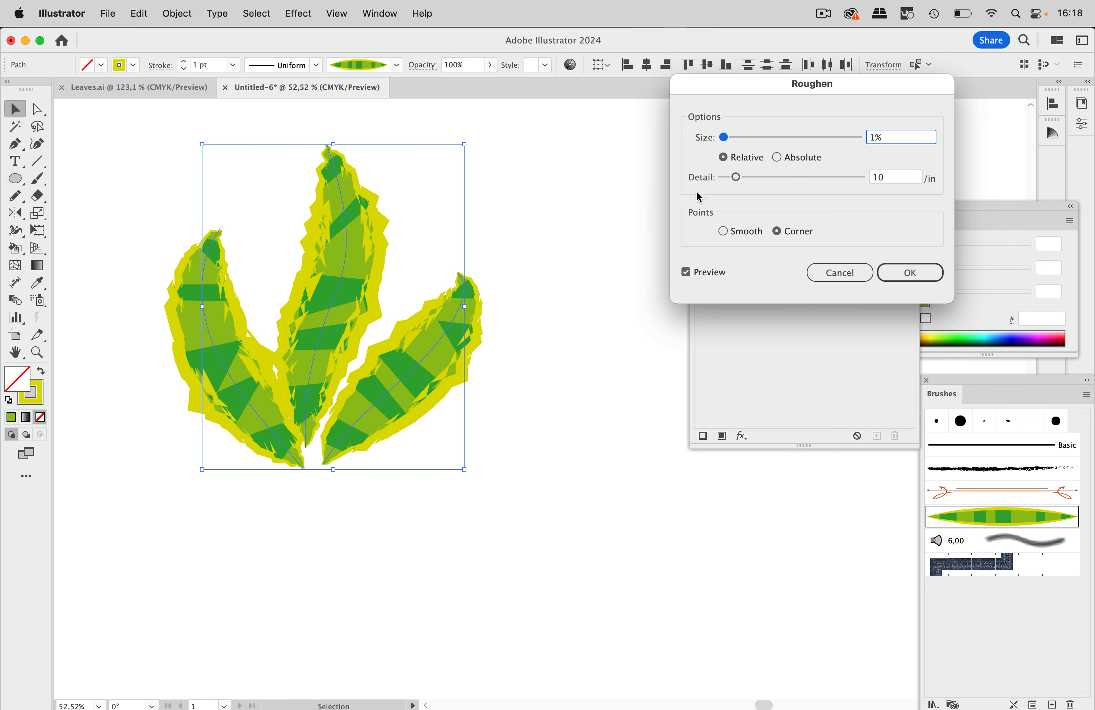
pyautogui.click(739, 235)
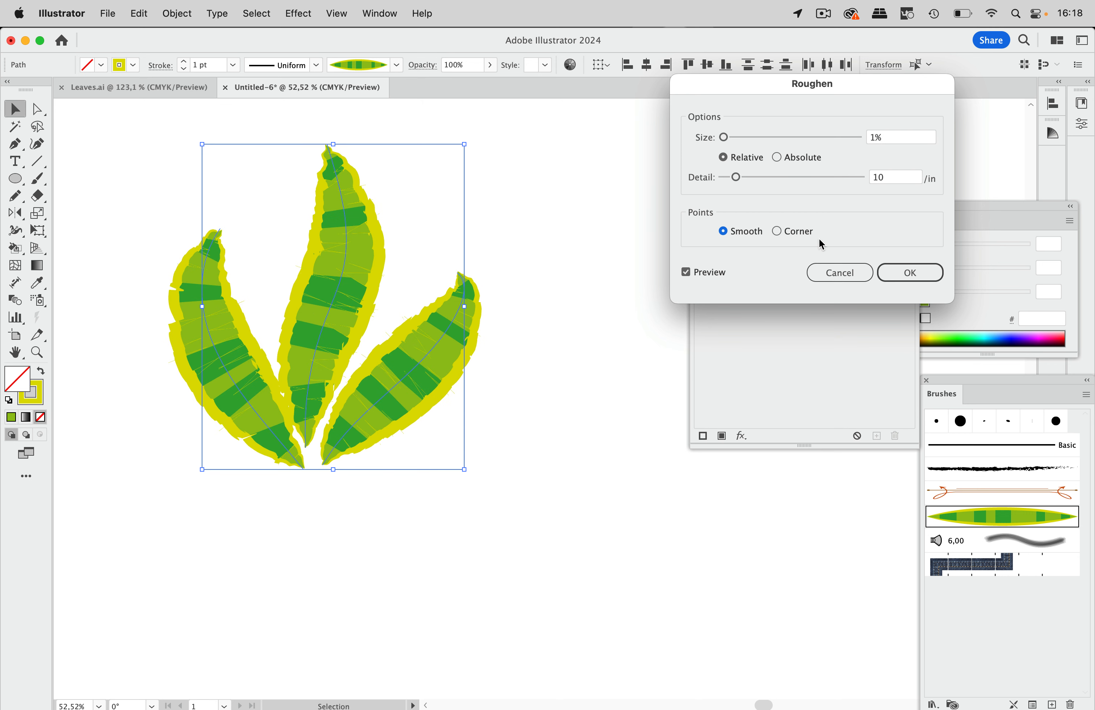
pyautogui.click(909, 272)
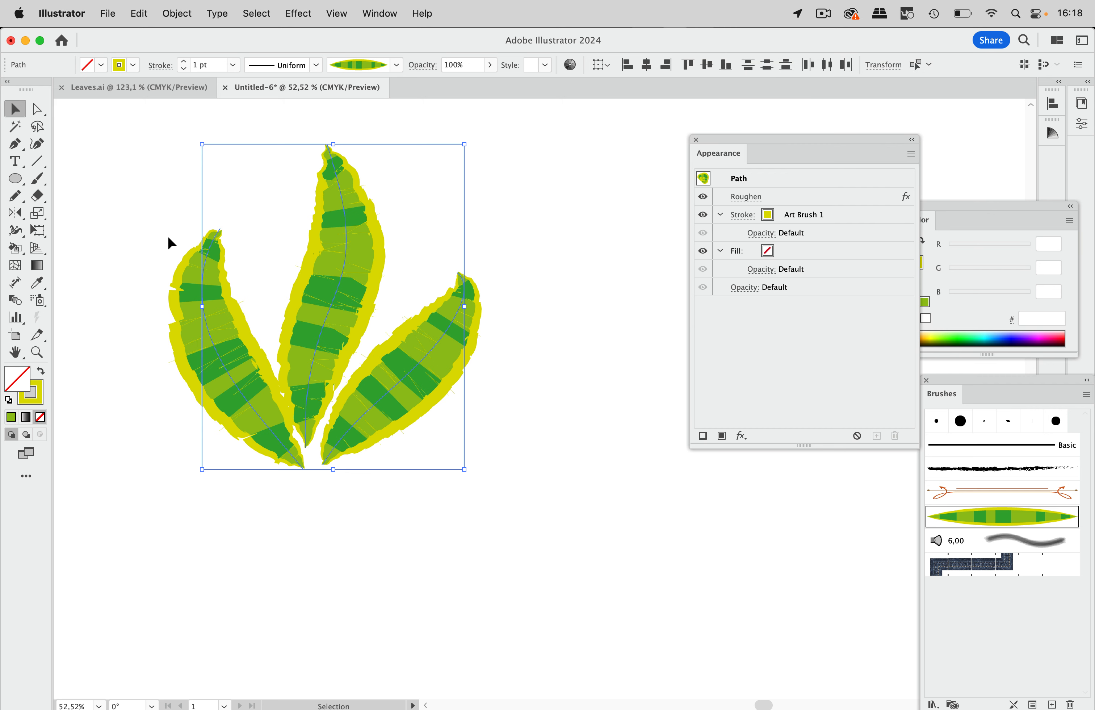
# Step: Reorder the three leaves' appearance so the Roughen effect sits below the stroke and fill, and nudge the leaves slightly
pyautogui.scroll(5, 385, 380)
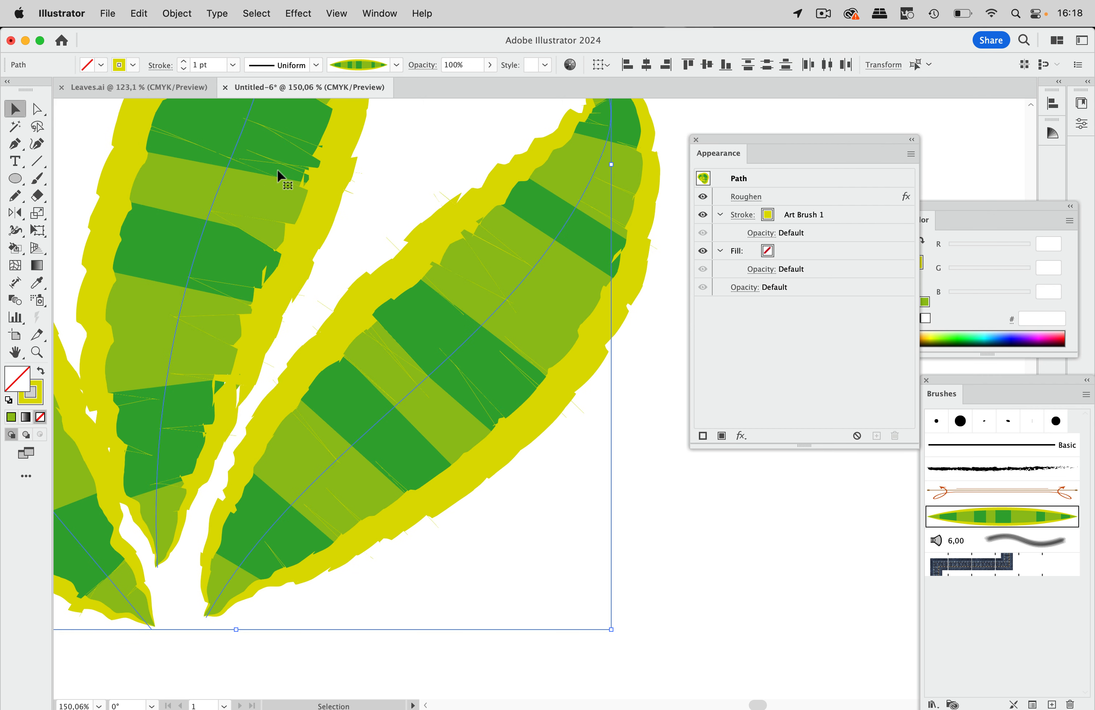
pyautogui.scroll(-5, 514, 287)
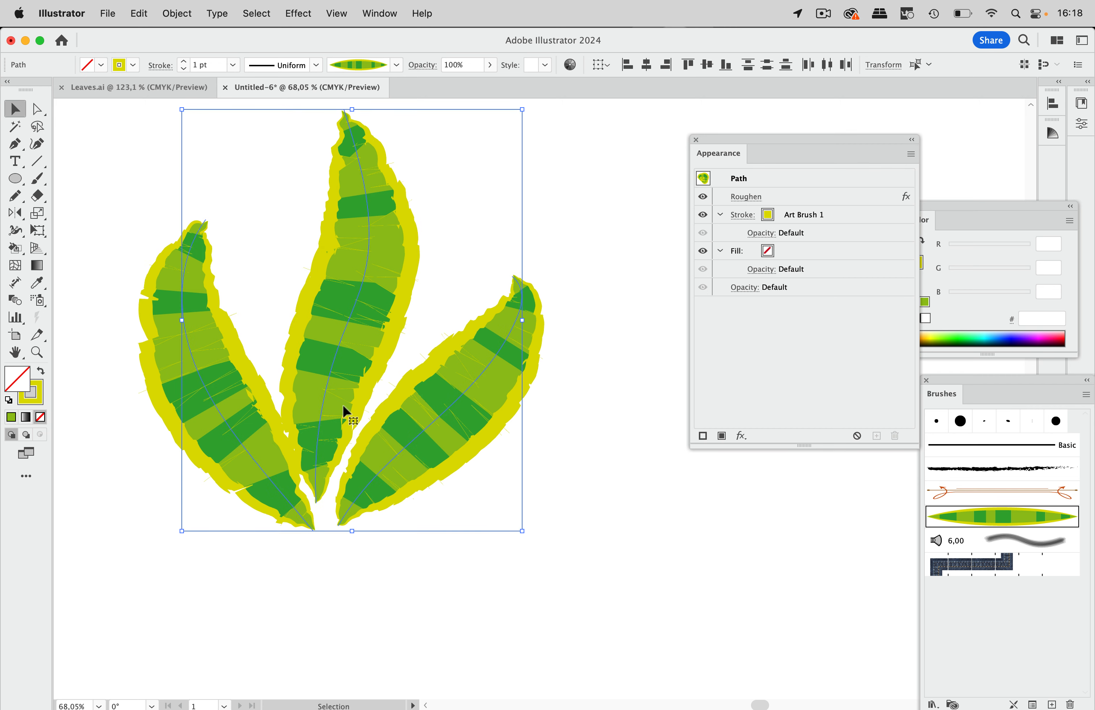
pyautogui.scroll(4, 396, 282)
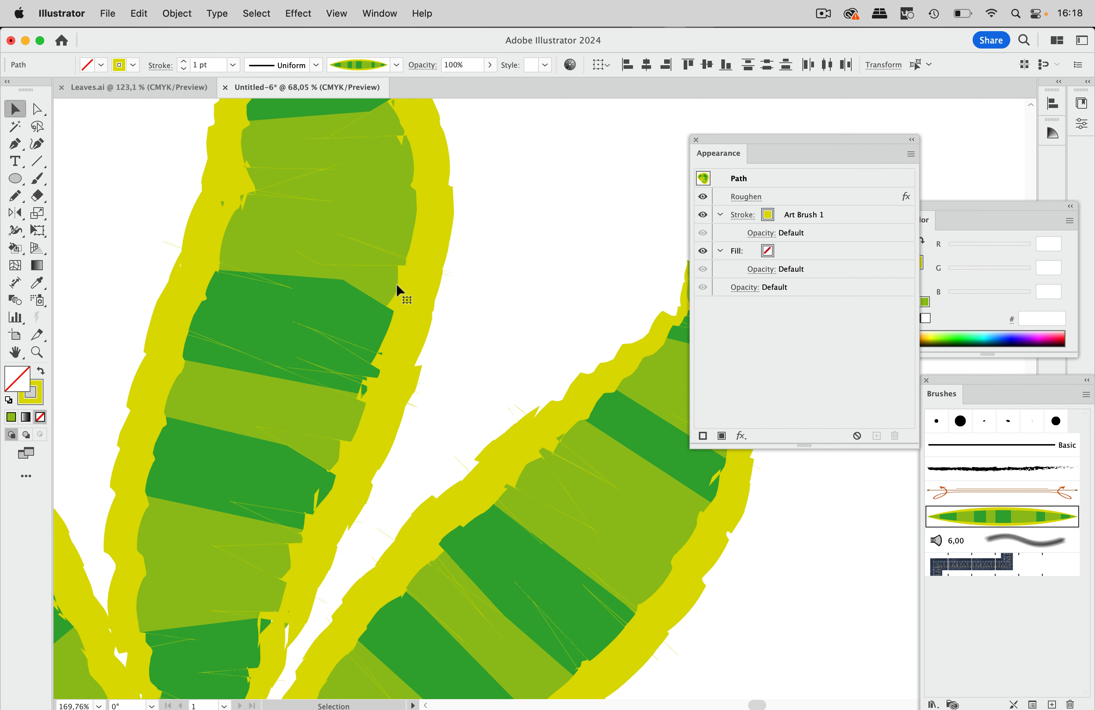
pyautogui.scroll(-4, 340, 392)
pyautogui.scroll(-2, 340, 392)
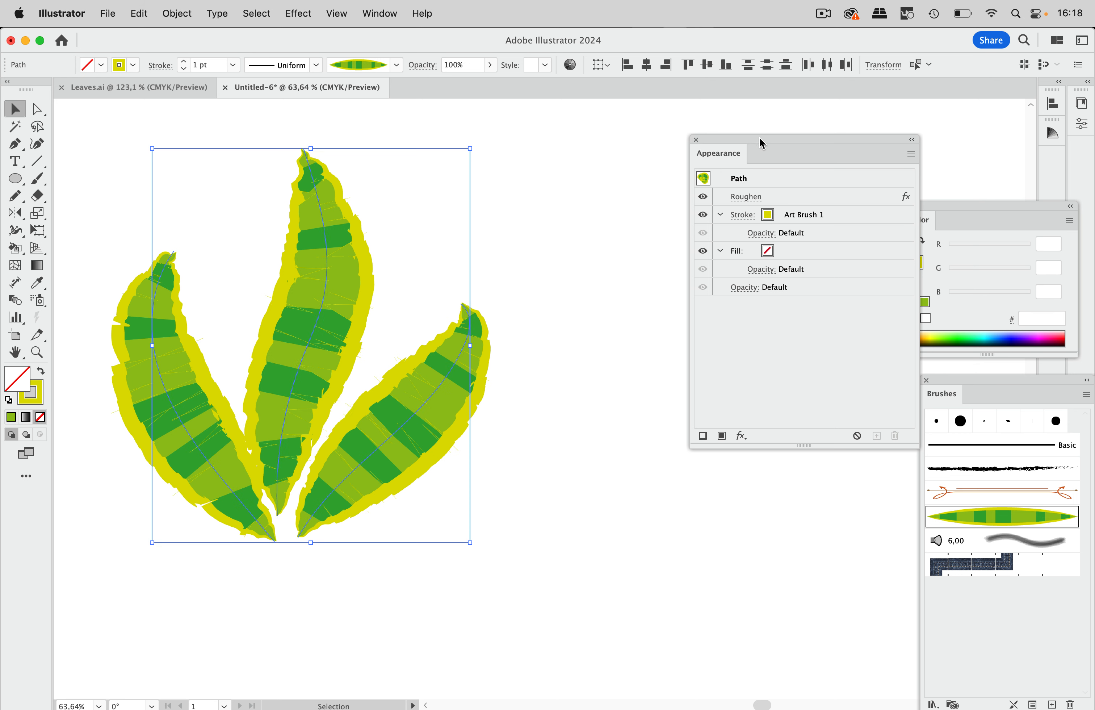
pyautogui.moveTo(762, 141); pyautogui.dragTo(621, 140)
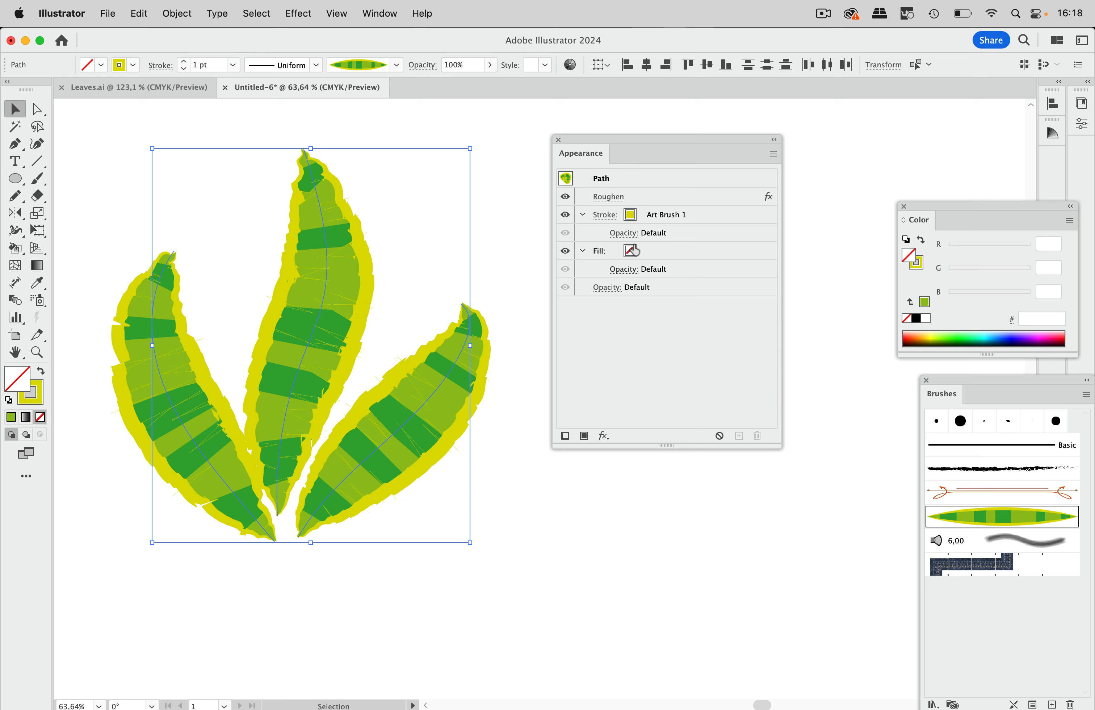
pyautogui.click(664, 198)
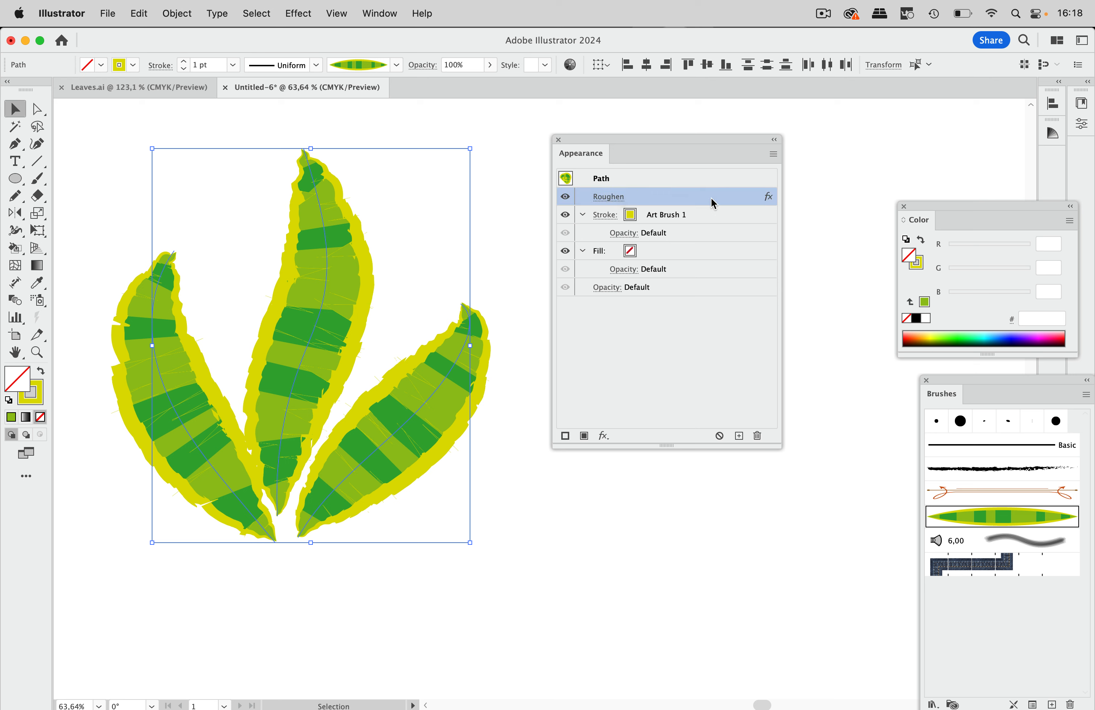
pyautogui.moveTo(707, 196); pyautogui.dragTo(689, 280)
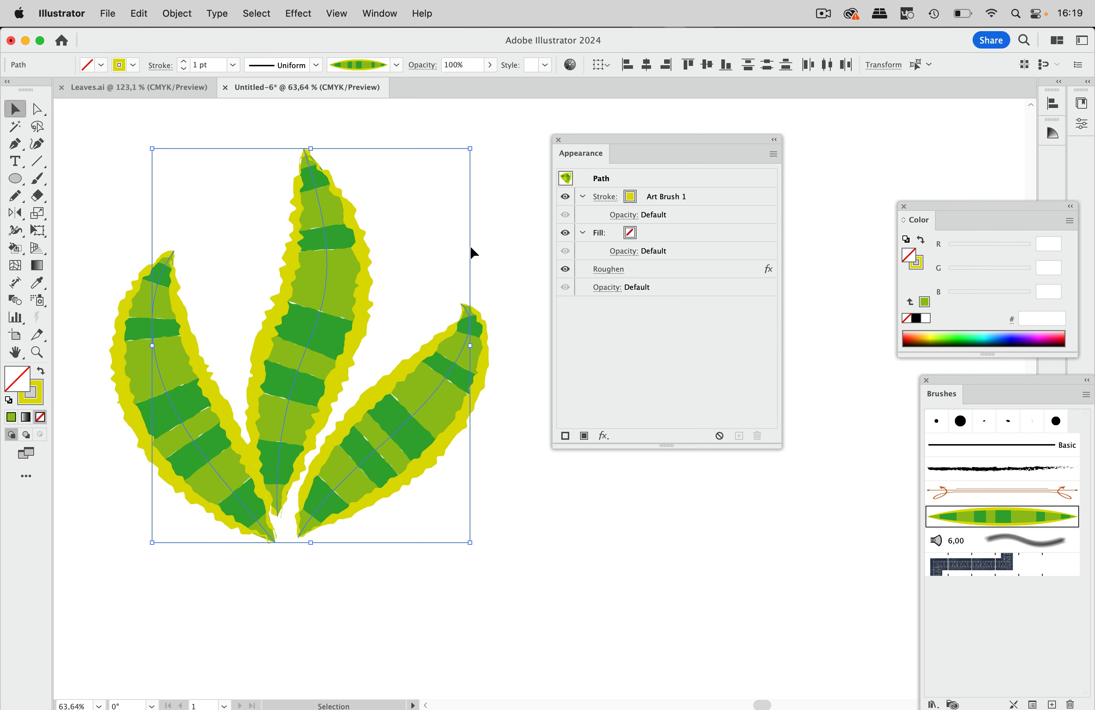
pyautogui.moveTo(425, 343); pyautogui.dragTo(423, 338)
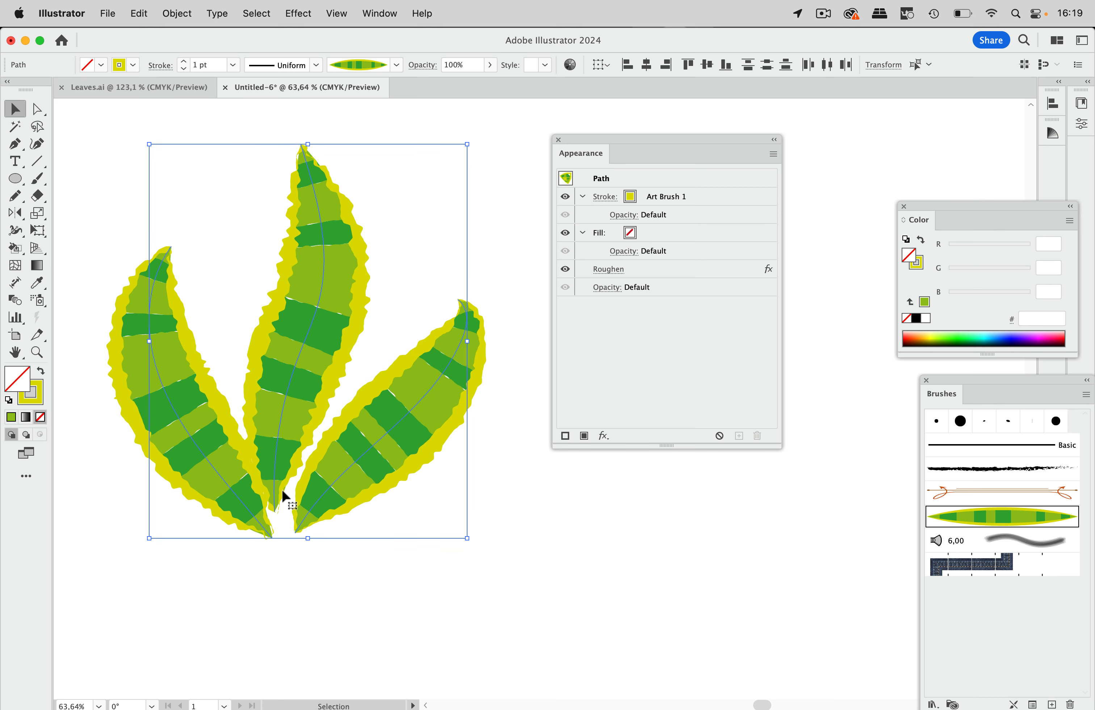
# Step: Apply the Illustrator Scribble effect to the middle leaf only, using the Custom settings with the angle set to 94°
pyautogui.scroll(5, 311, 366)
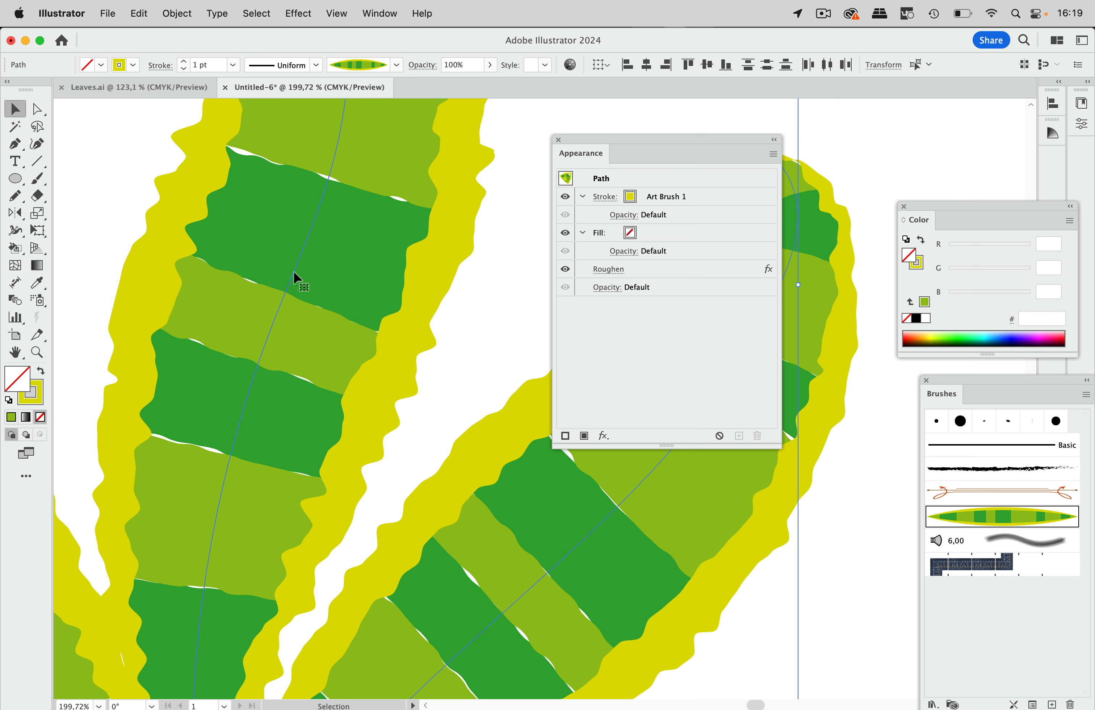
pyautogui.scroll(-5, 313, 461)
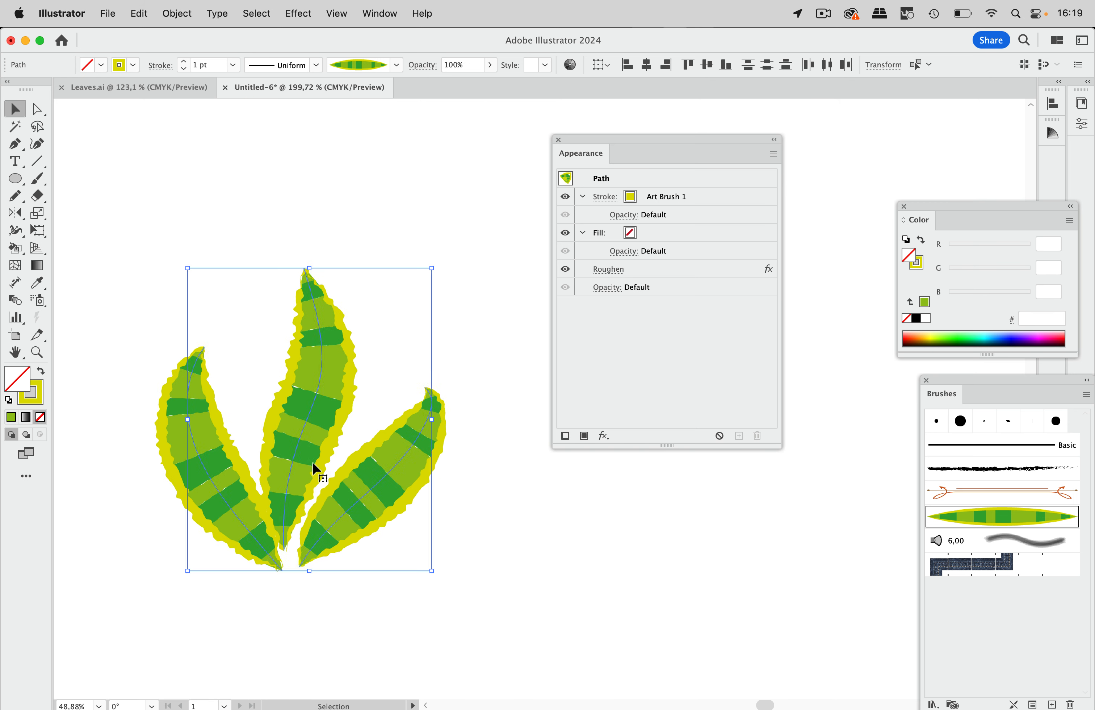
pyautogui.scroll(-4, 312, 461)
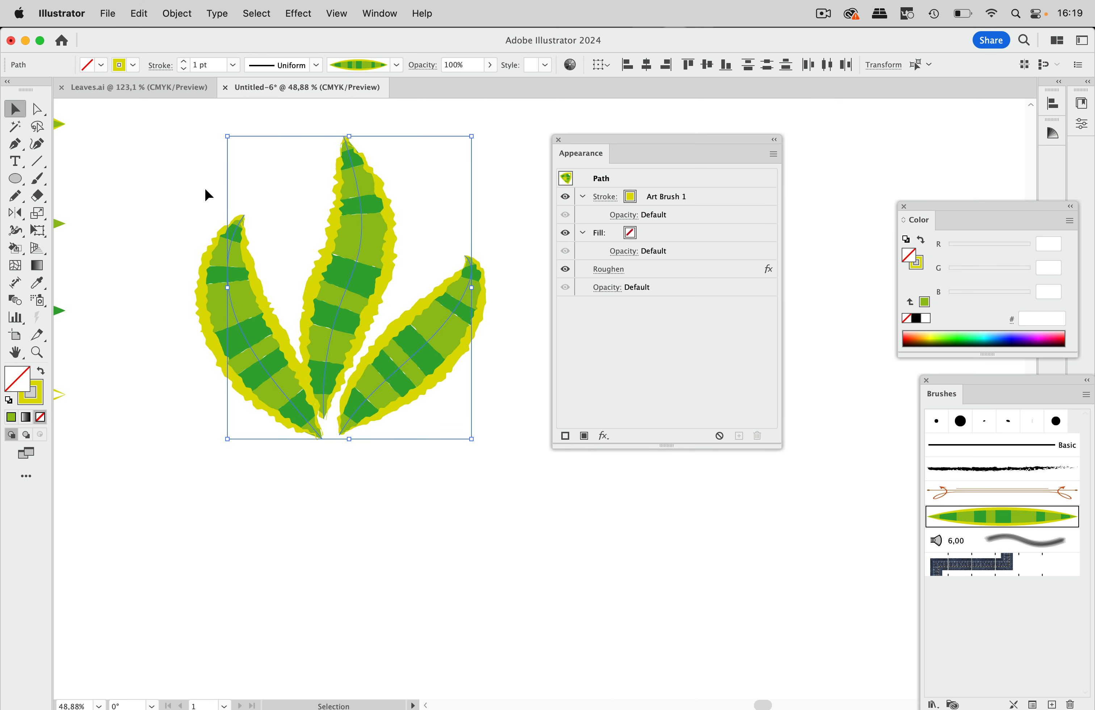
pyautogui.hscroll(3, 273, 237)
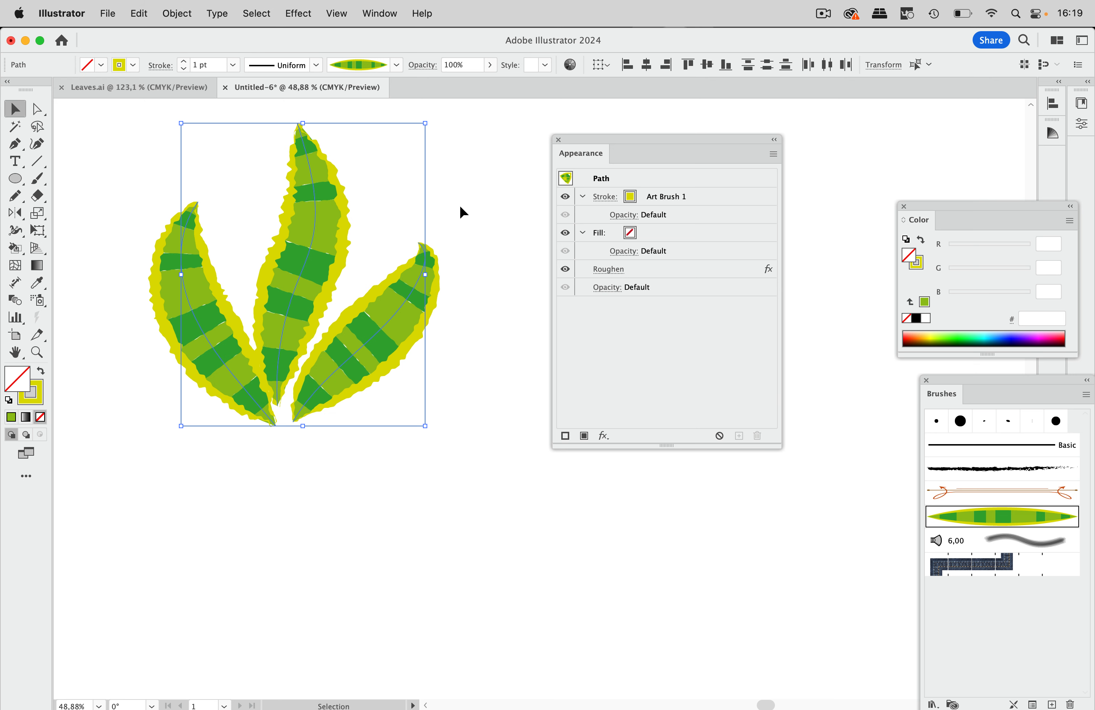
pyautogui.click(319, 230)
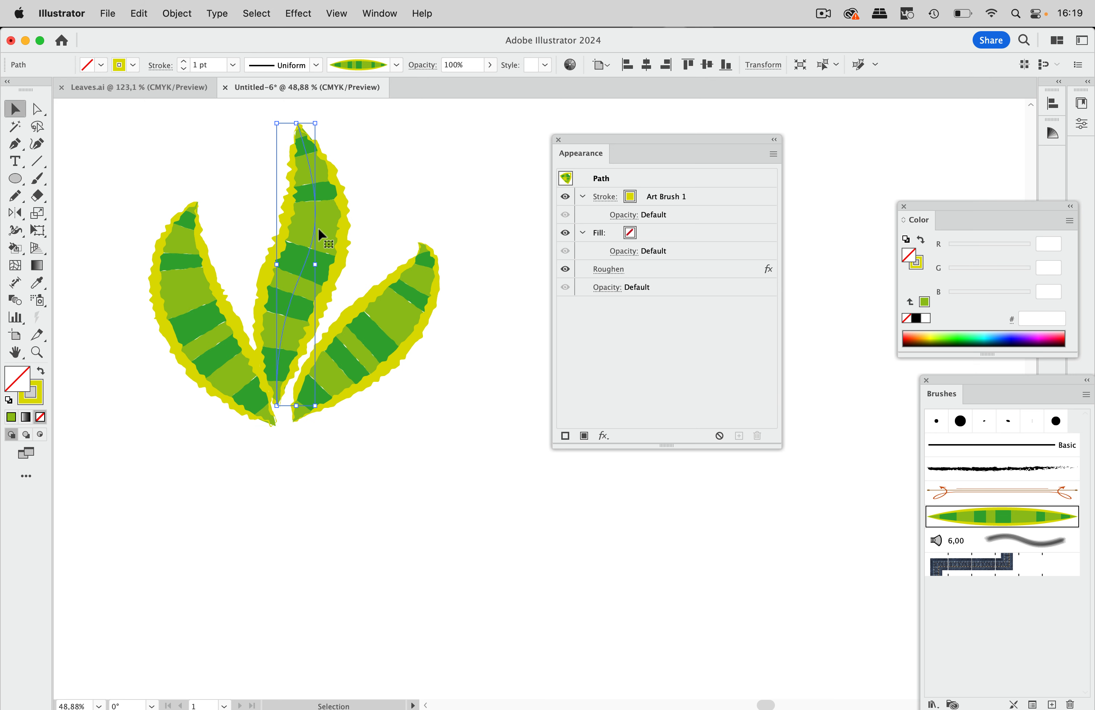
pyautogui.click(298, 13)
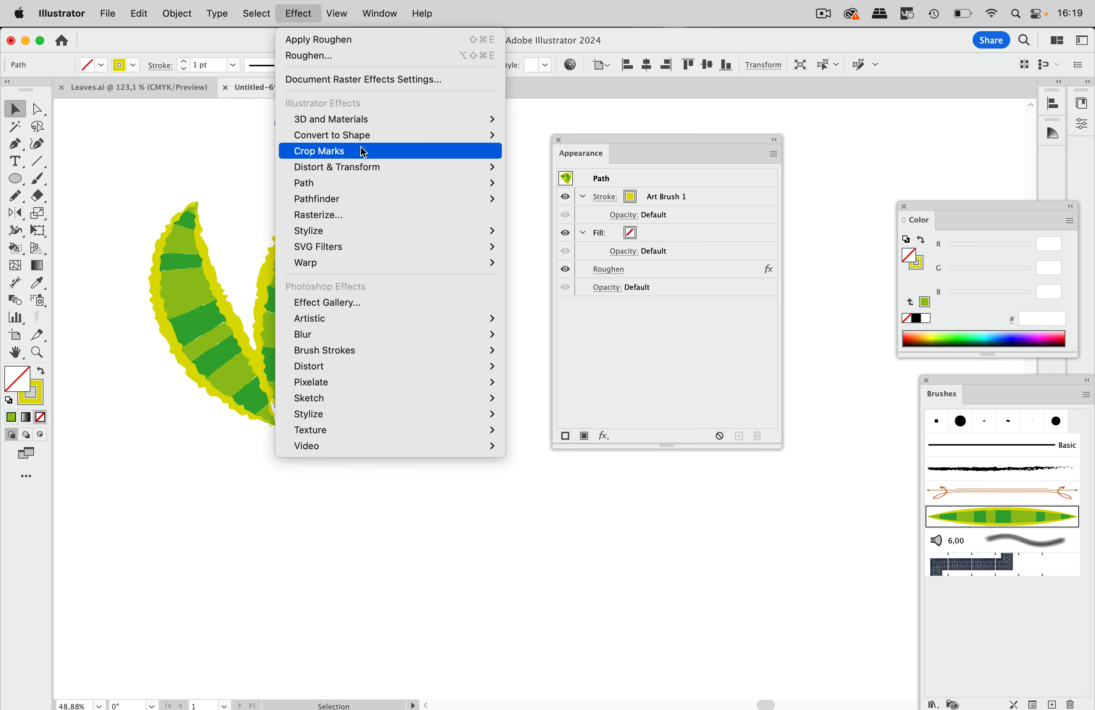
pyautogui.moveTo(367, 205)
pyautogui.moveTo(360, 231)
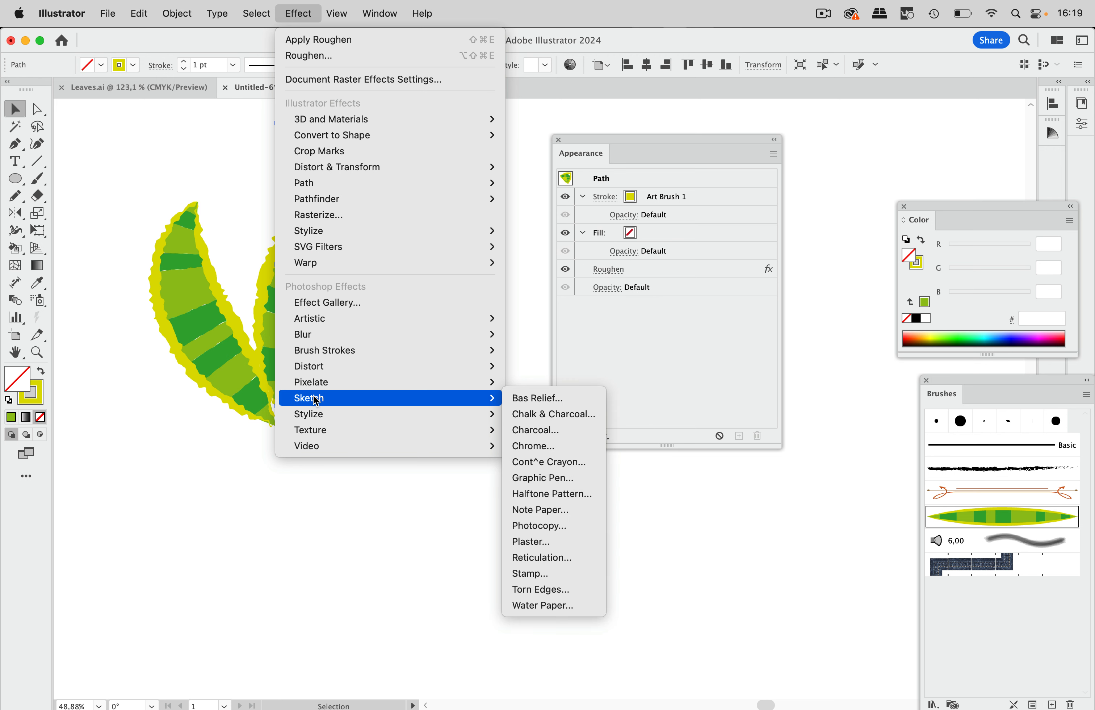
pyautogui.moveTo(292, 414)
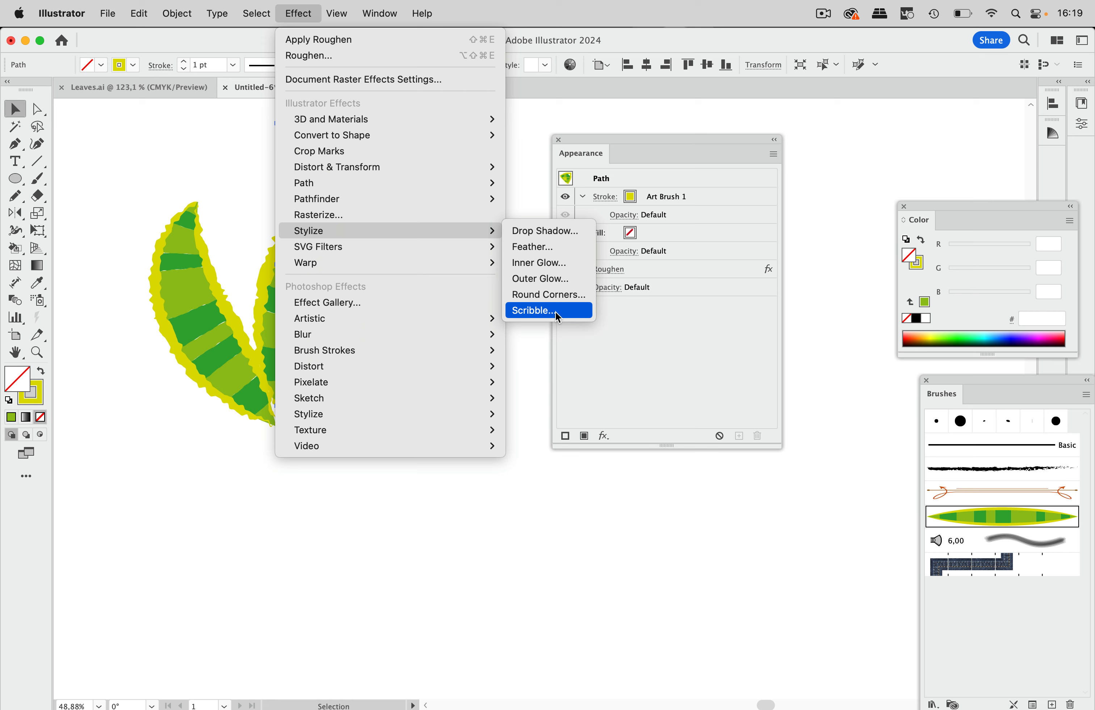
pyautogui.click(555, 311)
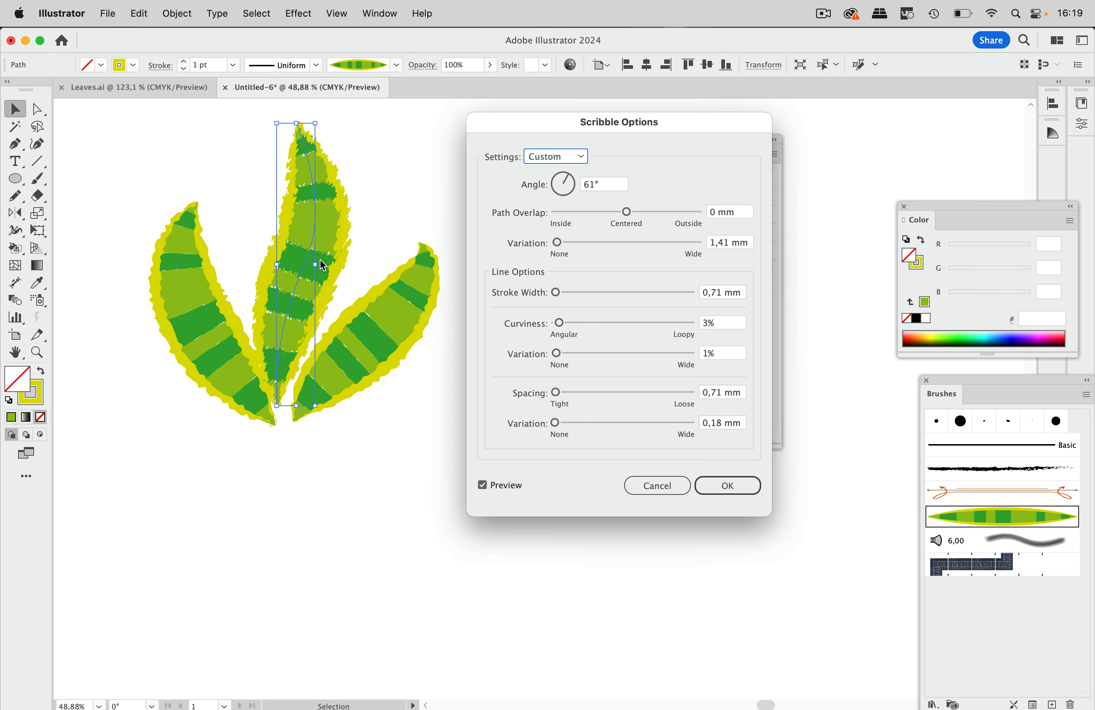
pyautogui.click(568, 184)
pyautogui.moveTo(565, 179); pyautogui.dragTo(561, 181)
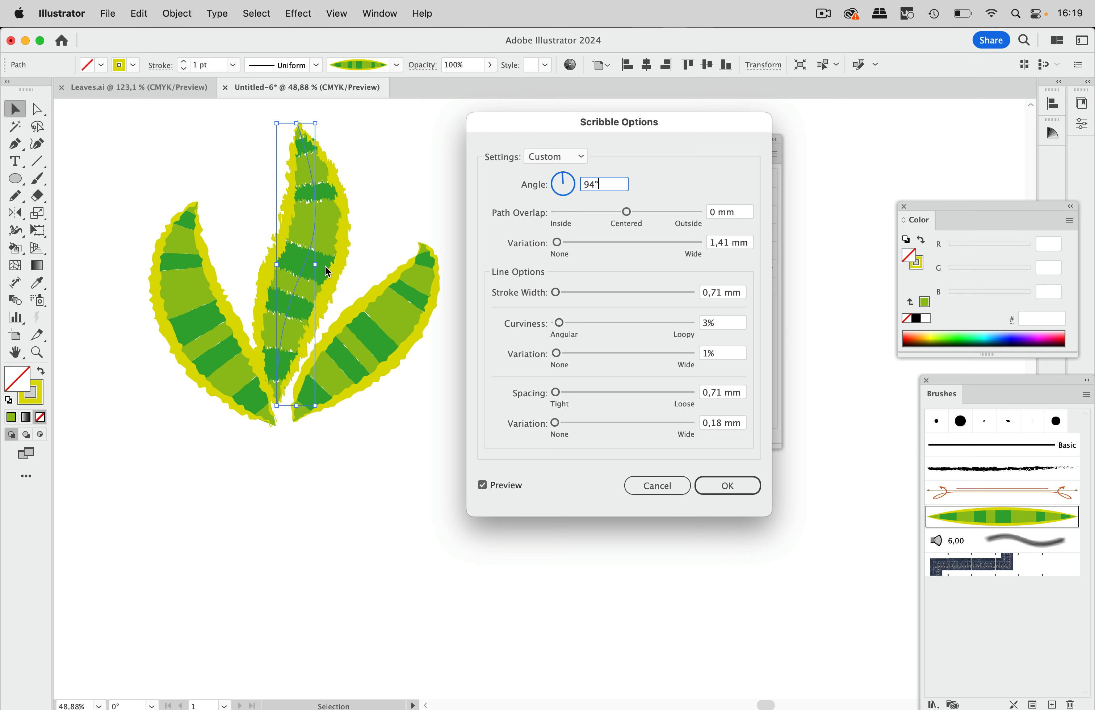
pyautogui.click(735, 487)
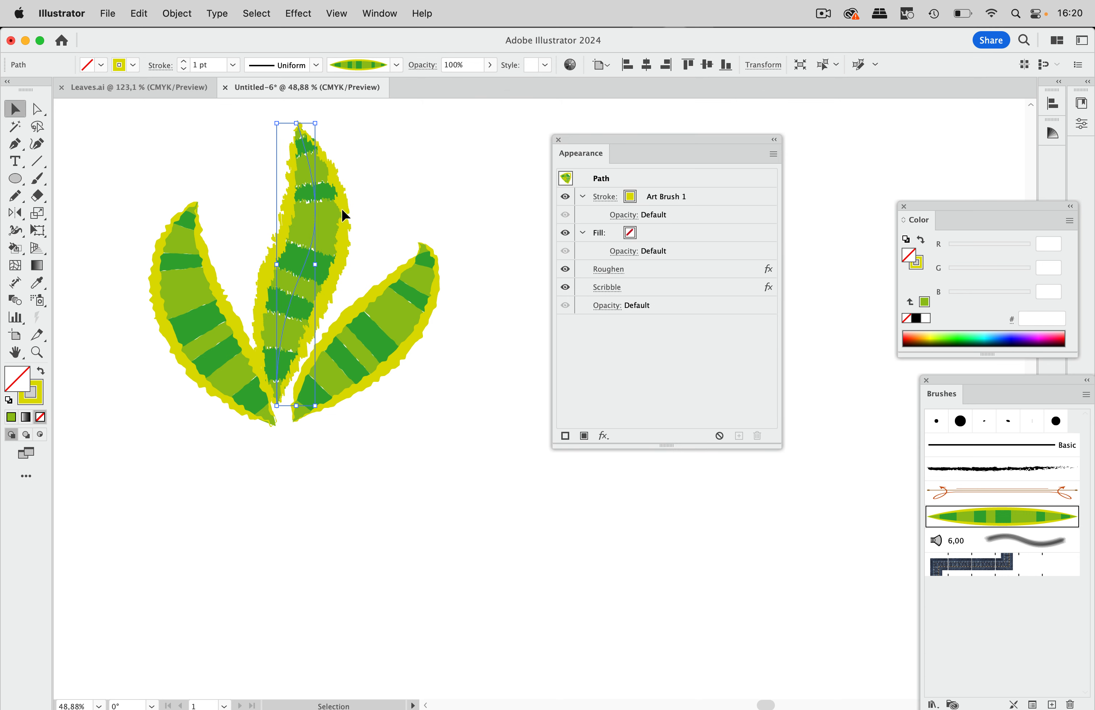
# Step: Hide the Roughen effect on the middle leaf, keeping Scribble active, and deselect the leaf
pyautogui.scroll(5, 331, 206)
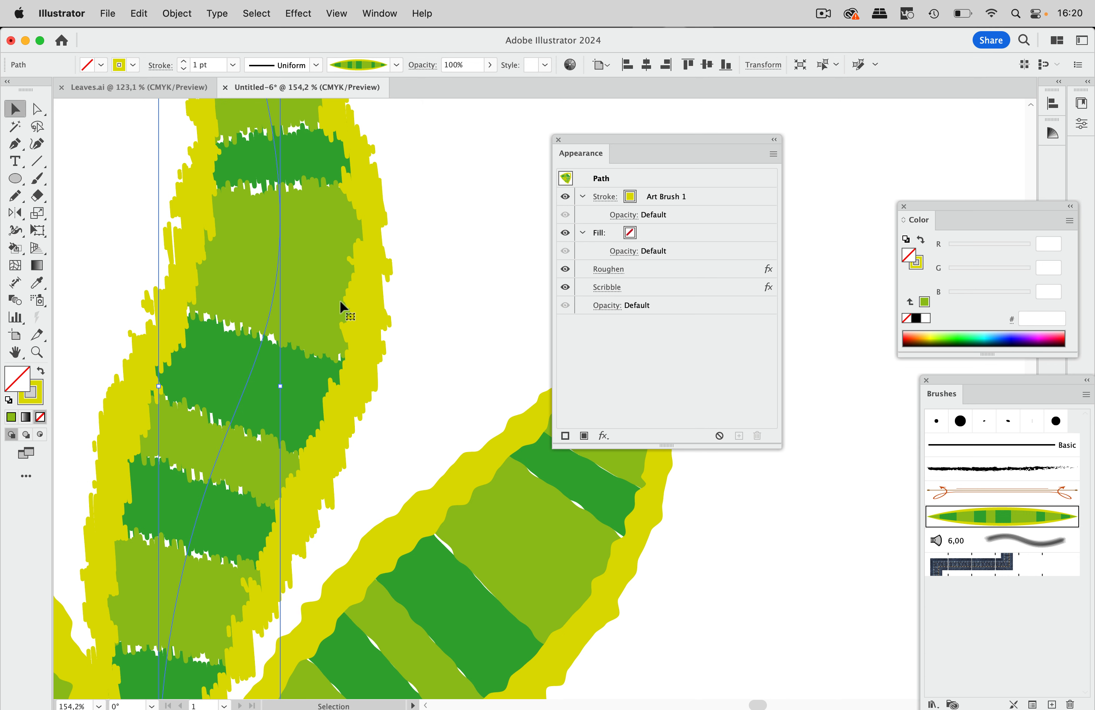
pyautogui.scroll(-4, 336, 301)
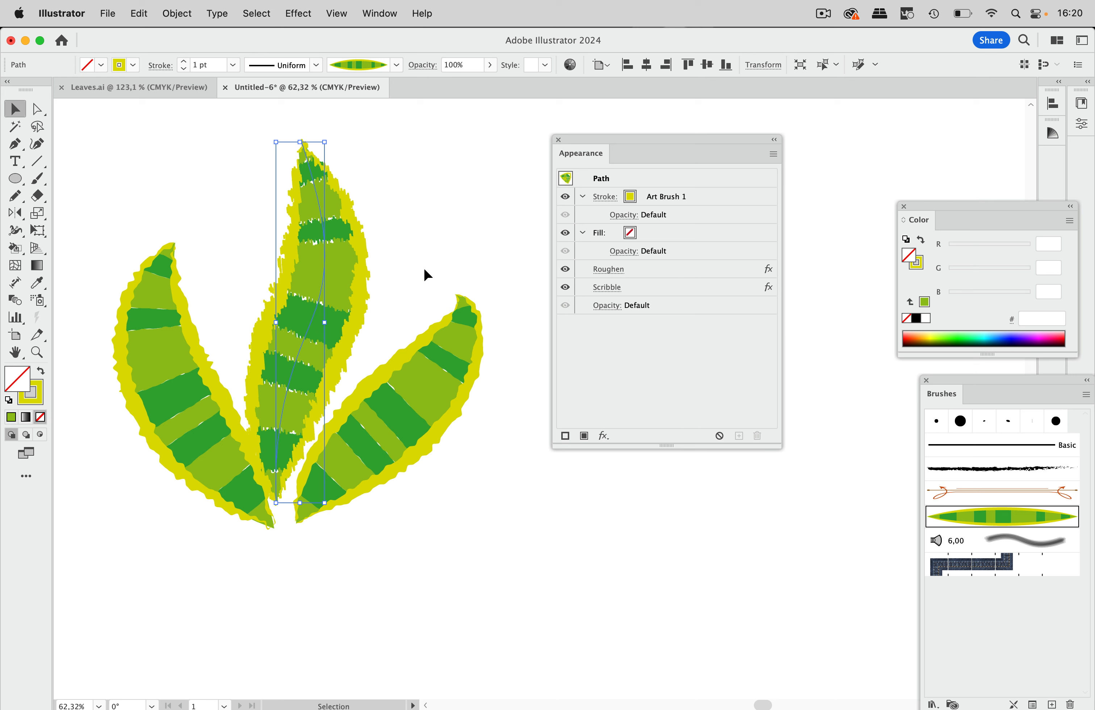
pyautogui.click(566, 269)
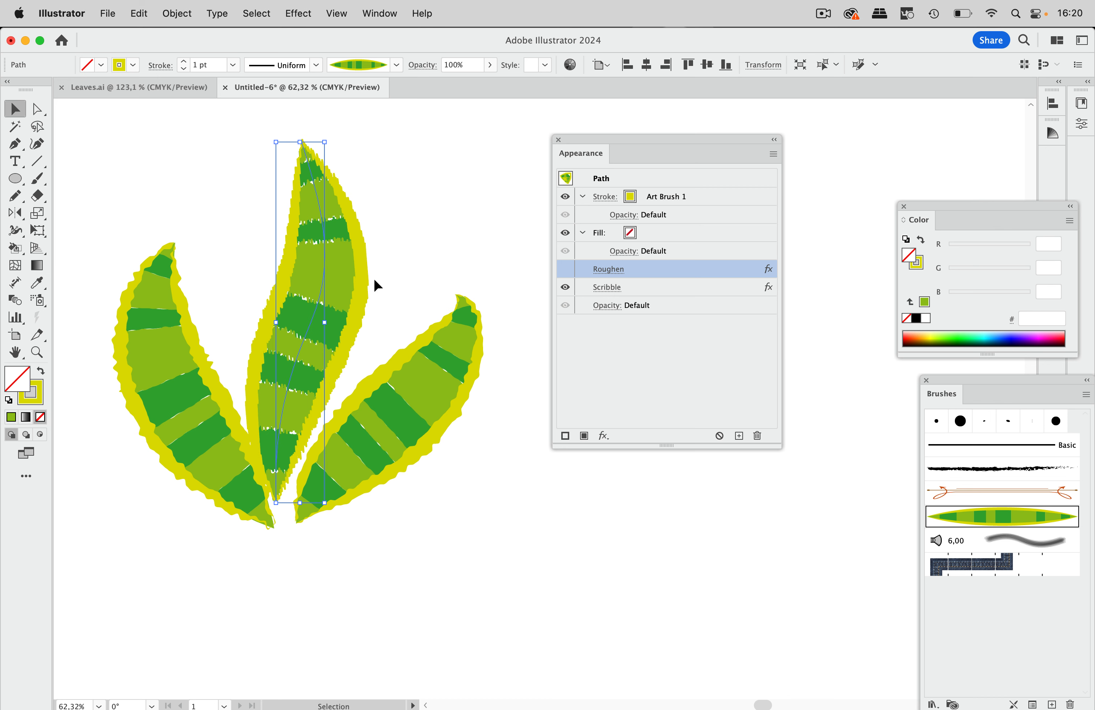
pyautogui.click(468, 218)
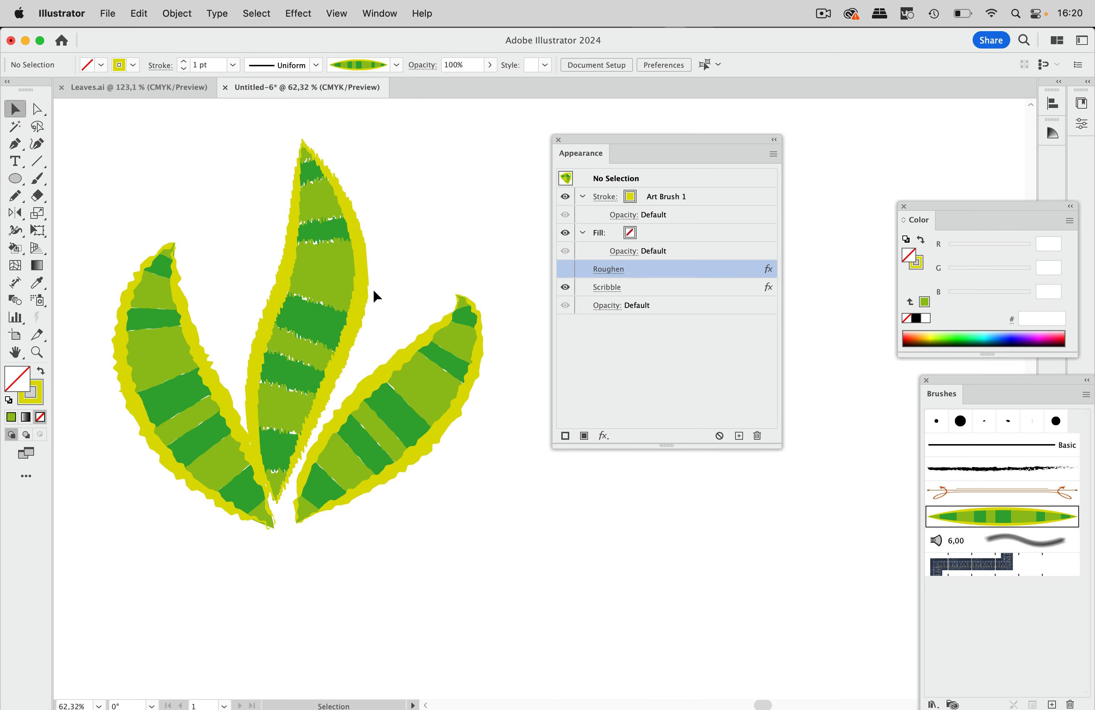
# Step: Duplicate the scribbled middle leaf into the empty area right of the group, expand the copy's appearance and deselect it
pyautogui.hscroll(5, 373, 289)
pyautogui.scroll(1, 373, 289)
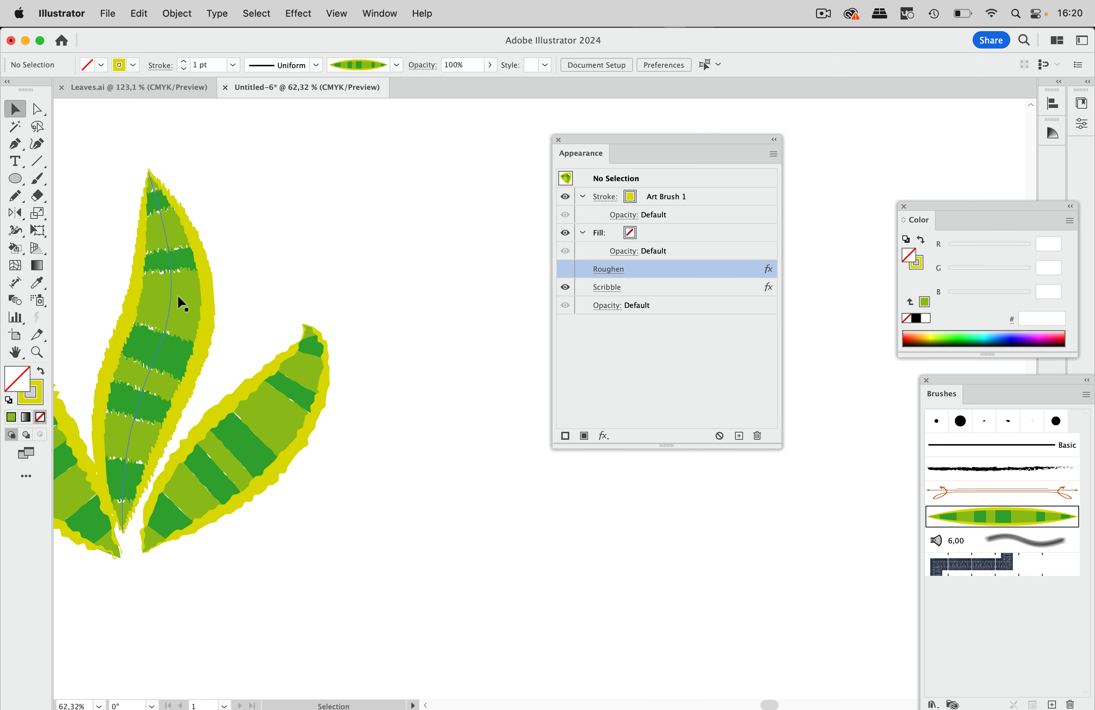
pyautogui.moveTo(182, 302); pyautogui.dragTo(492, 283)
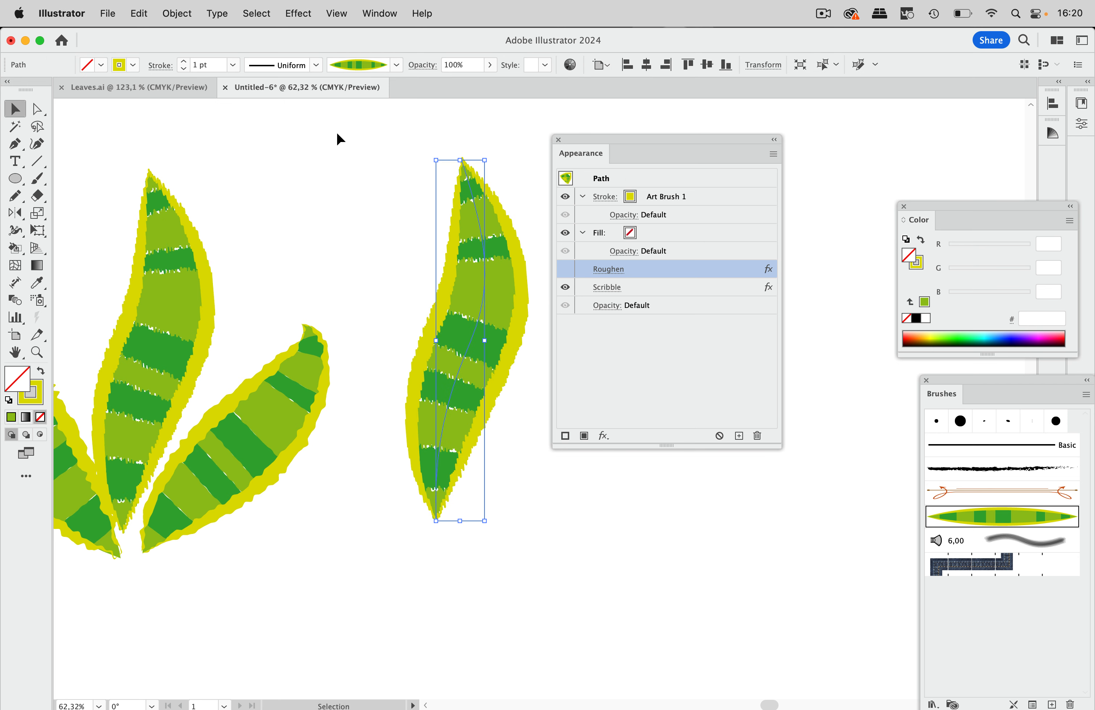
pyautogui.click(182, 15)
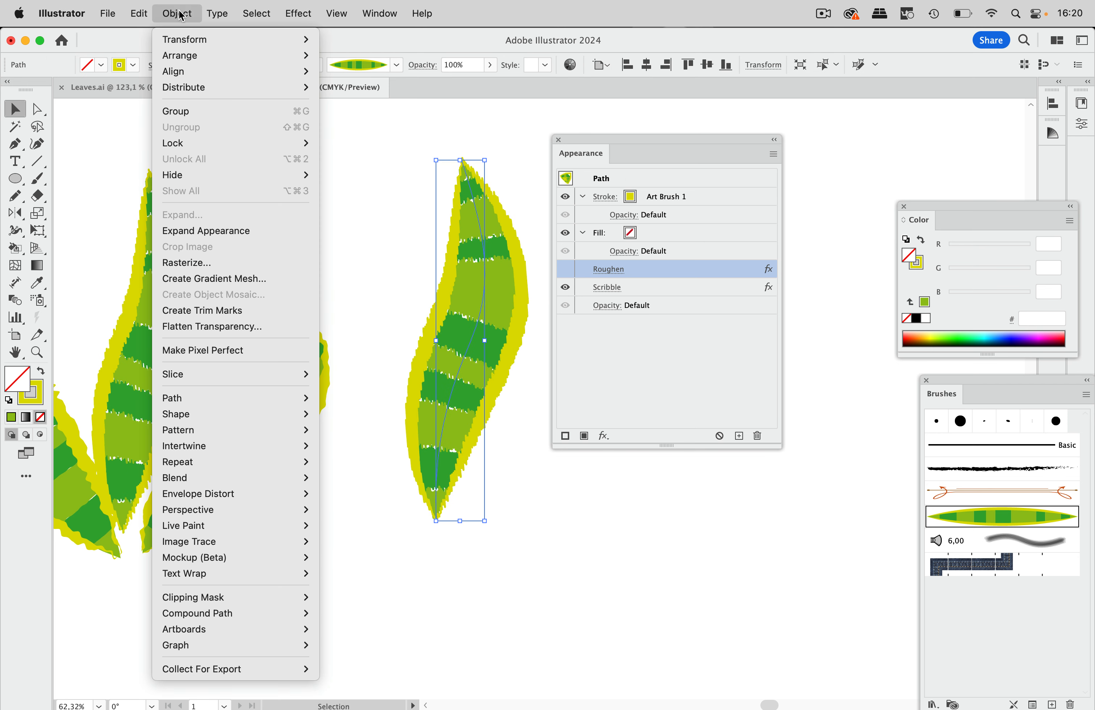
pyautogui.click(206, 231)
pyautogui.click(389, 219)
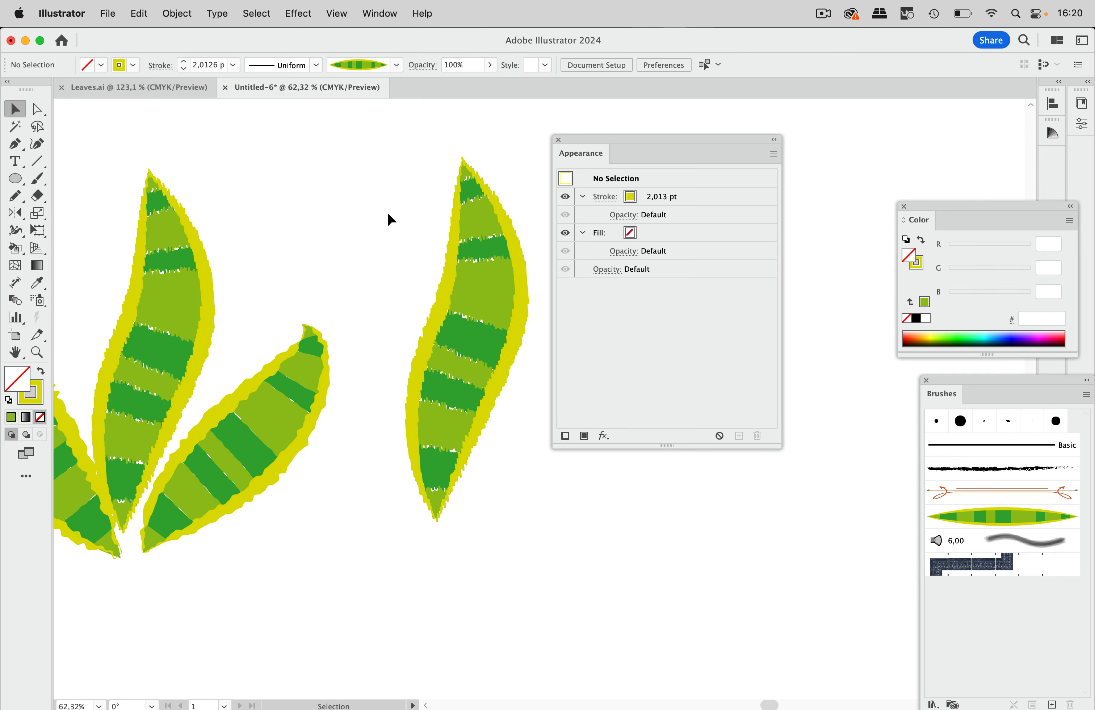
# Step: Inspect the expanded leaf copy's scribbled paths in outline view, return to preview and delete the copy
pyautogui.press('super+y')
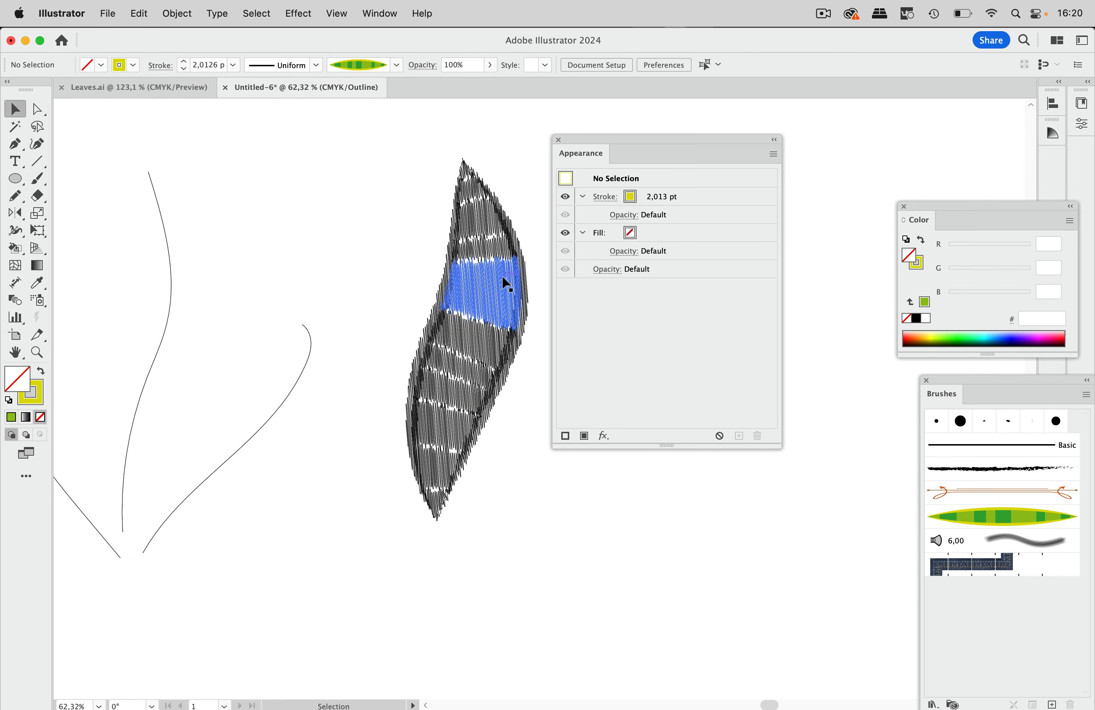
pyautogui.scroll(4, 507, 282)
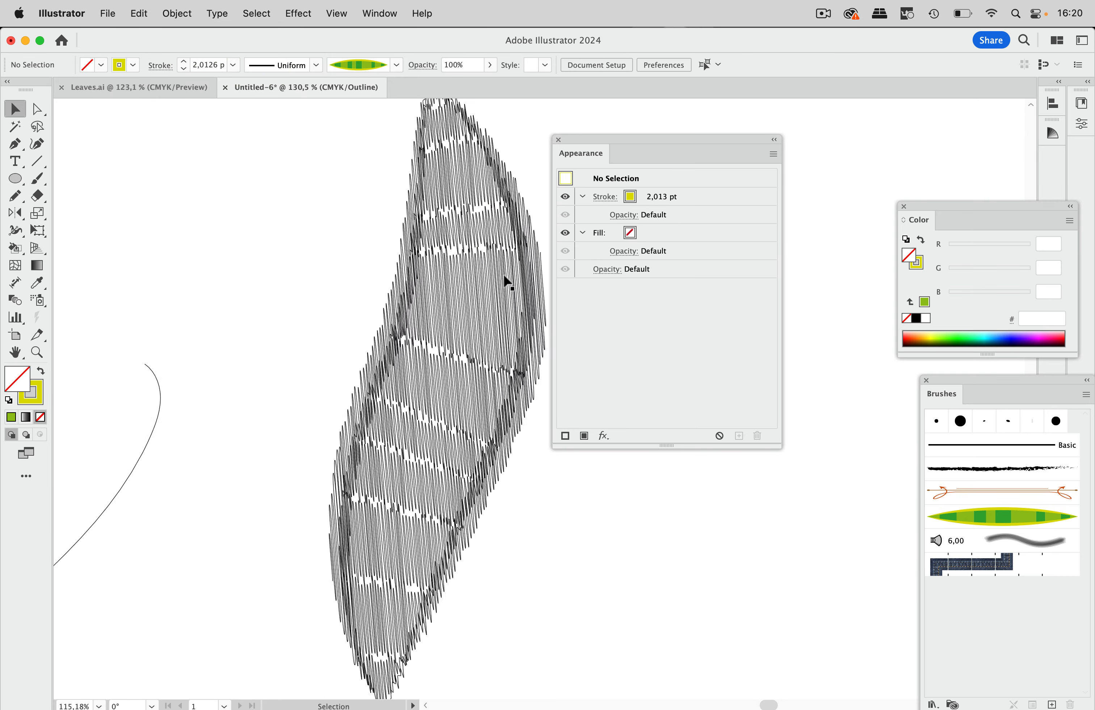
pyautogui.scroll(-4, 507, 282)
pyautogui.press('super+y')
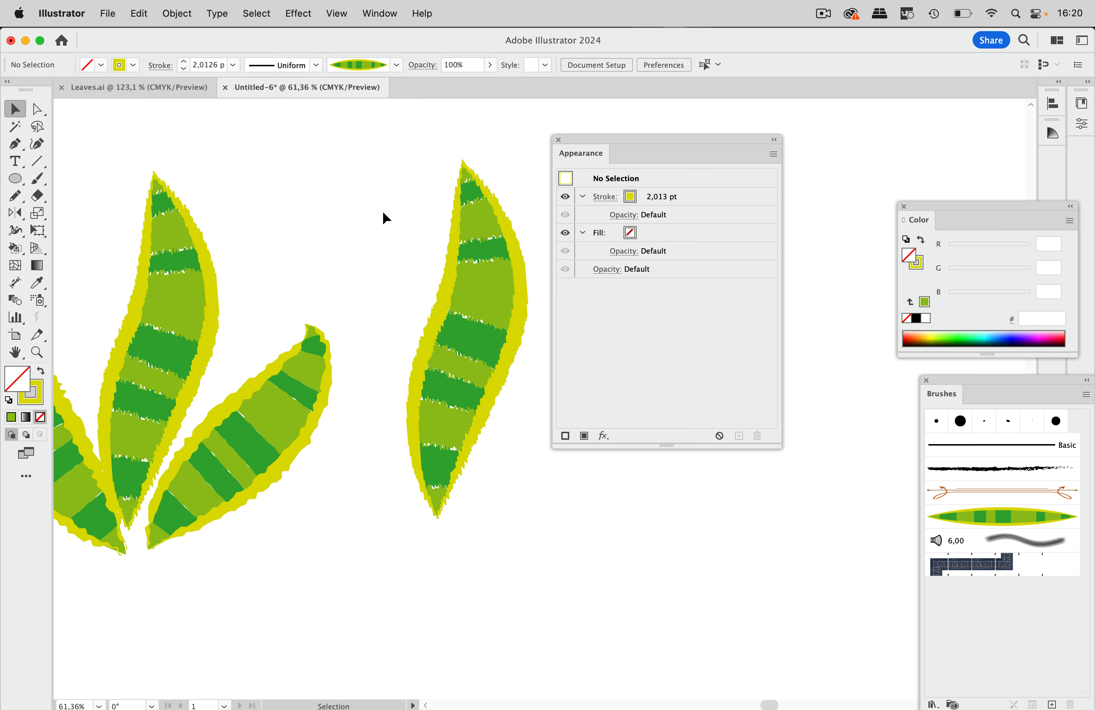
pyautogui.click(485, 307)
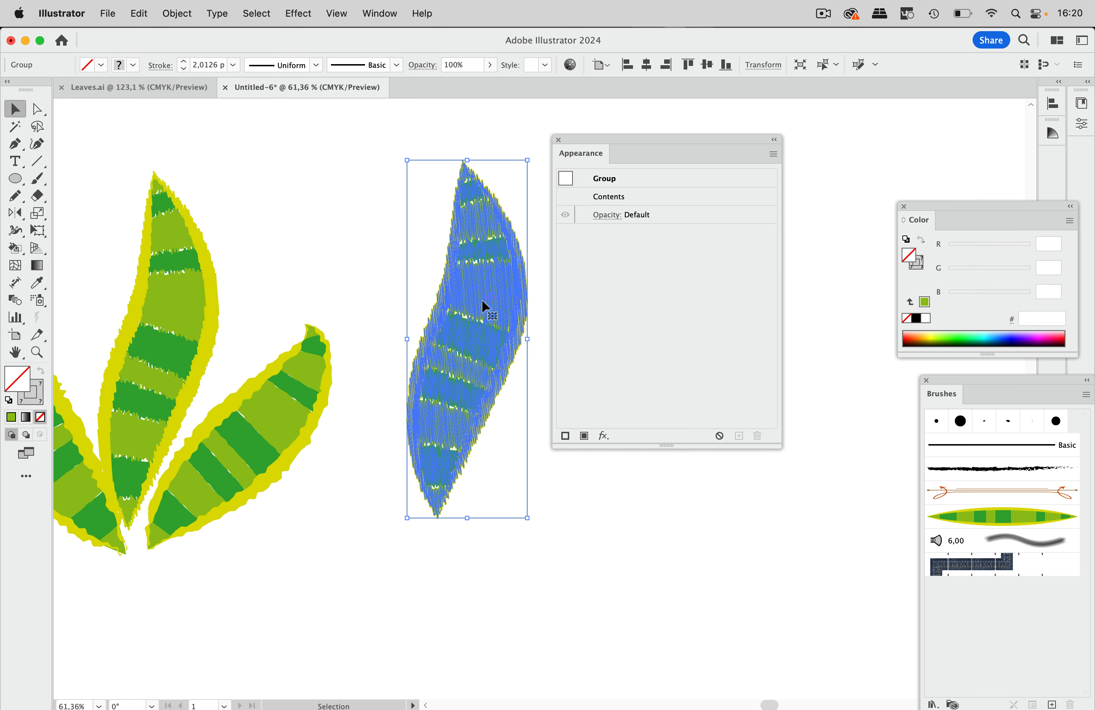
pyautogui.press('Delete')
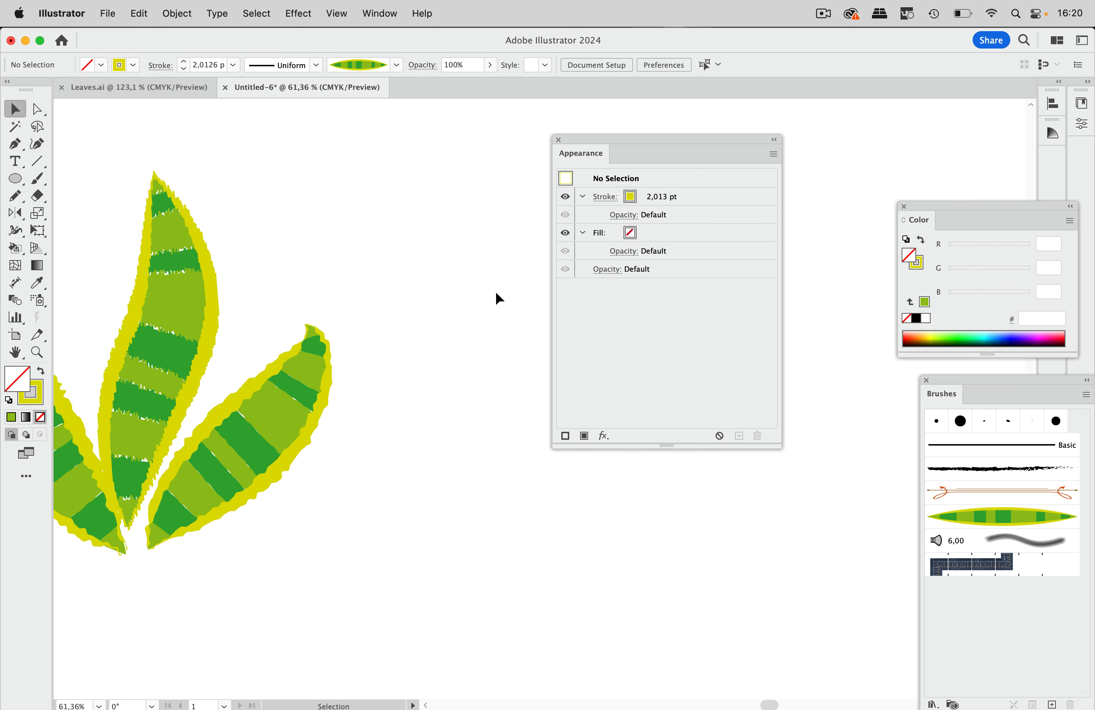
# Step: Move the Appearance panel clear of the three leaves and go back to the flat brush artwork
pyautogui.hscroll(-5, 357, 269)
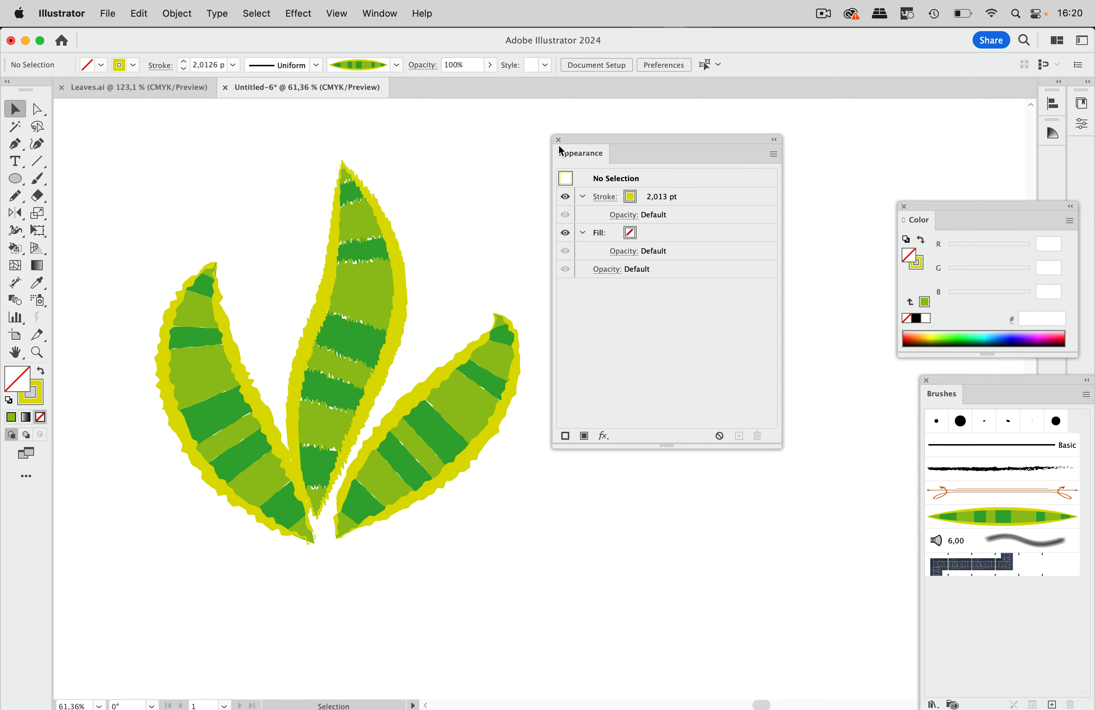
pyautogui.moveTo(576, 137); pyautogui.dragTo(740, 135)
pyautogui.hscroll(-10, 409, 238)
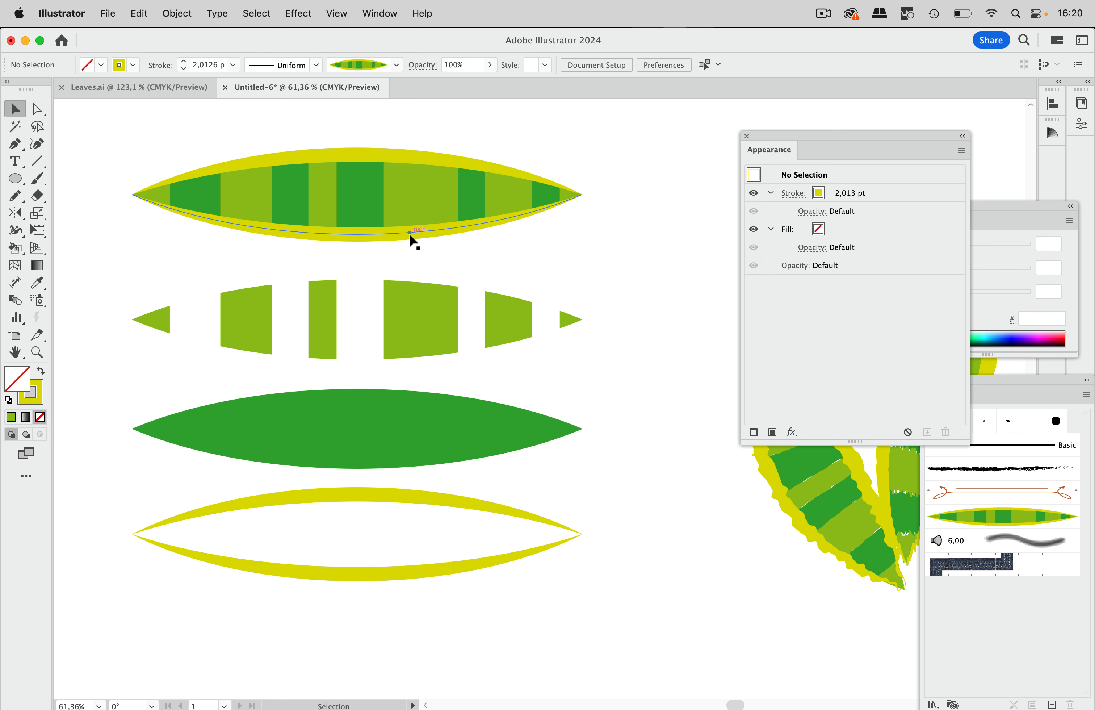
pyautogui.scroll(5, 413, 240)
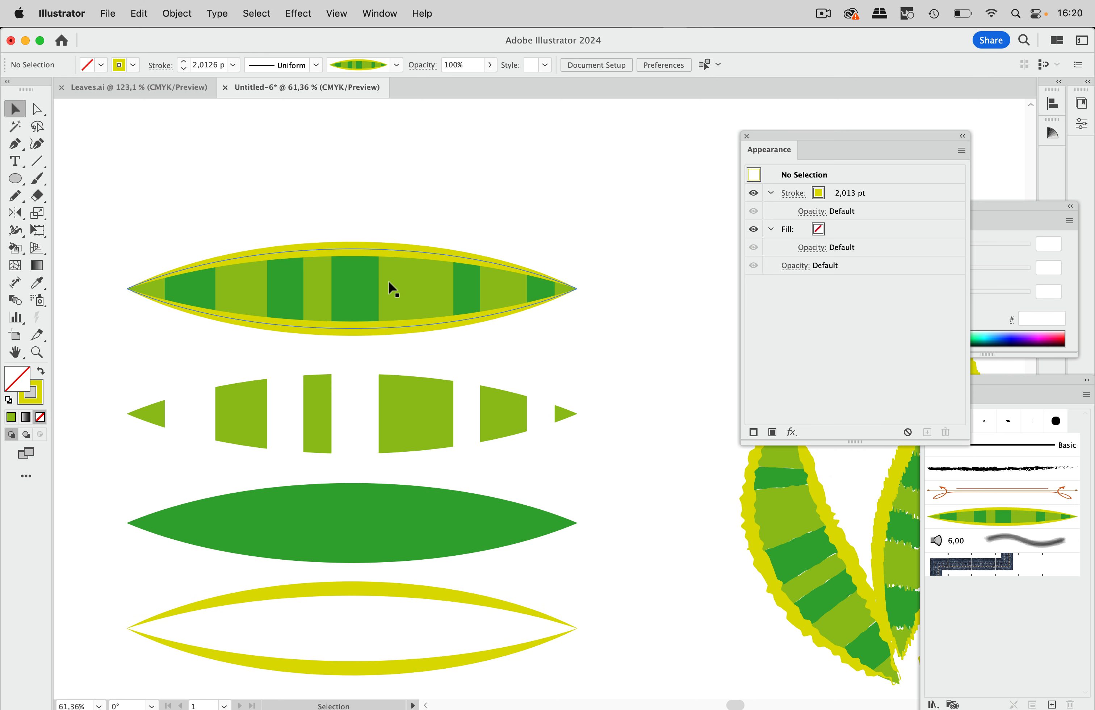
# Step: Duplicate the finished flat leaf's striped Live Paint group directly above it and expand the copy
pyautogui.click(388, 281)
pyautogui.moveTo(389, 281); pyautogui.dragTo(388, 159)
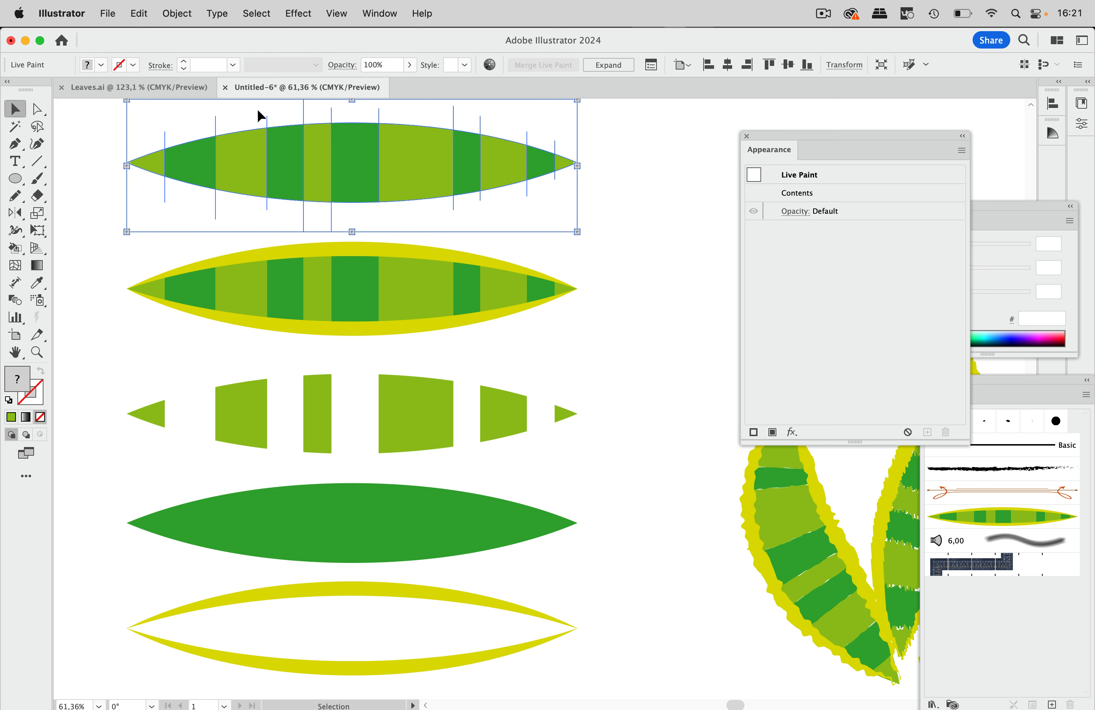
pyautogui.click(181, 16)
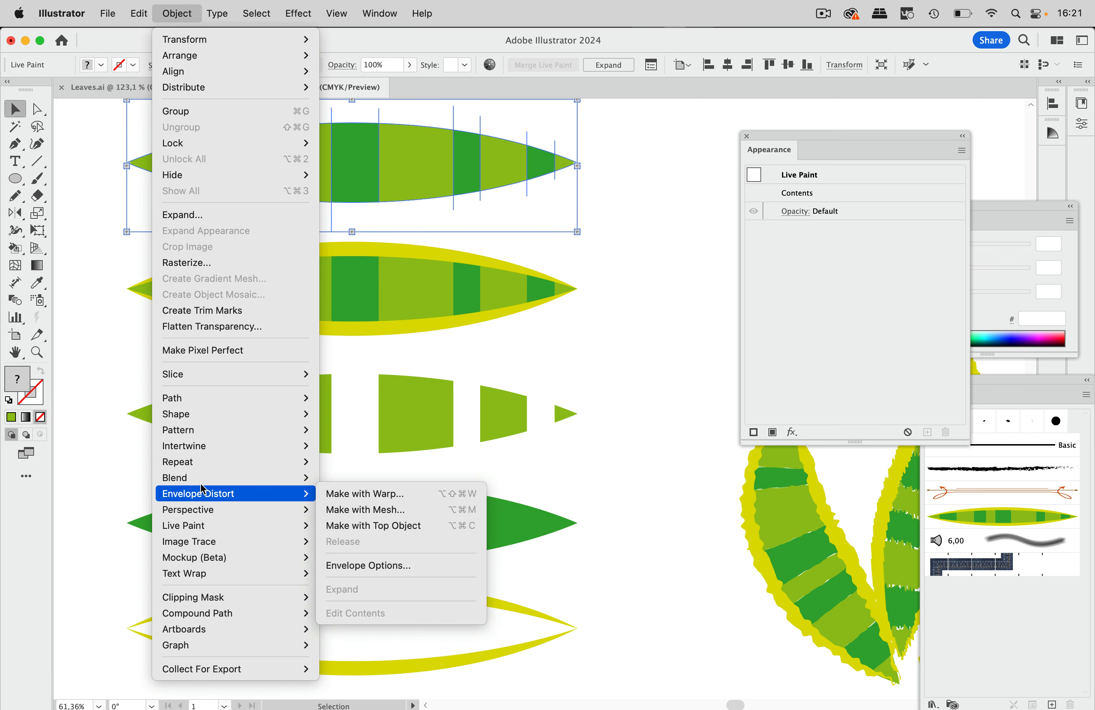
pyautogui.moveTo(194, 526)
pyautogui.click(349, 604)
pyautogui.click(577, 240)
pyautogui.scroll(4, 576, 240)
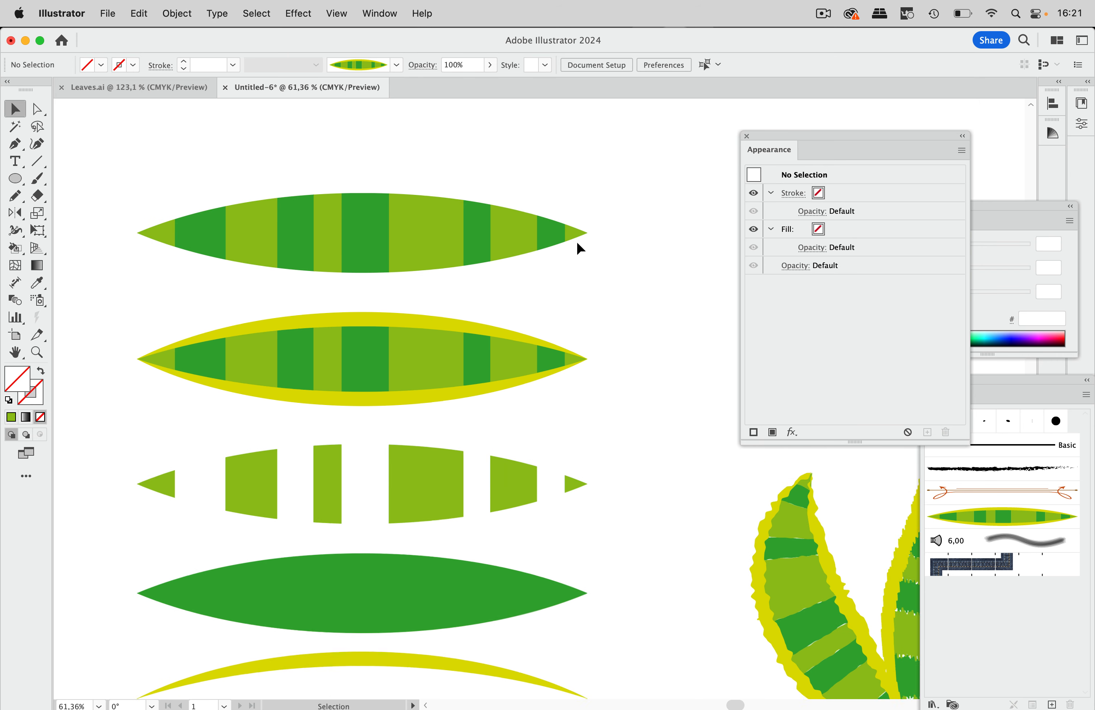
# Step: Ungroup the expanded striped copy and pull several of its light and dark green stripes apart
pyautogui.click(485, 235)
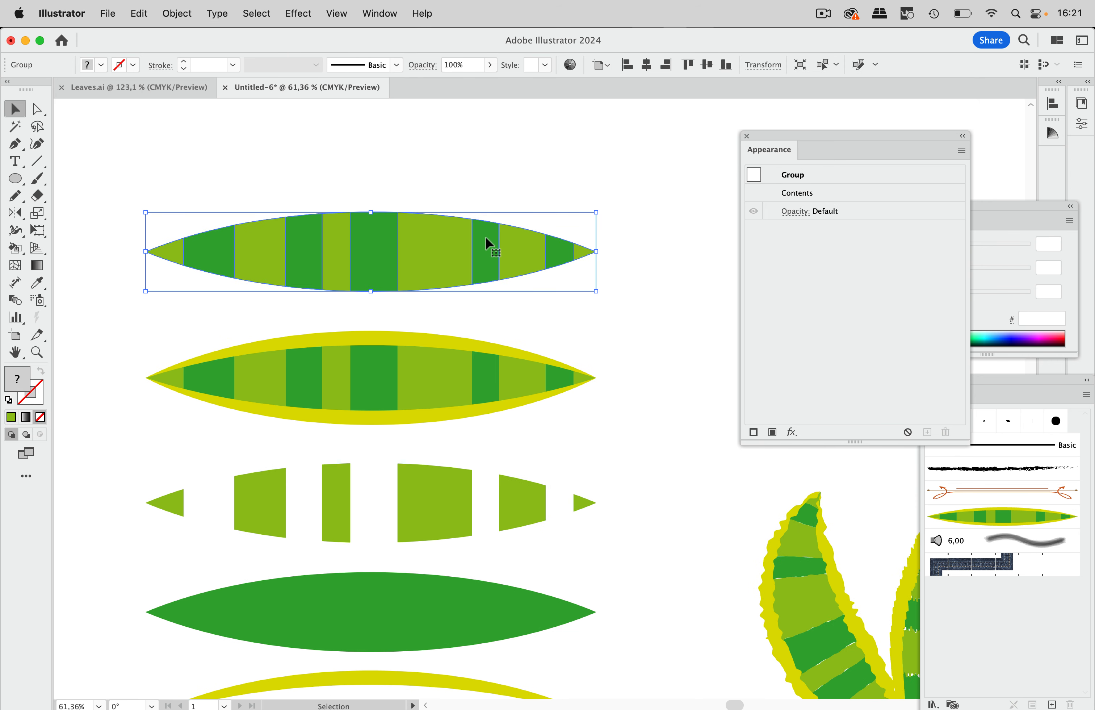
pyautogui.click(177, 14)
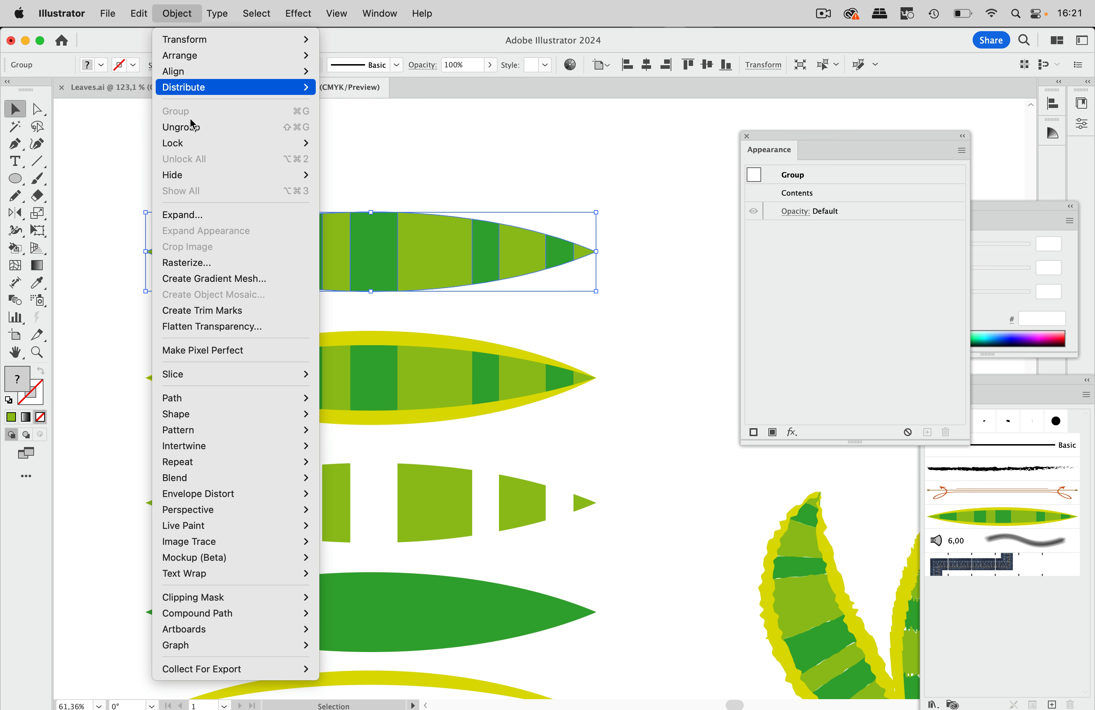
pyautogui.click(201, 128)
pyautogui.click(386, 153)
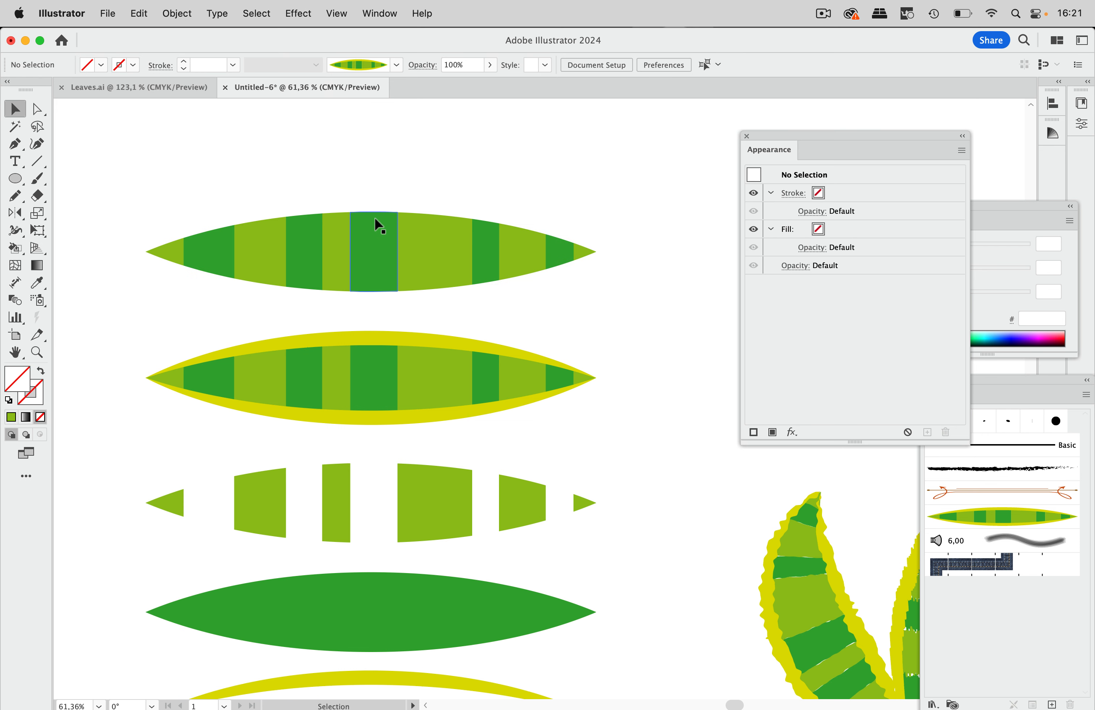
pyautogui.moveTo(376, 222); pyautogui.dragTo(381, 166)
pyautogui.moveTo(452, 238); pyautogui.dragTo(512, 181)
pyautogui.moveTo(520, 265); pyautogui.dragTo(555, 201)
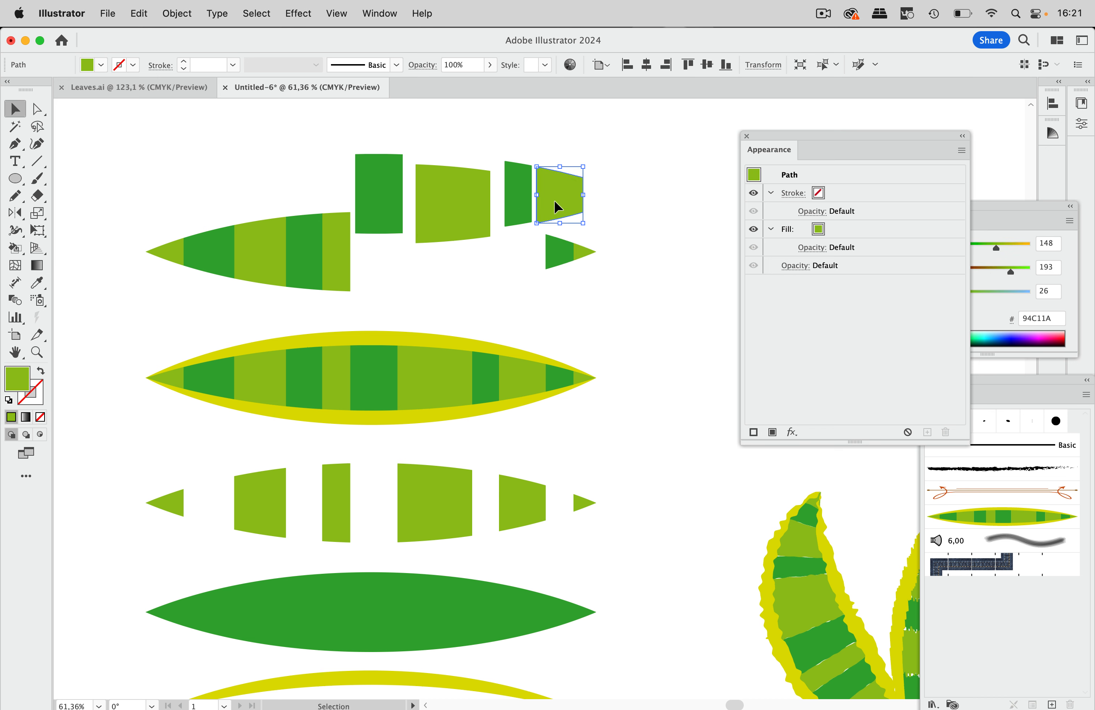
# Step: Delete all the separated stripe pieces above the finished flat leaf
pyautogui.moveTo(134, 127); pyautogui.dragTo(632, 293)
pyautogui.press('Delete')
pyautogui.scroll(-10, 629, 287)
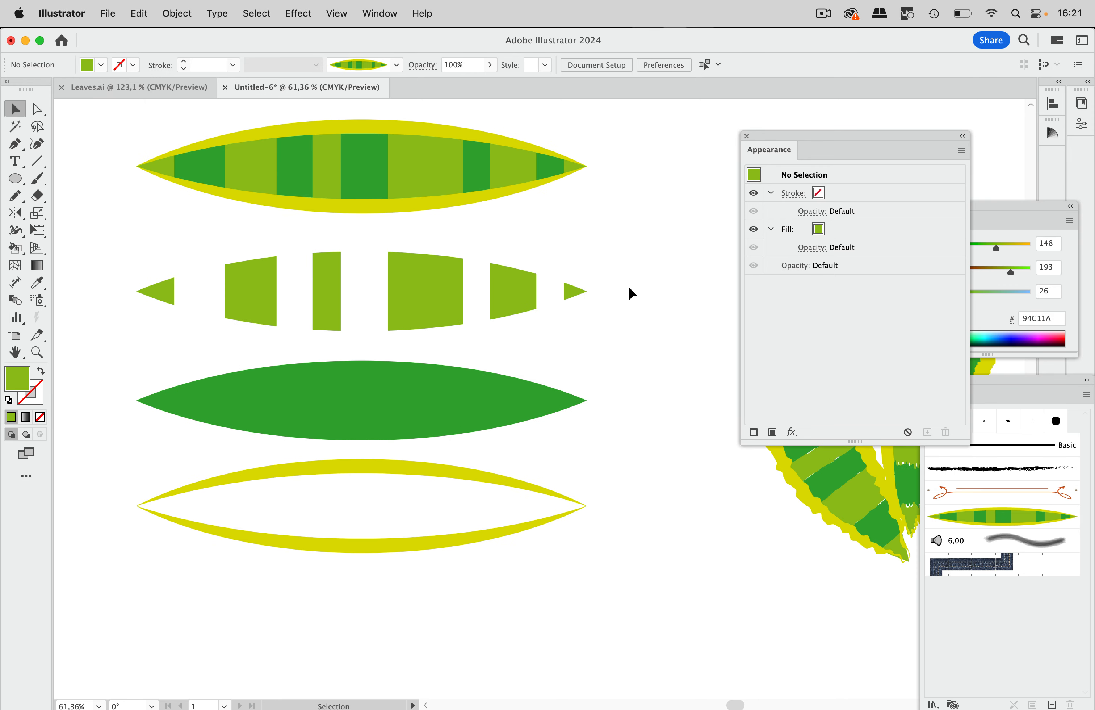
# Step: Duplicate the light green striped Live Paint shape and the solid dark green leaf shape, overlapping them above the finished flat leaf
pyautogui.click(429, 281)
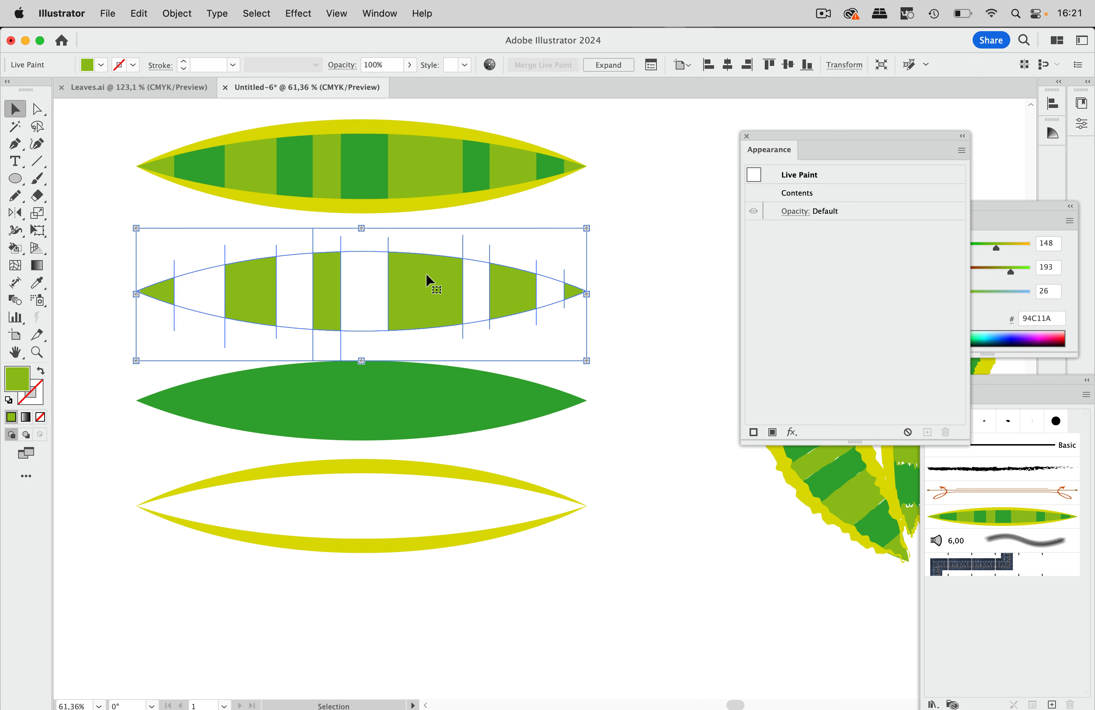
pyautogui.scroll(5, 425, 272)
pyautogui.hscroll(3, 426, 272)
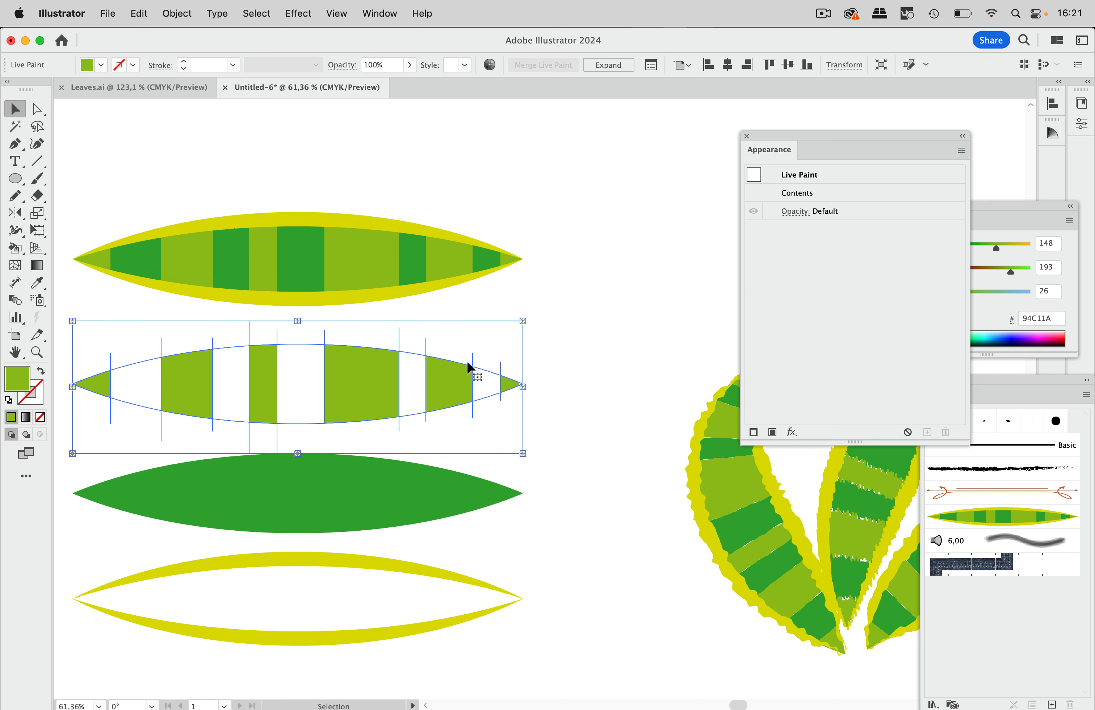
pyautogui.keyDown('shift'); pyautogui.click(313, 509); pyautogui.keyUp('shift')
pyautogui.scroll(5, 313, 510)
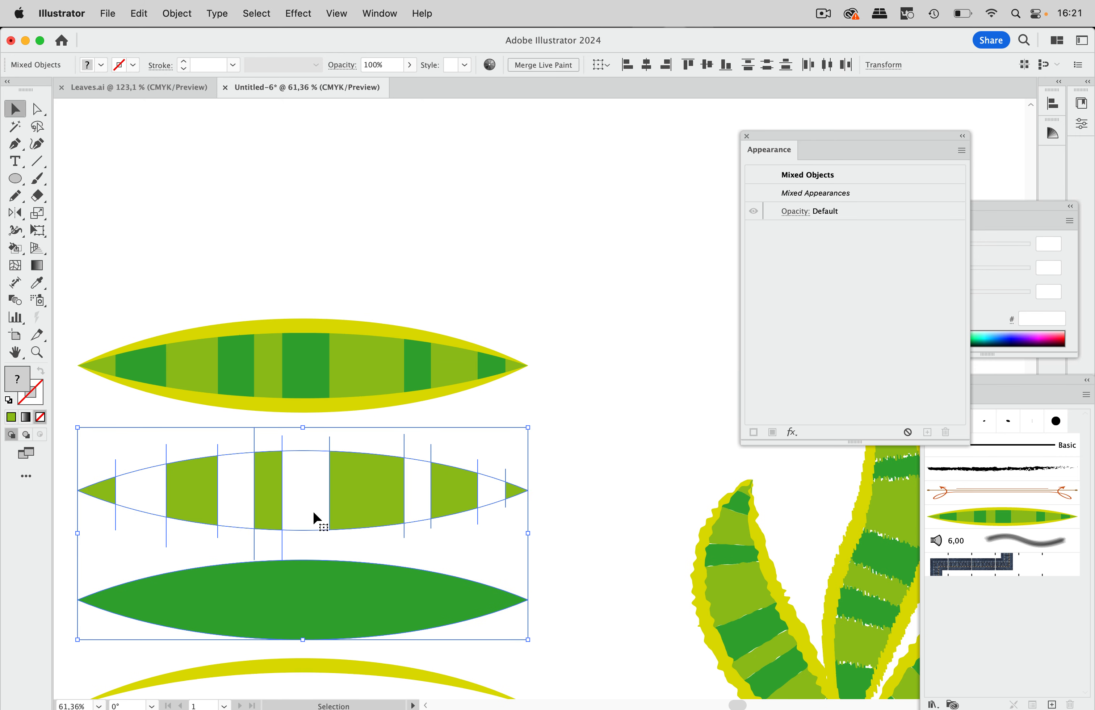
pyautogui.moveTo(303, 608)
pyautogui.mouseDown()
pyautogui.moveTo(361, 227)
pyautogui.moveTo(458, 215)
pyautogui.moveTo(408, 272)
pyautogui.moveTo(408, 296)
pyautogui.moveTo(410, 285)
pyautogui.mouseUp()
pyautogui.click(584, 192)
pyautogui.scroll(4, 584, 192)
pyautogui.hscroll(-2, 585, 192)
pyautogui.keyDown('shift'); pyautogui.click(337, 312); pyautogui.keyUp('shift')
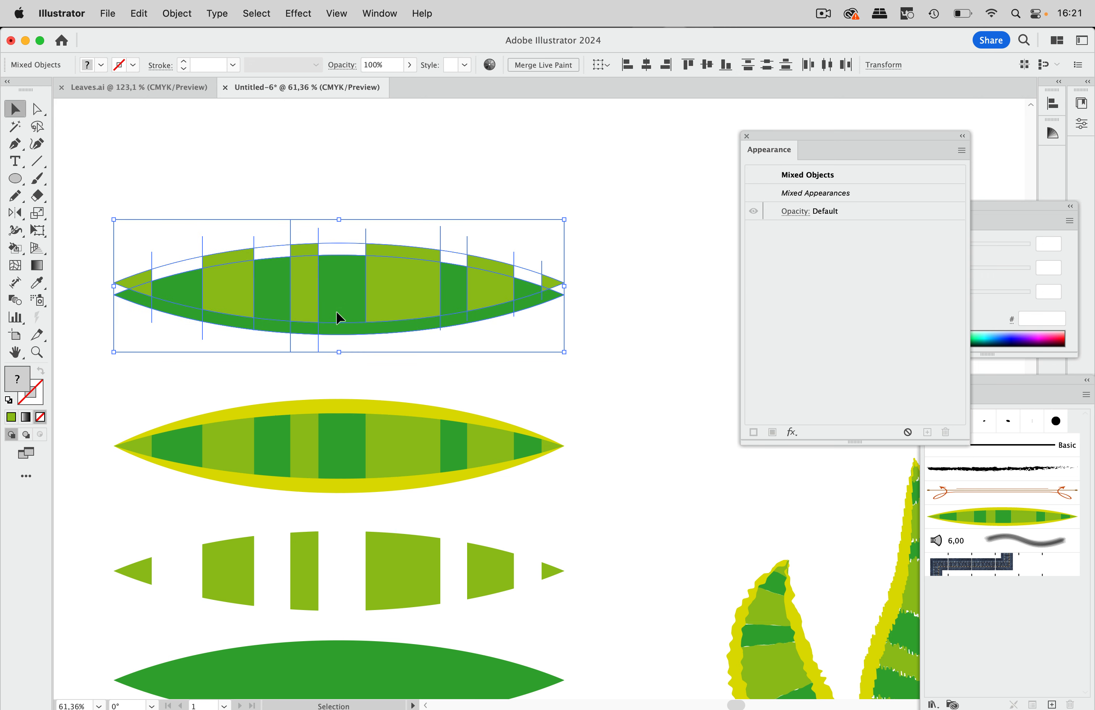
# Step: Align the striped Live Paint copy exactly onto the dark green shape by its bottom anchor, using outline view
pyautogui.scroll(5, 358, 311)
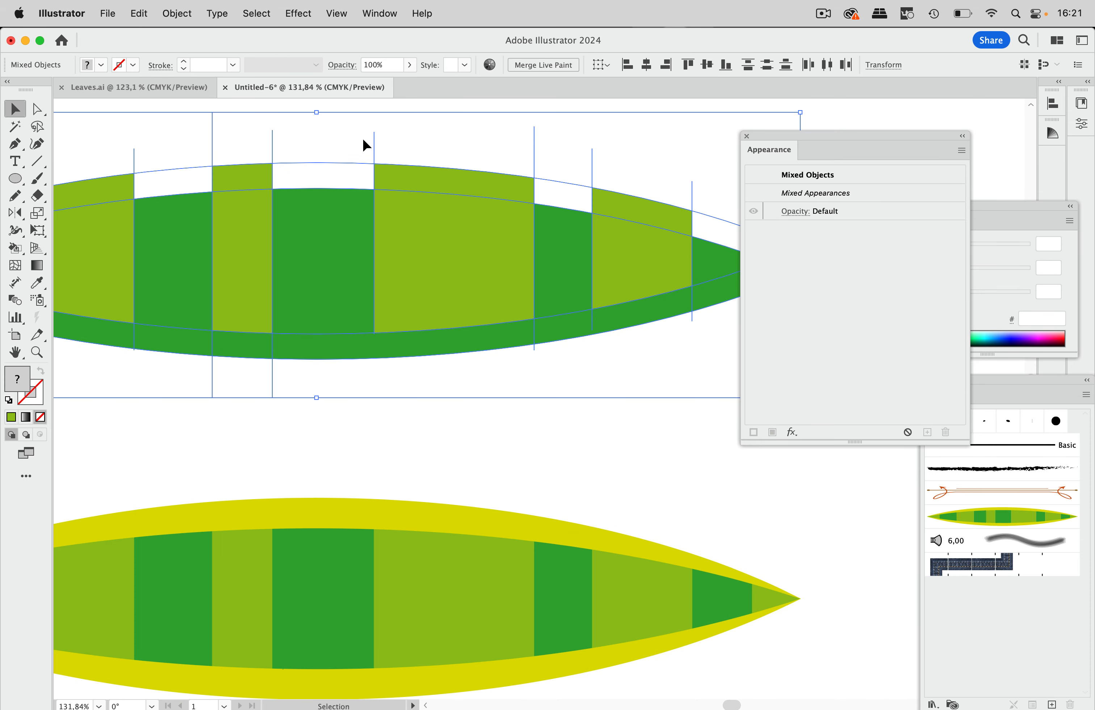
pyautogui.click(330, 138)
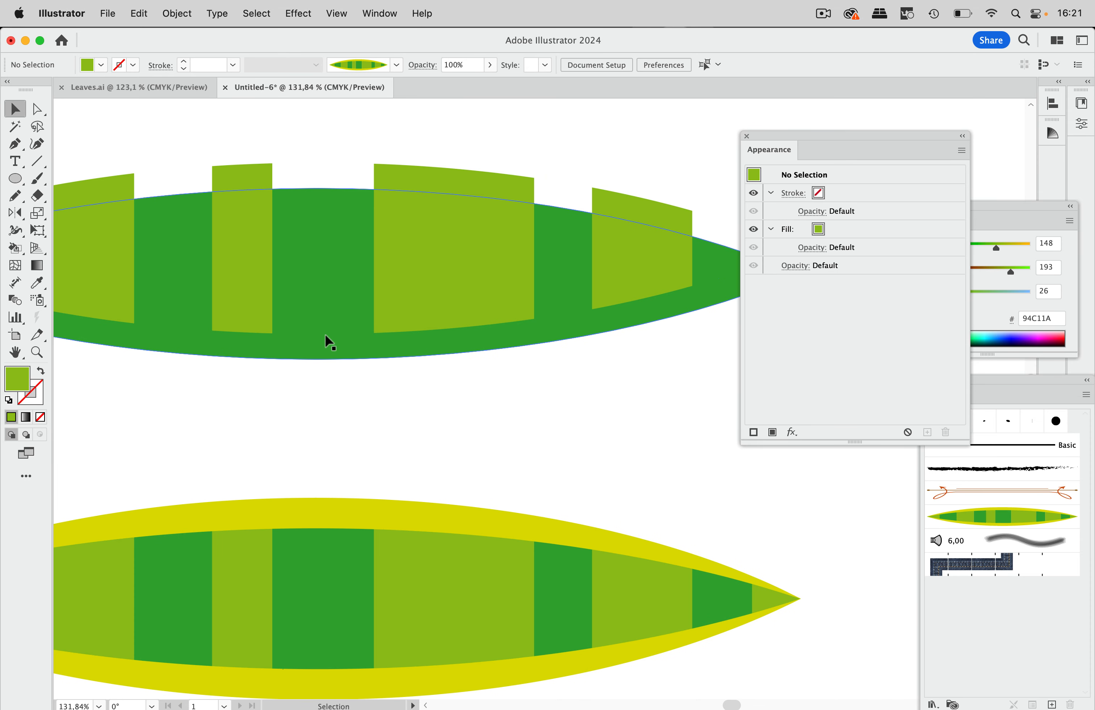
pyautogui.press('super+y')
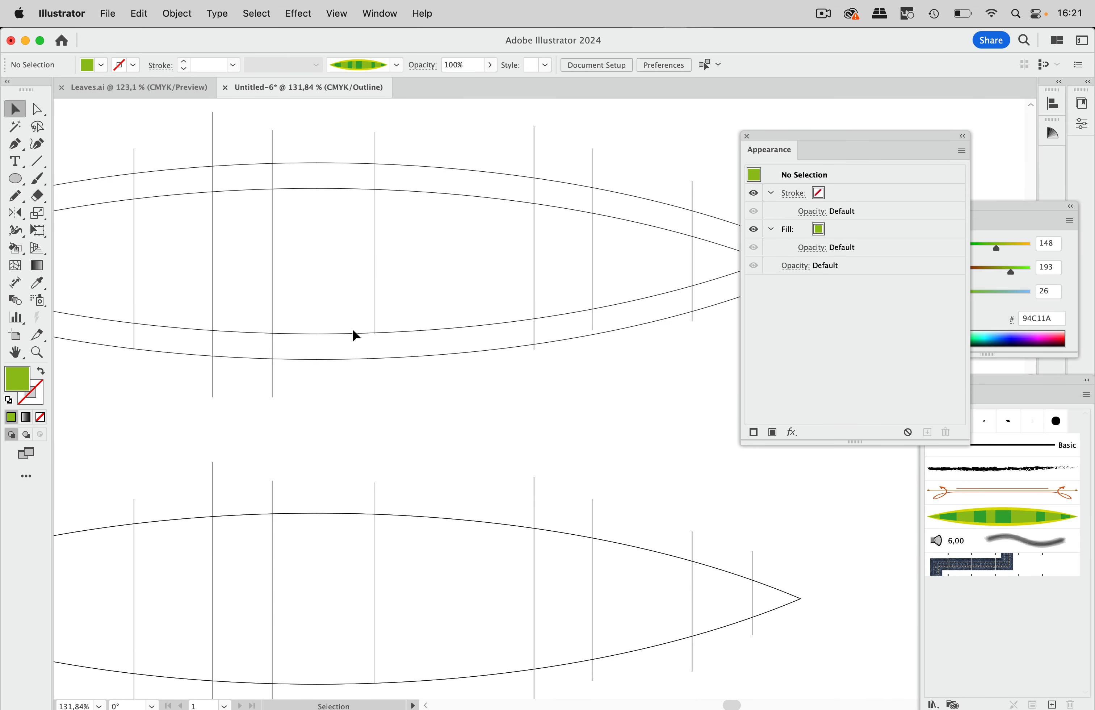
pyautogui.click(316, 336)
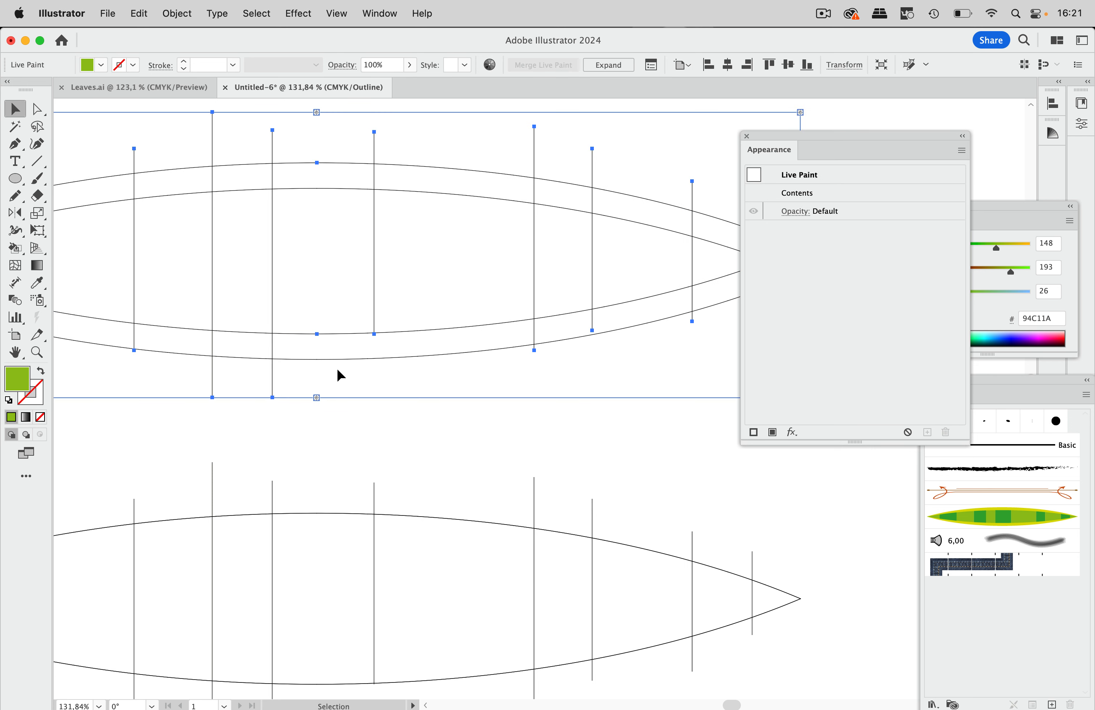
pyautogui.moveTo(317, 333); pyautogui.dragTo(319, 364)
pyautogui.click(340, 379)
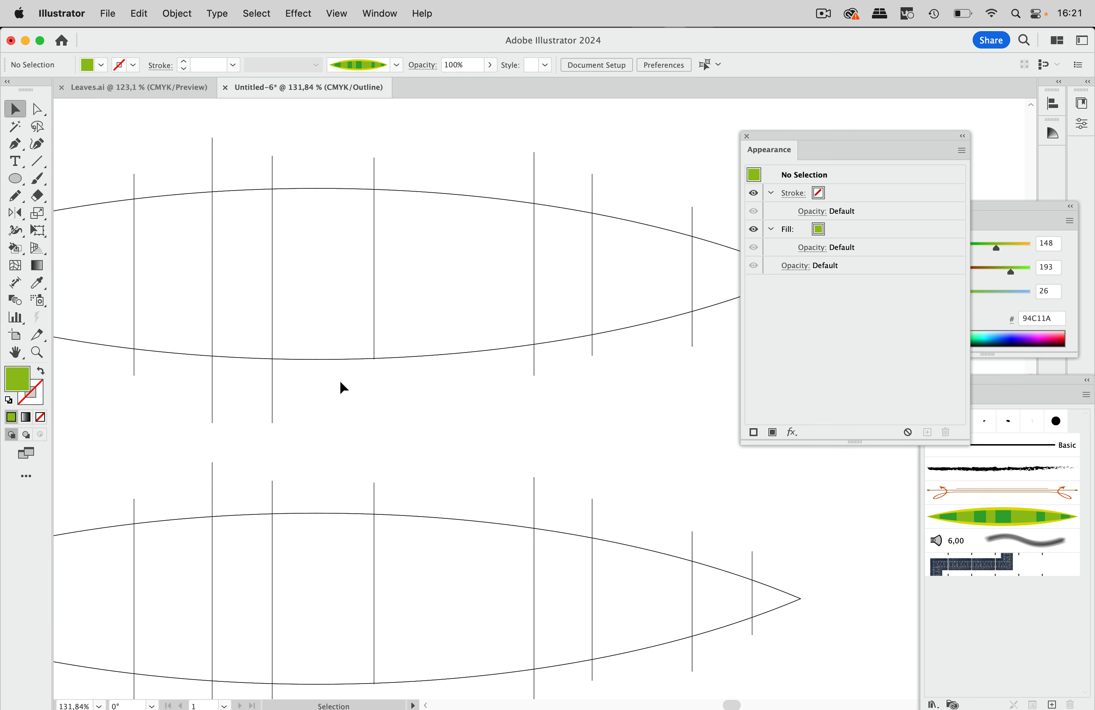
pyautogui.press('super+y')
pyautogui.scroll(-3, 393, 378)
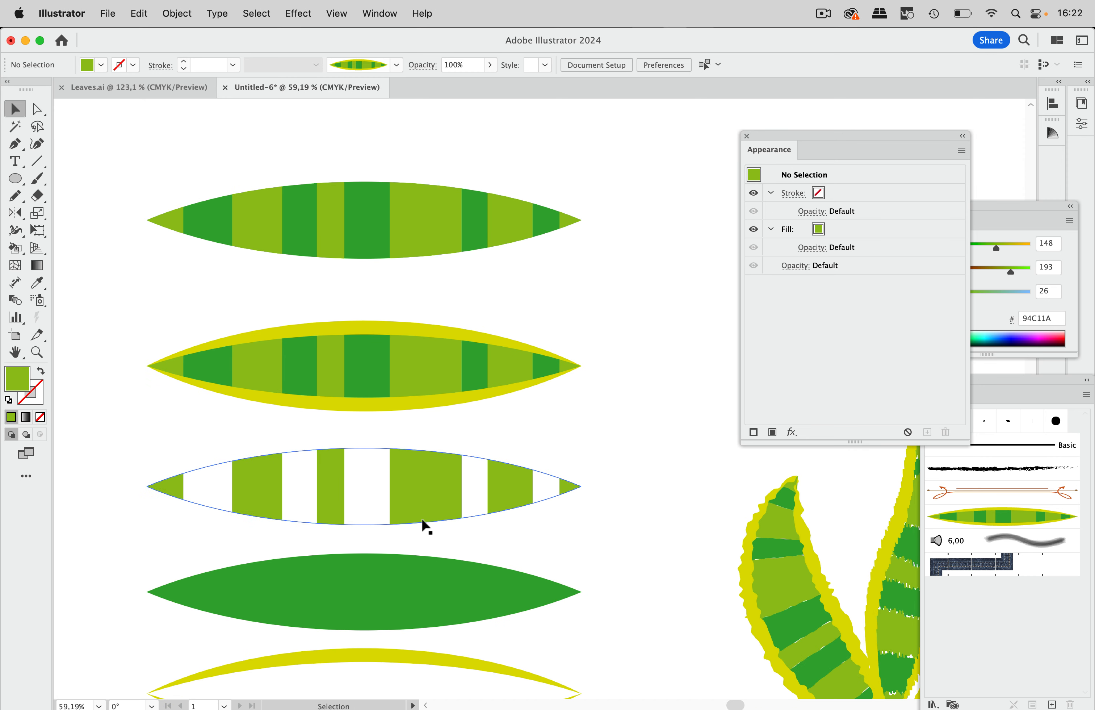
# Step: Duplicate the yellow outline shape onto the stacked striped leaf and deselect it
pyautogui.scroll(-2, 441, 517)
pyautogui.moveTo(494, 583); pyautogui.dragTo(424, 190)
pyautogui.click(588, 150)
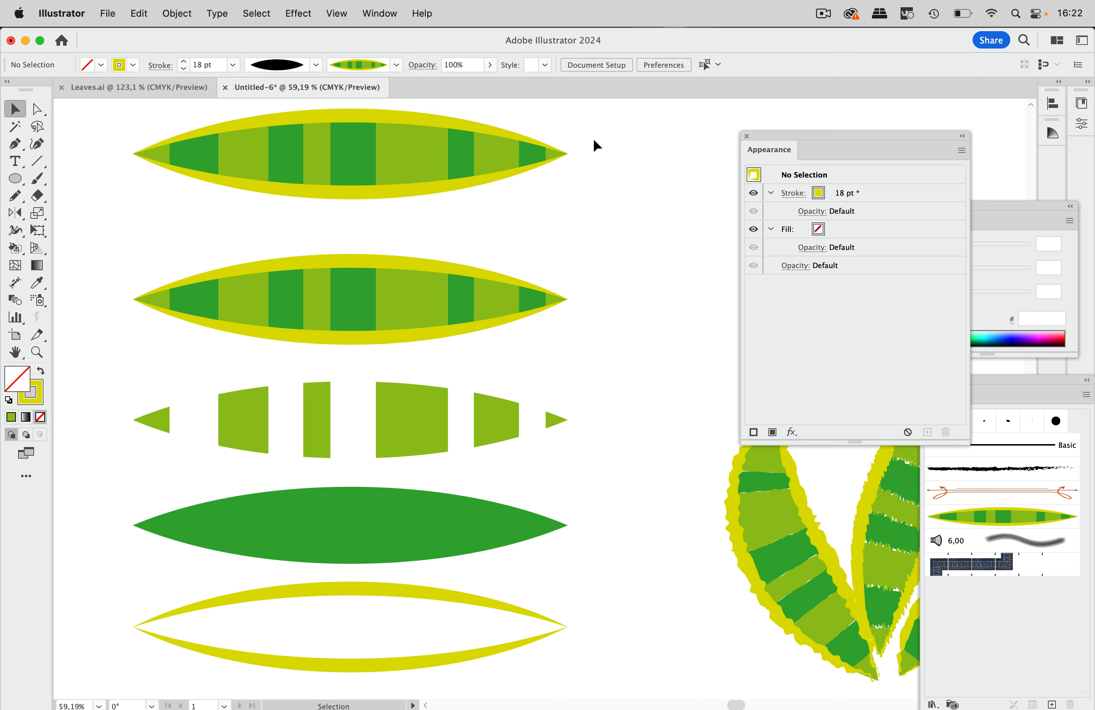
# Step: Create a new art brush from the stacked leaf artwork, accepting the default brush options
pyautogui.scroll(1, 554, 116)
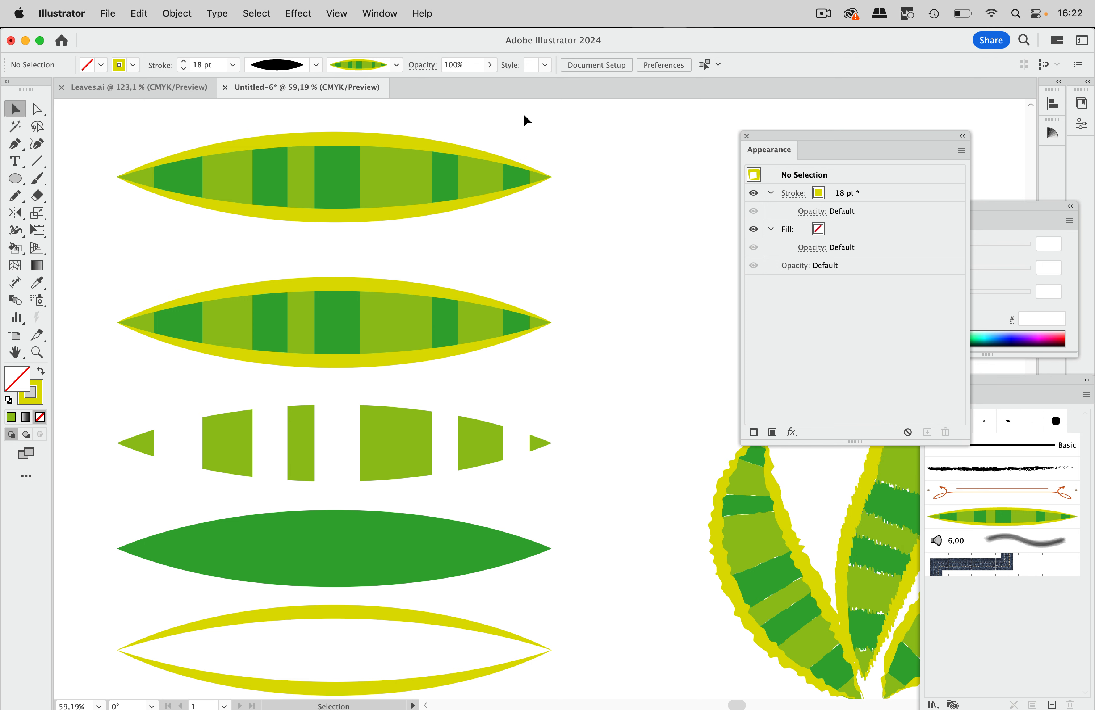
pyautogui.moveTo(448, 176)
pyautogui.mouseDown()
pyautogui.moveTo(630, 375)
pyautogui.moveTo(997, 610)
pyautogui.mouseUp()
pyautogui.click(354, 394)
pyautogui.click(438, 457)
pyautogui.press('Return')
# Step: Apply the new layered leaf art brush to the scribbled middle leaf's stroke and deselect the leaf
pyautogui.hscroll(6, 668, 438)
pyautogui.scroll(-2, 668, 438)
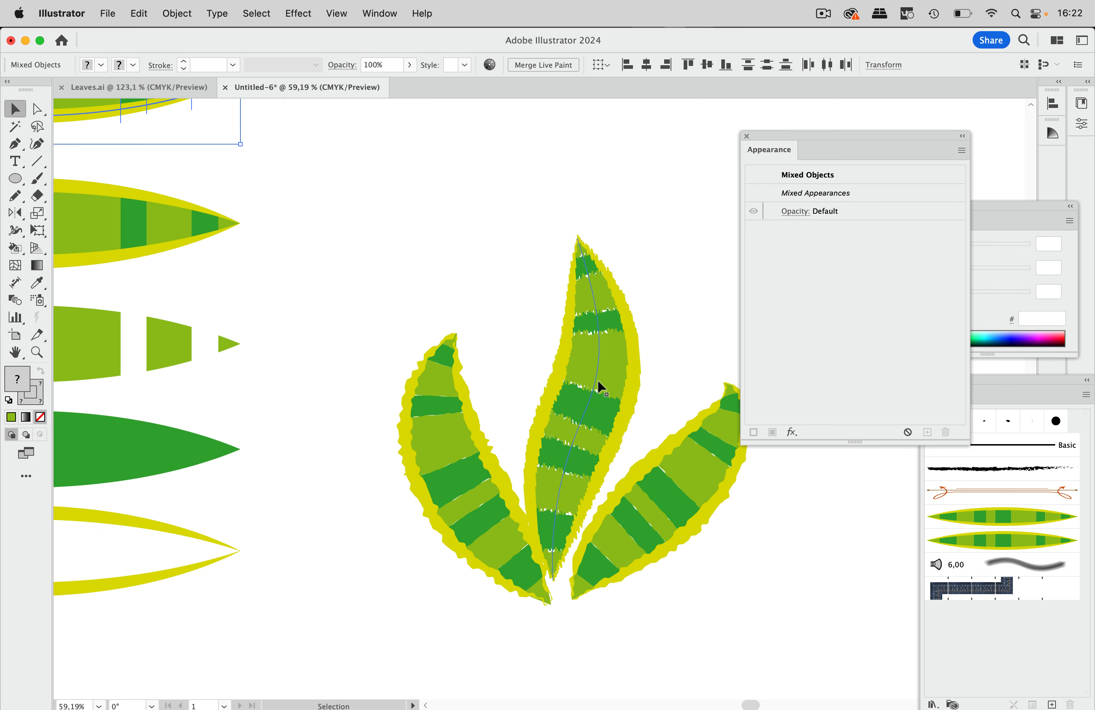
pyautogui.click(599, 387)
pyautogui.click(904, 192)
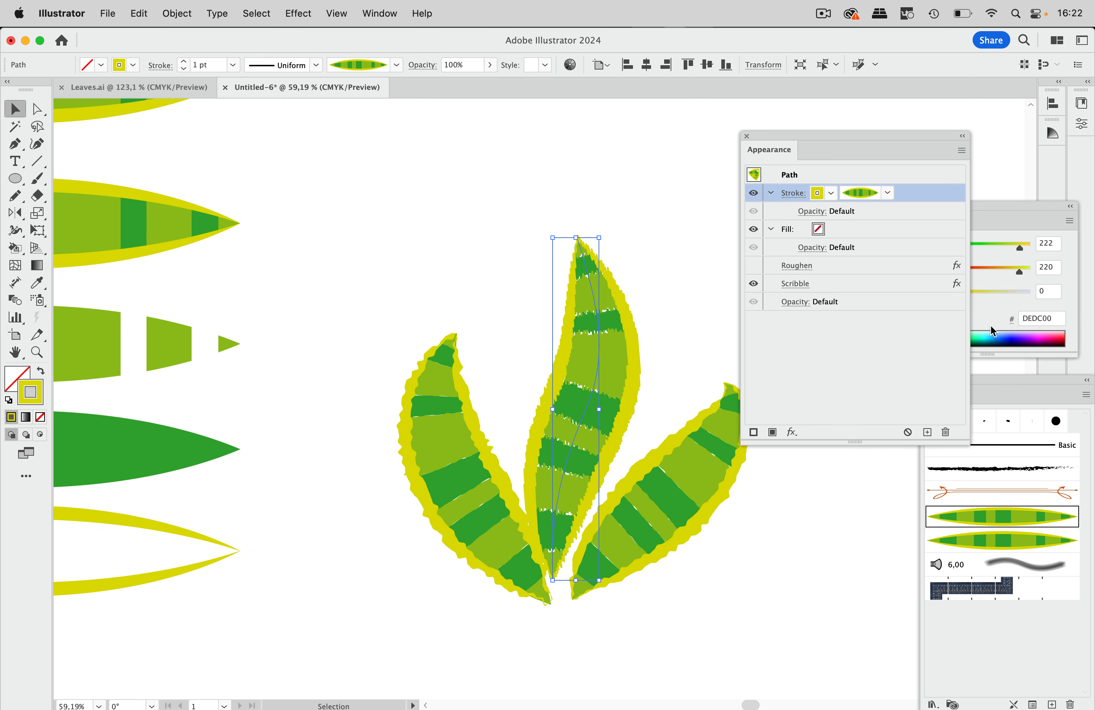
pyautogui.click(1009, 548)
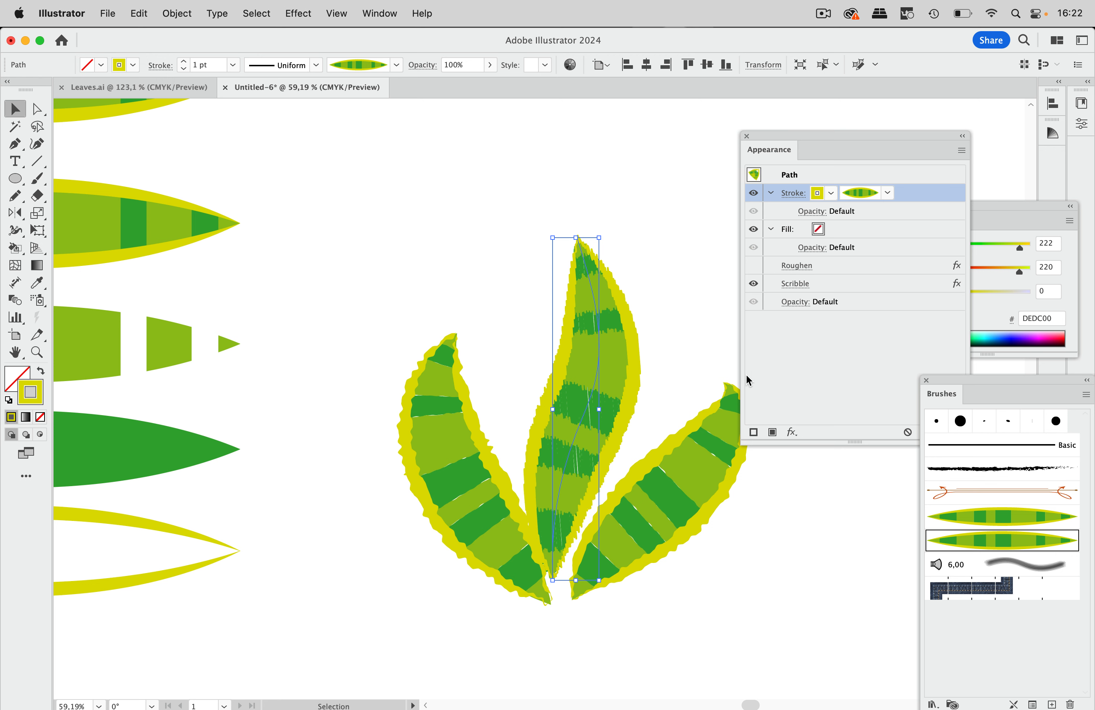
pyautogui.click(701, 352)
# Step: Examine the stripe edges of the scribbled middle leaf and the roughened right leaf up close for gaps
pyautogui.scroll(5, 602, 456)
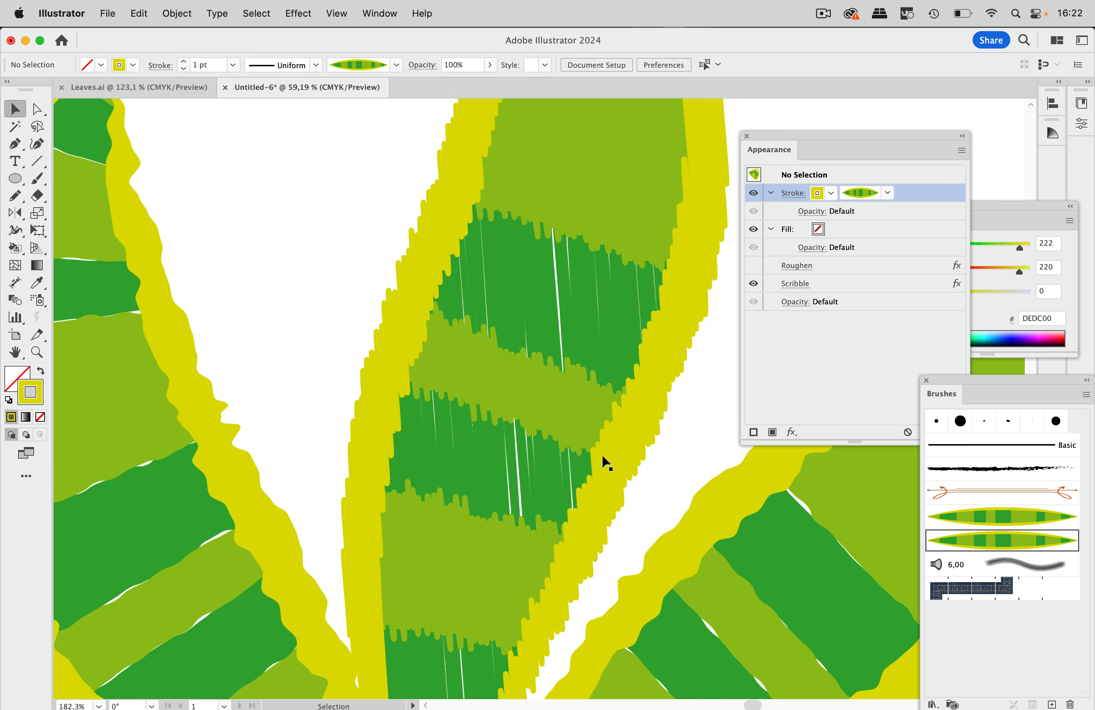
pyautogui.hscroll(3, 548, 324)
pyautogui.scroll(-1, 548, 325)
pyautogui.hscroll(3, 547, 324)
pyautogui.scroll(-1, 547, 324)
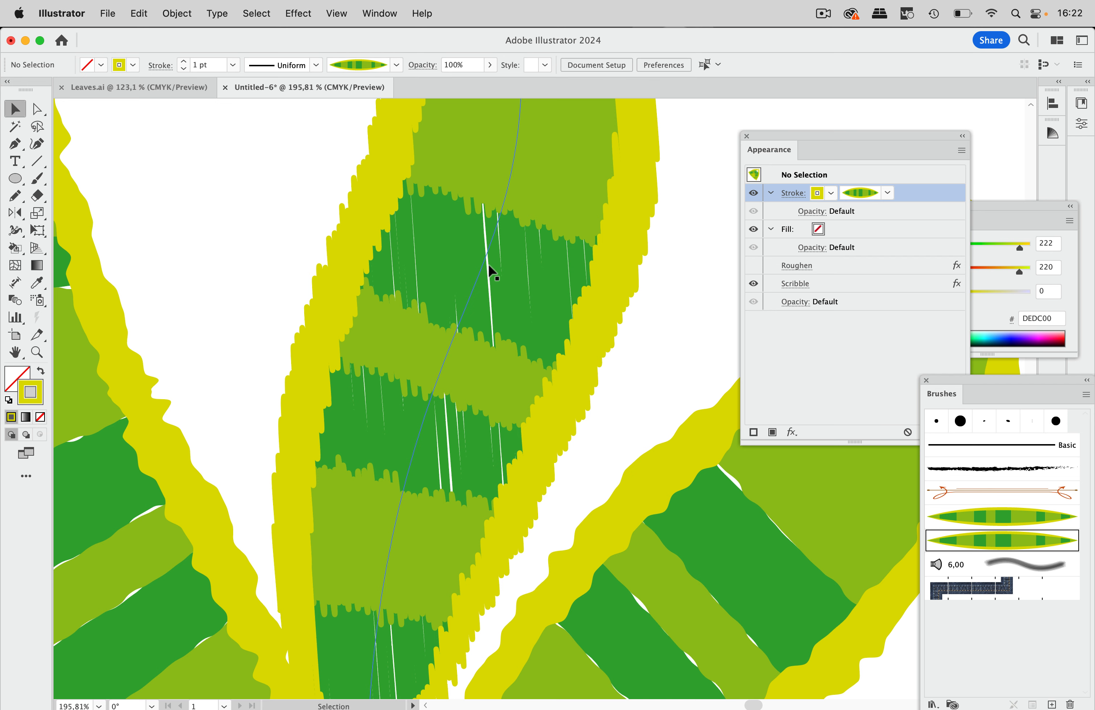
pyautogui.hscroll(10, 570, 400)
pyautogui.scroll(-6, 570, 400)
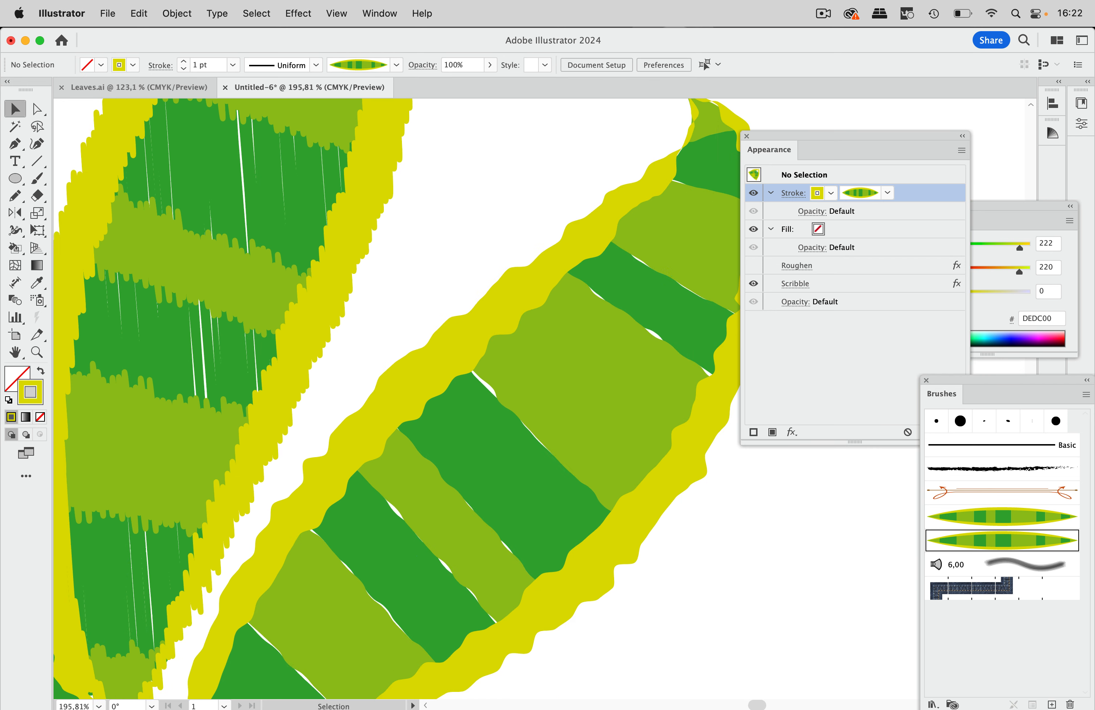
# Step: Apply the new layered leaf art brush to the roughened right leaf's stroke
pyautogui.click(515, 311)
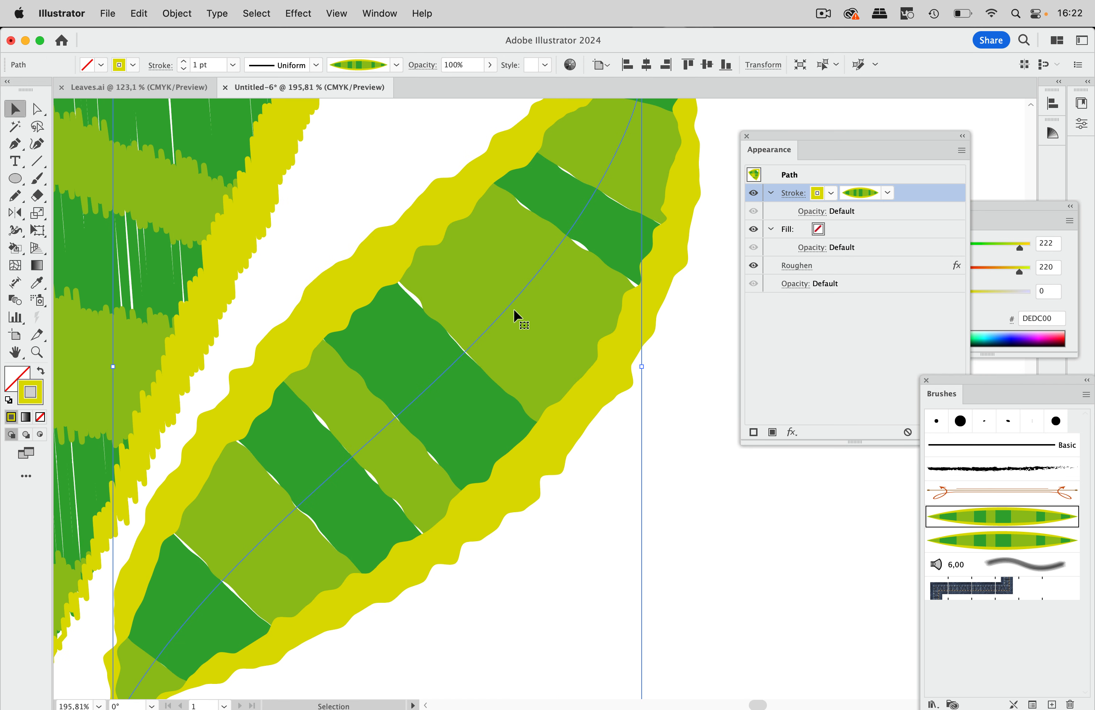
pyautogui.click(995, 543)
pyautogui.scroll(-4, 564, 474)
pyautogui.scroll(-2, 564, 475)
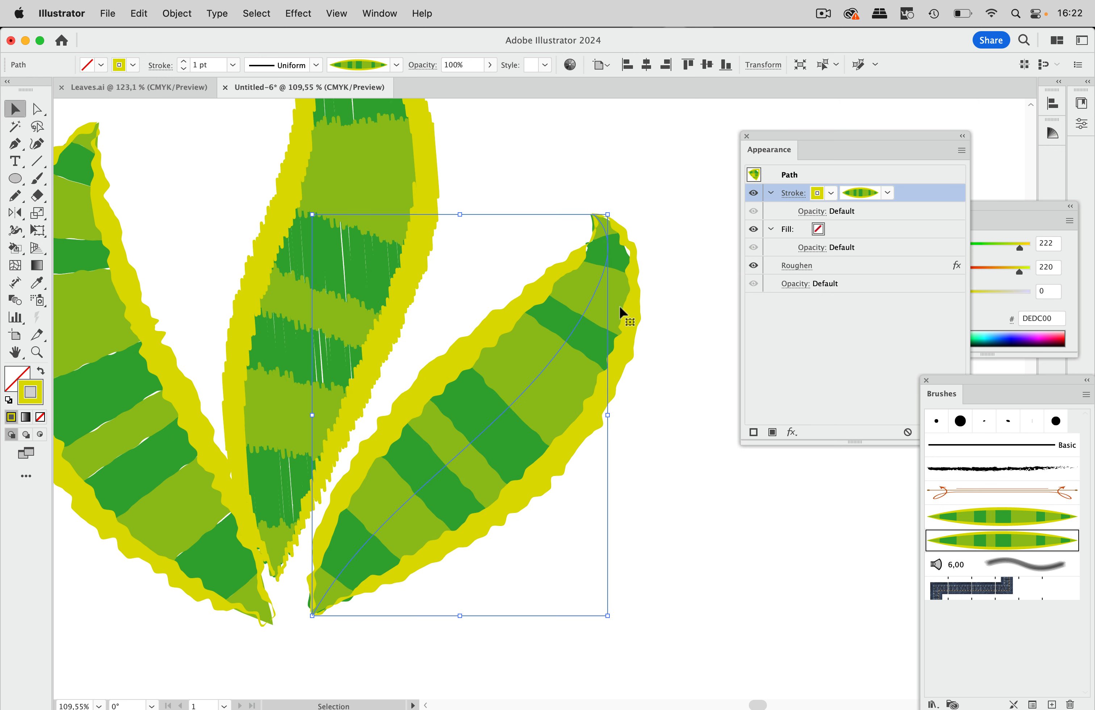
pyautogui.hscroll(-5, 594, 380)
pyautogui.hscroll(-2, 594, 380)
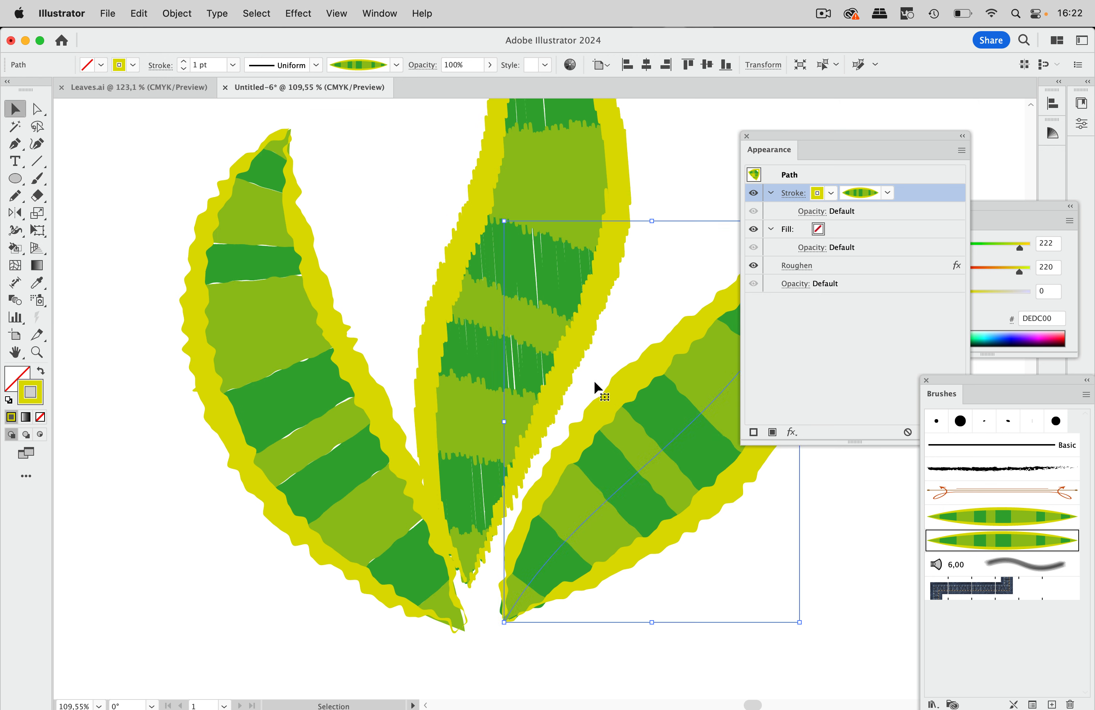
# Step: Duplicate the light green stripes group below the yellow outline shape and fill the copy with black
pyautogui.scroll(-2, 594, 380)
pyautogui.hscroll(-5, 594, 380)
pyautogui.scroll(-2, 594, 380)
pyautogui.hscroll(5, 595, 382)
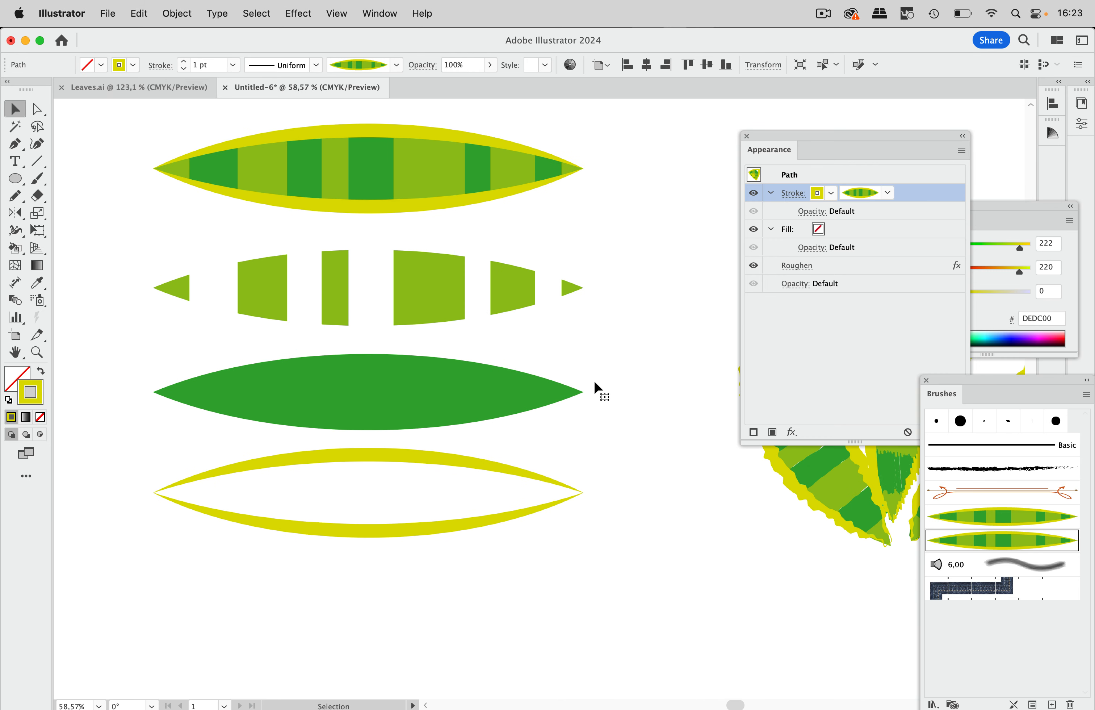
pyautogui.scroll(-1, 595, 382)
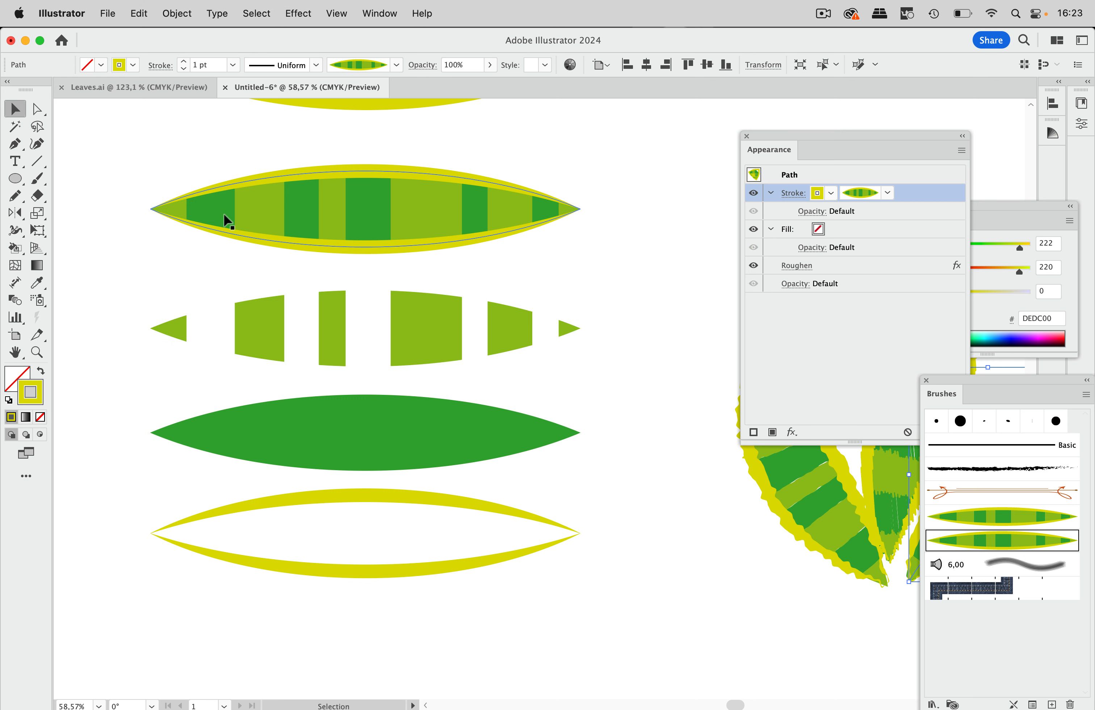
pyautogui.scroll(-2, 584, 230)
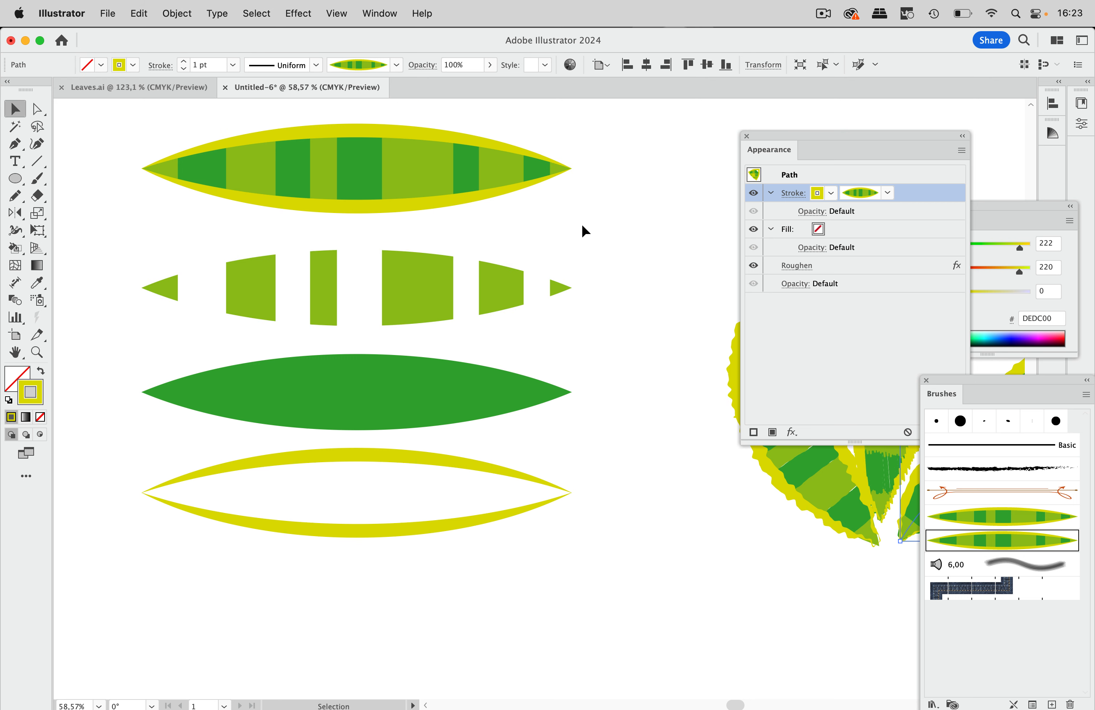
pyautogui.click(420, 297)
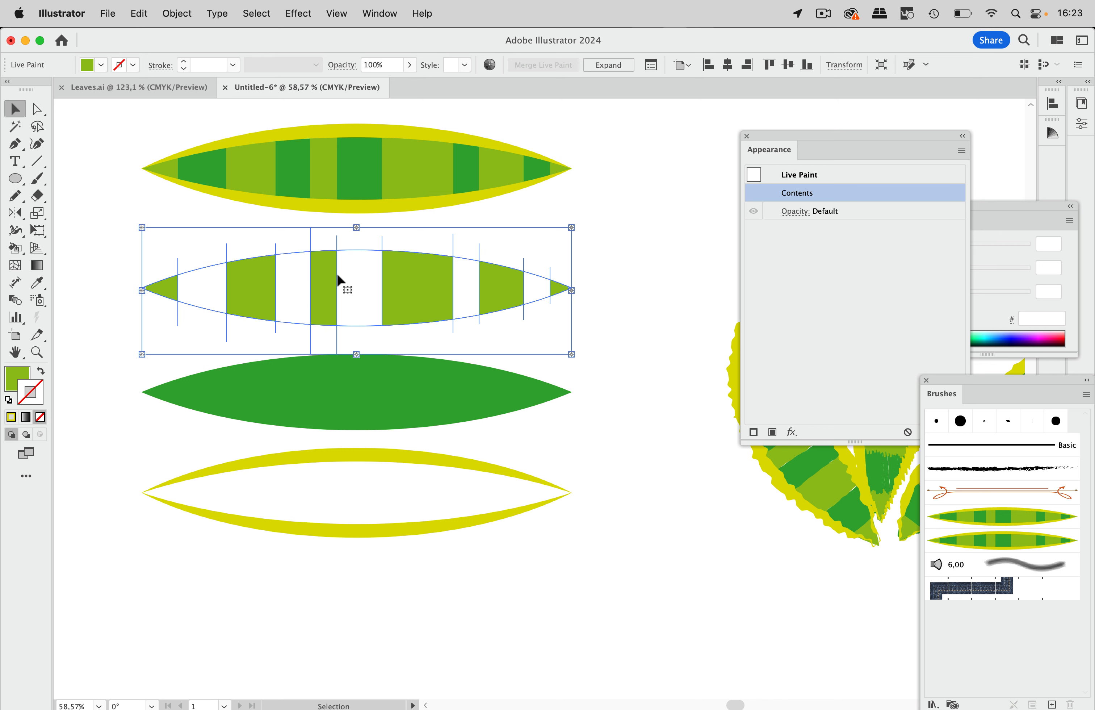
pyautogui.moveTo(399, 285); pyautogui.dragTo(399, 638)
pyautogui.scroll(-5, 214, 434)
pyautogui.hscroll(2, 215, 434)
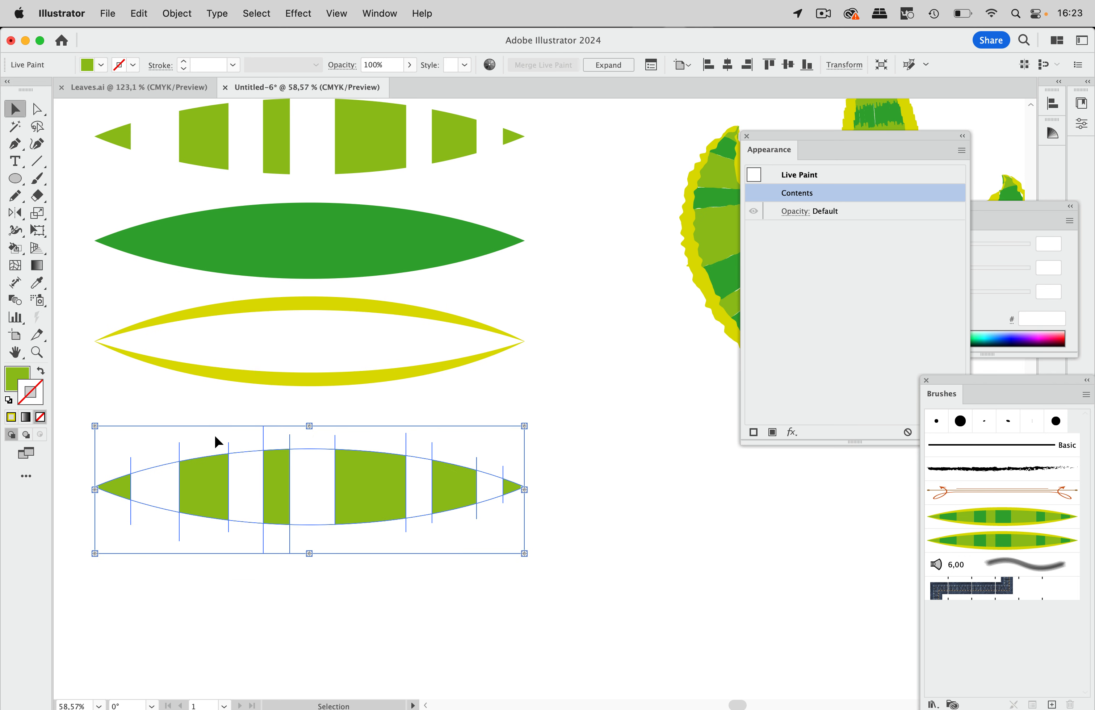
pyautogui.click(102, 68)
pyautogui.click(40, 89)
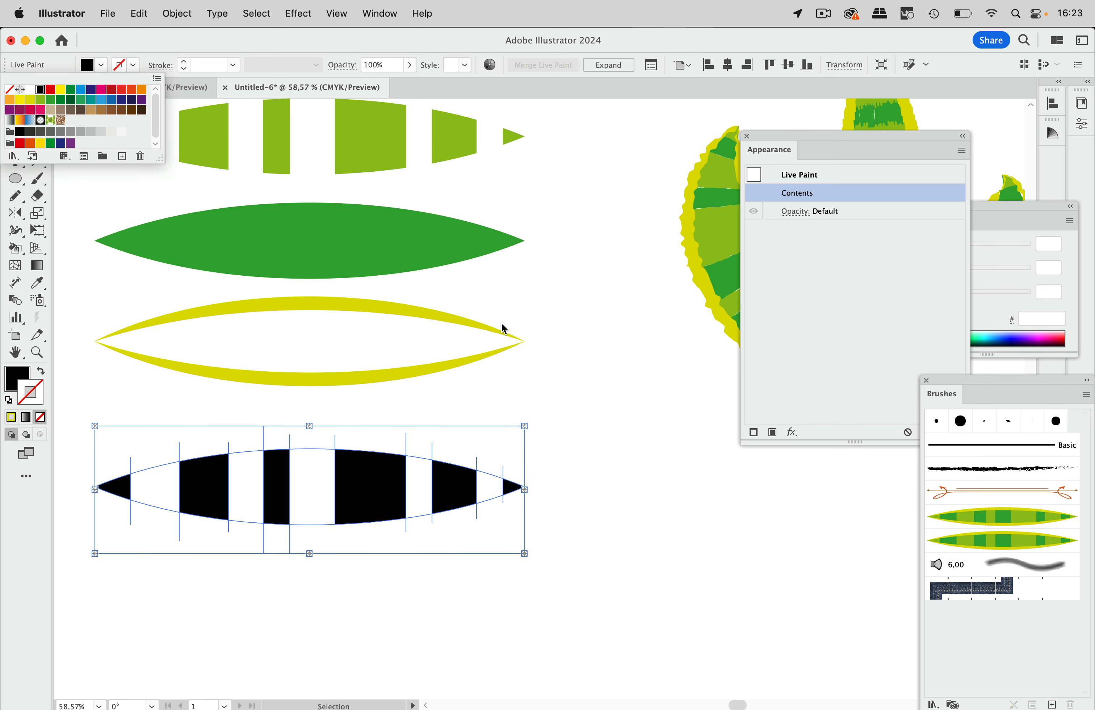
# Step: Duplicate the solid dark green leaf shape beneath the black stripes and fill the copy with black
pyautogui.click(453, 235)
pyautogui.click(426, 237)
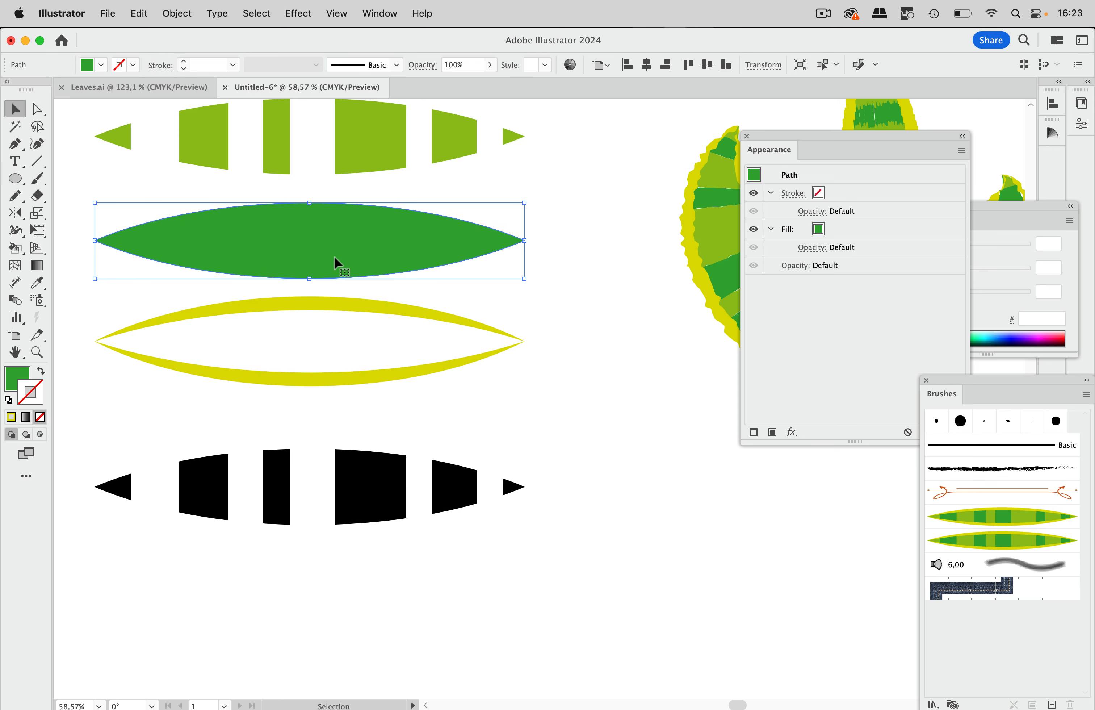
pyautogui.keyDown('alt'); pyautogui.keyDown('shift'); pyautogui.moveTo(336, 234); pyautogui.dragTo(336, 585); pyautogui.keyUp('shift'); pyautogui.keyUp('alt')
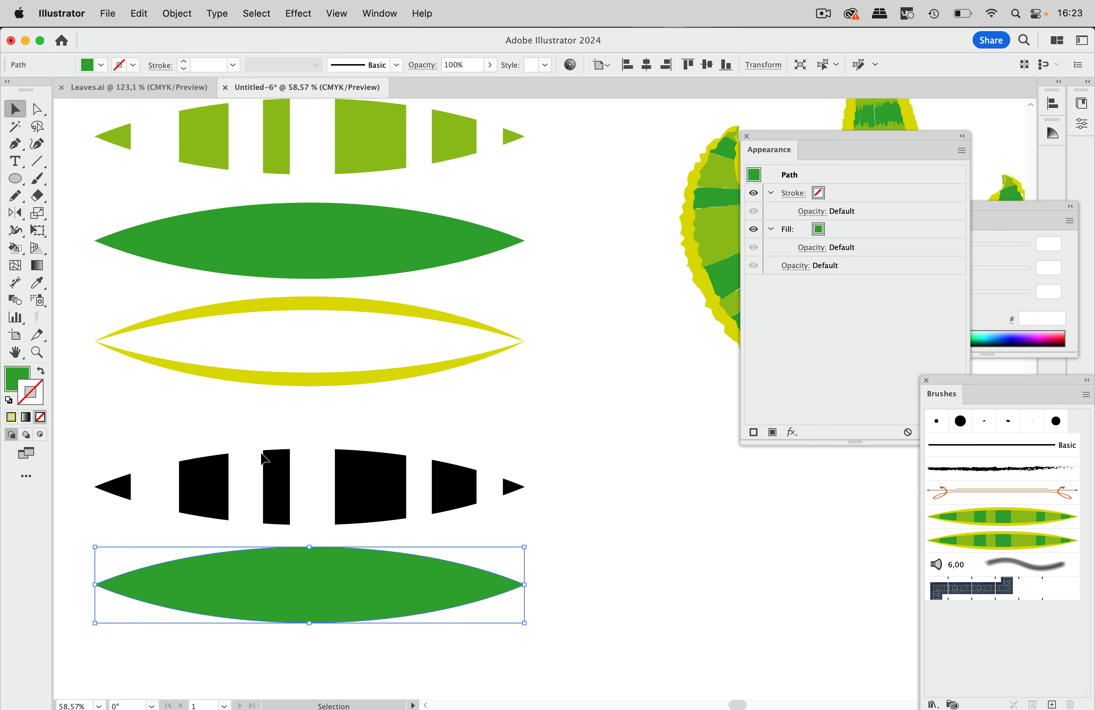
pyautogui.click(101, 65)
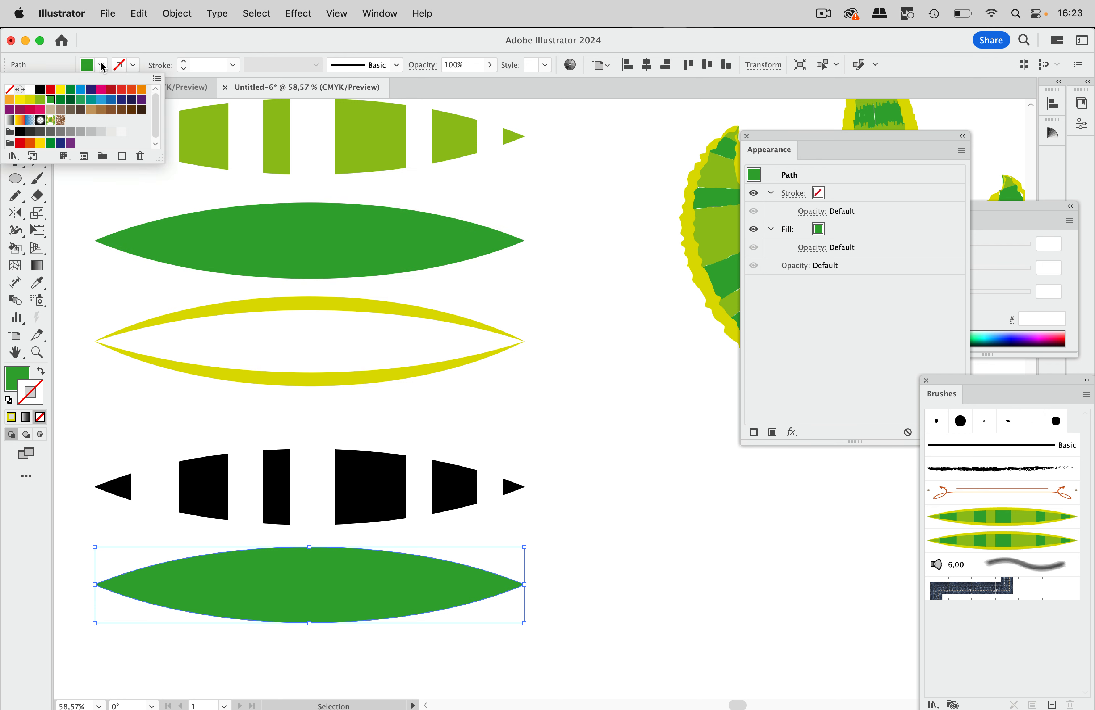
pyautogui.click(40, 89)
pyautogui.click(542, 343)
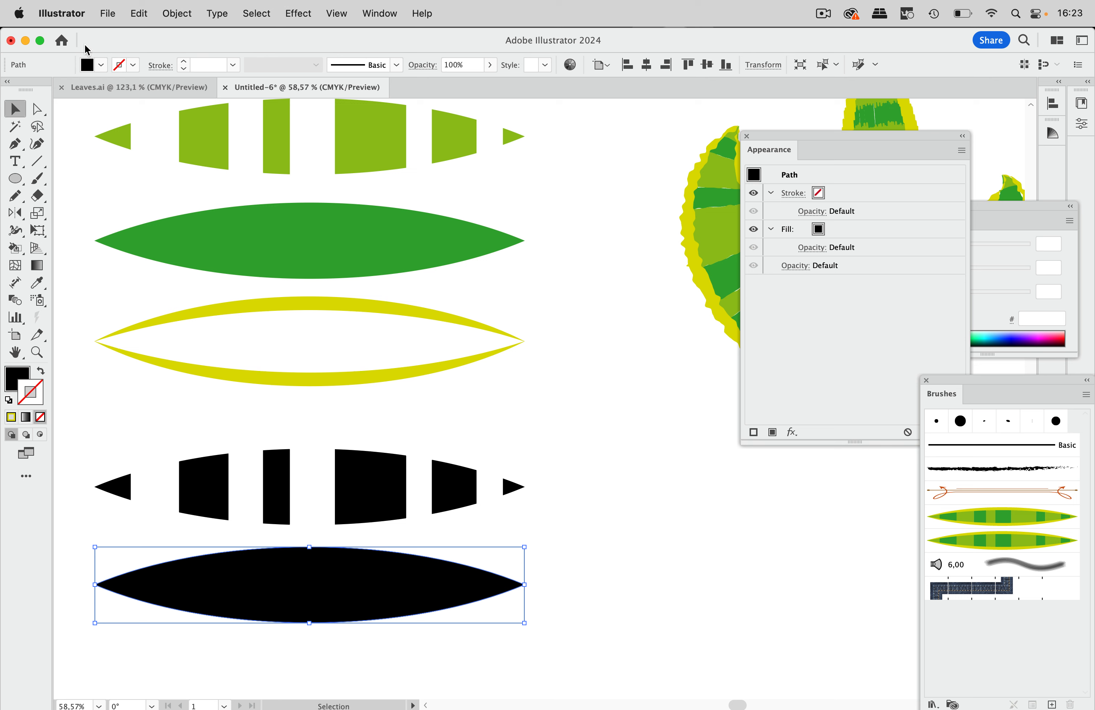
# Step: Switch the colour sliders to CMYK to check the black fill of the solid leaf copy
pyautogui.click(100, 67)
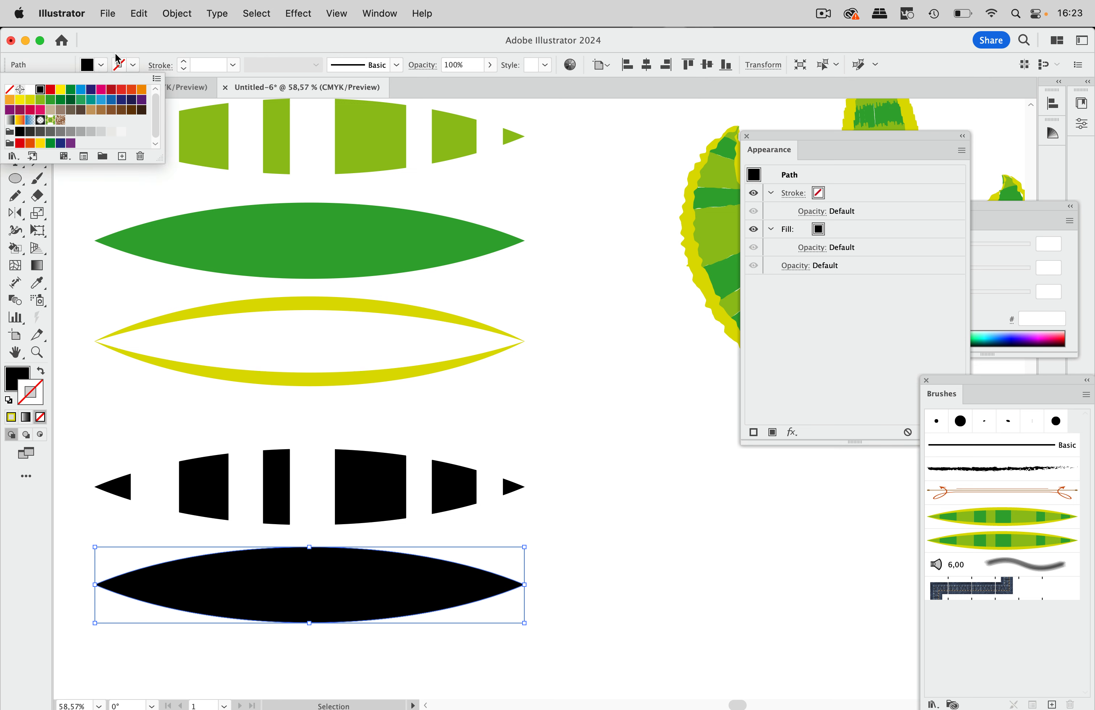
pyautogui.click(111, 65)
pyautogui.keyDown('shift'); pyautogui.click(103, 68); pyautogui.keyUp('shift')
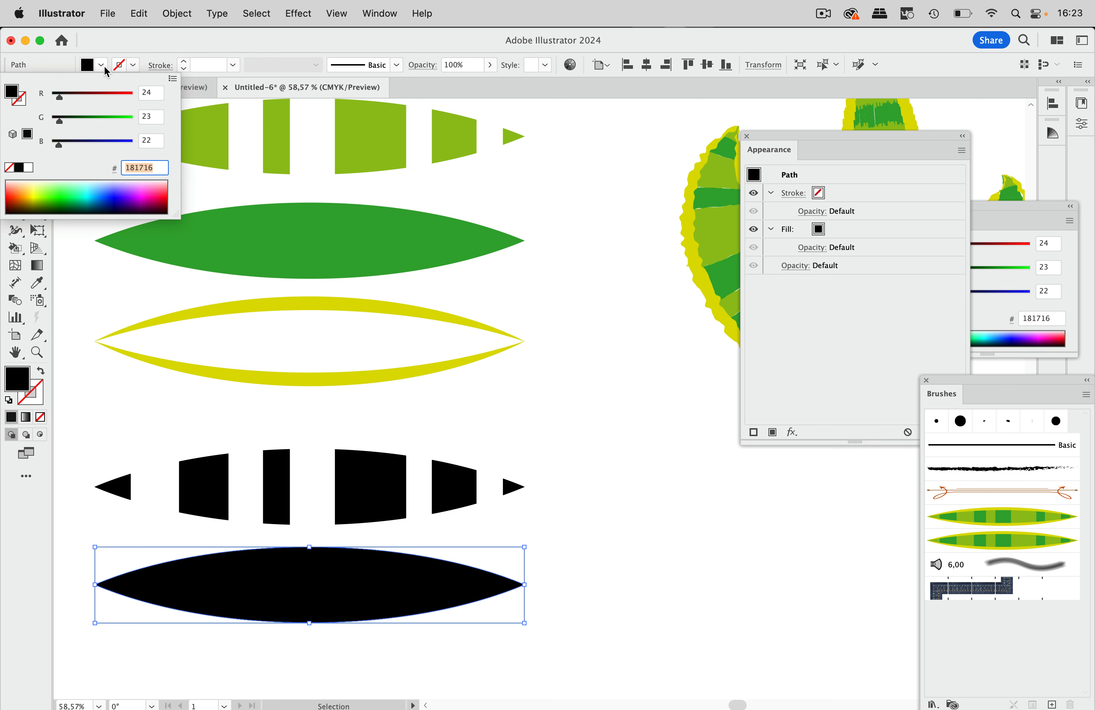
pyautogui.click(173, 77)
pyautogui.click(207, 139)
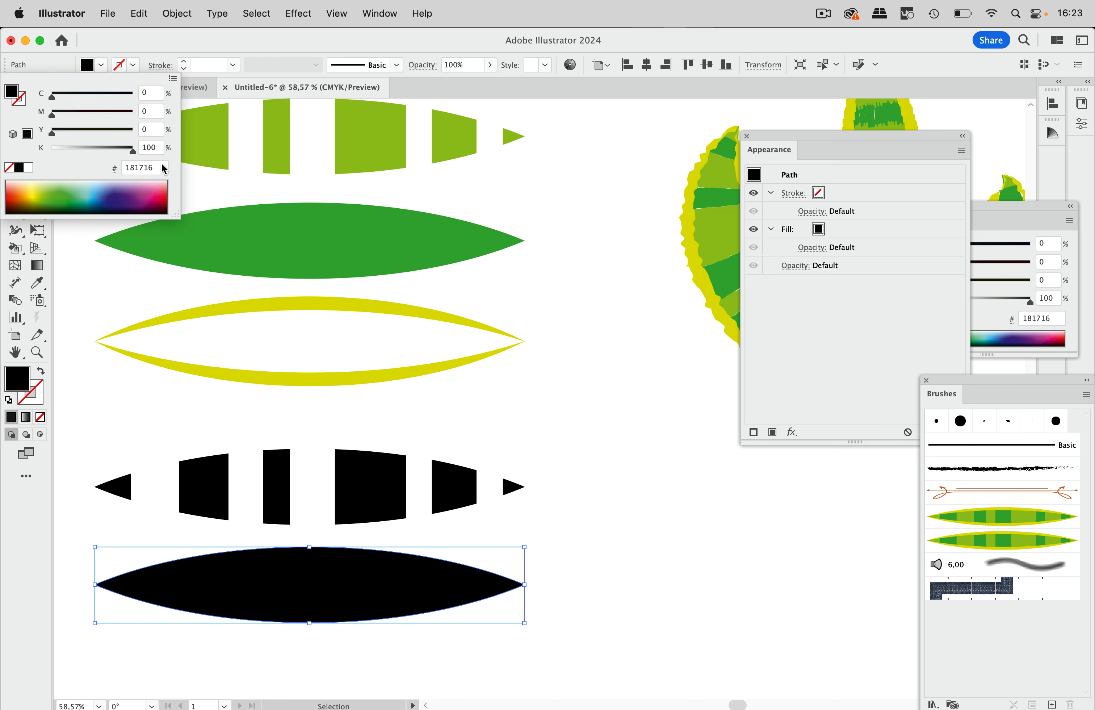
pyautogui.click(206, 39)
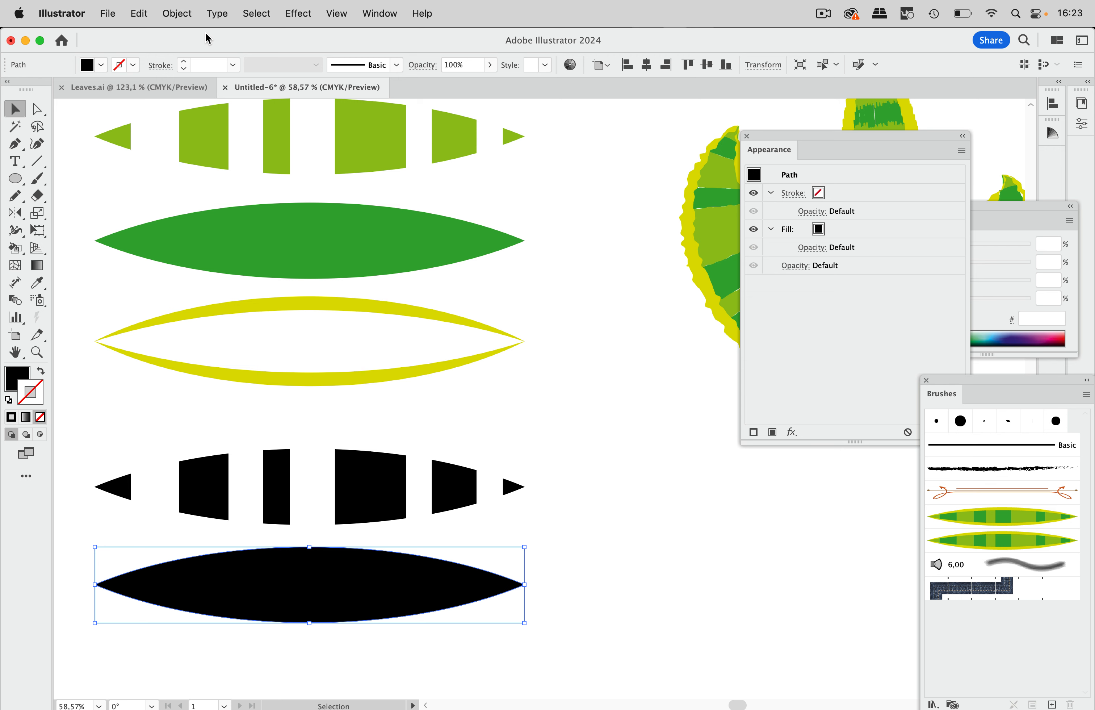
# Step: Duplicate the yellow outline shape beneath the solid black leaf and set the copy's stroke to black
pyautogui.moveTo(465, 292); pyautogui.dragTo(412, 378)
pyautogui.moveTo(434, 312); pyautogui.dragTo(406, 646)
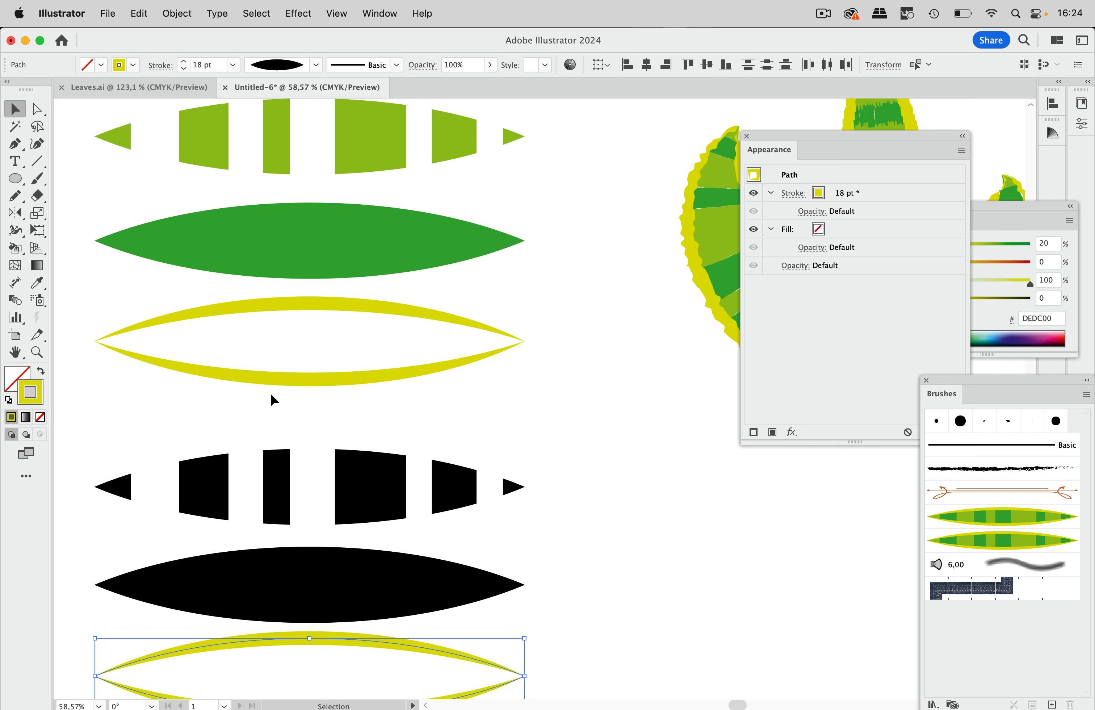
pyautogui.click(133, 64)
pyautogui.click(40, 90)
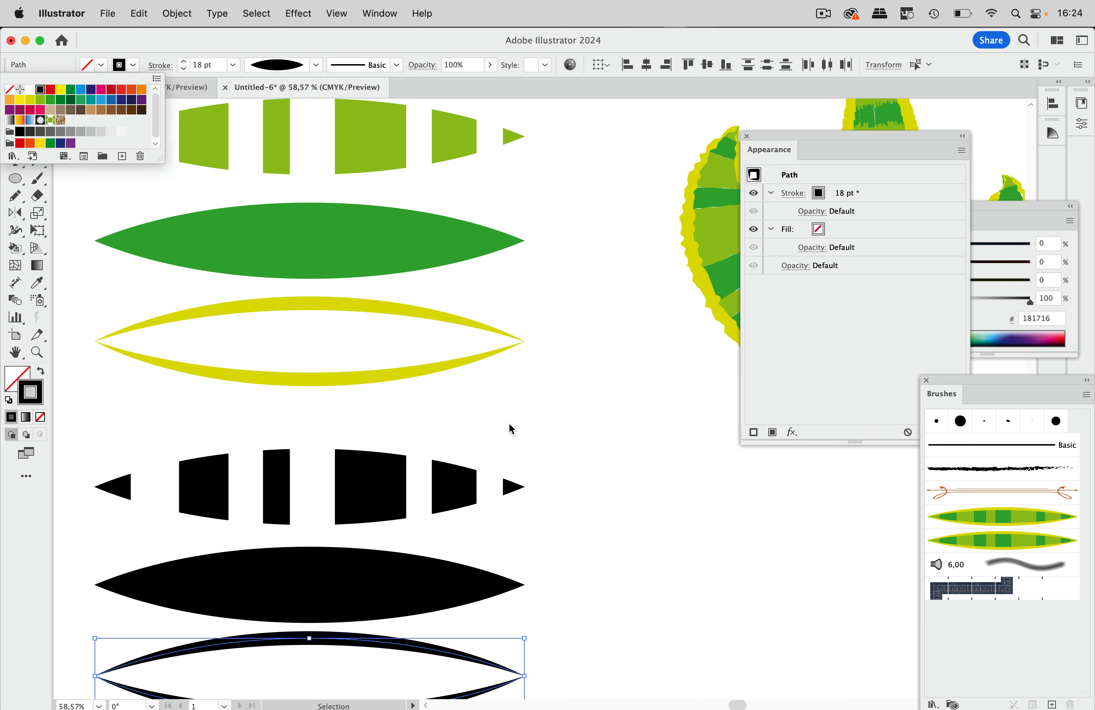
pyautogui.click(523, 418)
pyautogui.scroll(-5, 523, 418)
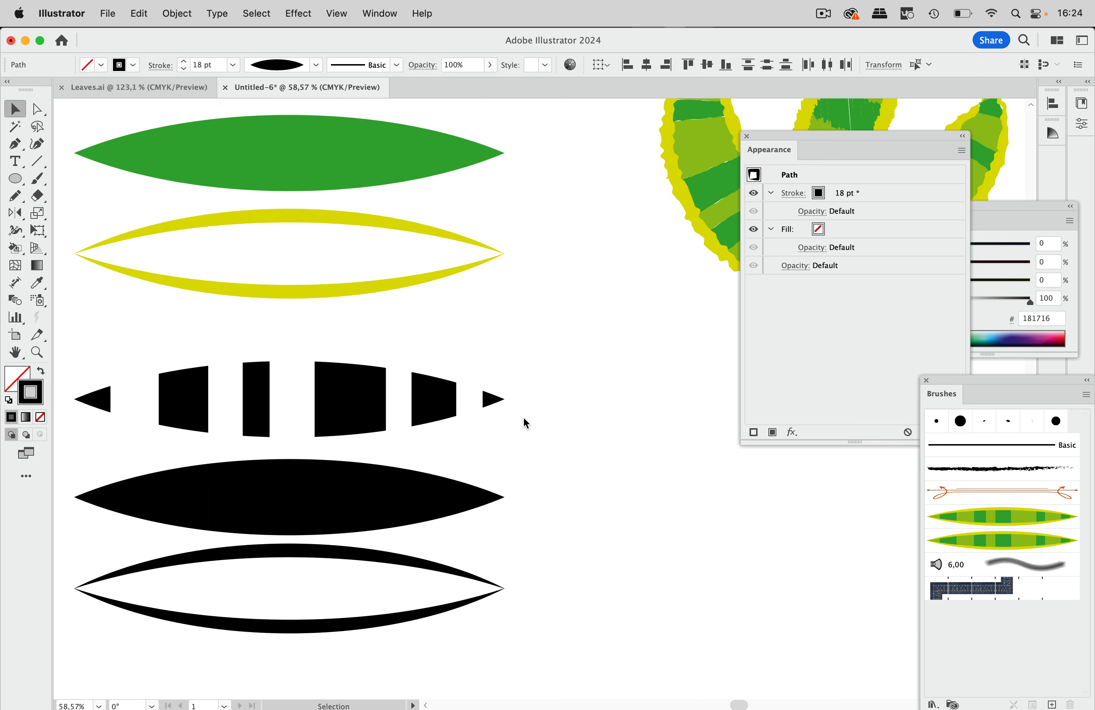
# Step: Create an art brush from the black stripes with the Tints colorization method and deselect the artwork
pyautogui.click(430, 358)
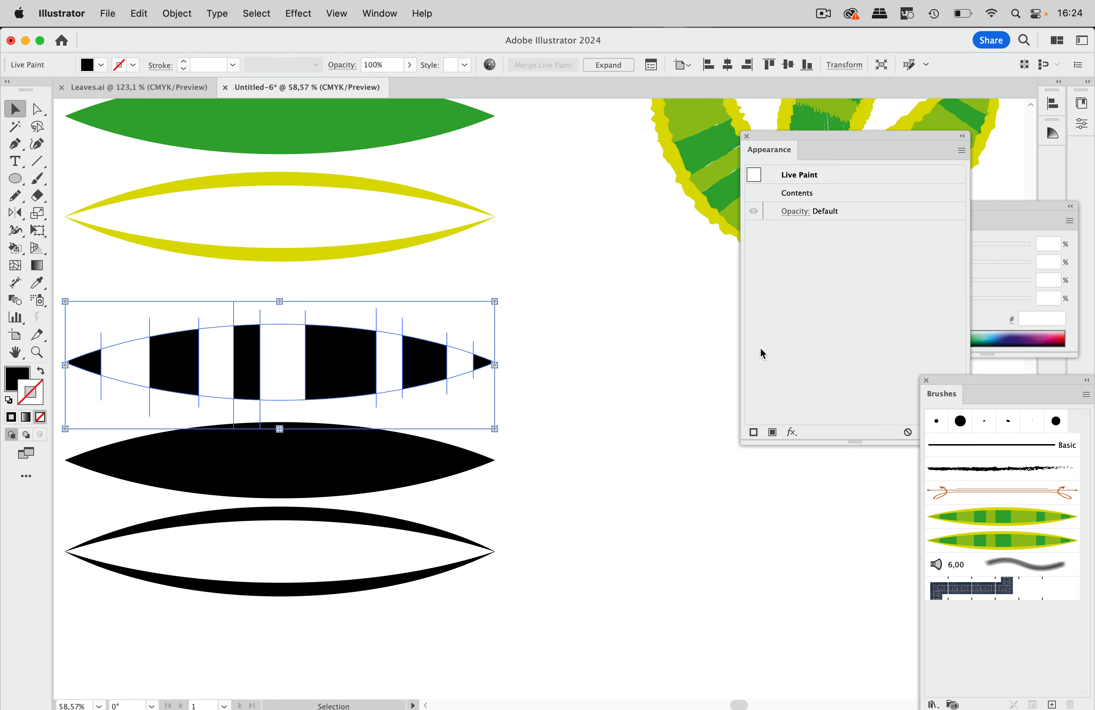
pyautogui.moveTo(958, 379); pyautogui.dragTo(632, 283)
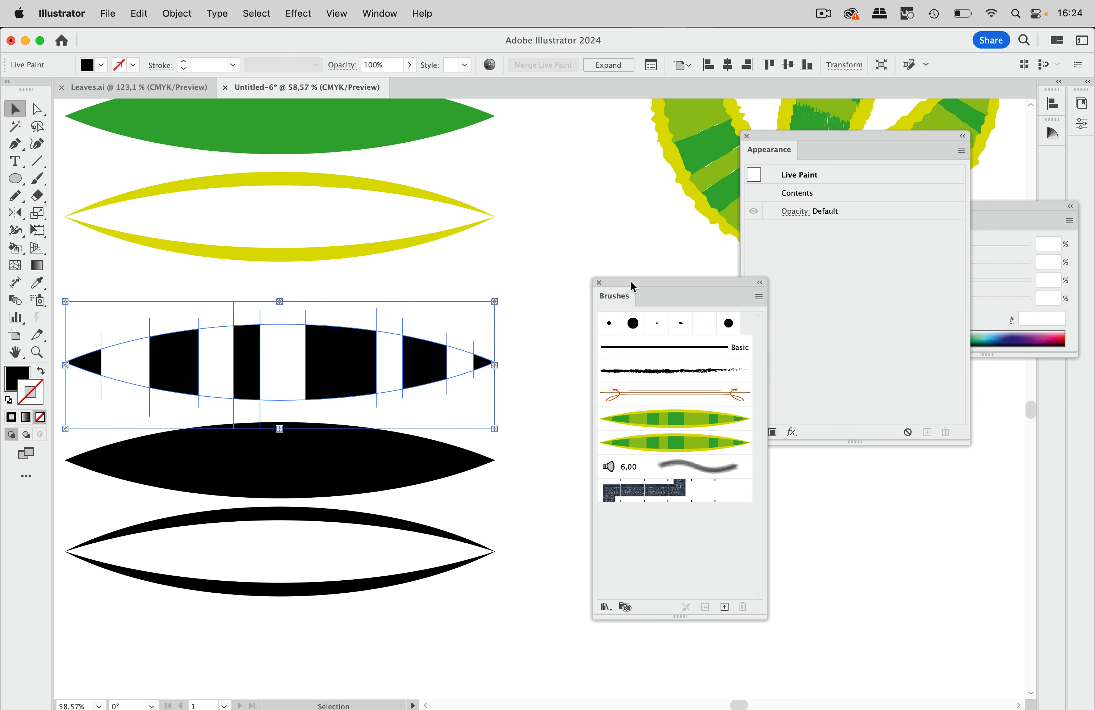
pyautogui.moveTo(427, 360)
pyautogui.mouseDown()
pyautogui.moveTo(553, 488)
pyautogui.moveTo(654, 544)
pyautogui.mouseUp()
pyautogui.click(358, 394)
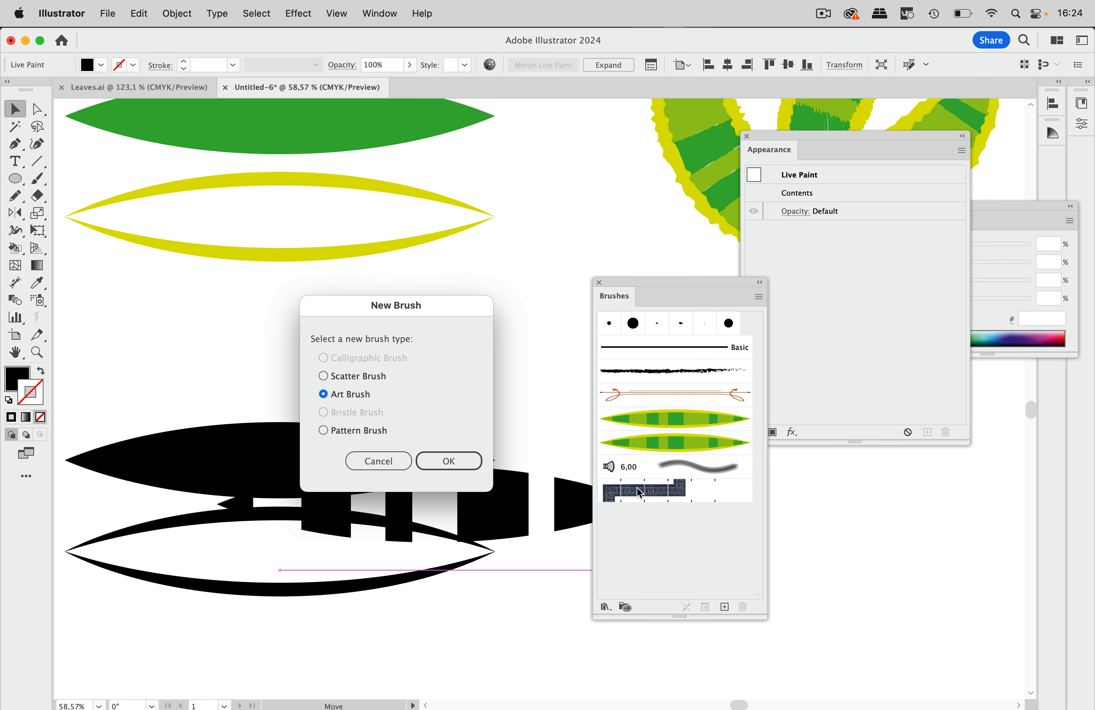
pyautogui.click(447, 460)
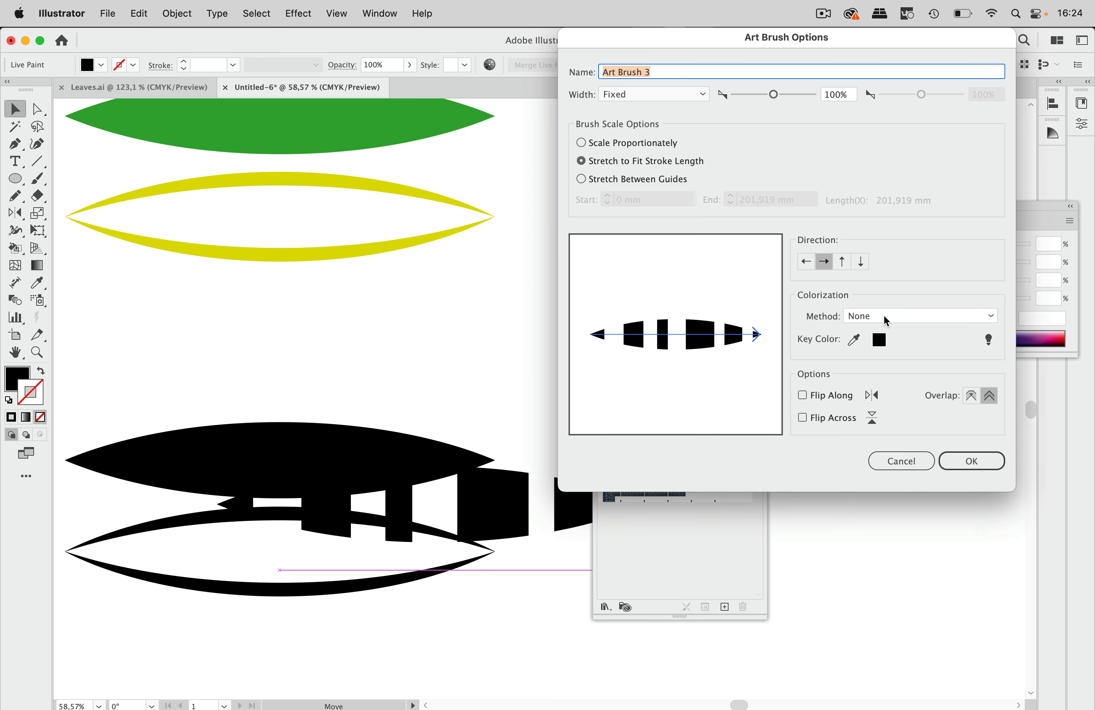
pyautogui.click(902, 316)
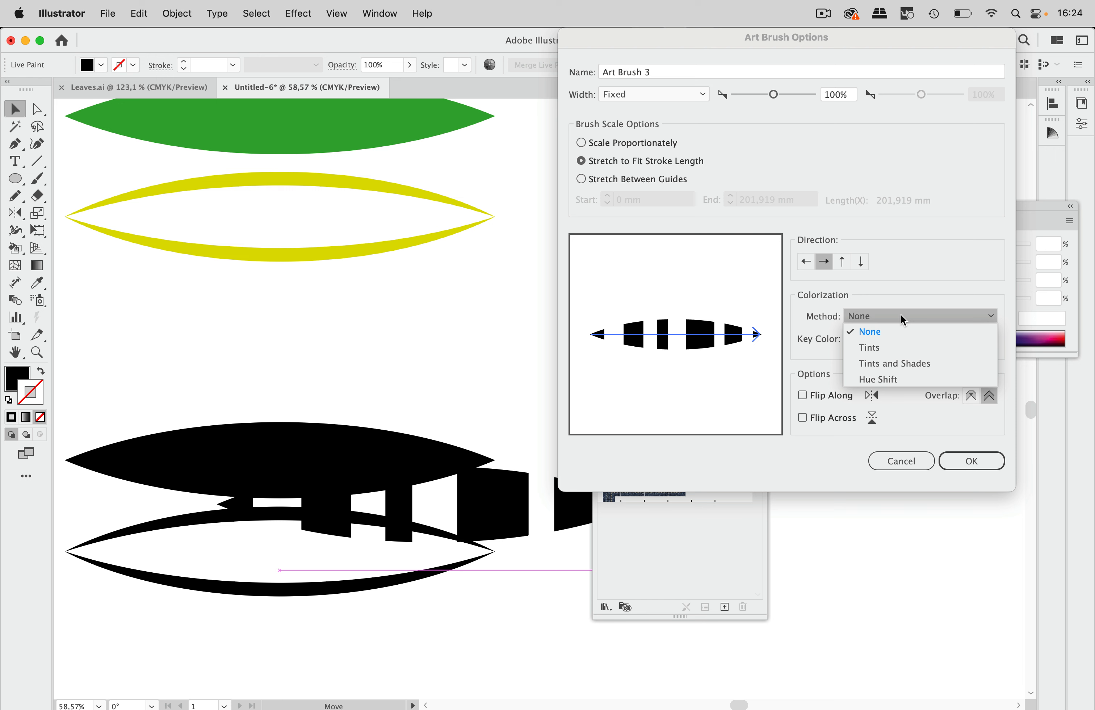
pyautogui.click(881, 344)
pyautogui.click(979, 460)
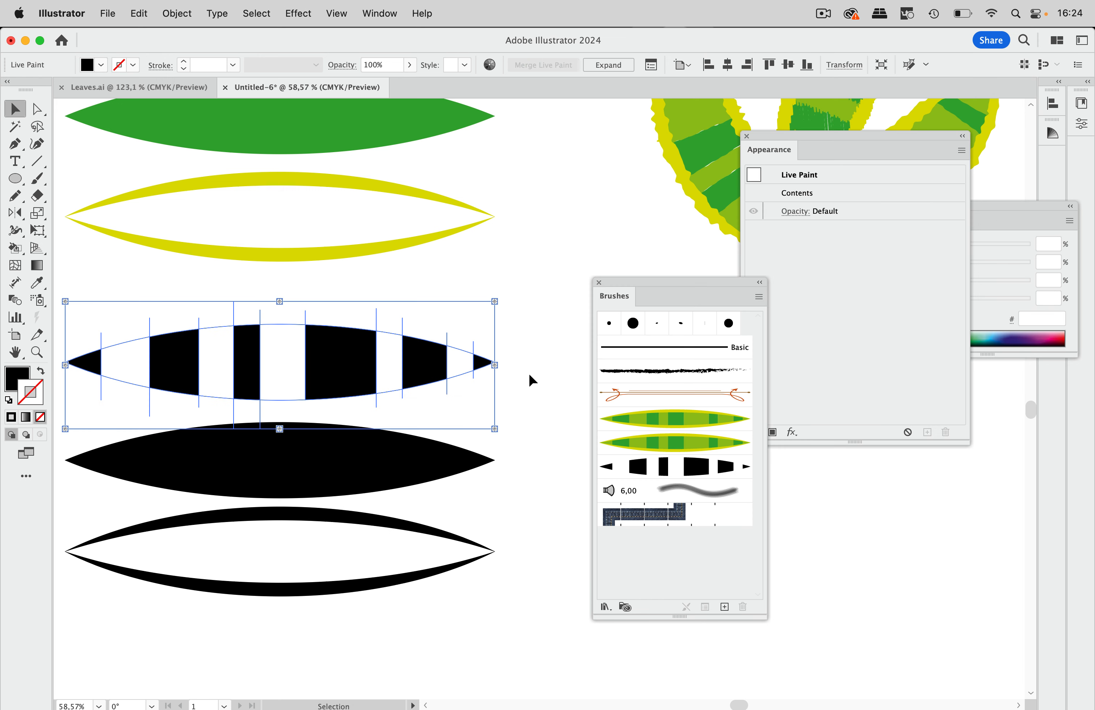
pyautogui.click(531, 379)
# Step: Create an art brush from the solid black leaf shape with the Tints colorization method
pyautogui.scroll(-2, 530, 379)
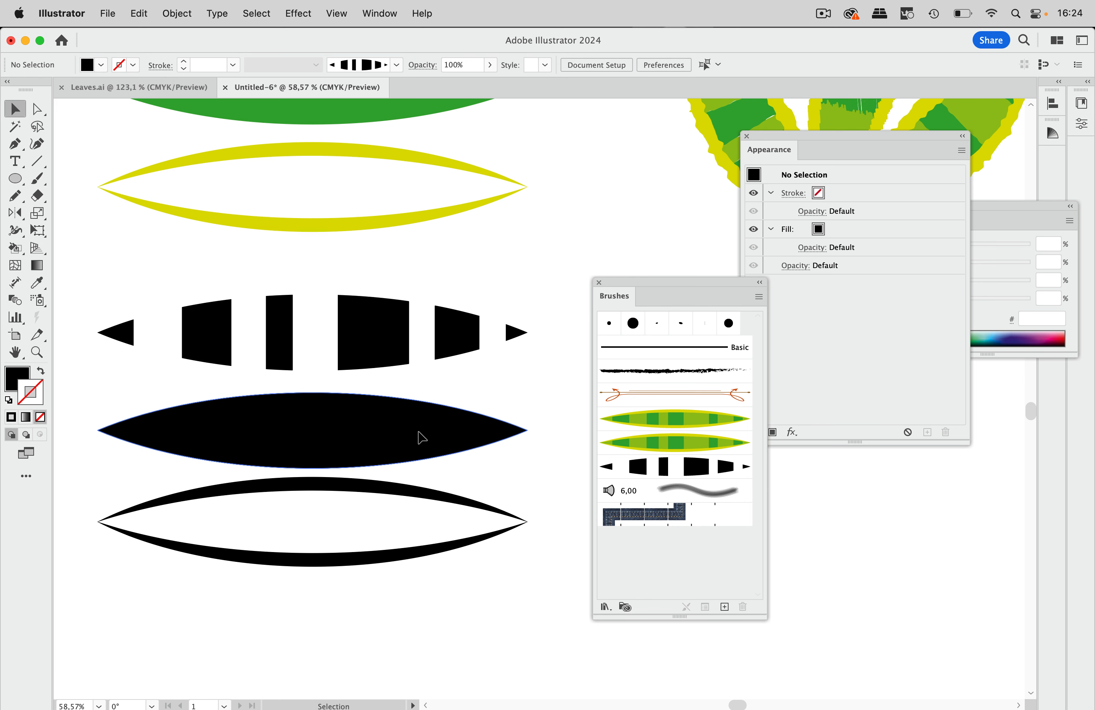
pyautogui.moveTo(422, 437); pyautogui.dragTo(682, 576)
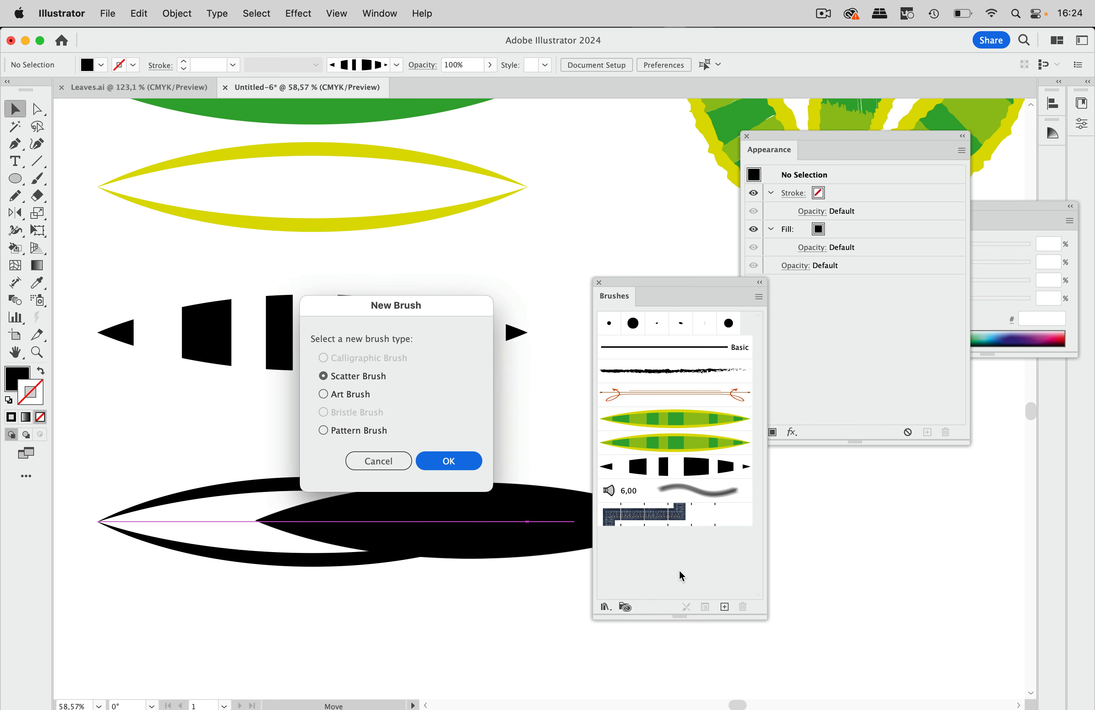
pyautogui.click(353, 397)
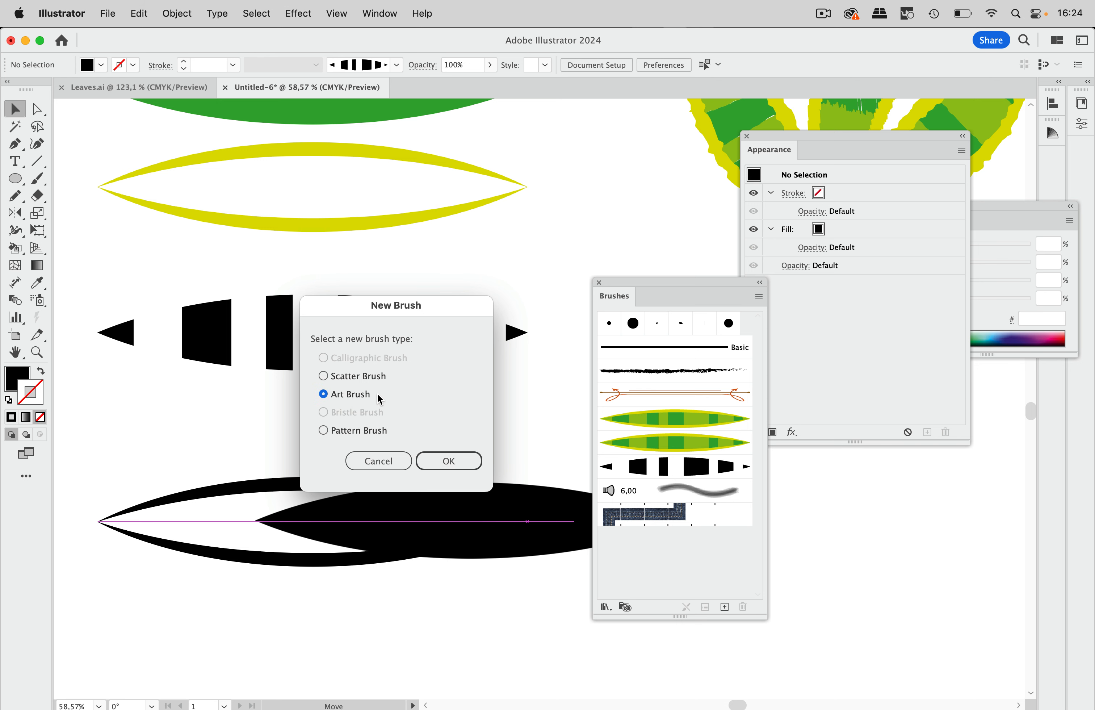
pyautogui.click(453, 459)
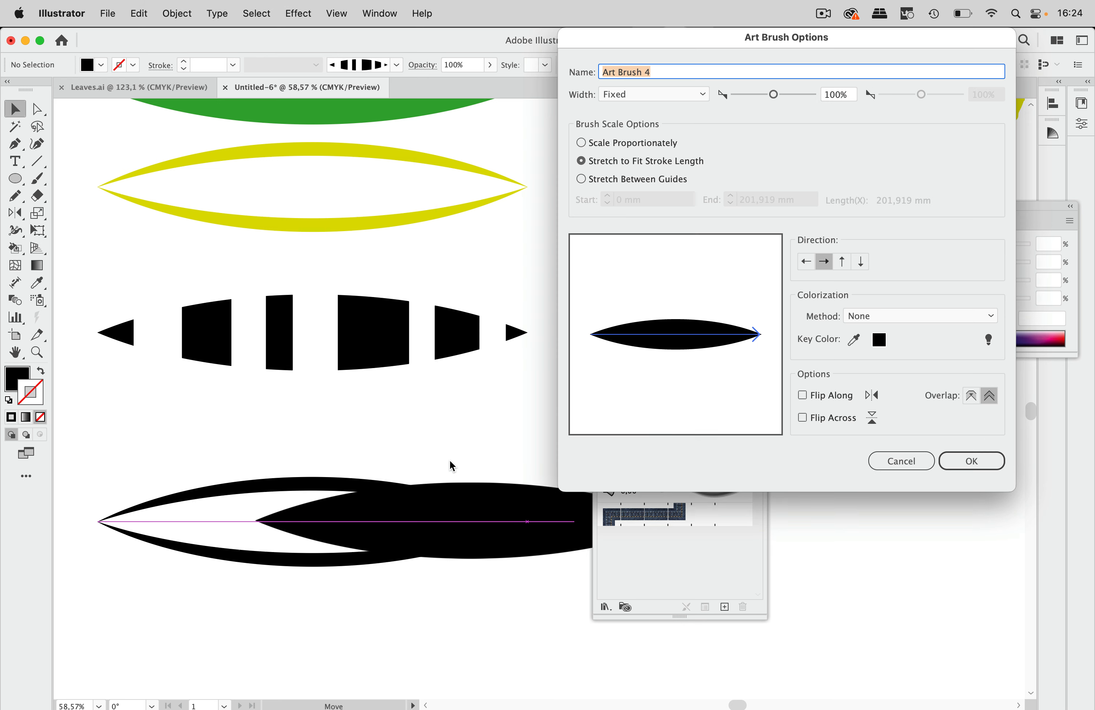
pyautogui.click(906, 316)
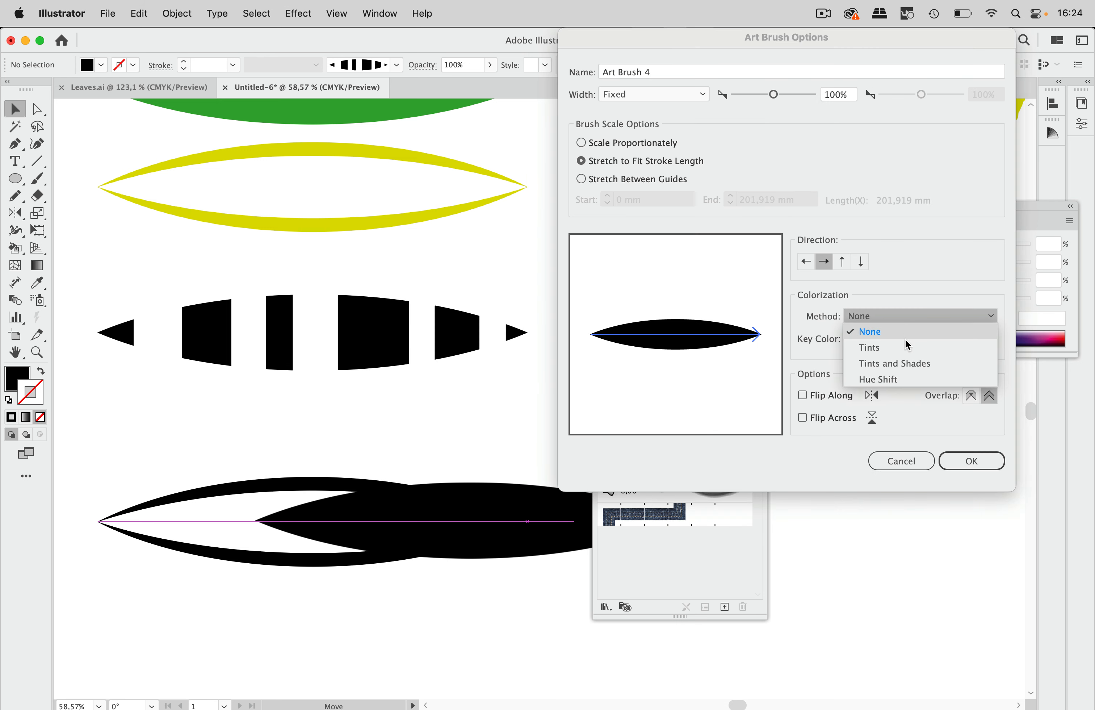
pyautogui.click(906, 345)
pyautogui.click(961, 464)
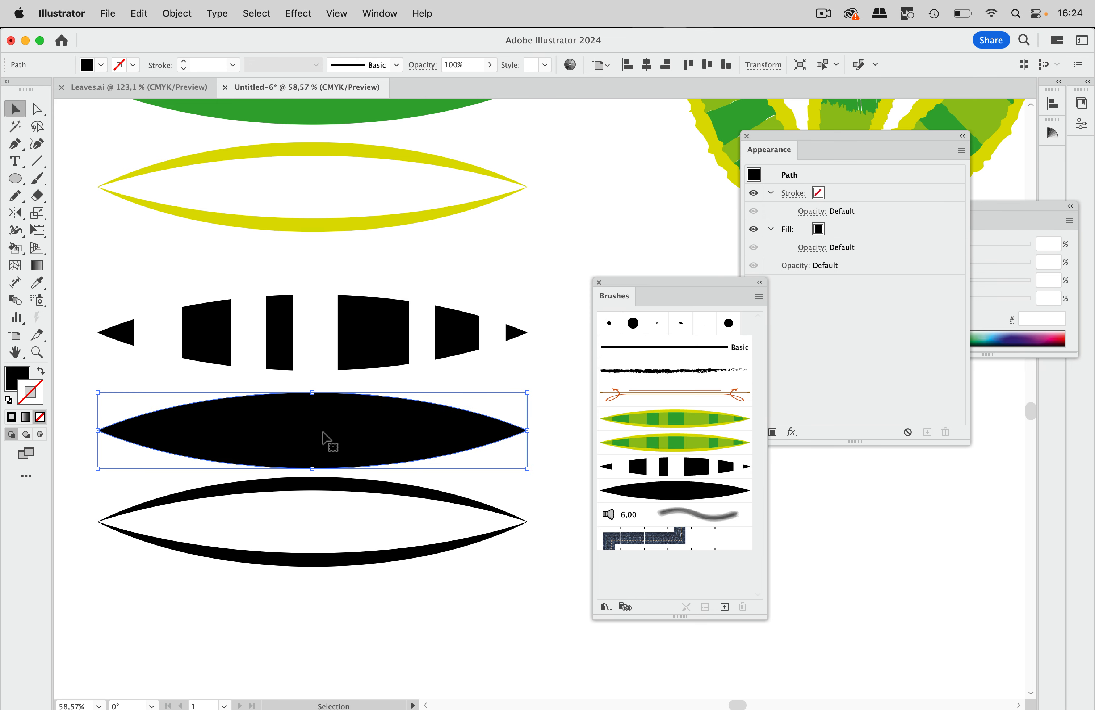
# Step: Create an art brush from the black leaf outline shape with the Tints colorization method
pyautogui.click(443, 562)
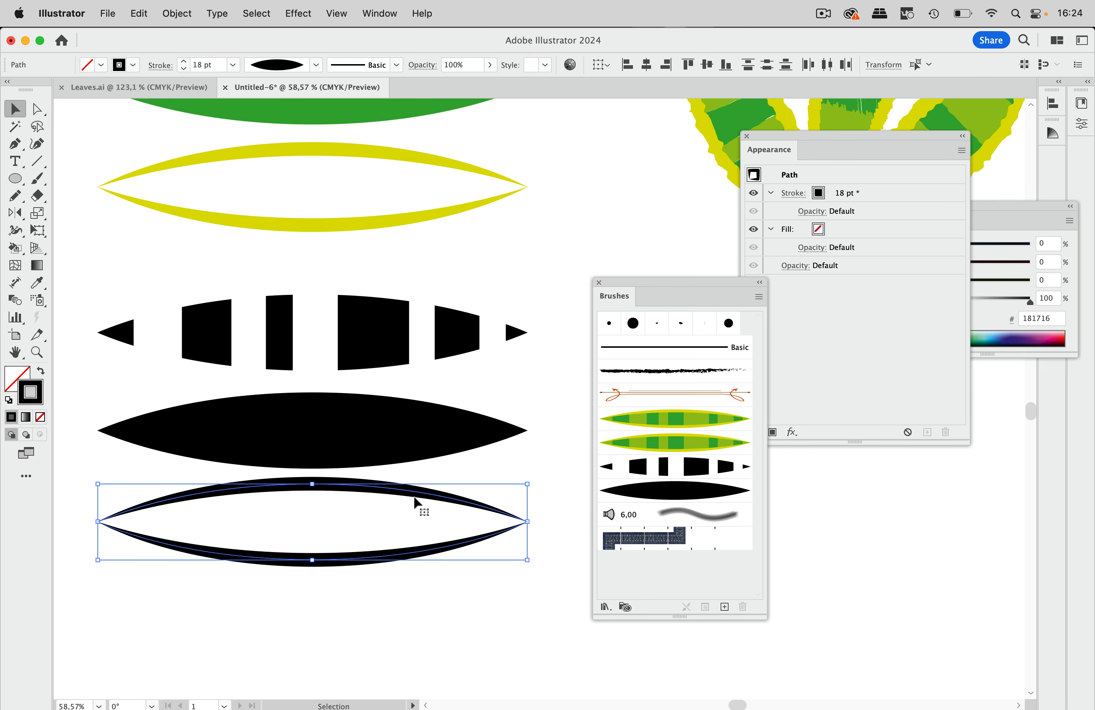
pyautogui.moveTo(425, 498); pyautogui.dragTo(541, 587)
pyautogui.moveTo(666, 575); pyautogui.dragTo(666, 576)
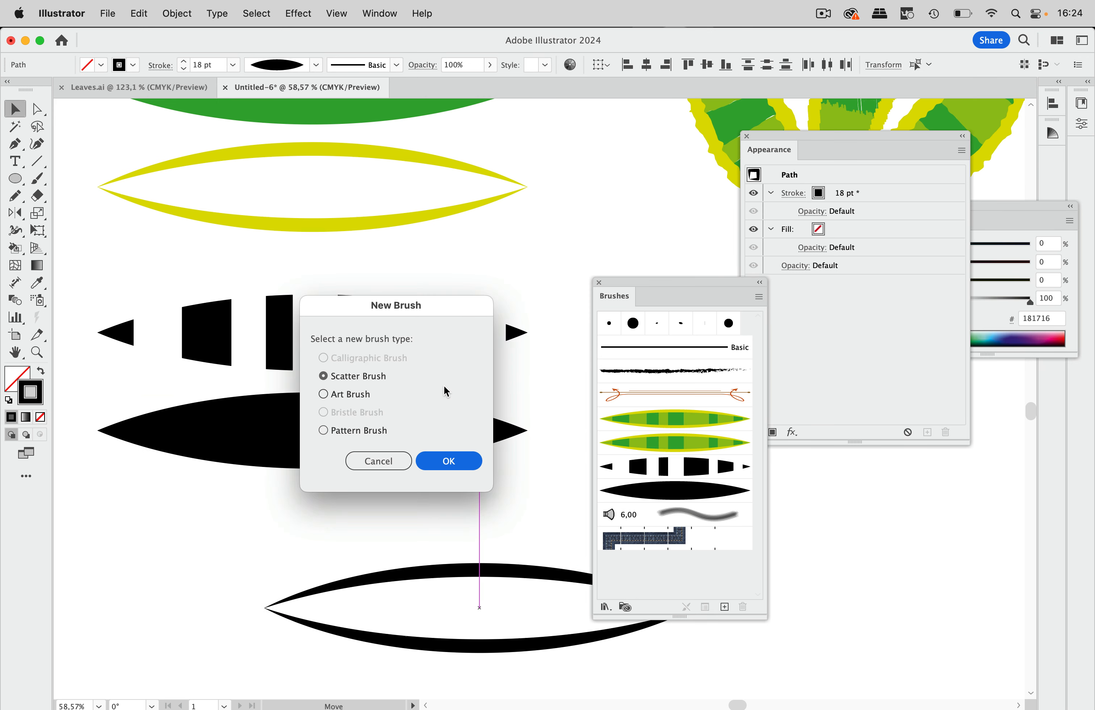
pyautogui.click(350, 394)
pyautogui.click(442, 460)
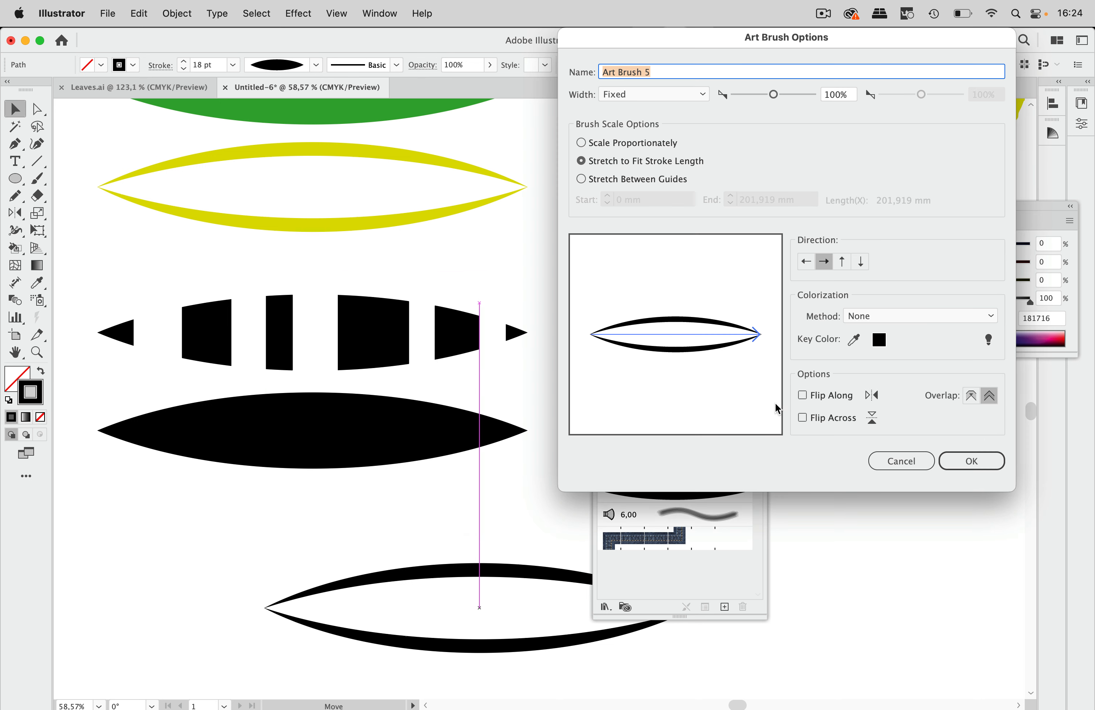
pyautogui.click(897, 317)
pyautogui.click(908, 347)
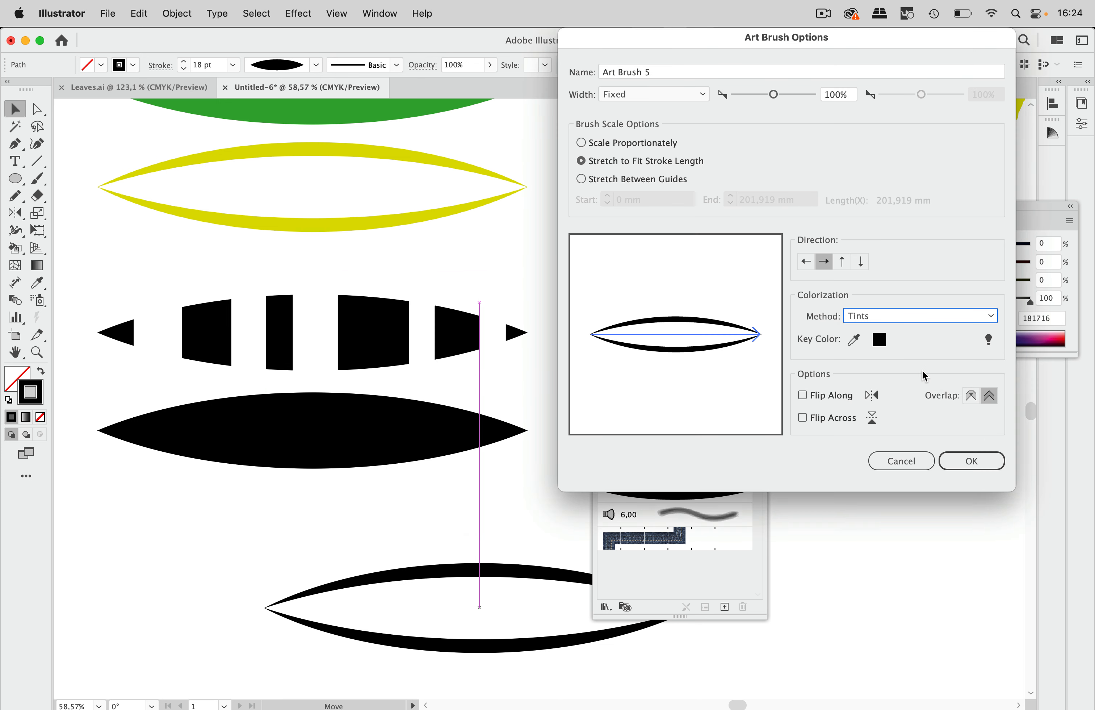
pyautogui.click(970, 460)
# Step: Duplicate the group of three striped leaves horizontally beside the originals
pyautogui.scroll(-3, 521, 442)
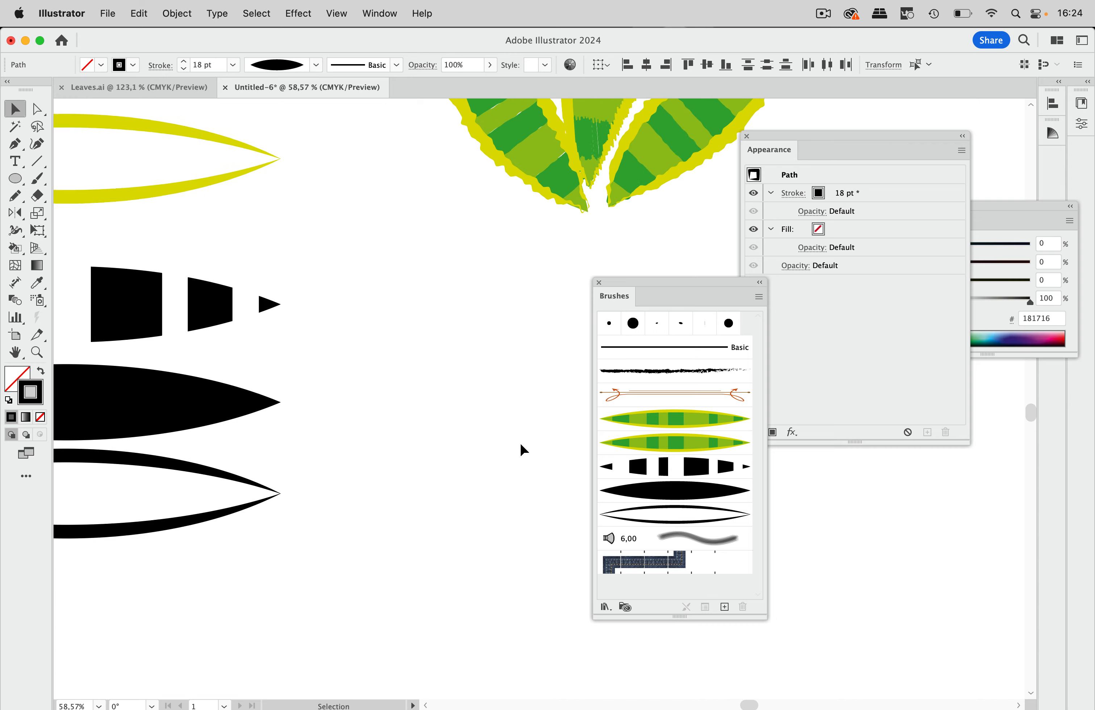
pyautogui.scroll(8, 520, 442)
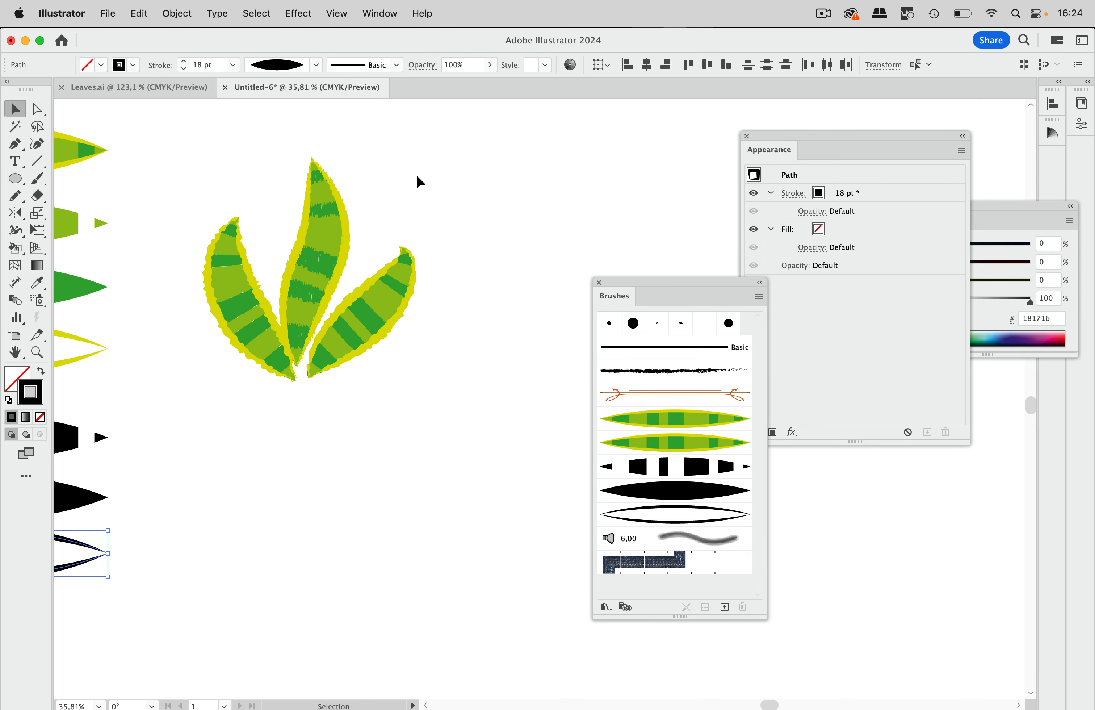
pyautogui.moveTo(222, 314); pyautogui.dragTo(509, 323)
pyautogui.hscroll(5, 511, 323)
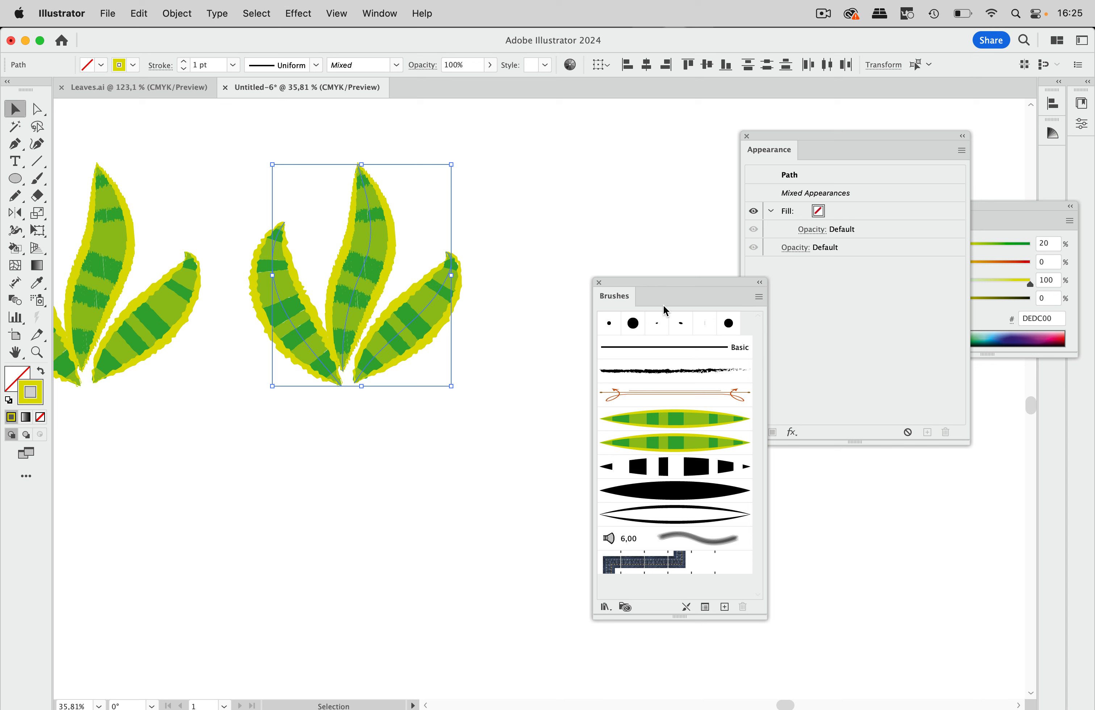
# Step: Clear the appearance of the three copied leaf paths
pyautogui.moveTo(719, 289); pyautogui.dragTo(591, 472)
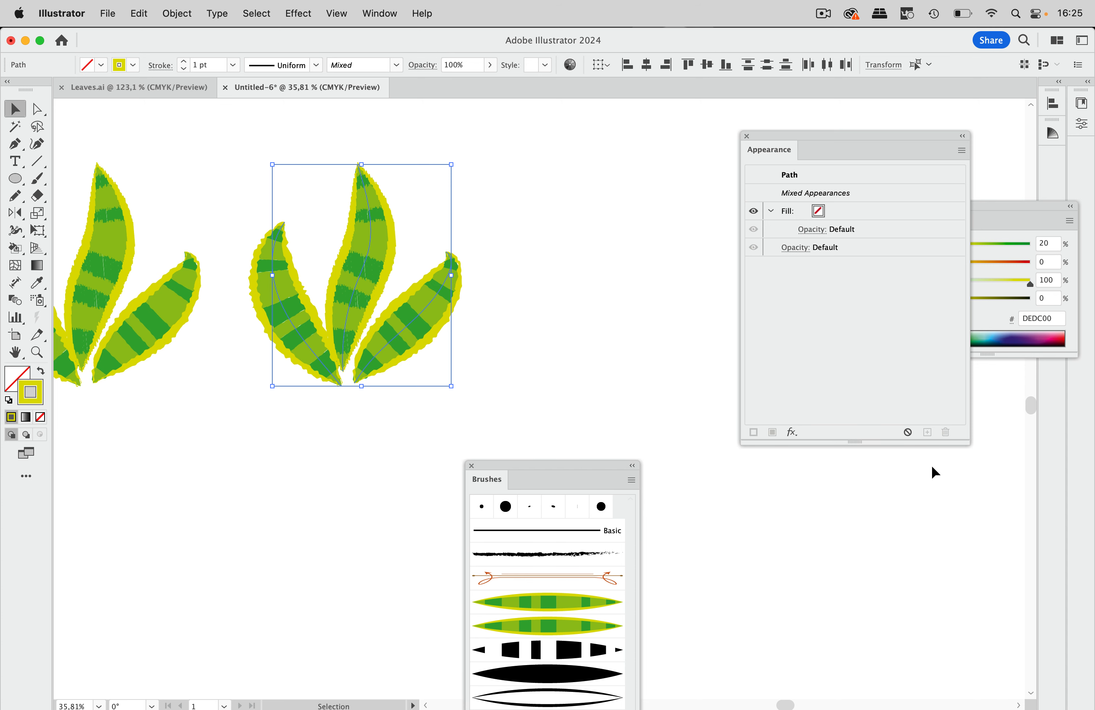
pyautogui.click(907, 432)
pyautogui.scroll(-3, 540, 276)
pyautogui.scroll(5, 540, 277)
# Step: Apply the solid leaf brush Art Brush 4 to the three bare paths and set the stroke to green 37AA32
pyautogui.moveTo(546, 467); pyautogui.dragTo(548, 248)
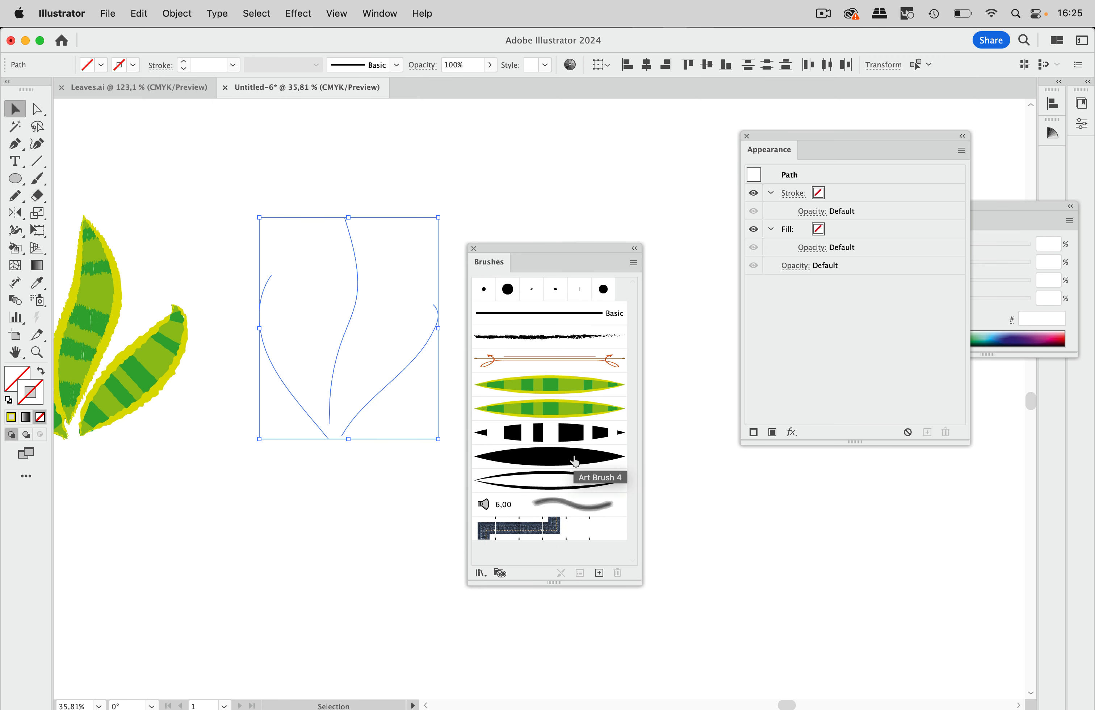
pyautogui.click(574, 461)
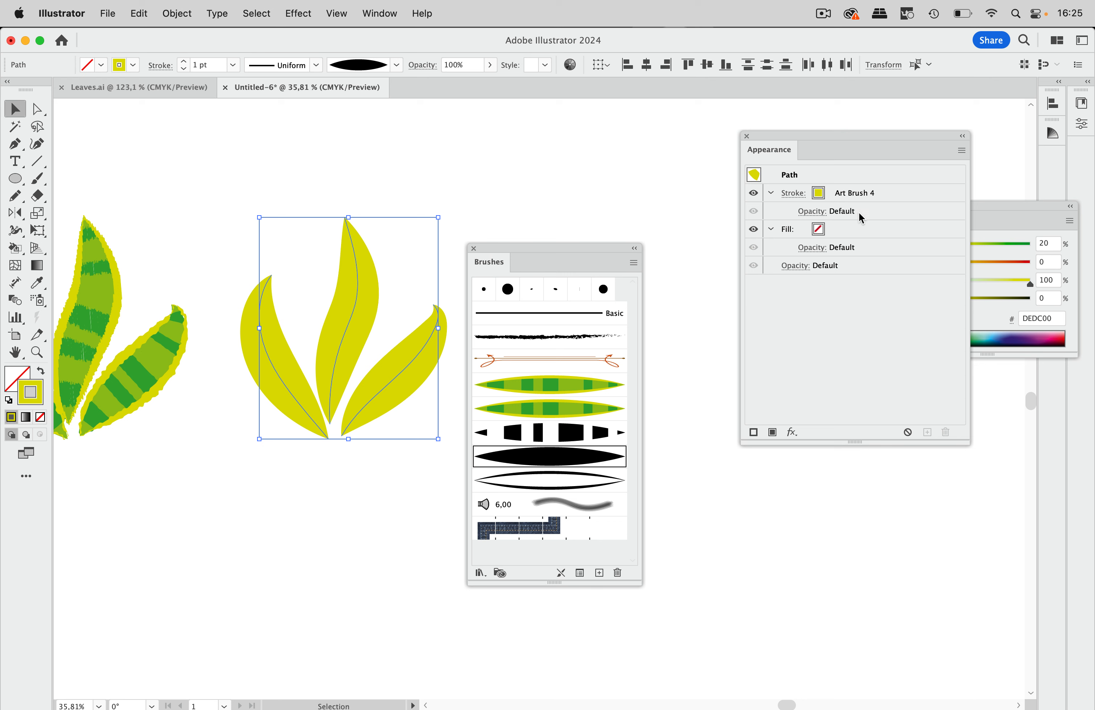
pyautogui.click(818, 195)
pyautogui.click(831, 193)
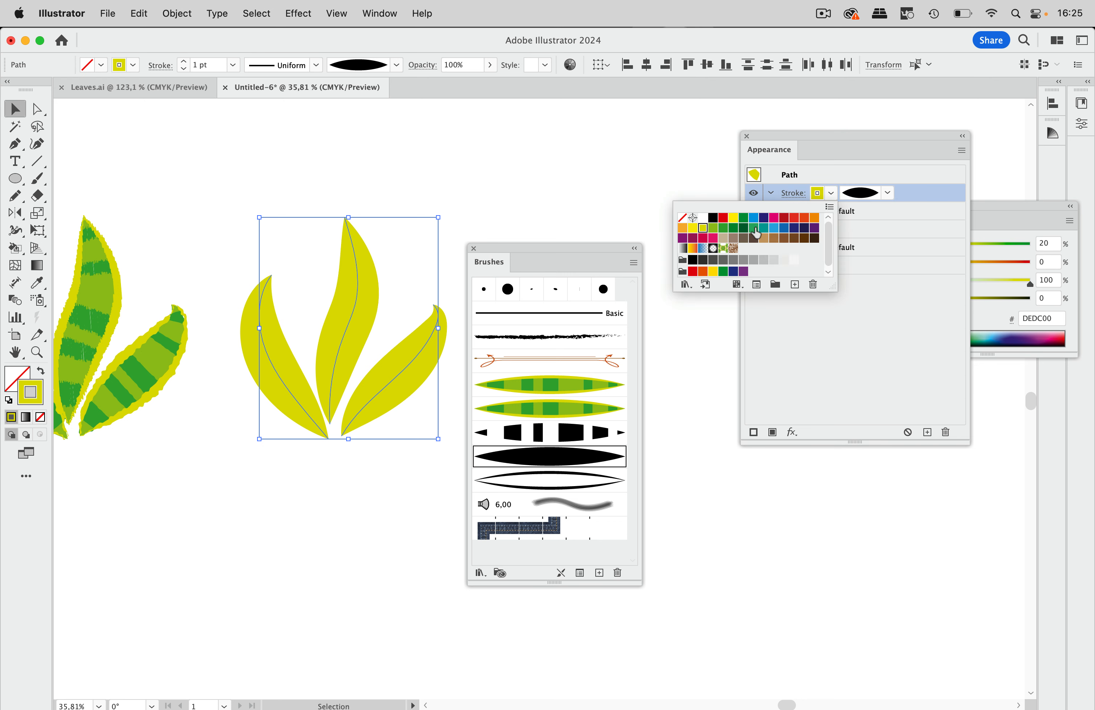
pyautogui.click(723, 229)
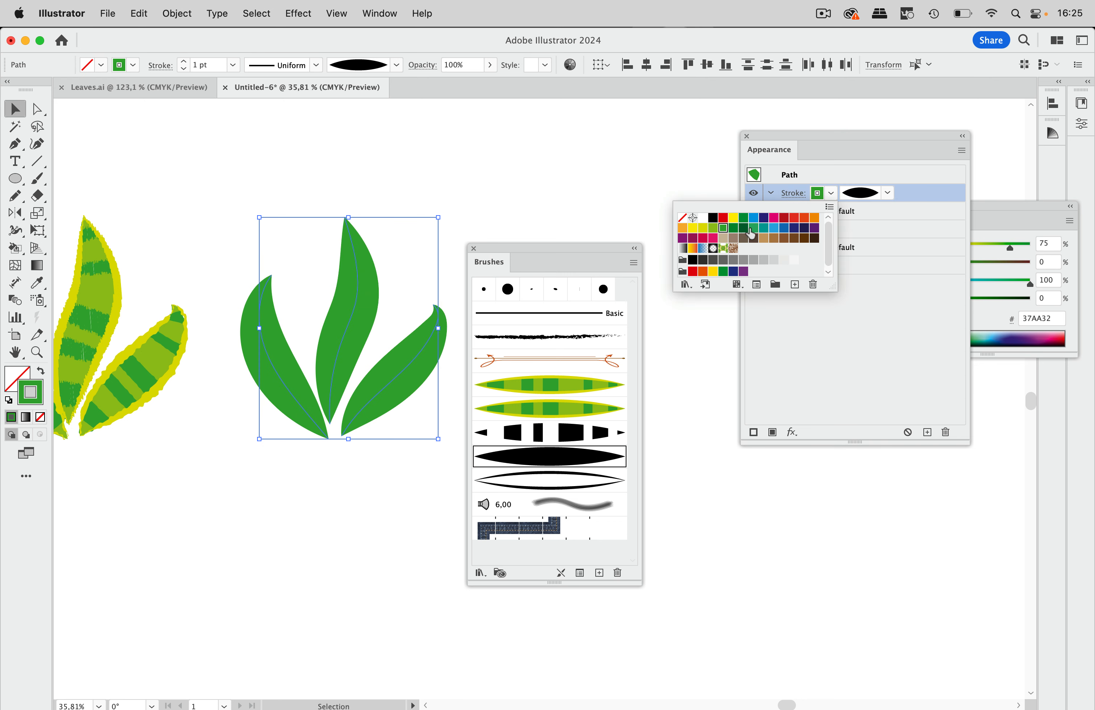
pyautogui.click(933, 197)
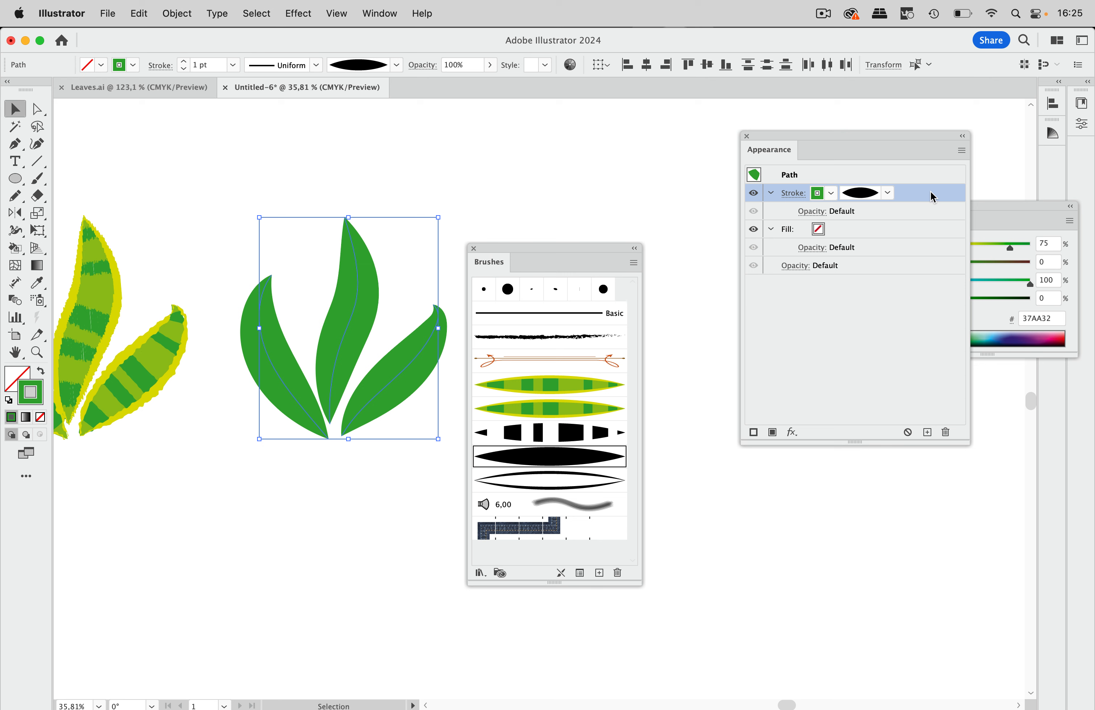
# Step: Add a second stroke above the solid green one with the stripe brush in light green 94C11A
pyautogui.click(927, 432)
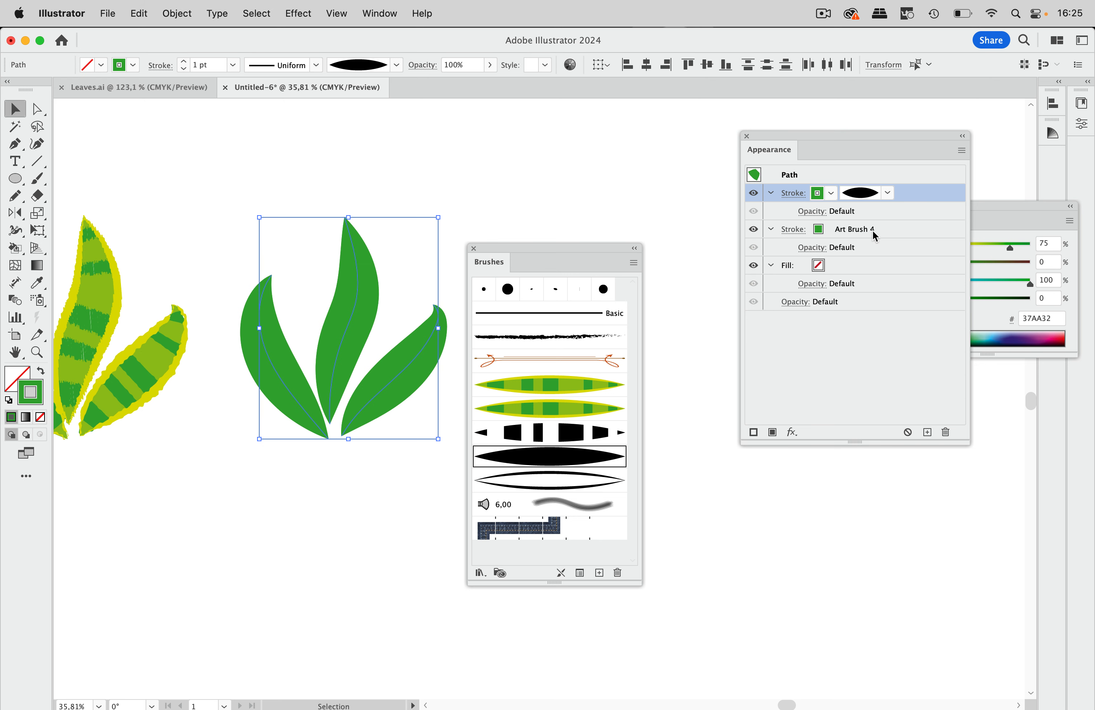
pyautogui.click(889, 196)
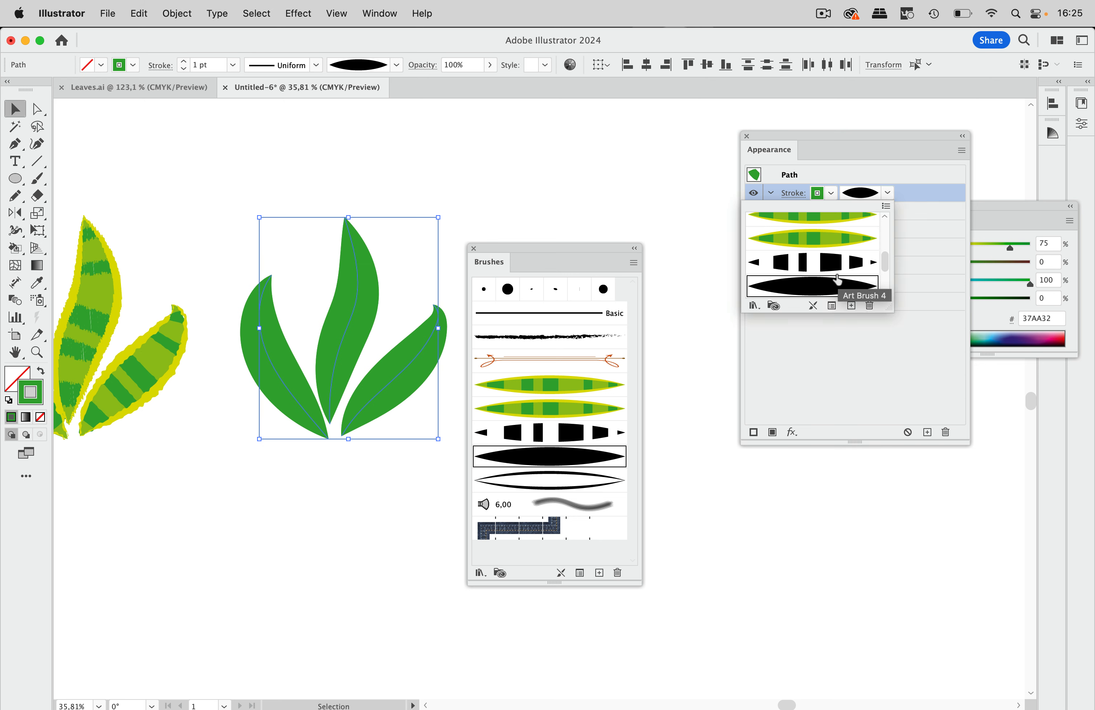
pyautogui.click(840, 266)
pyautogui.click(831, 194)
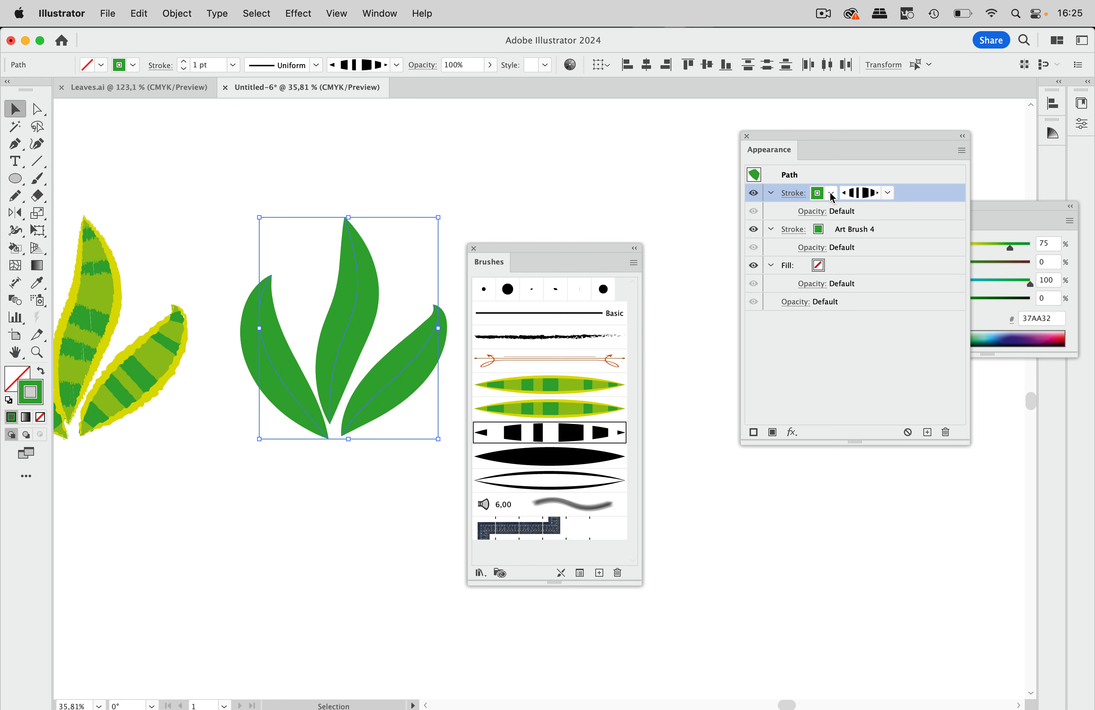
pyautogui.click(831, 194)
pyautogui.click(714, 227)
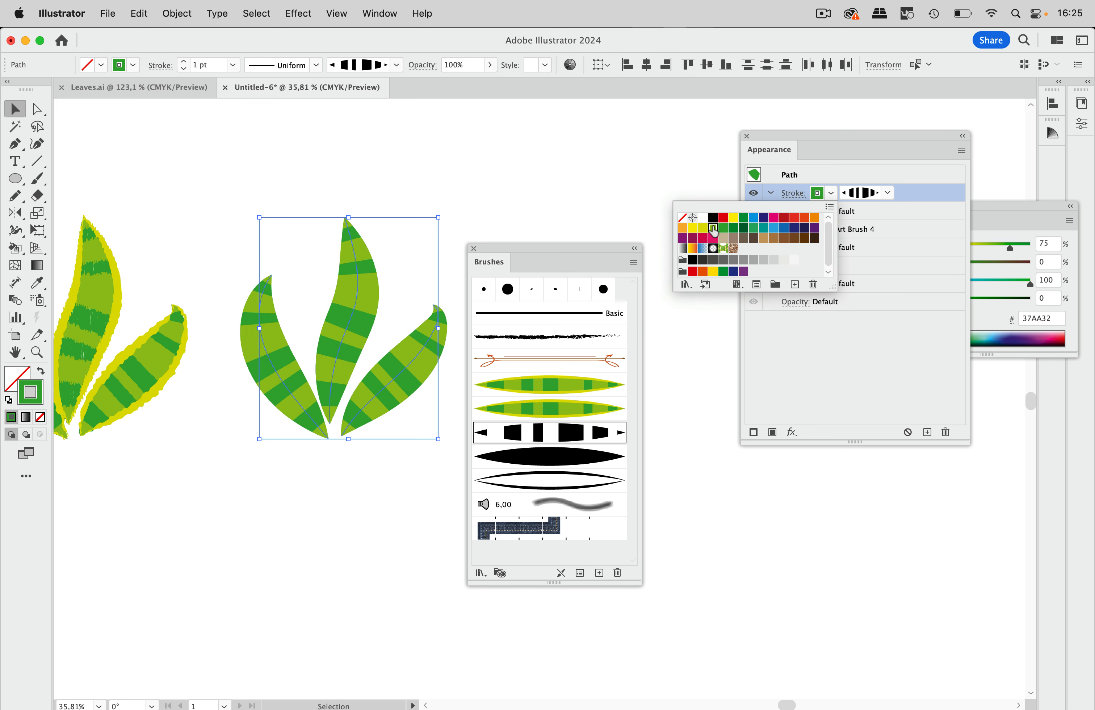
pyautogui.click(911, 196)
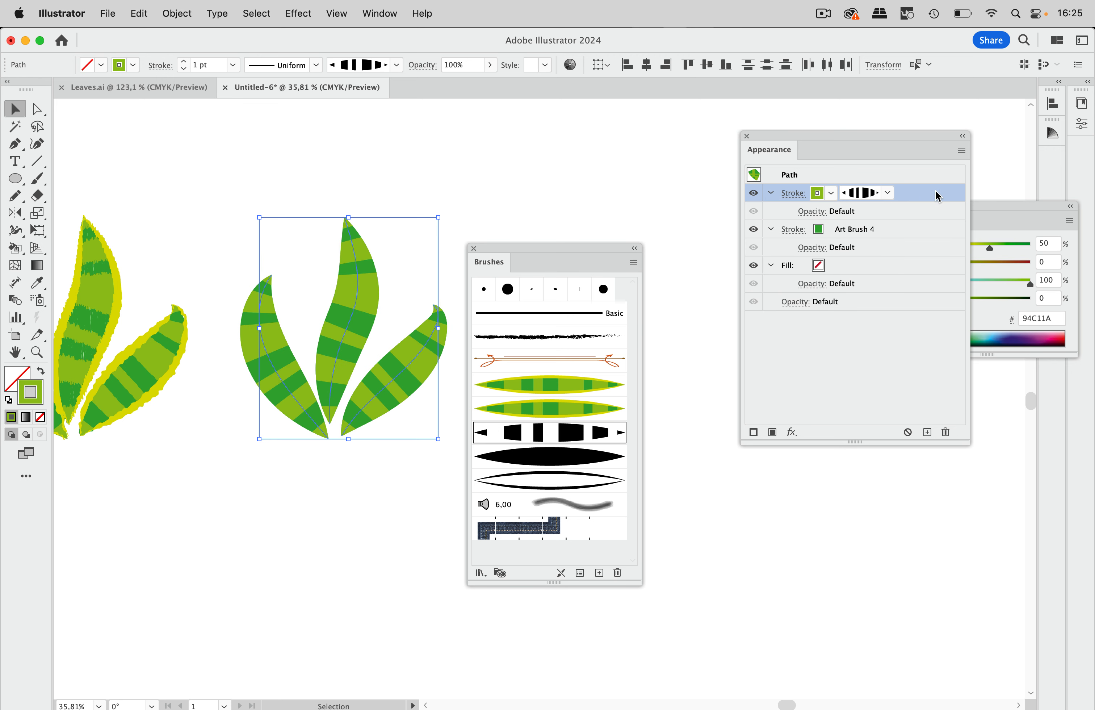
# Step: Add a third stroke on top with the leaf outline brush in yellow DEDC00
pyautogui.click(927, 432)
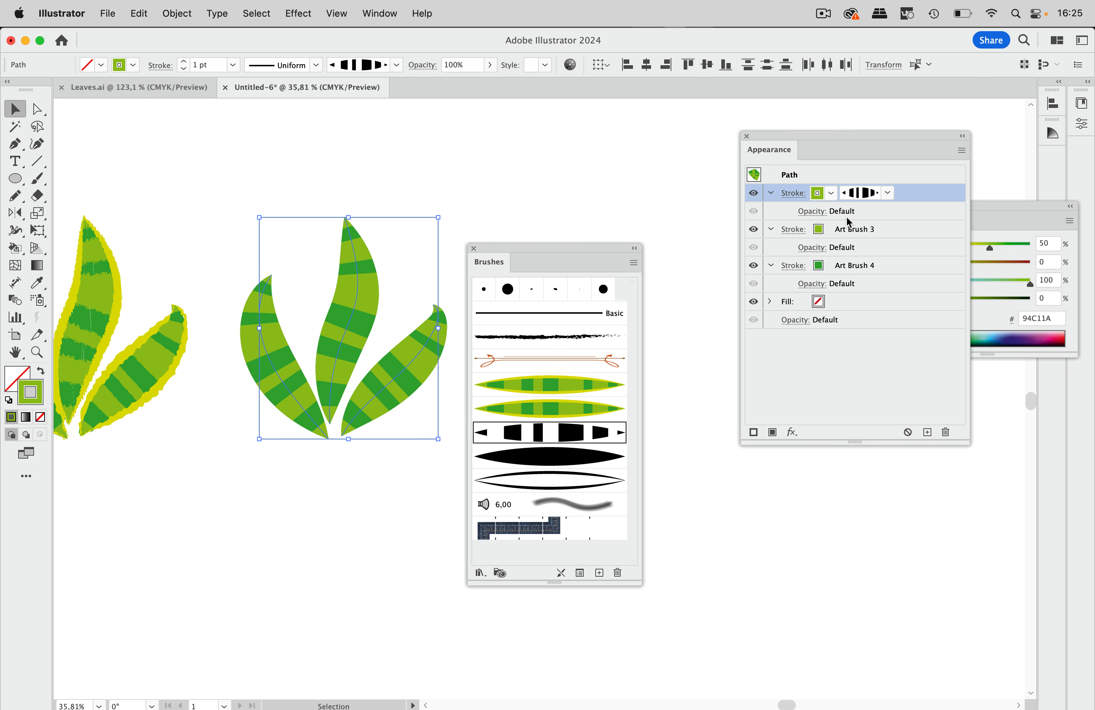
pyautogui.click(889, 197)
pyautogui.scroll(-3, 840, 278)
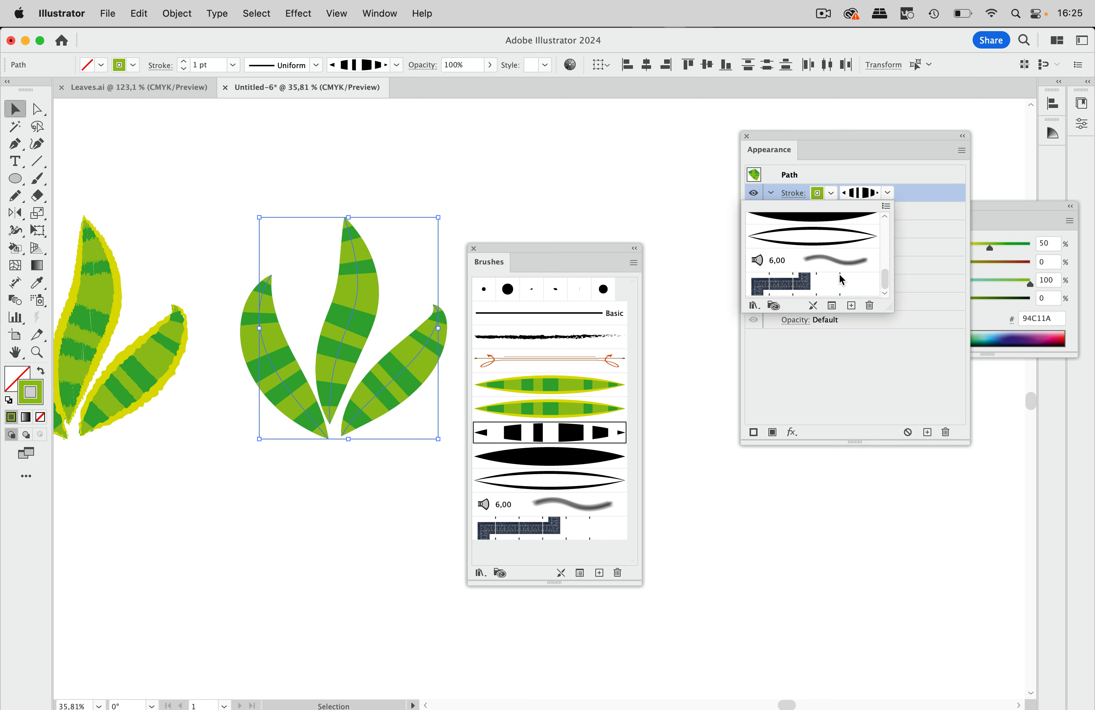
pyautogui.click(840, 239)
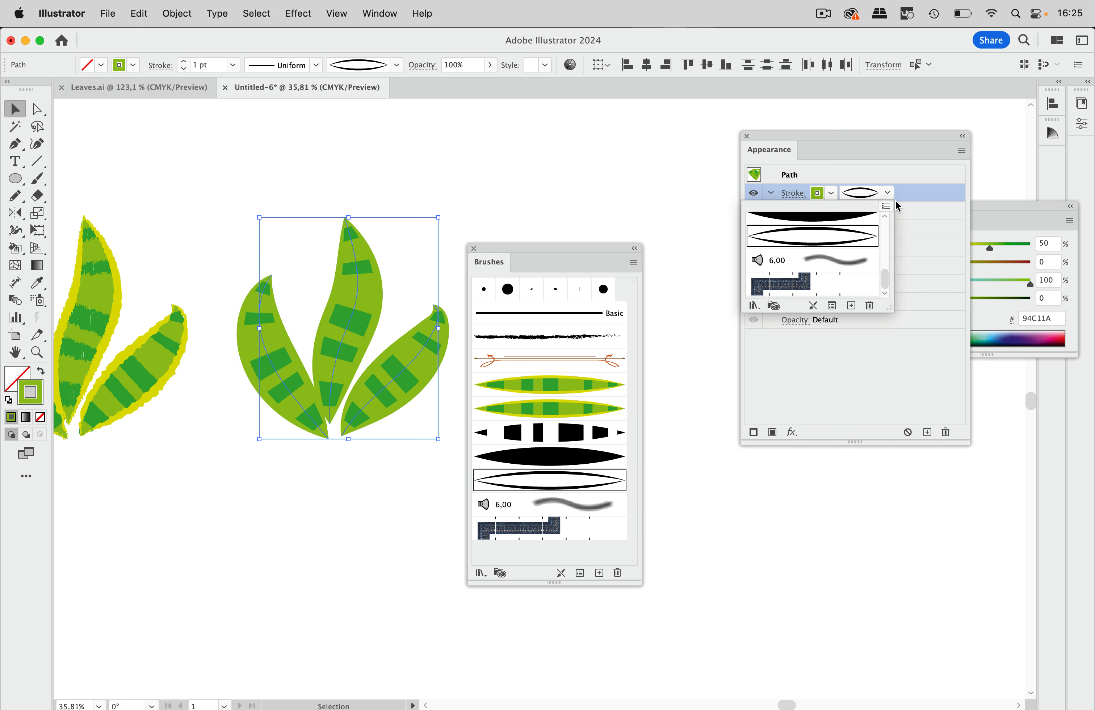
pyautogui.click(911, 197)
pyautogui.click(831, 193)
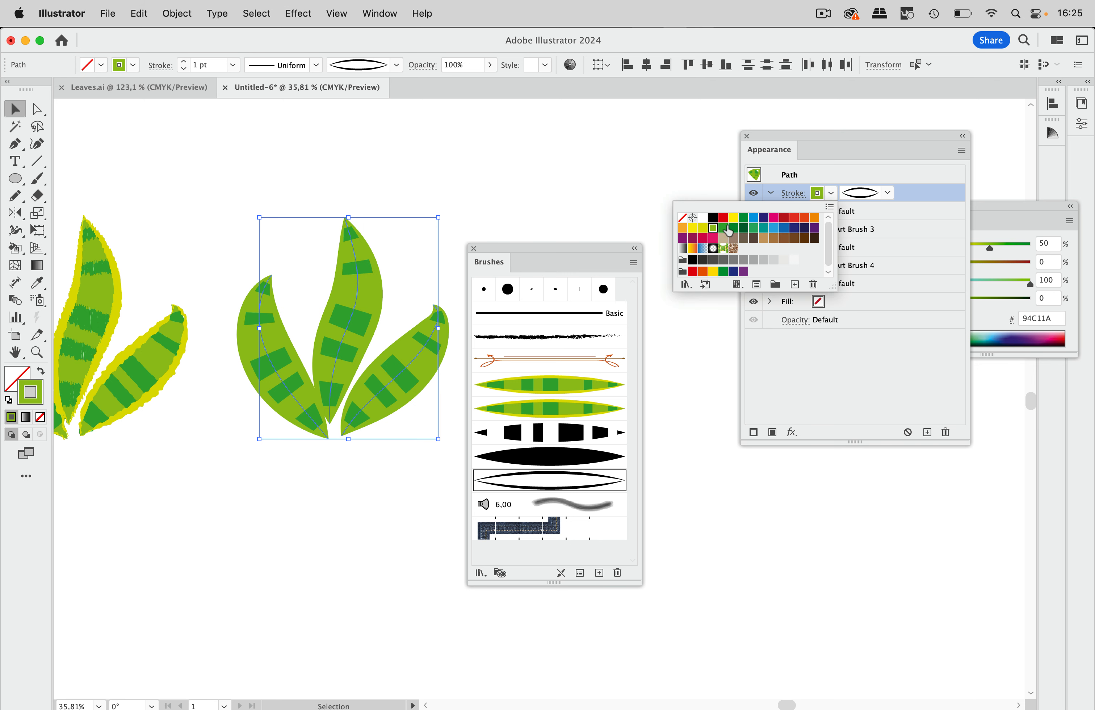
pyautogui.click(704, 228)
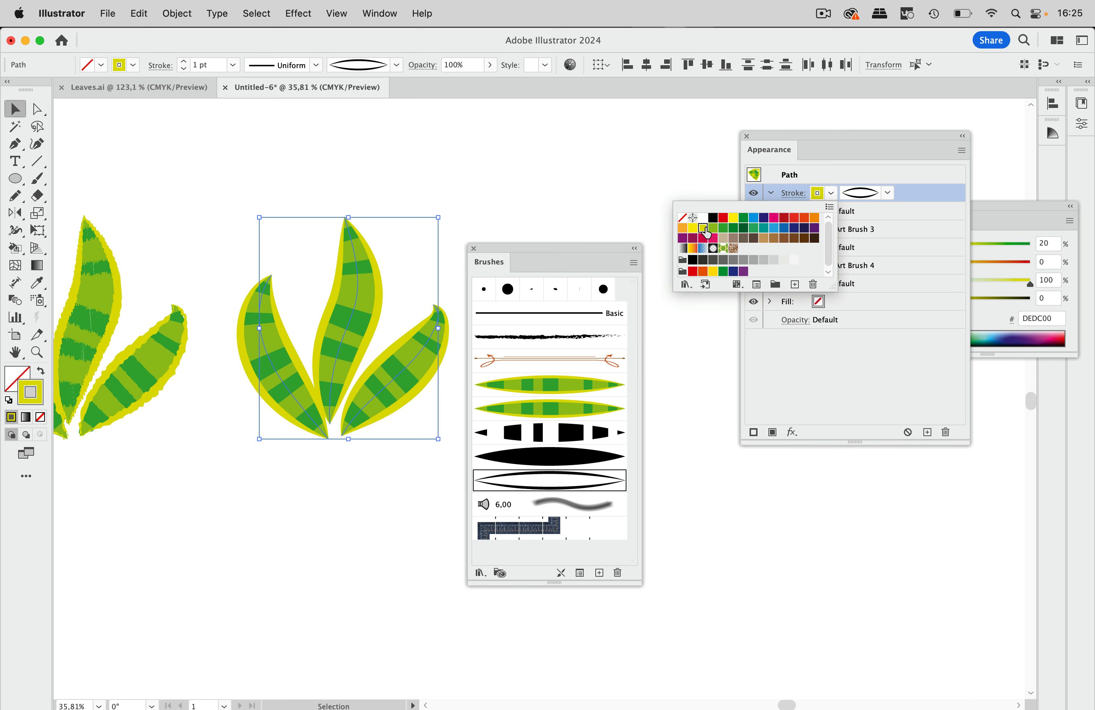
pyautogui.click(503, 196)
# Step: Apply a Scribble effect with the custom 94° settings to the light green stripe stroke of the copied leaves and deselect them
pyautogui.moveTo(526, 250); pyautogui.dragTo(486, 447)
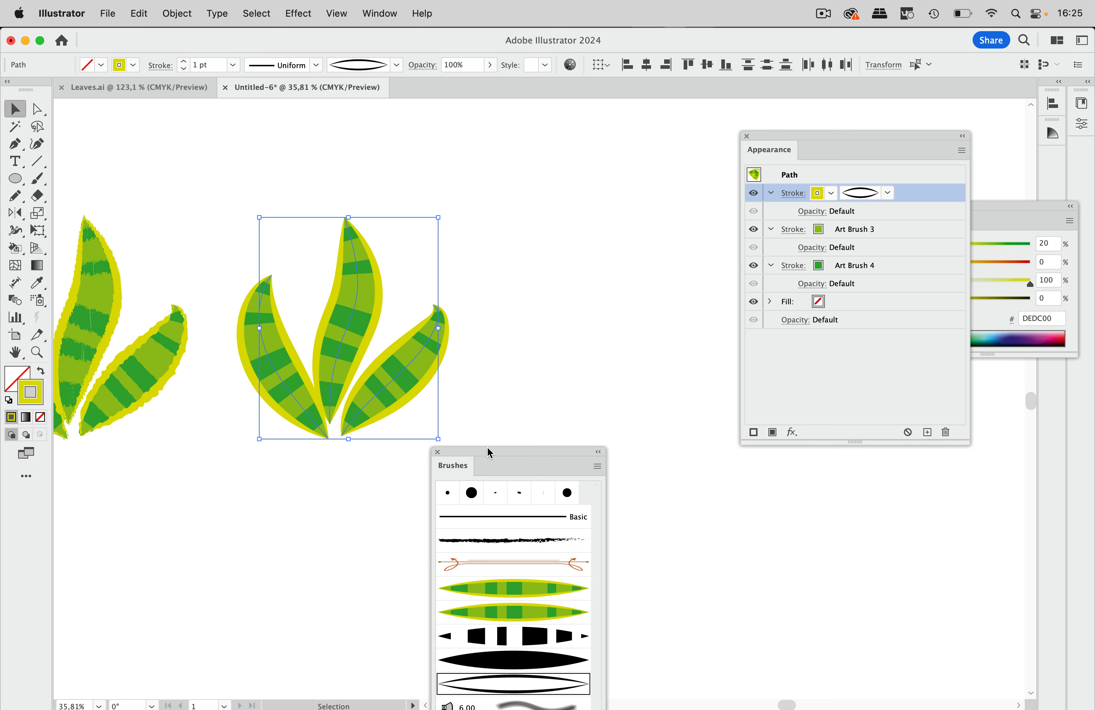
pyautogui.click(502, 372)
pyautogui.hscroll(-5, 502, 372)
pyautogui.click(502, 372)
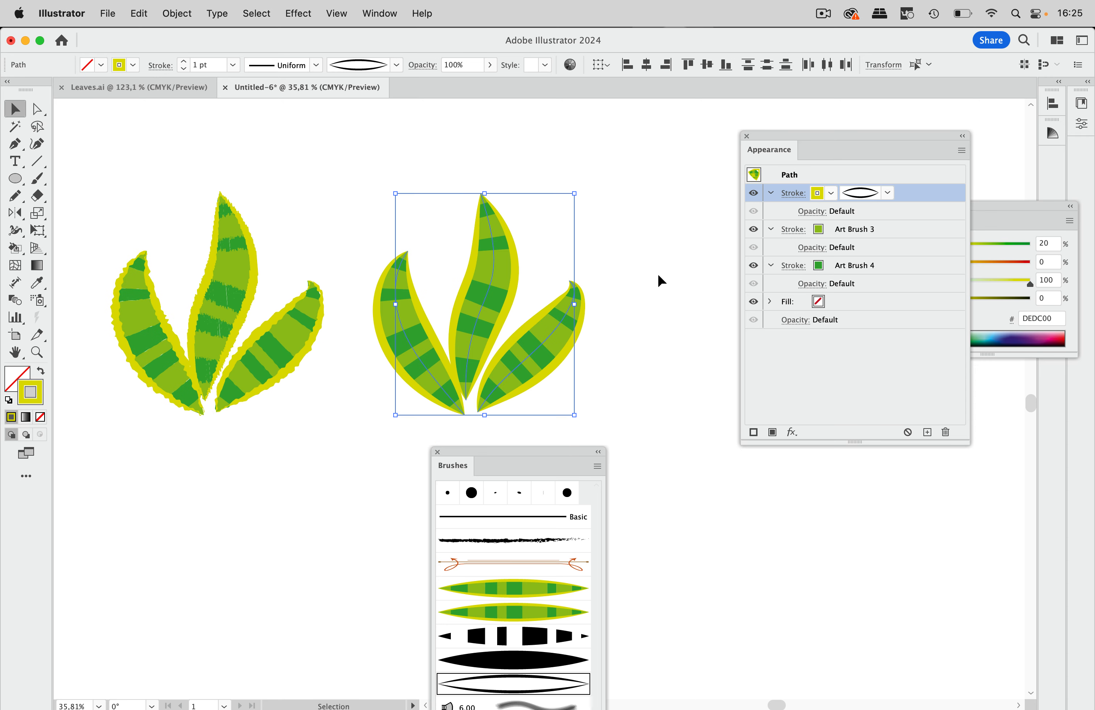
pyautogui.click(896, 236)
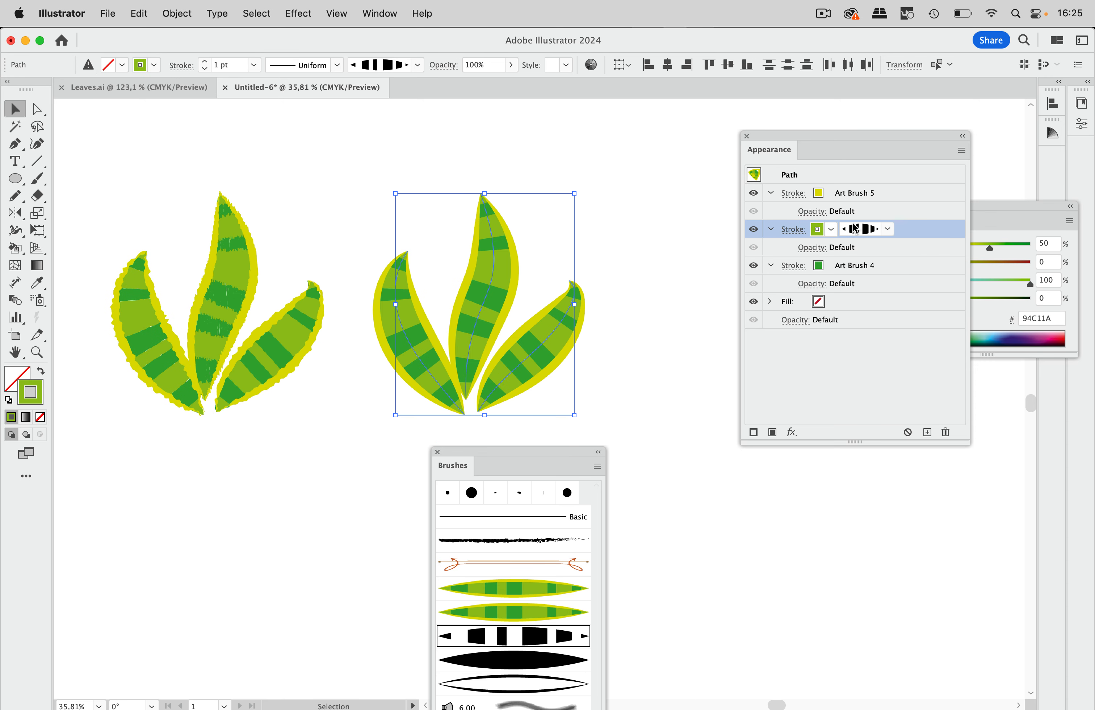
pyautogui.click(293, 14)
pyautogui.moveTo(308, 237)
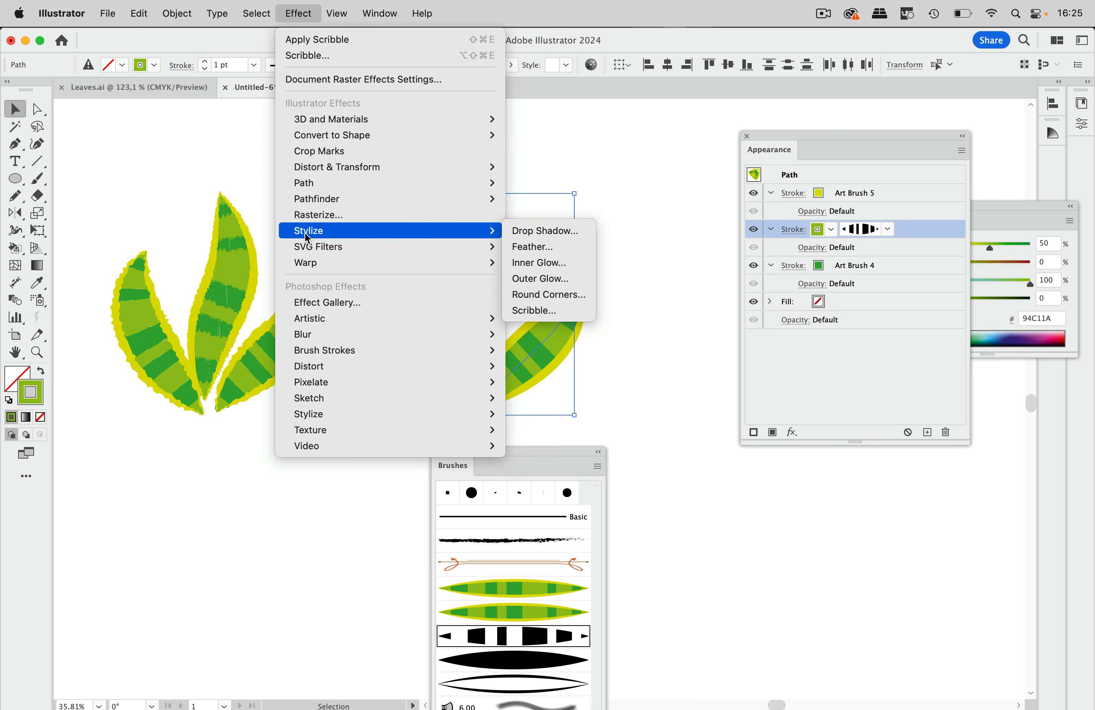
pyautogui.click(534, 311)
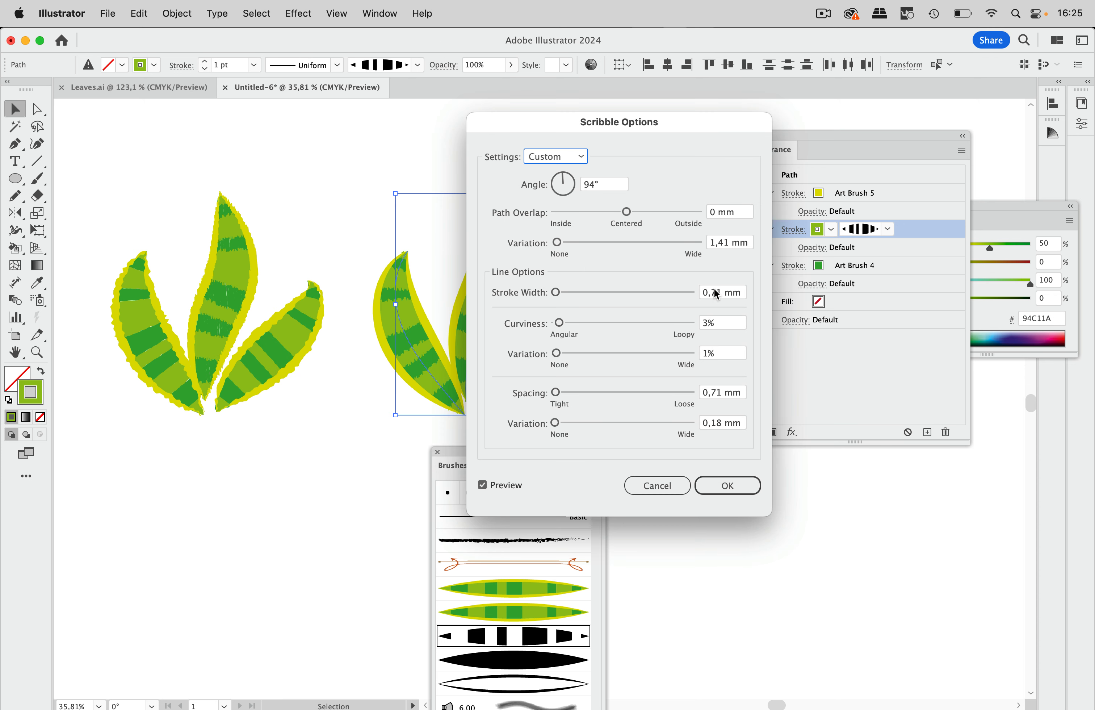
pyautogui.click(728, 485)
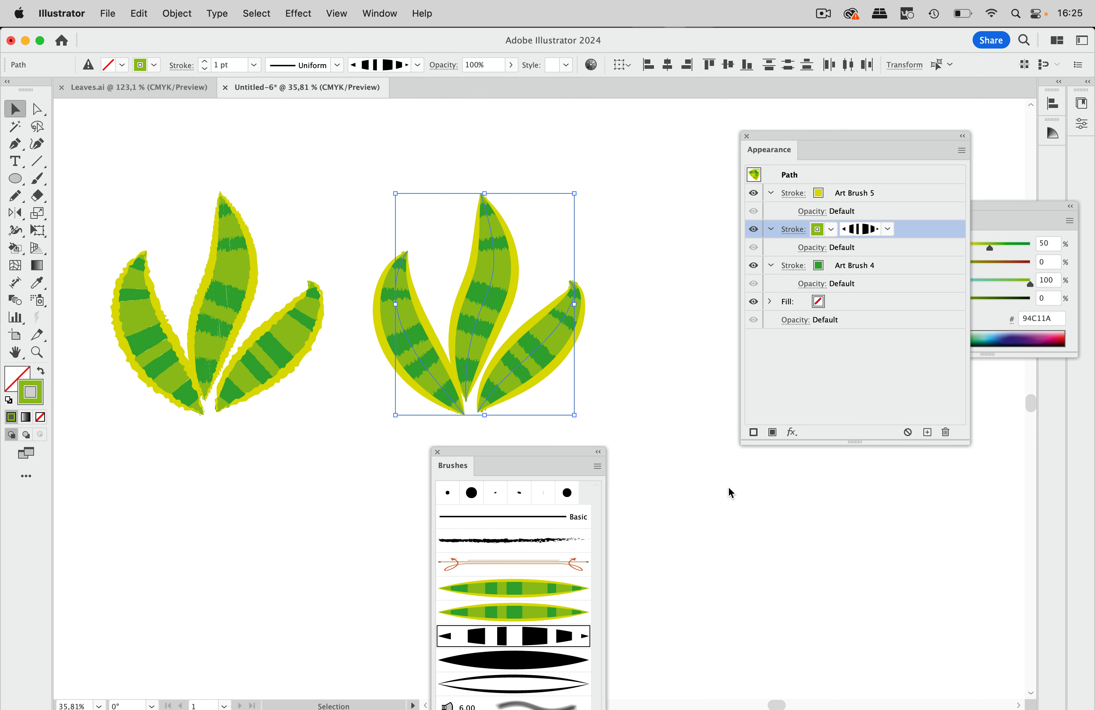
pyautogui.scroll(5, 485, 328)
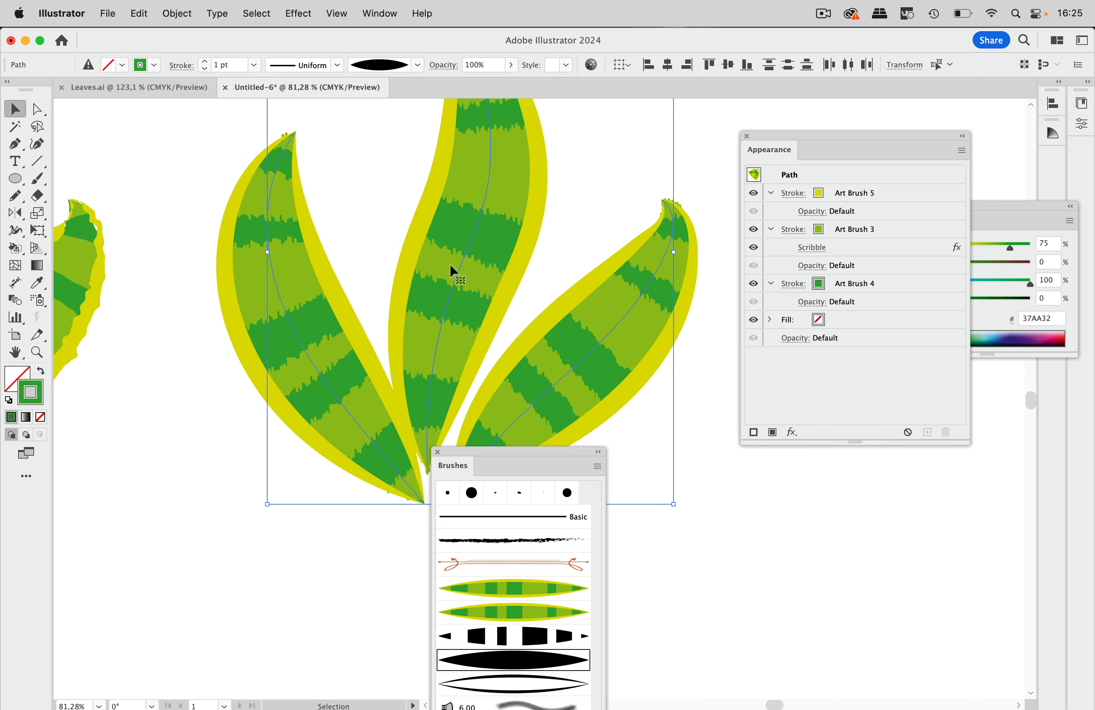
pyautogui.click(635, 203)
pyautogui.click(569, 329)
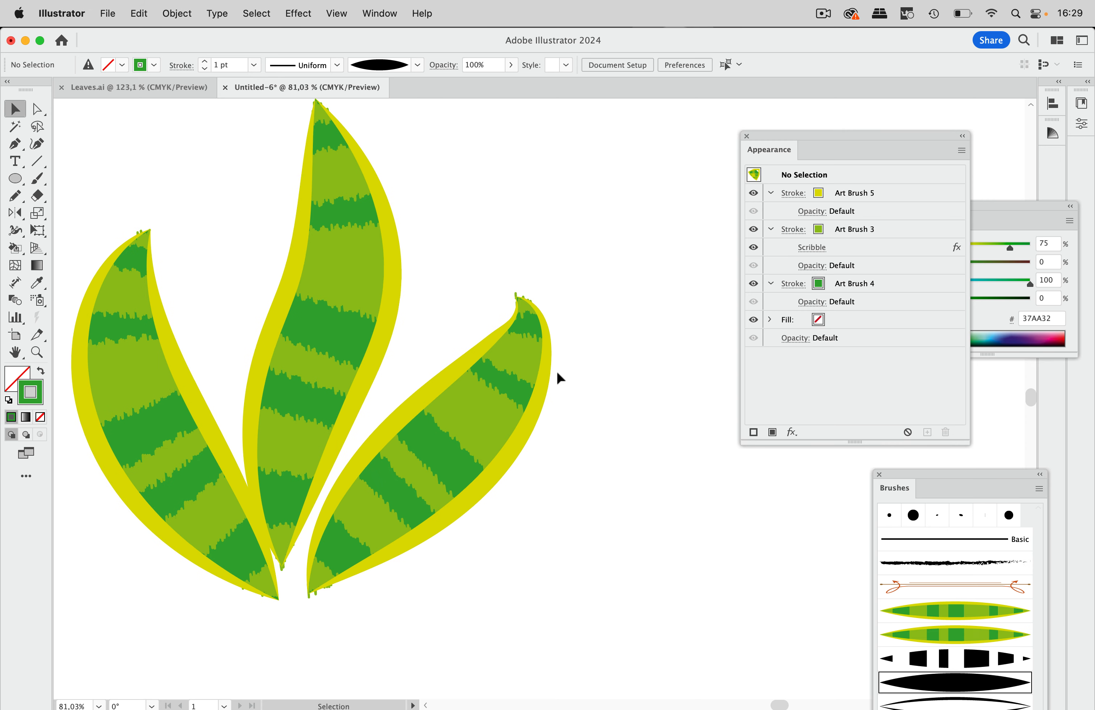
# Step: Remove the Scribble effect from the stripe stroke of the right-hand leaf only
pyautogui.click(499, 404)
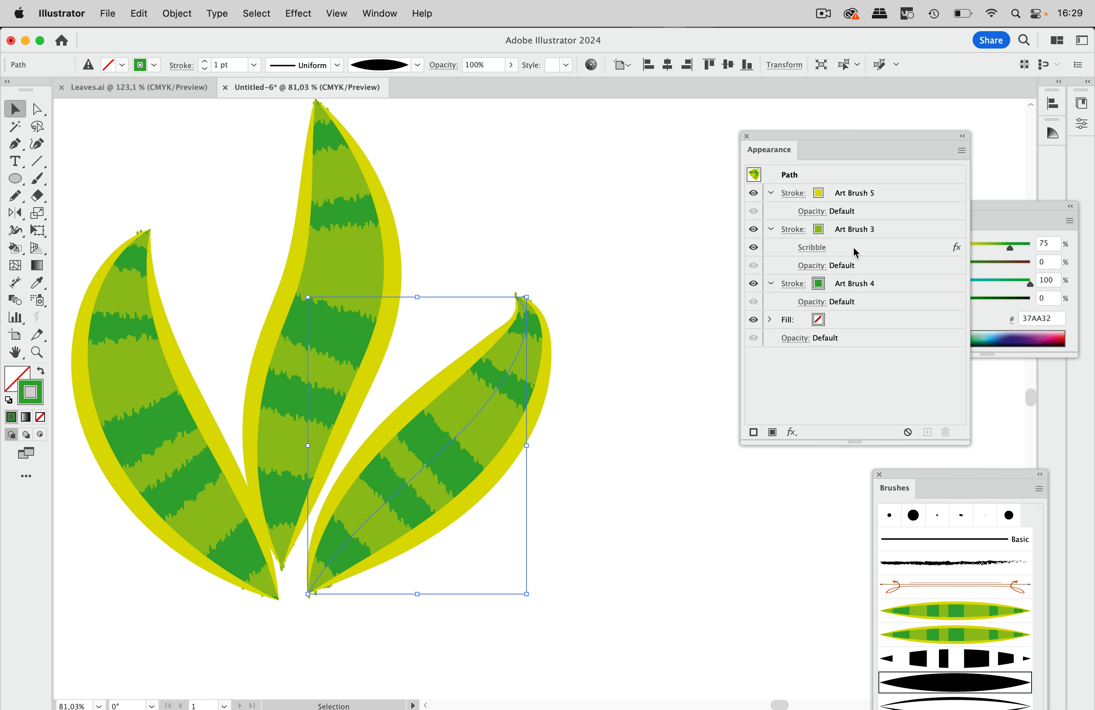
pyautogui.click(868, 251)
pyautogui.click(946, 432)
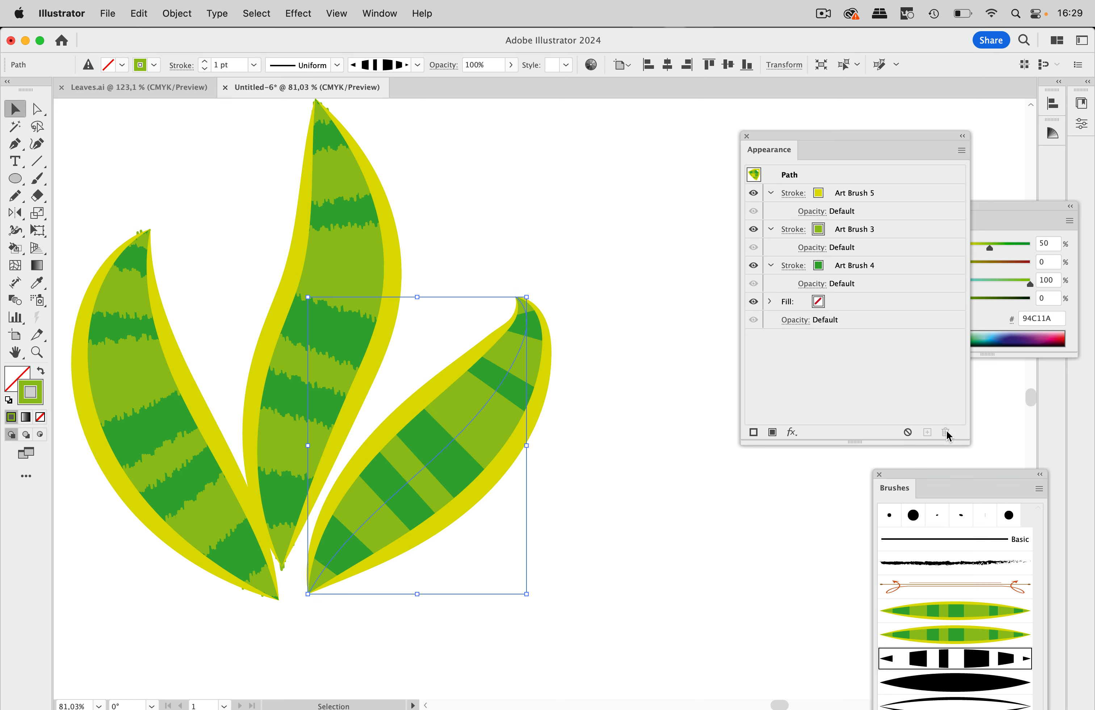
# Step: Apply the Outline Stroke effect to the light green stripe stroke of the right-hand leaf
pyautogui.click(894, 233)
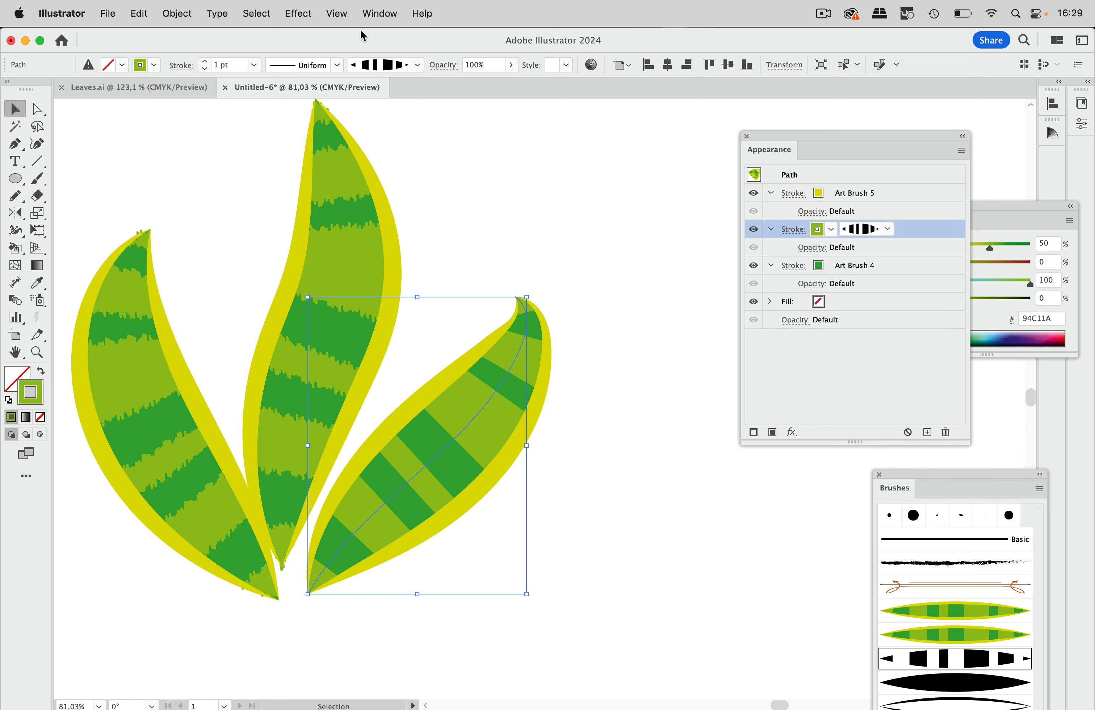
pyautogui.click(308, 19)
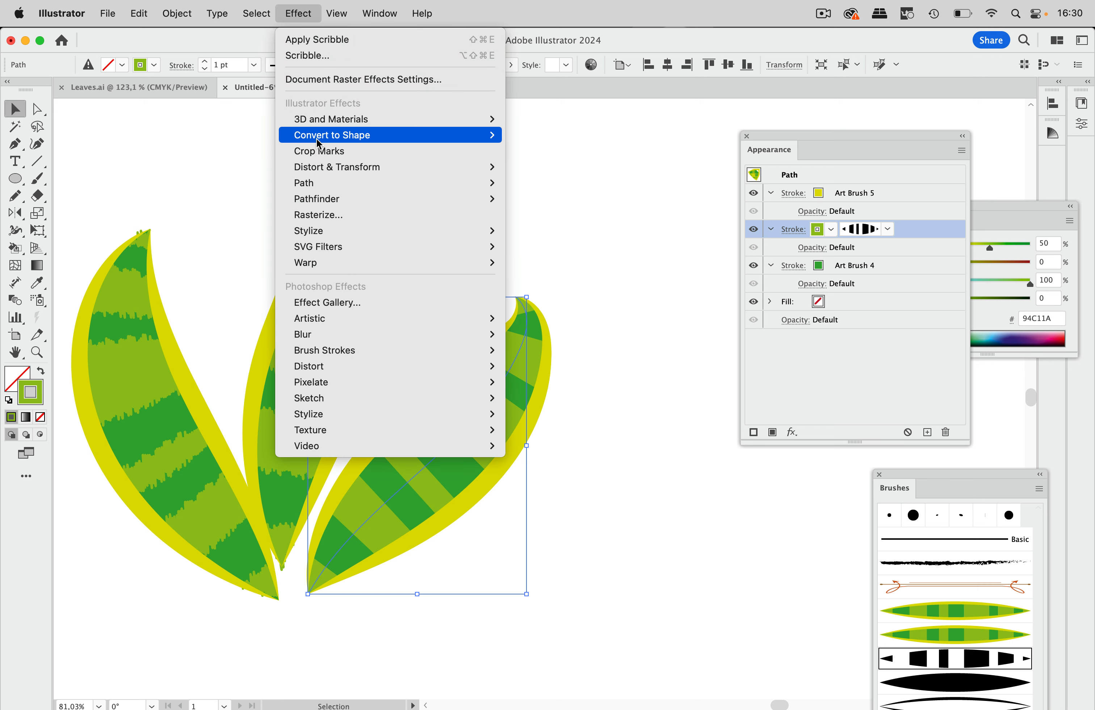
pyautogui.moveTo(313, 184)
pyautogui.click(544, 215)
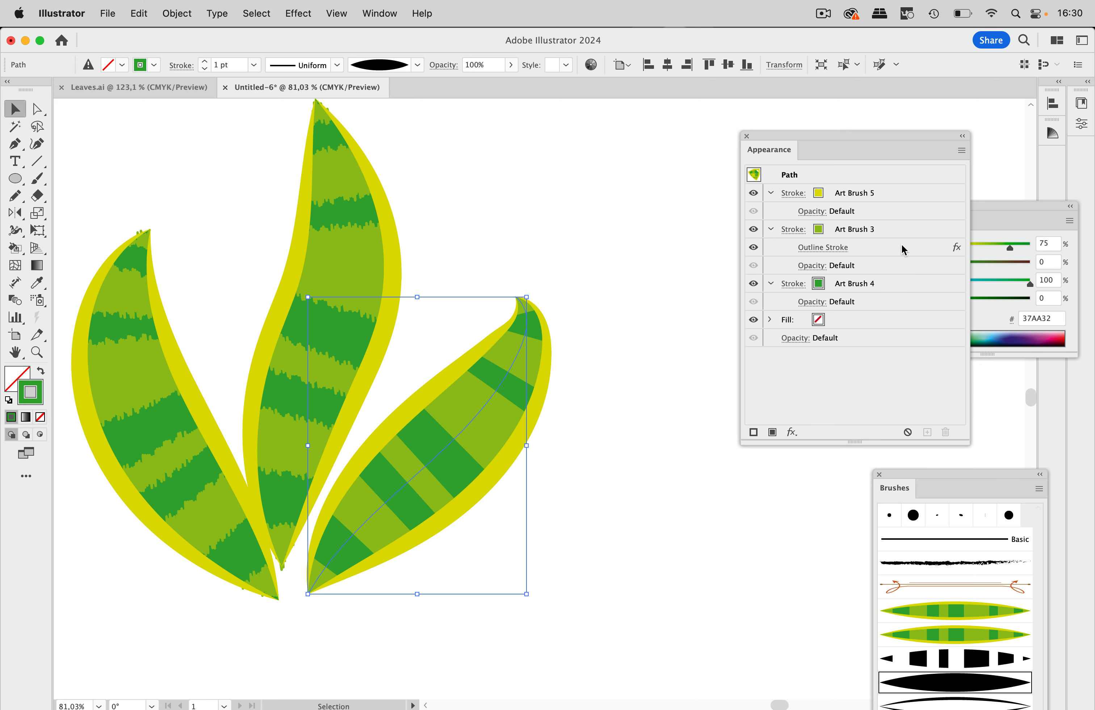
# Step: Add a Roughen effect with relative size and corner points, place it under Outline Stroke in the light green stripe stroke, and deselect the leaf
pyautogui.click(306, 14)
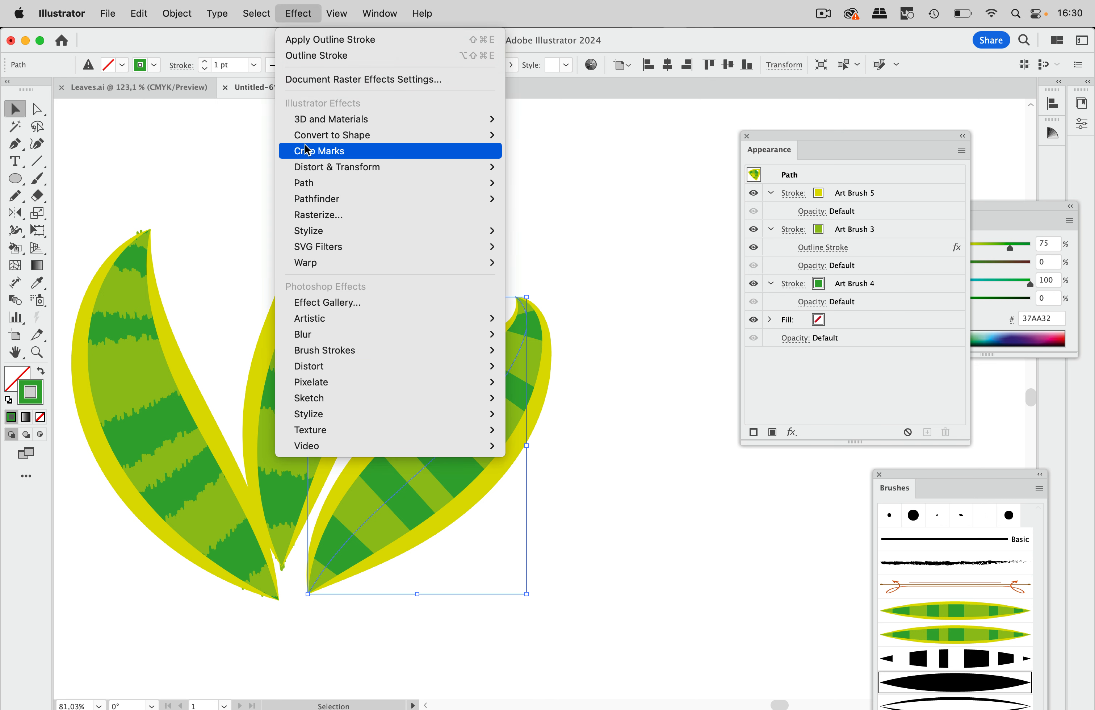
pyautogui.moveTo(315, 186)
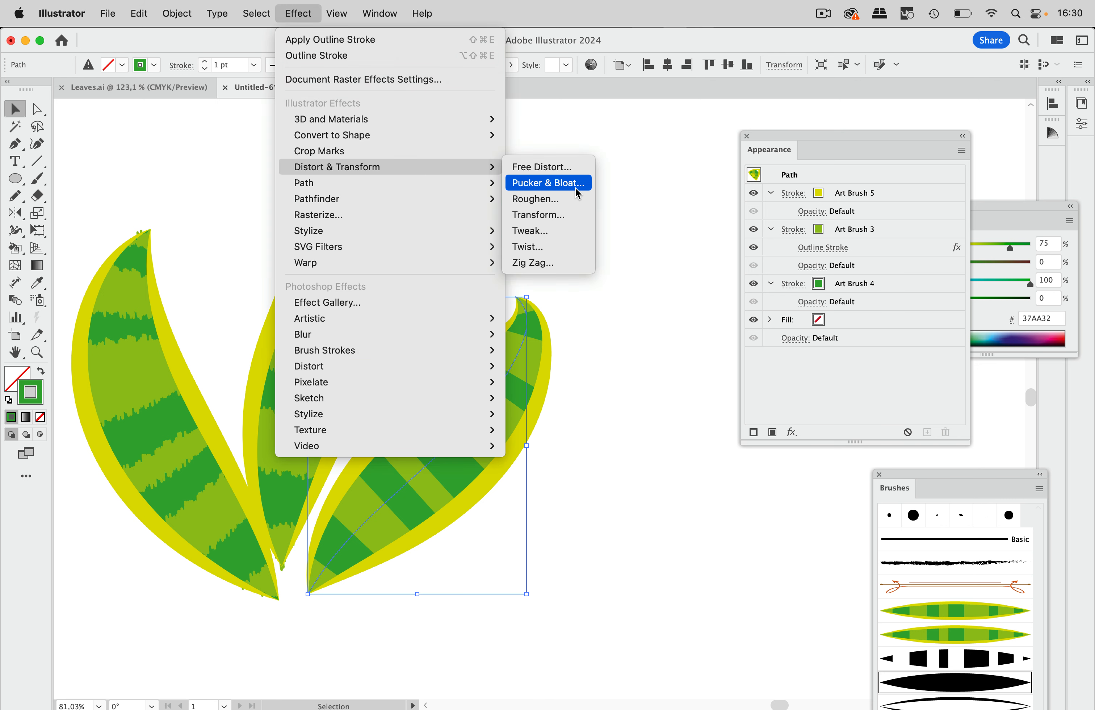
pyautogui.click(568, 208)
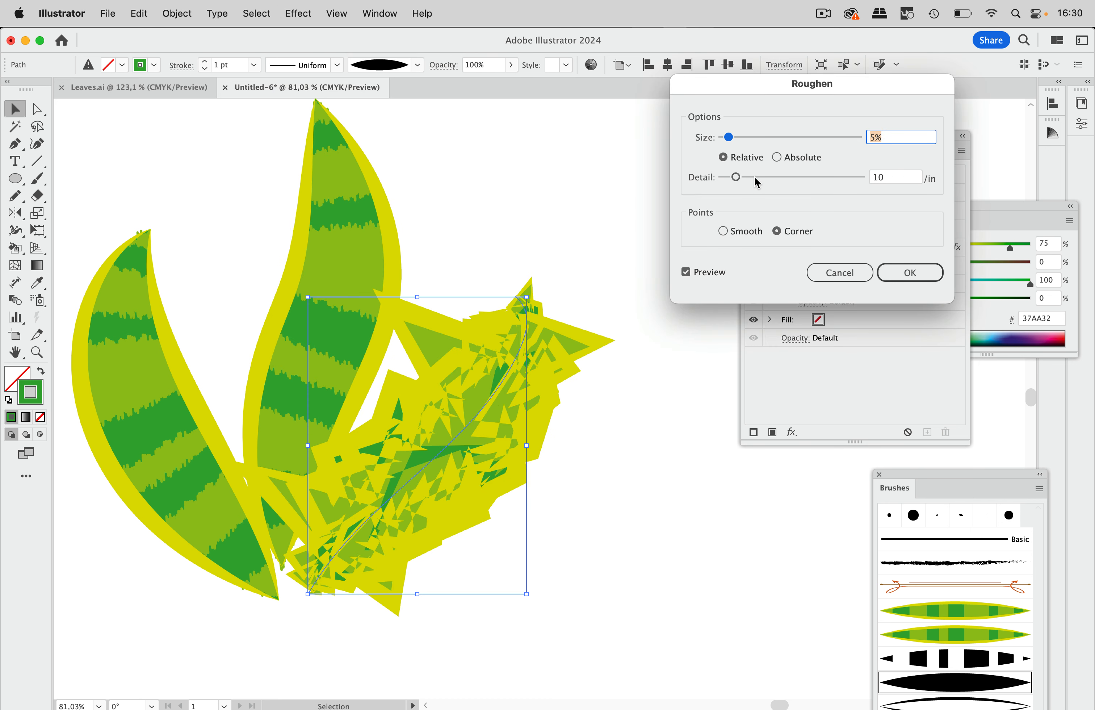
pyautogui.moveTo(732, 145); pyautogui.dragTo(739, 177)
pyautogui.click(908, 272)
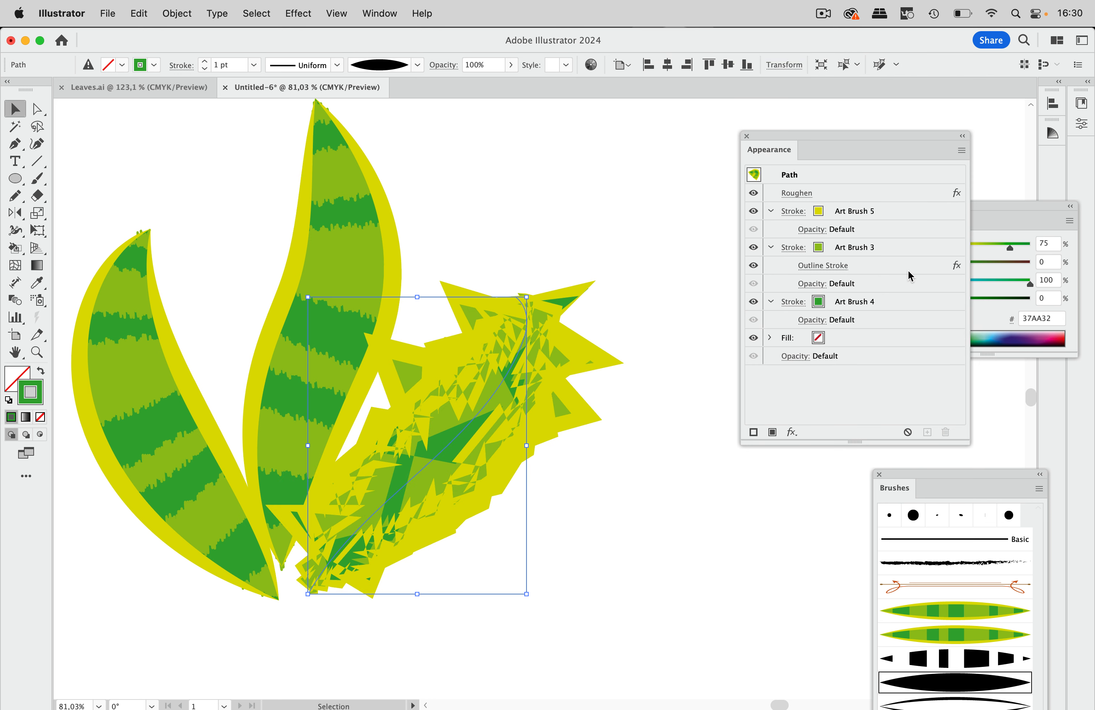
pyautogui.moveTo(889, 198); pyautogui.dragTo(890, 279)
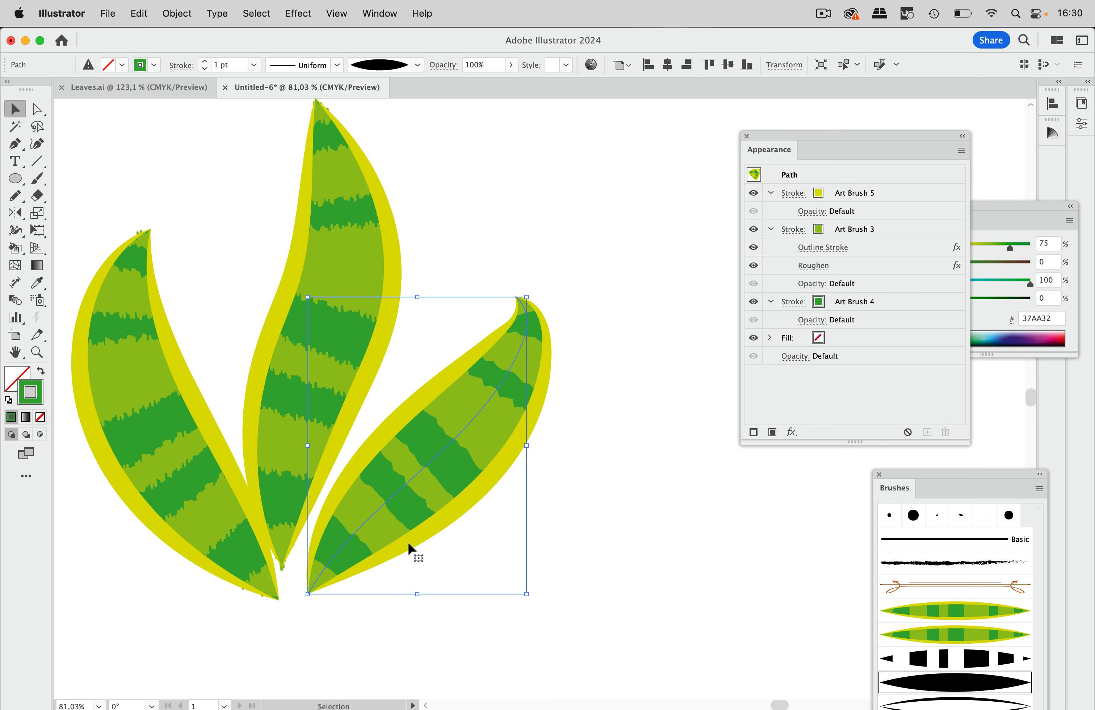
pyautogui.click(615, 349)
# Step: Place a copy of the light green Live Paint stripes over the solid dark green leaf shape
pyautogui.press('super+0')
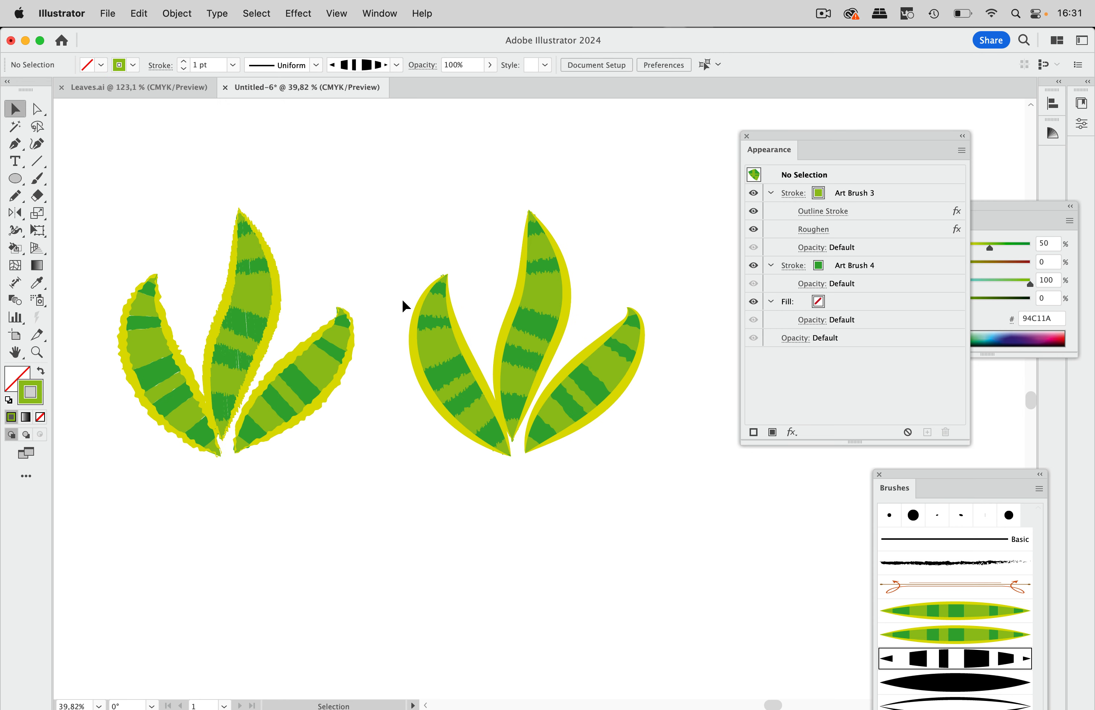
pyautogui.press('super+minus')
pyautogui.hscroll(-2, 304, 350)
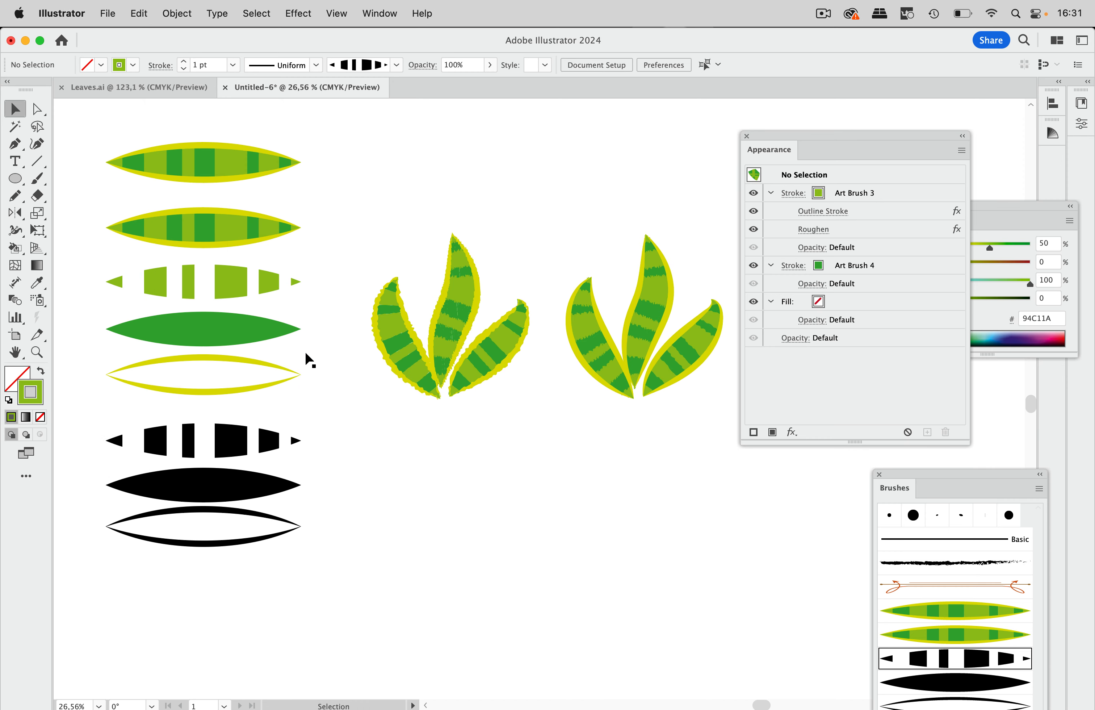
pyautogui.hscroll(-3, 305, 351)
pyautogui.scroll(4, 273, 335)
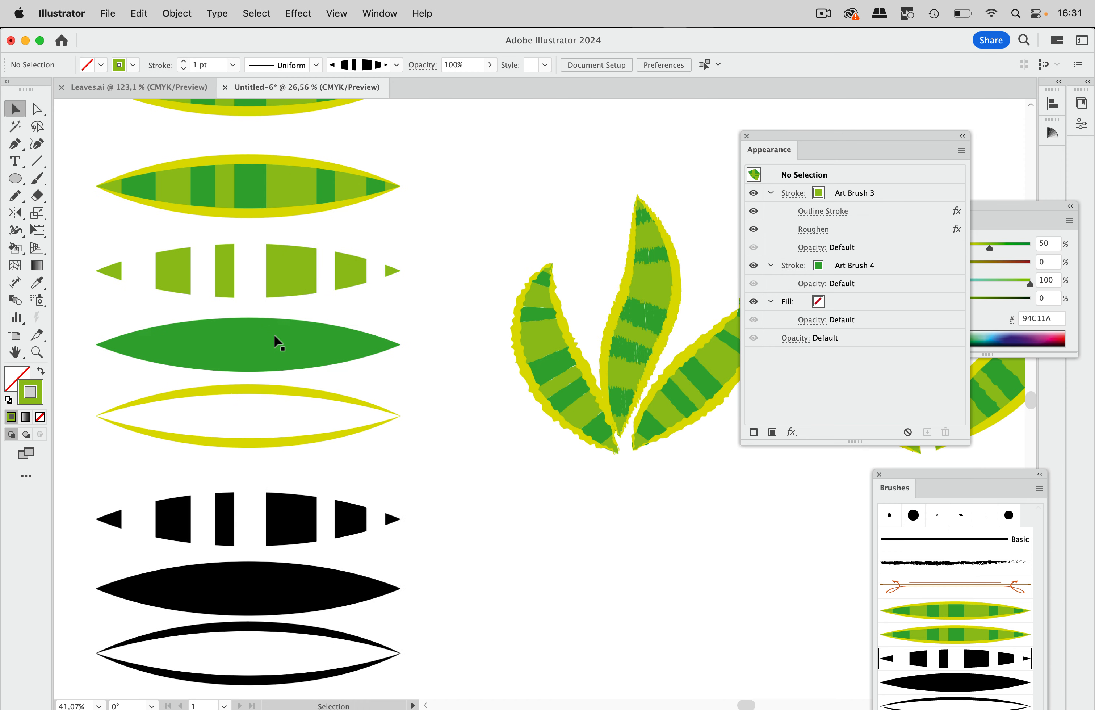
pyautogui.scroll(2, 274, 336)
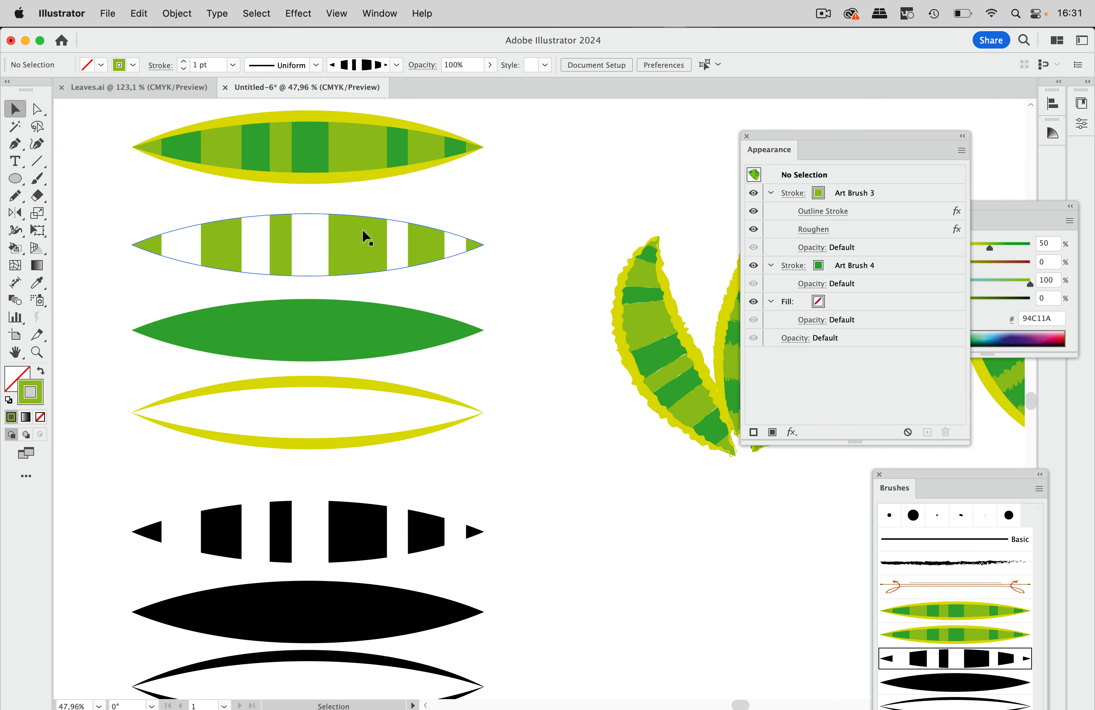
pyautogui.click(363, 230)
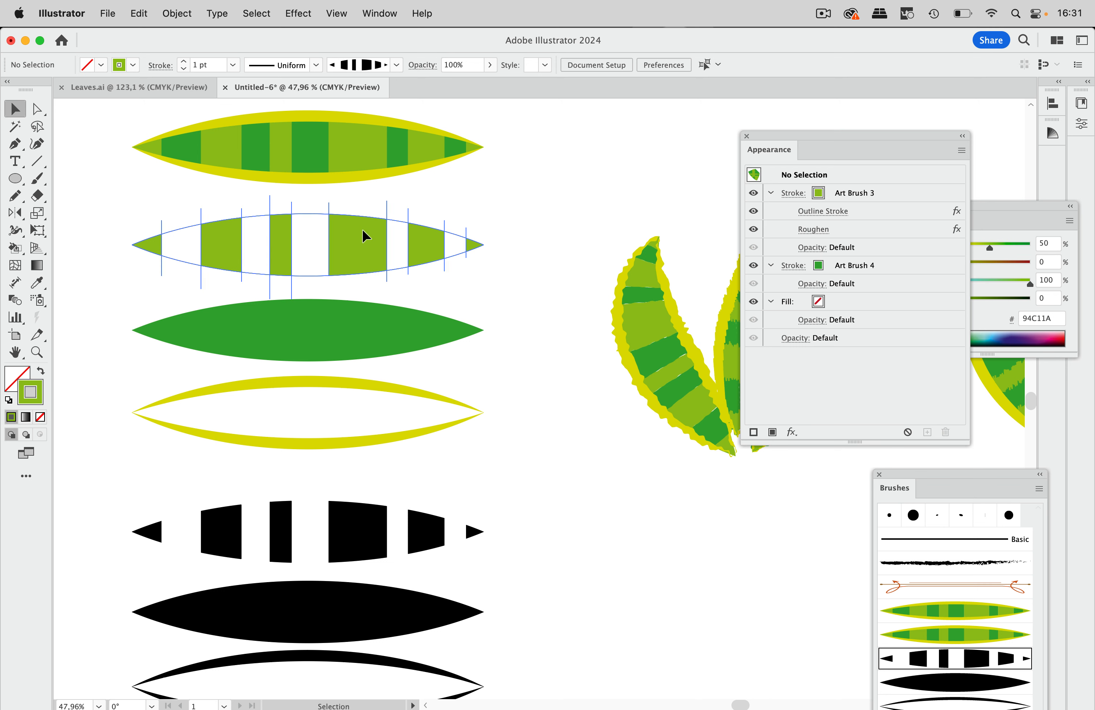
pyautogui.moveTo(363, 230); pyautogui.dragTo(359, 315)
# Step: Snap the copied stripes' lower middle anchor exactly onto the solid green leaf's matching anchor in Outline view, and return to Preview
pyautogui.scroll(-3, 358, 315)
pyautogui.scroll(10, 359, 316)
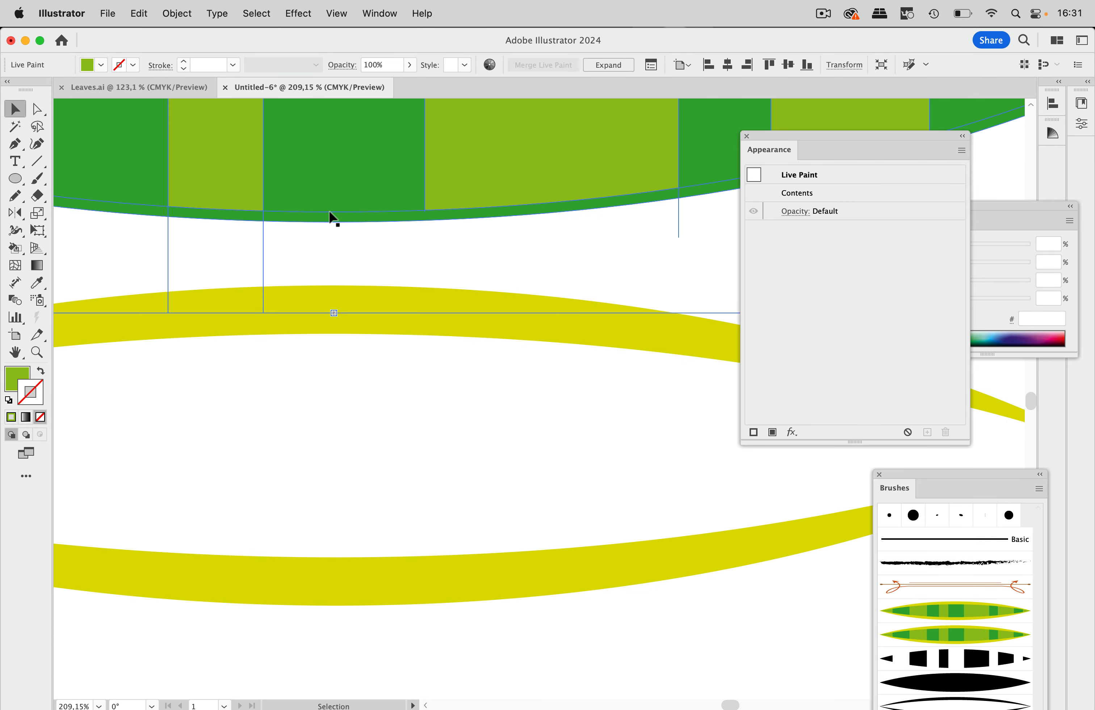
pyautogui.click(366, 233)
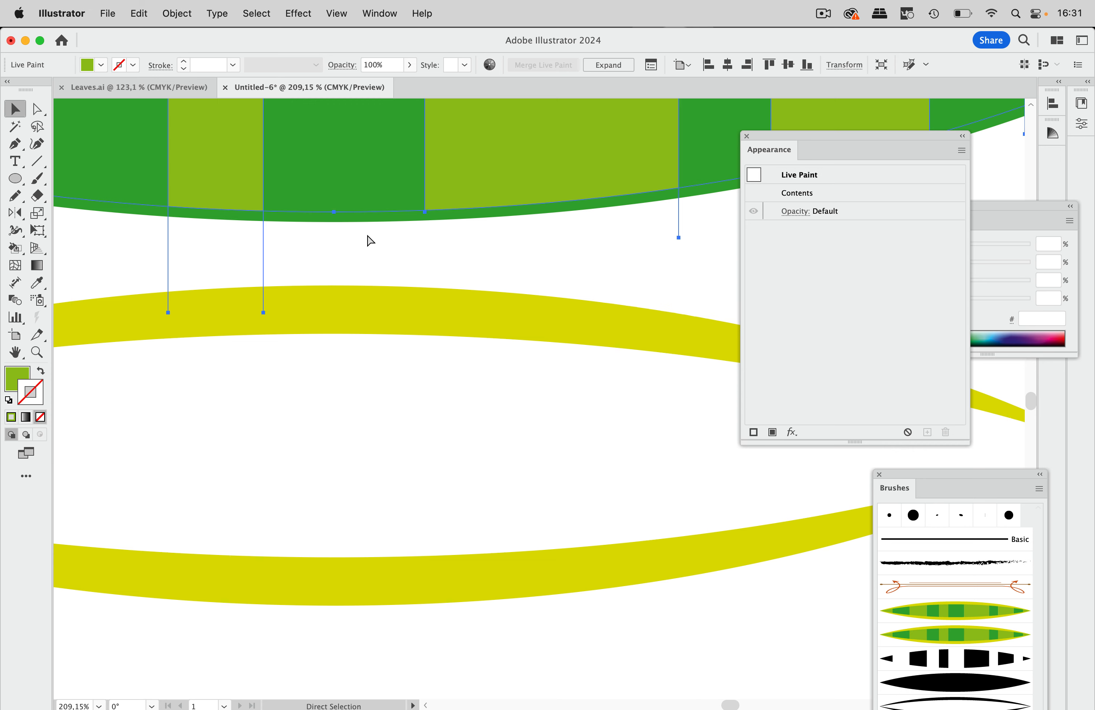
pyautogui.press('cmd+y')
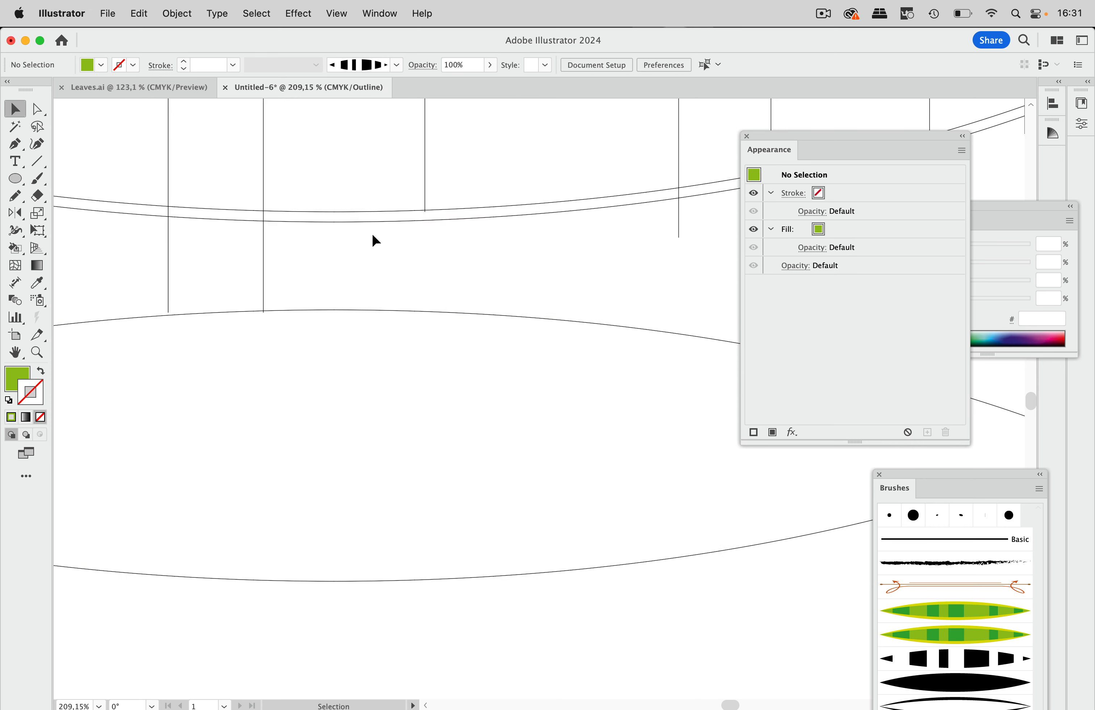
pyautogui.click(333, 217)
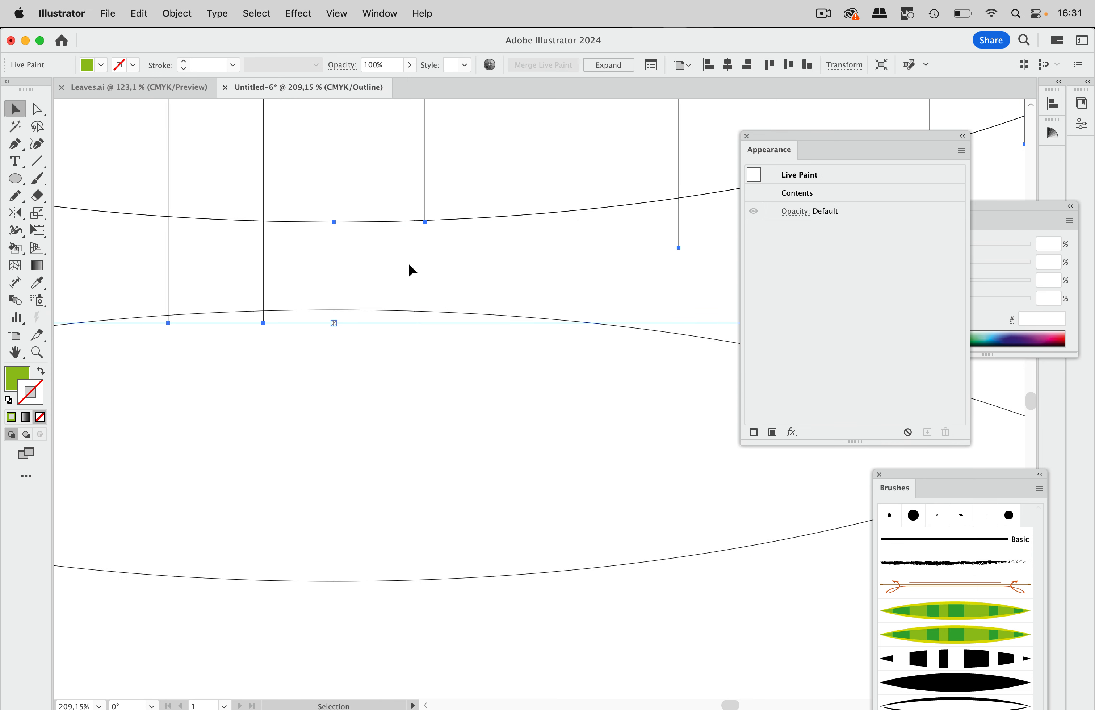
pyautogui.press('cmd+0')
pyautogui.scroll(5, 408, 262)
pyautogui.press('cmd+y')
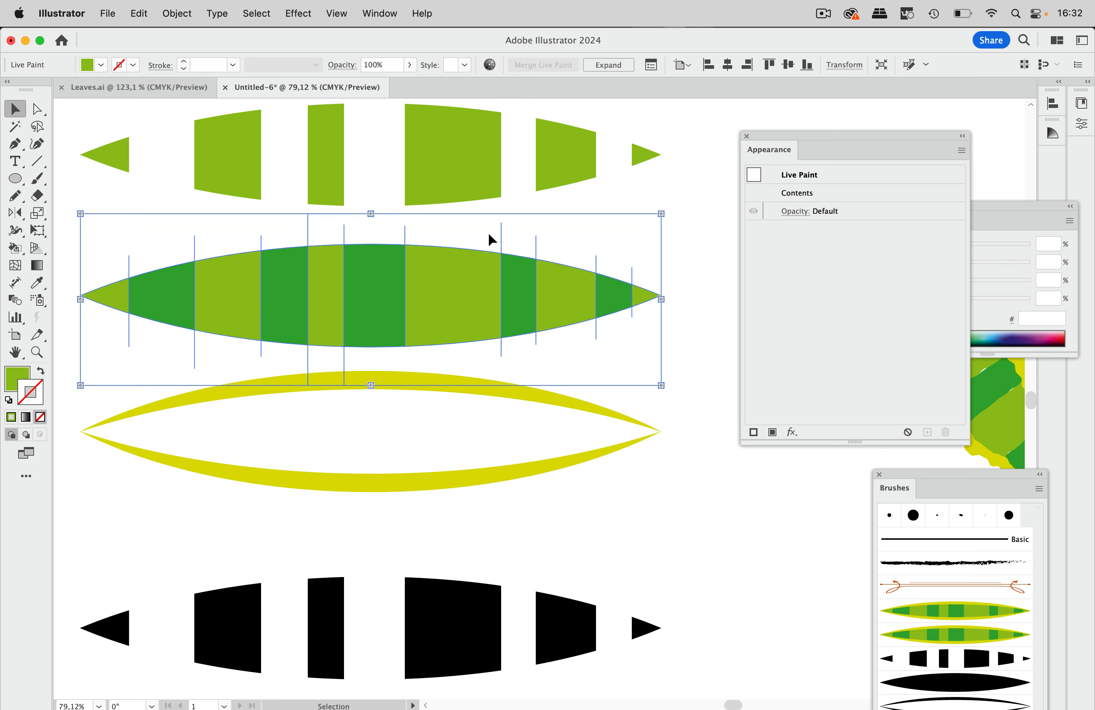
pyautogui.moveTo(583, 226); pyautogui.dragTo(336, 319)
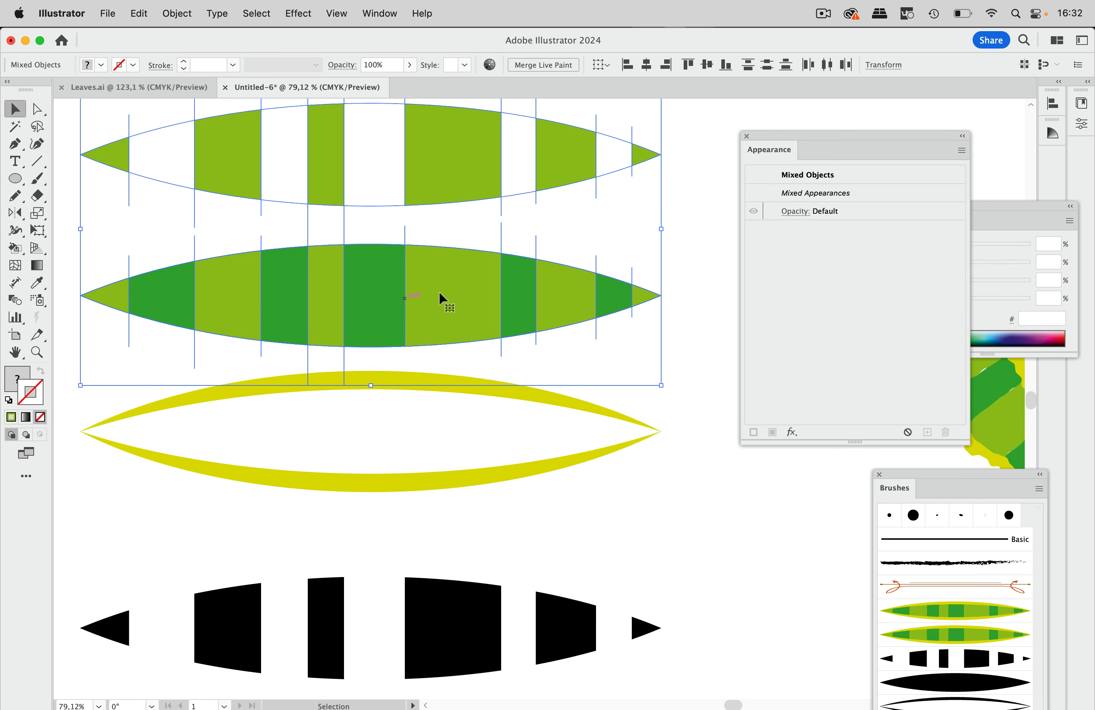
pyautogui.click(682, 267)
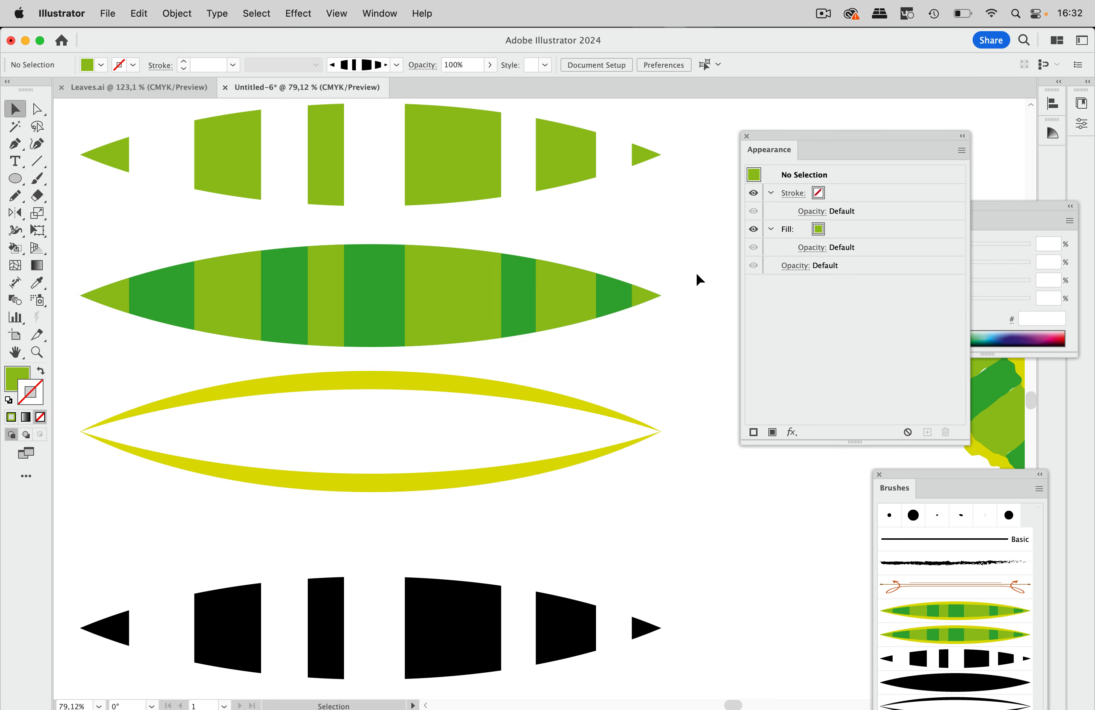
pyautogui.click(631, 304)
pyautogui.press('super')
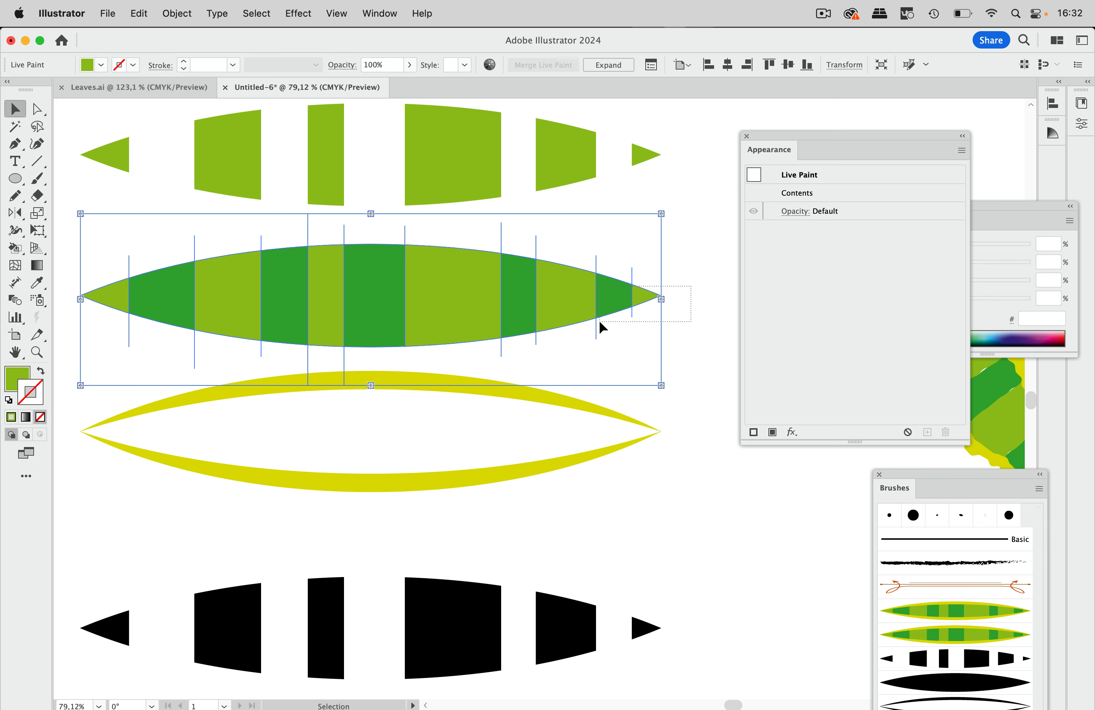
# Step: Create a new art brush from the overlapping light green stripes and solid green leaf, accepting the brush options
pyautogui.moveTo(598, 320)
pyautogui.mouseDown()
pyautogui.moveTo(638, 286)
pyautogui.moveTo(933, 541)
pyautogui.moveTo(964, 582)
pyautogui.mouseUp()
pyautogui.click(352, 394)
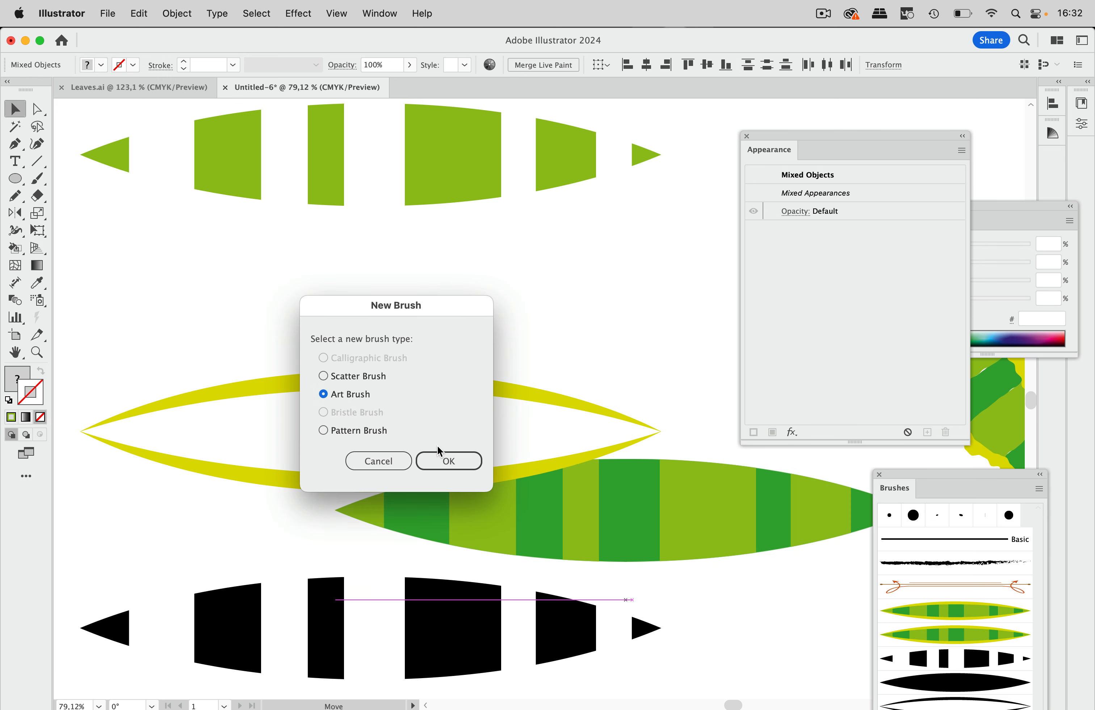
pyautogui.click(448, 461)
pyautogui.click(972, 460)
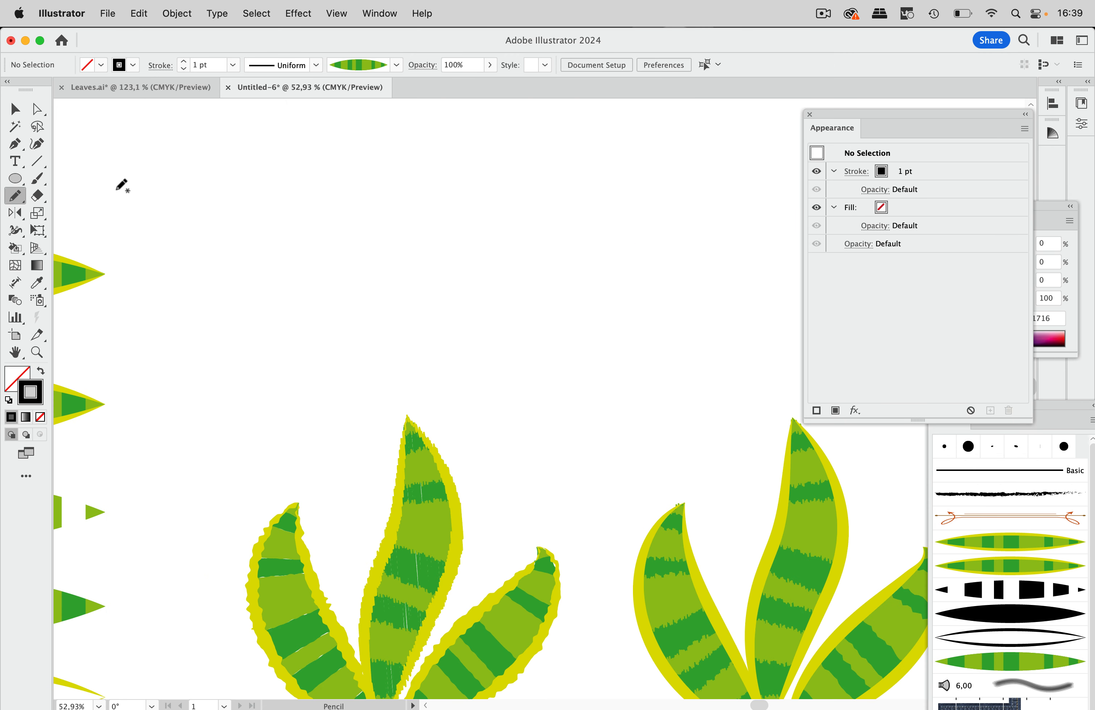
# Step: Sketch an S-shaped path with the Pencil tool above the leaf groups and apply the new two-tone green striped art brush
pyautogui.moveTo(673, 121)
pyautogui.mouseDown()
pyautogui.moveTo(660, 119)
pyautogui.moveTo(613, 297)
pyautogui.moveTo(541, 487)
pyautogui.mouseUp()
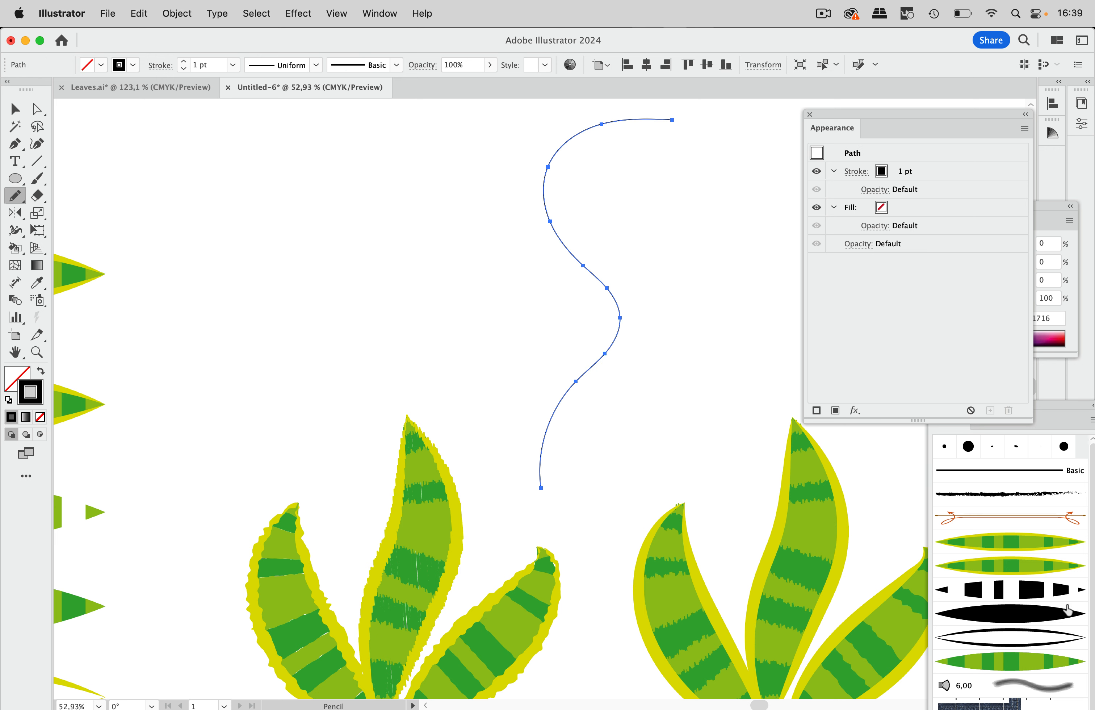
pyautogui.click(1001, 660)
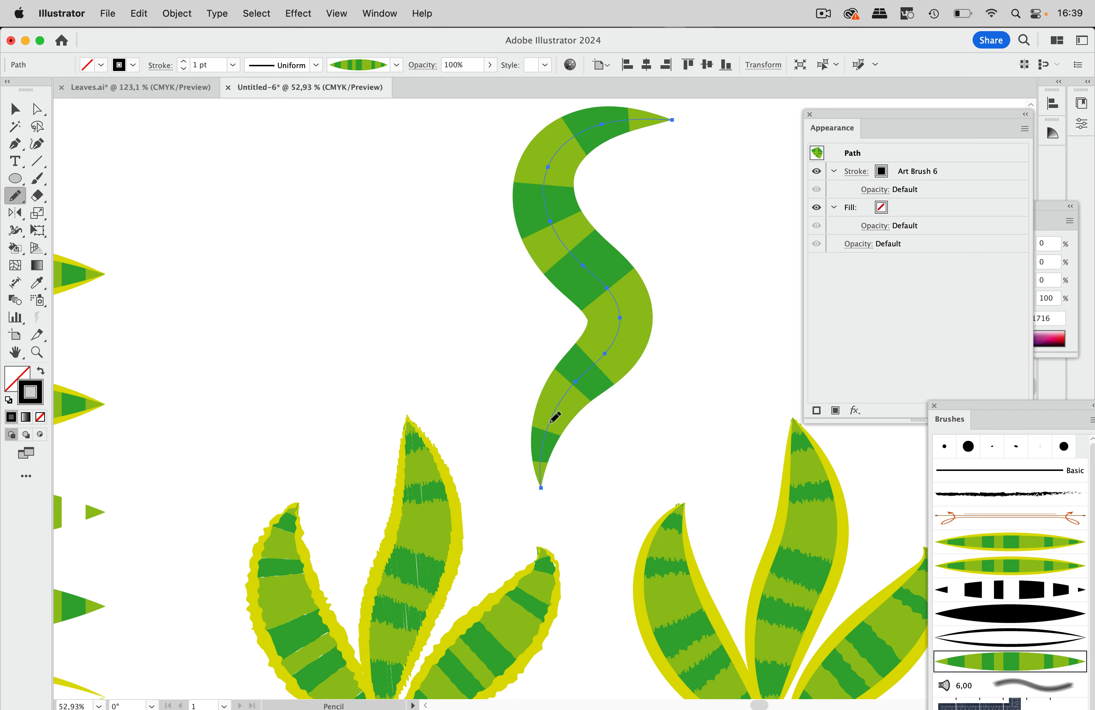
# Step: Group the S-shaped brushed path and add a black 1 pt stroke to the group
pyautogui.click(18, 111)
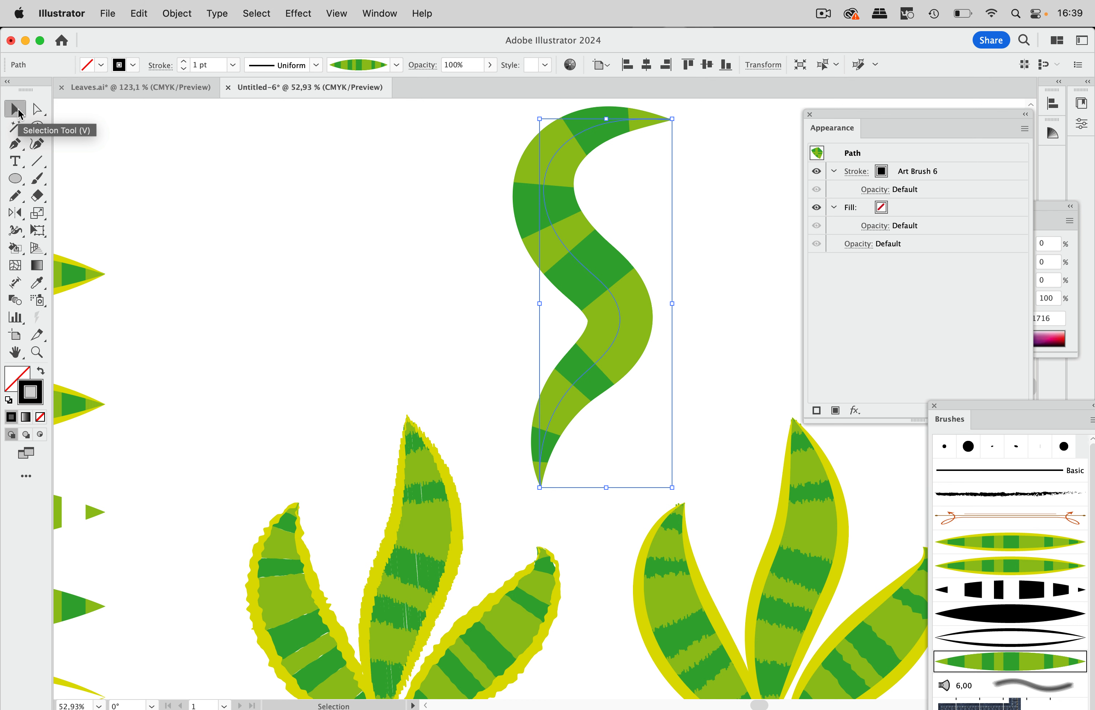
pyautogui.hscroll(3, 511, 251)
pyautogui.scroll(2, 512, 251)
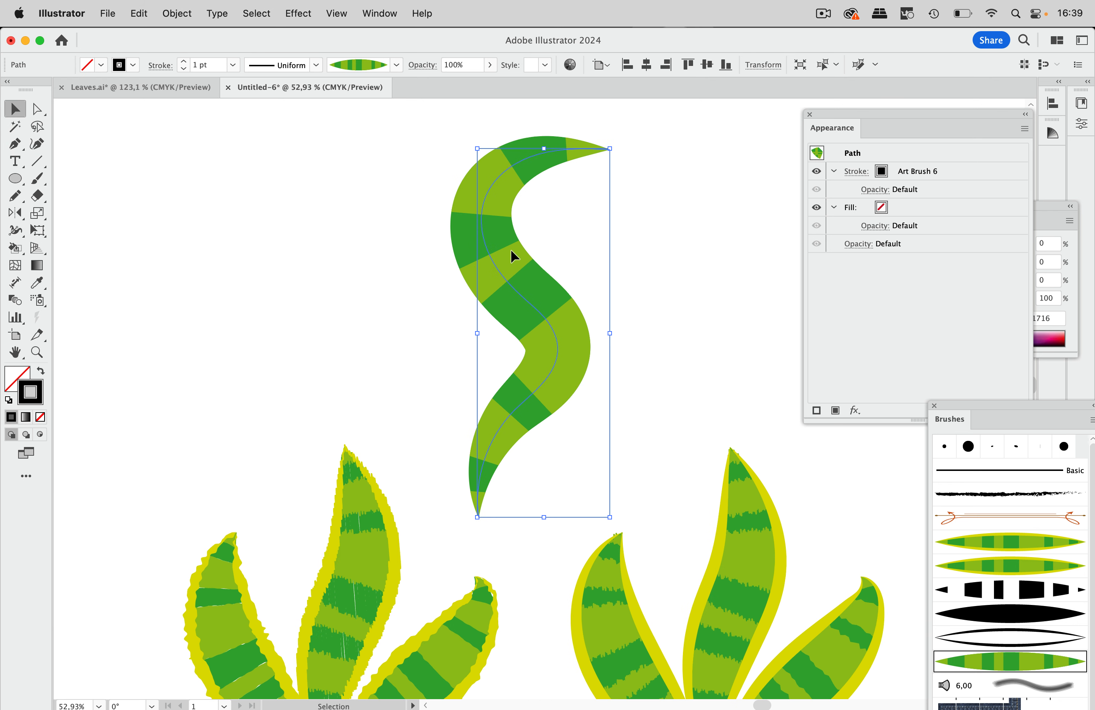
pyautogui.click(178, 14)
pyautogui.click(189, 109)
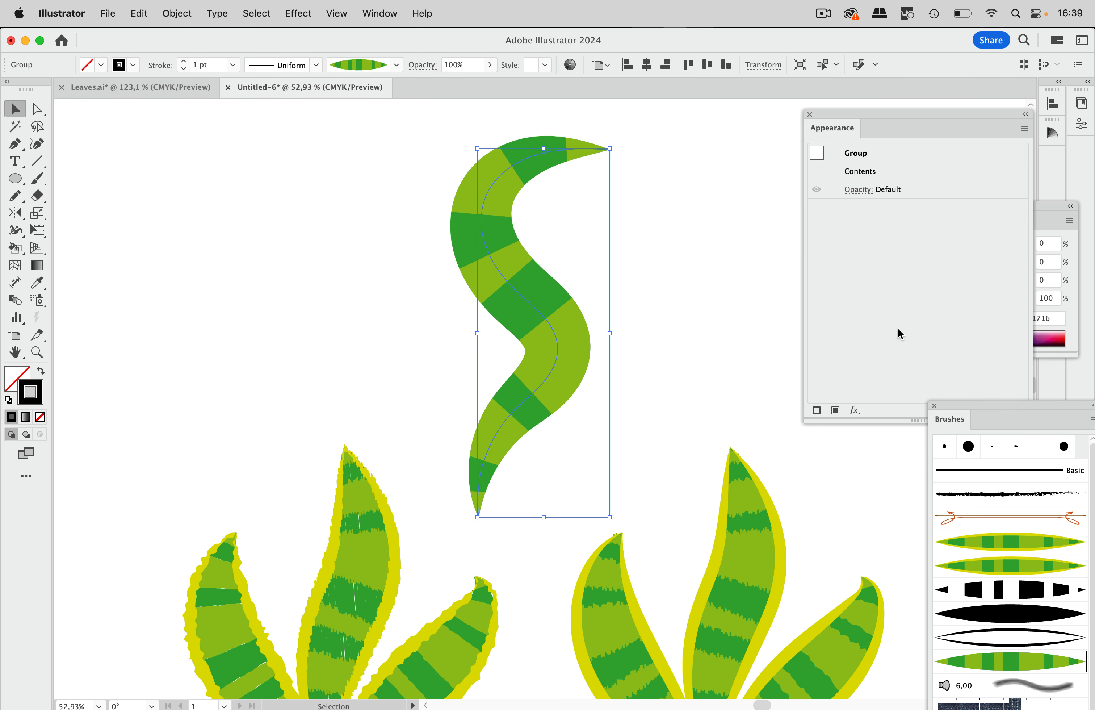
pyautogui.click(816, 410)
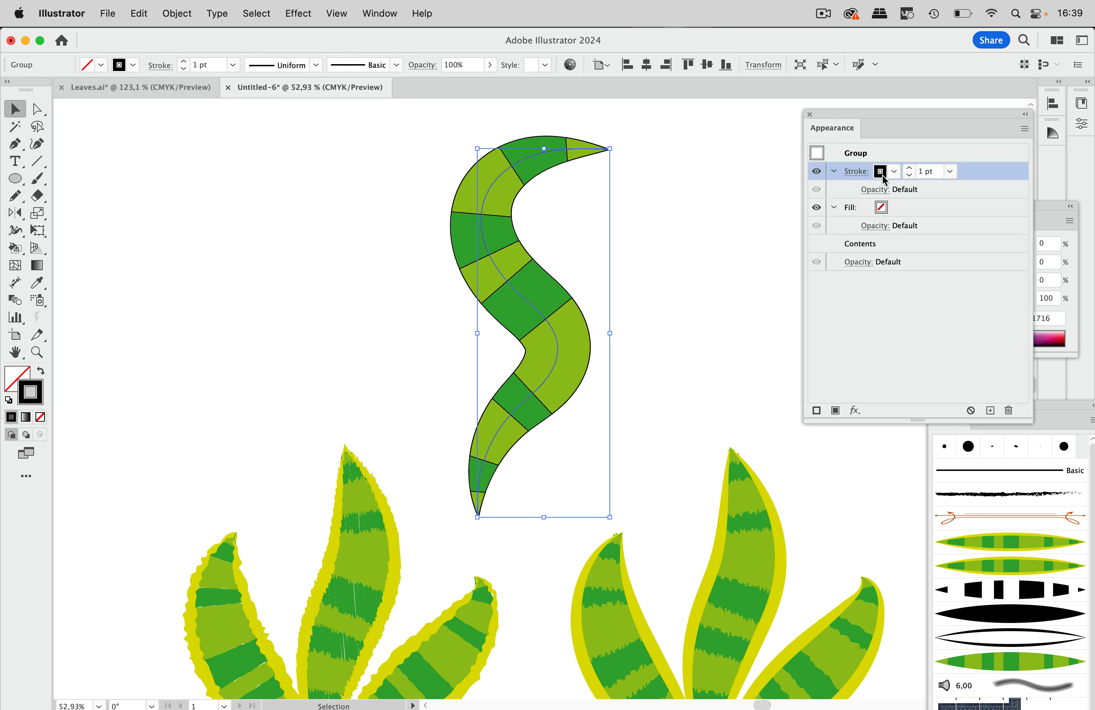
# Step: Try the Pathfinder Add effect on the group's black stroke and undo it
pyautogui.scroll(5, 528, 289)
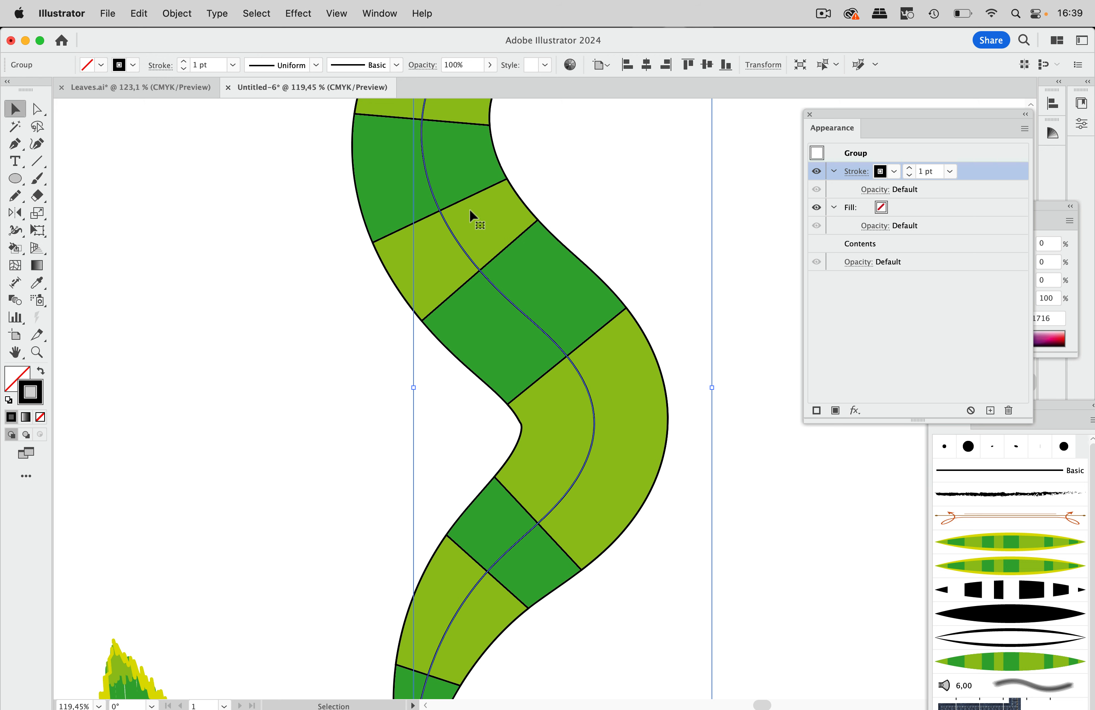
pyautogui.keyDown('alt'); pyautogui.scroll(-6, 473, 215); pyautogui.keyUp('alt')
pyautogui.scroll(3, 473, 216)
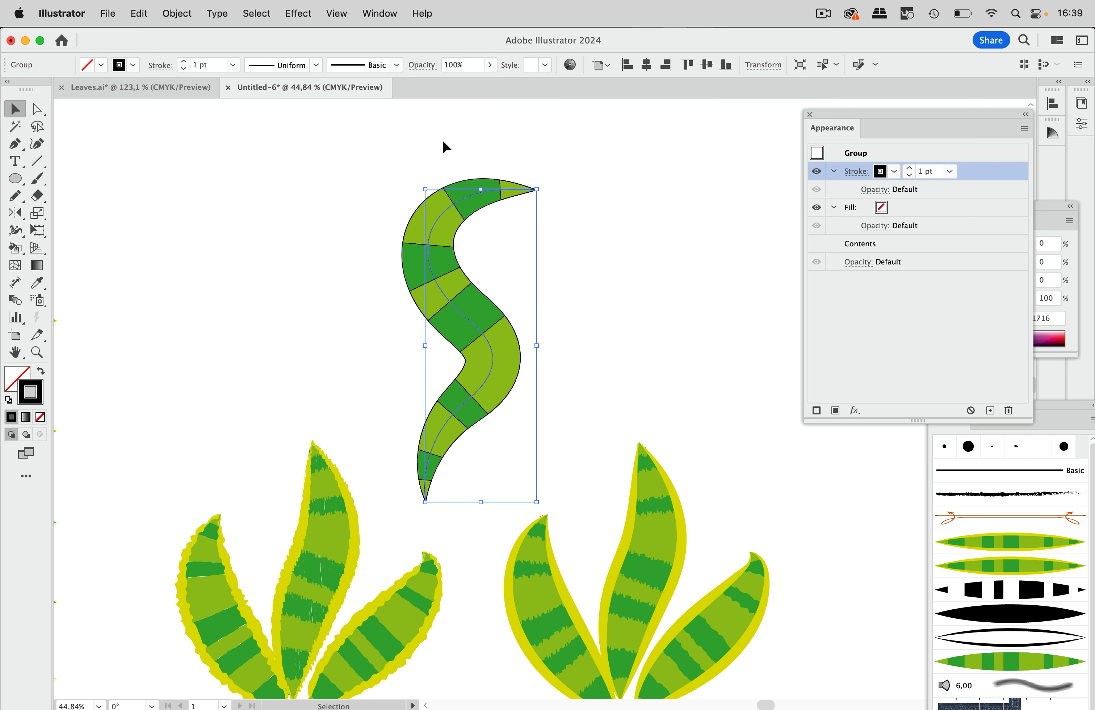
pyautogui.click(300, 15)
pyautogui.moveTo(304, 198)
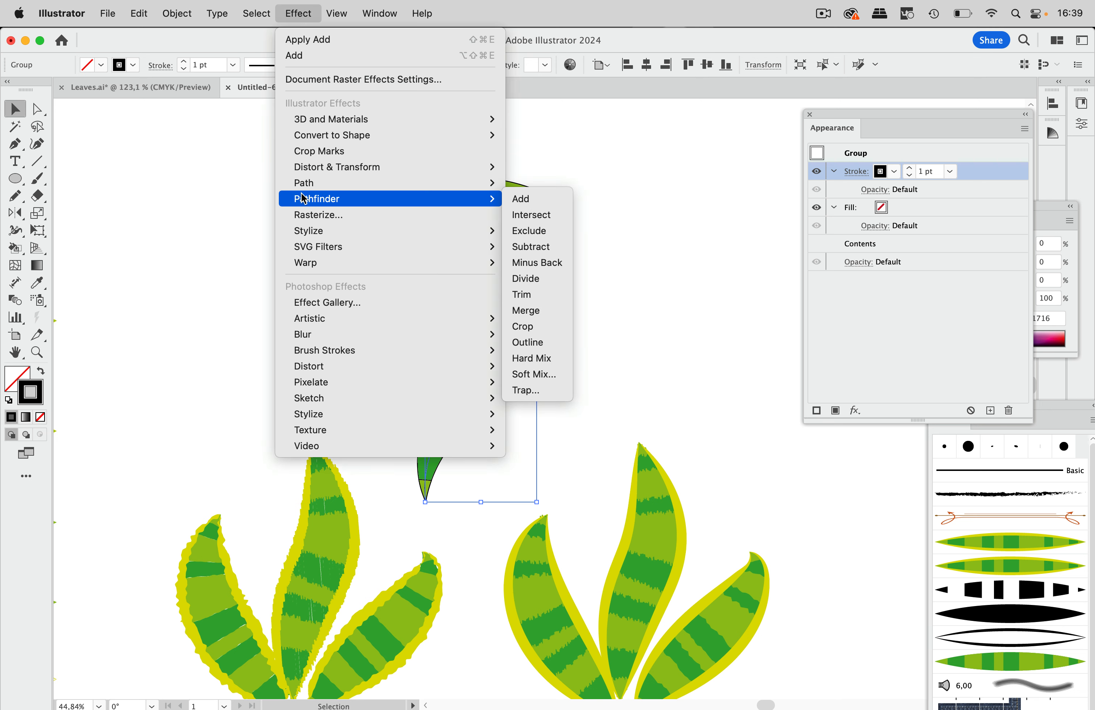
pyautogui.click(526, 199)
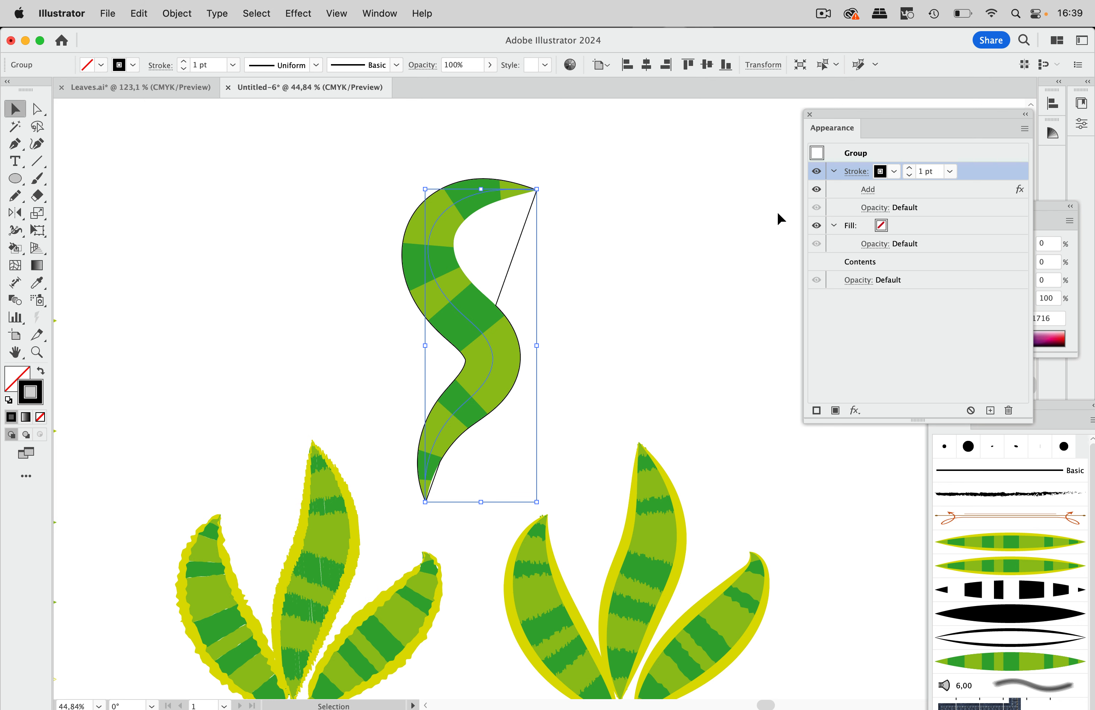
pyautogui.press('super+z')
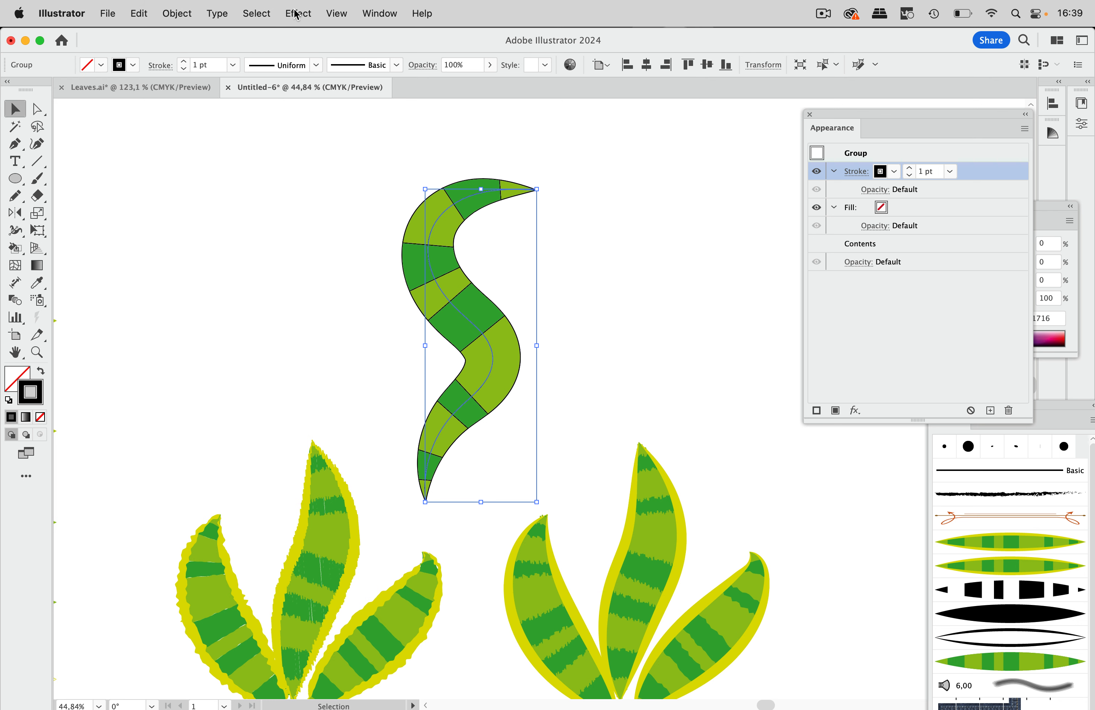
# Step: Apply an Offset Path effect of 3,528 mm with miter joins and miter limit 4 to the group's black stroke
pyautogui.click(303, 17)
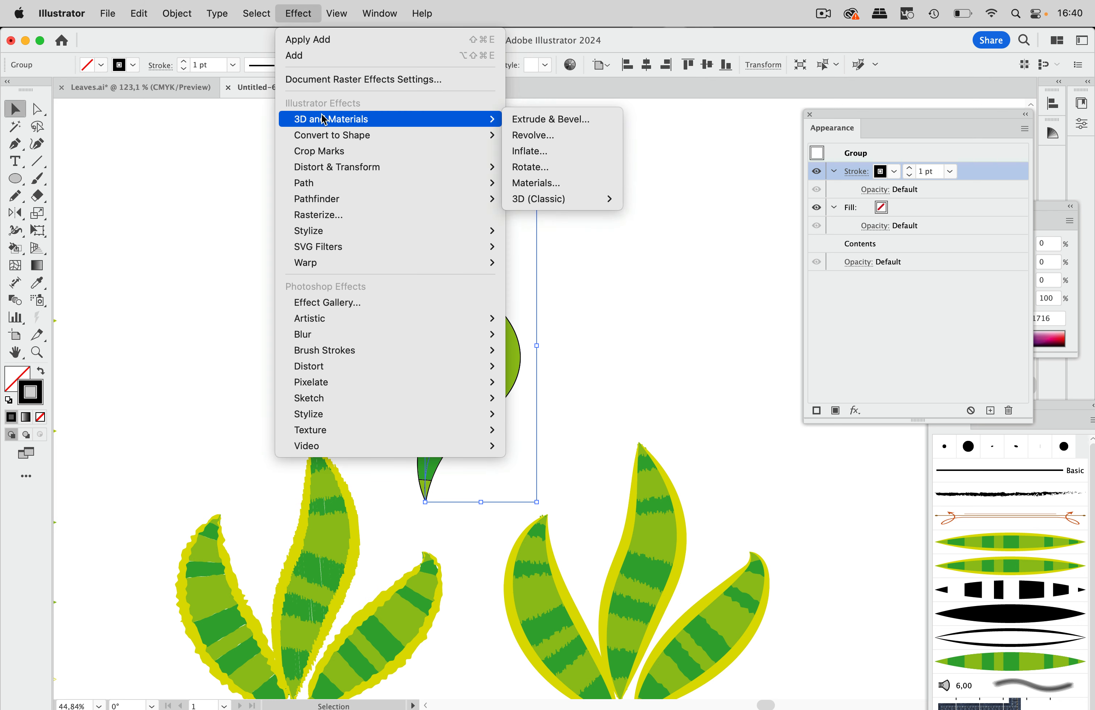
pyautogui.moveTo(326, 185)
pyautogui.click(542, 183)
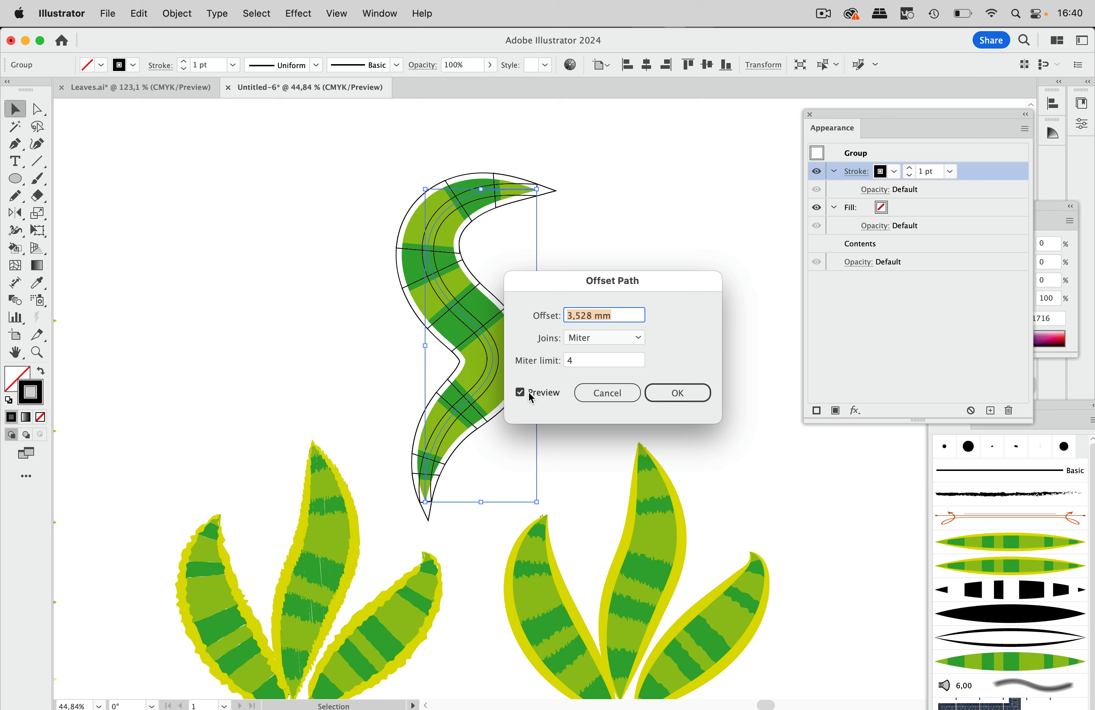
pyautogui.click(688, 390)
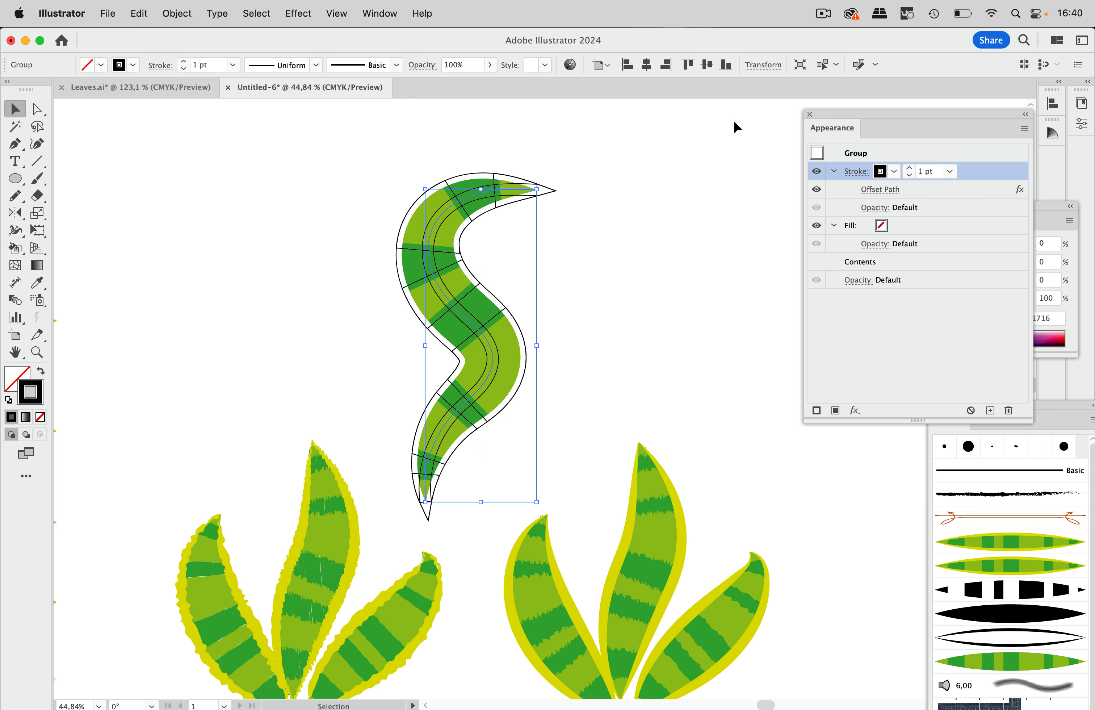
# Step: Add the Pathfinder Add effect after the Offset Path effect on the group's black stroke
pyautogui.click(933, 190)
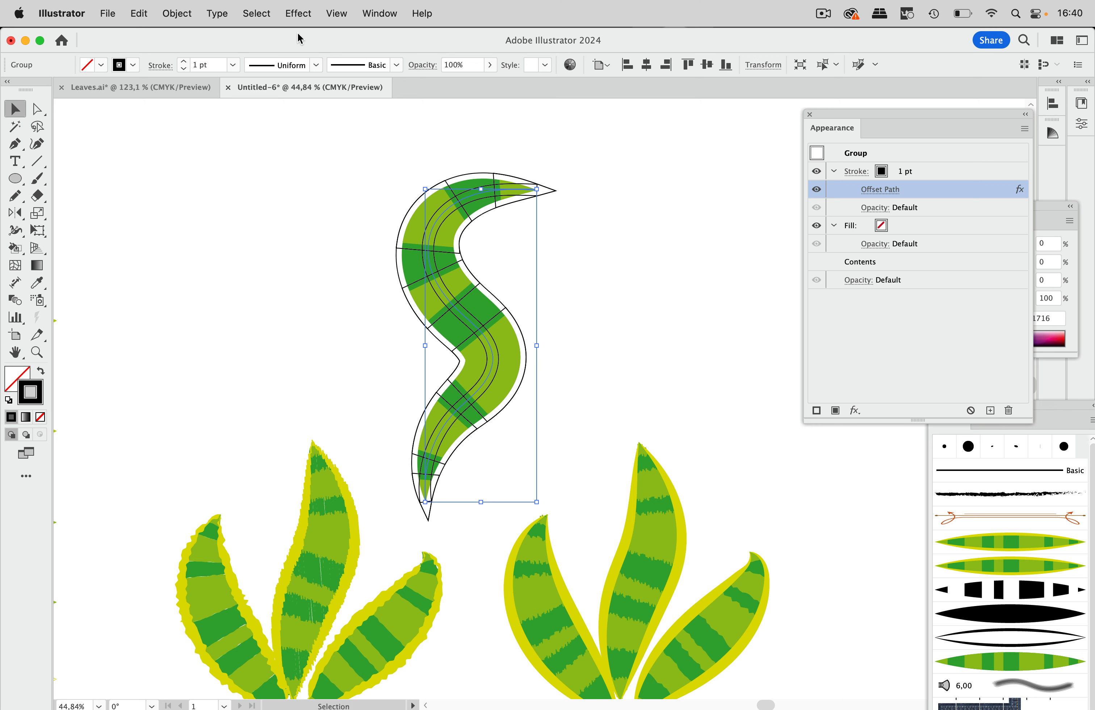
pyautogui.click(297, 13)
pyautogui.moveTo(350, 199)
pyautogui.click(530, 198)
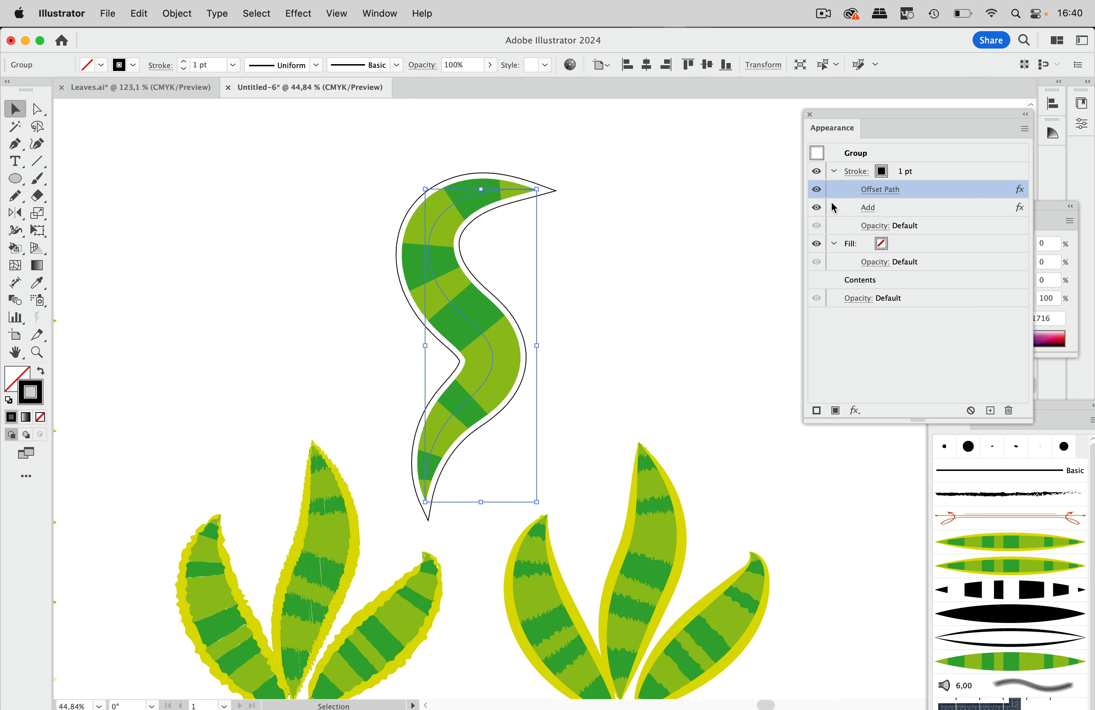
# Step: Apply a second Offset Path effect of -3,528 mm after the Add effect on the group's stroke
pyautogui.click(891, 210)
pyautogui.click(298, 14)
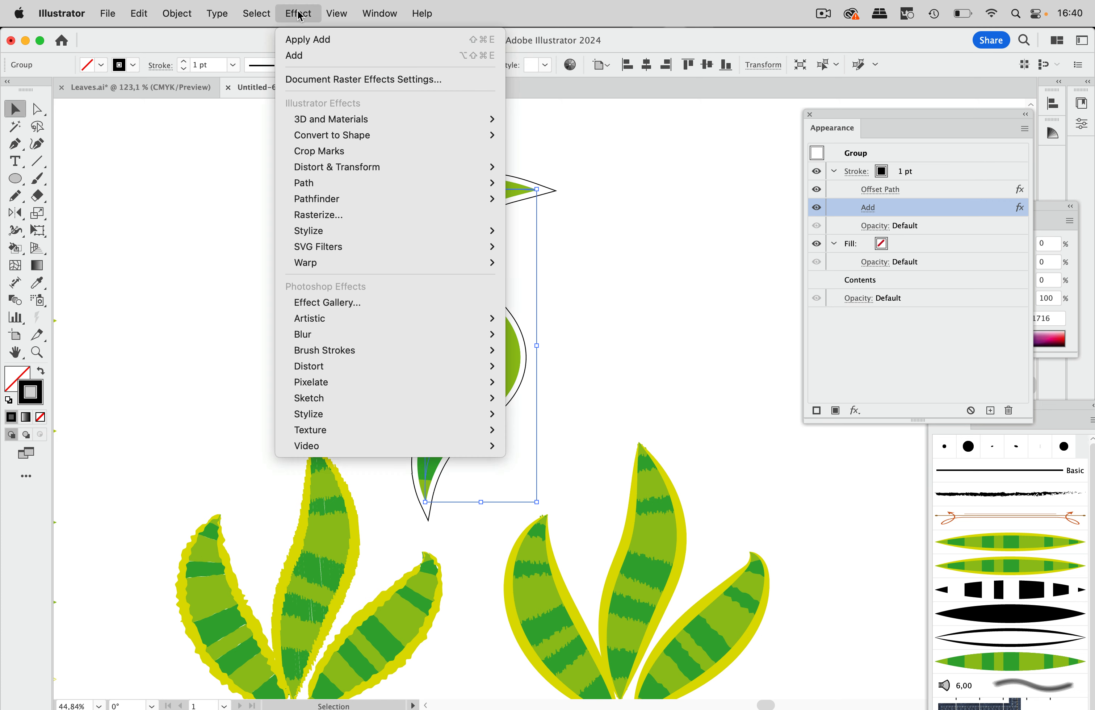
pyautogui.moveTo(328, 184)
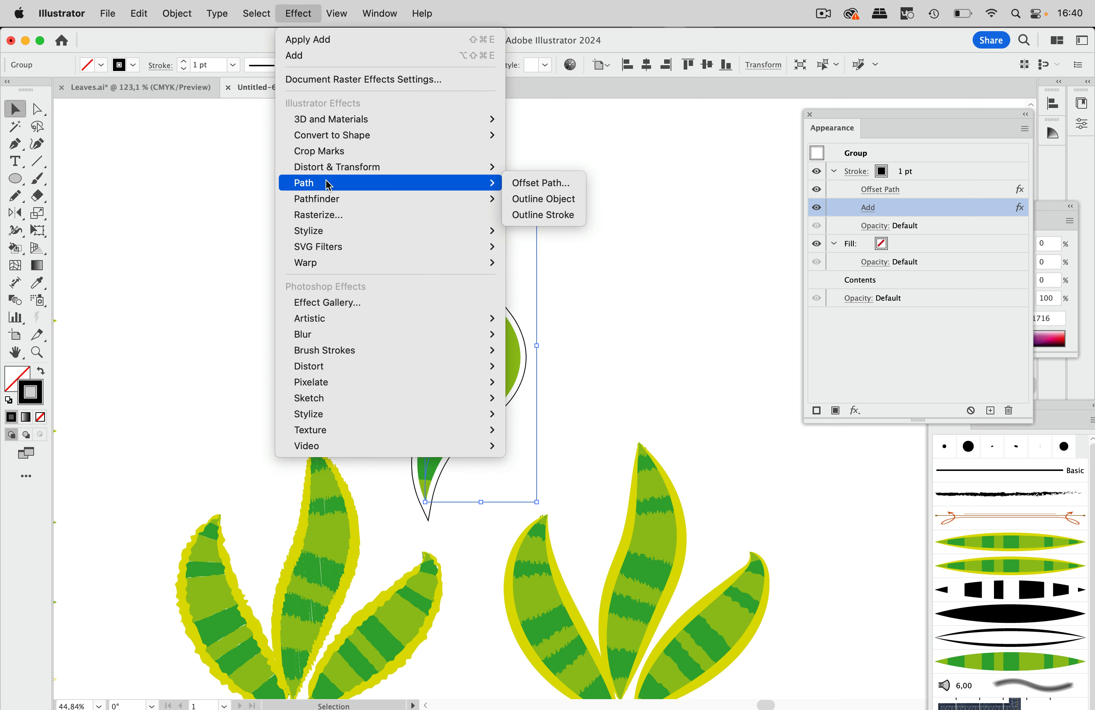
pyautogui.click(546, 185)
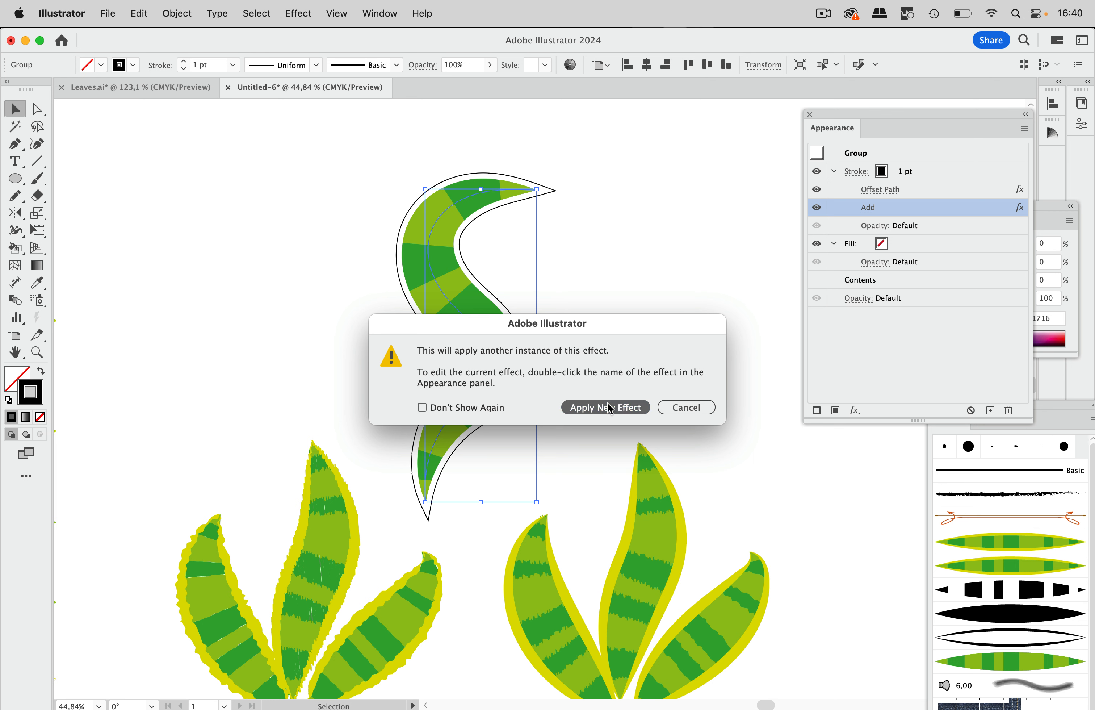
pyautogui.click(605, 407)
pyautogui.click(568, 313)
pyautogui.write('-')
pyautogui.click(668, 393)
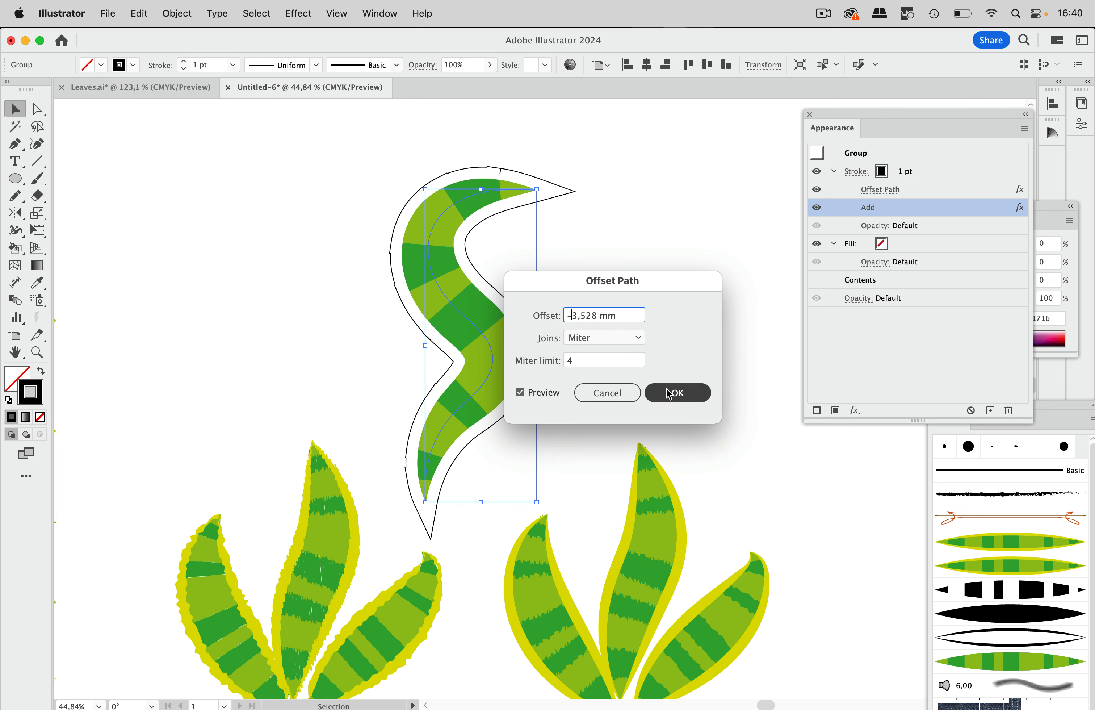
# Step: Give the group's black stroke Width Profile 1 and raise its weight to 10 pt
pyautogui.scroll(5, 522, 362)
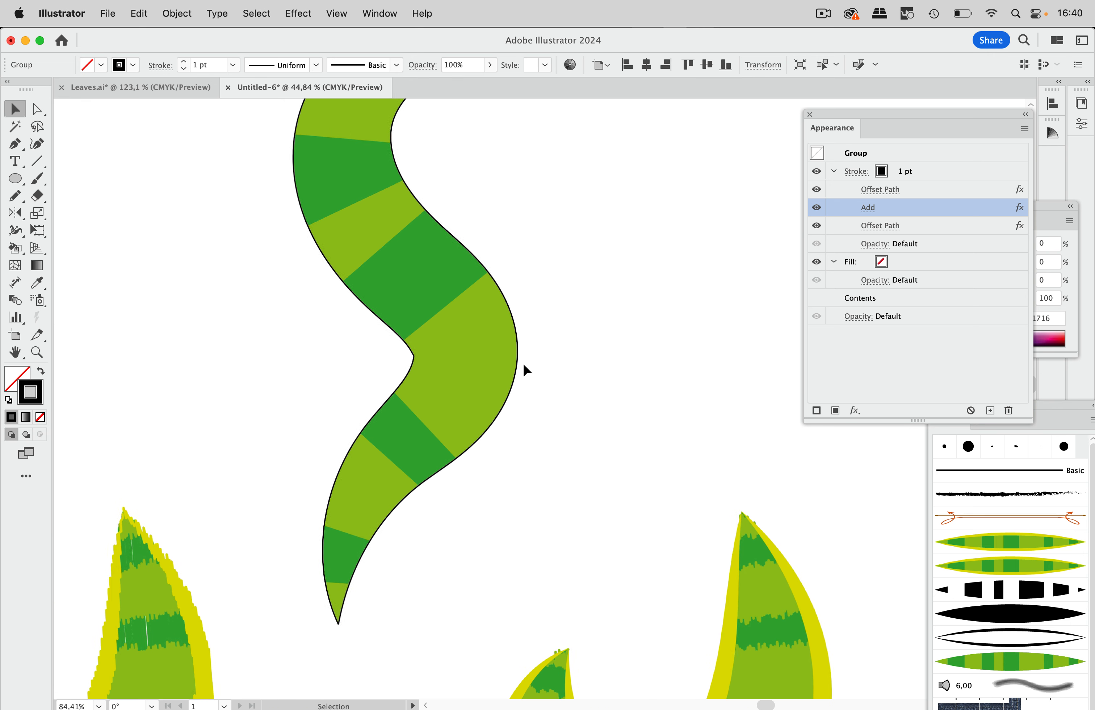
pyautogui.scroll(2, 522, 362)
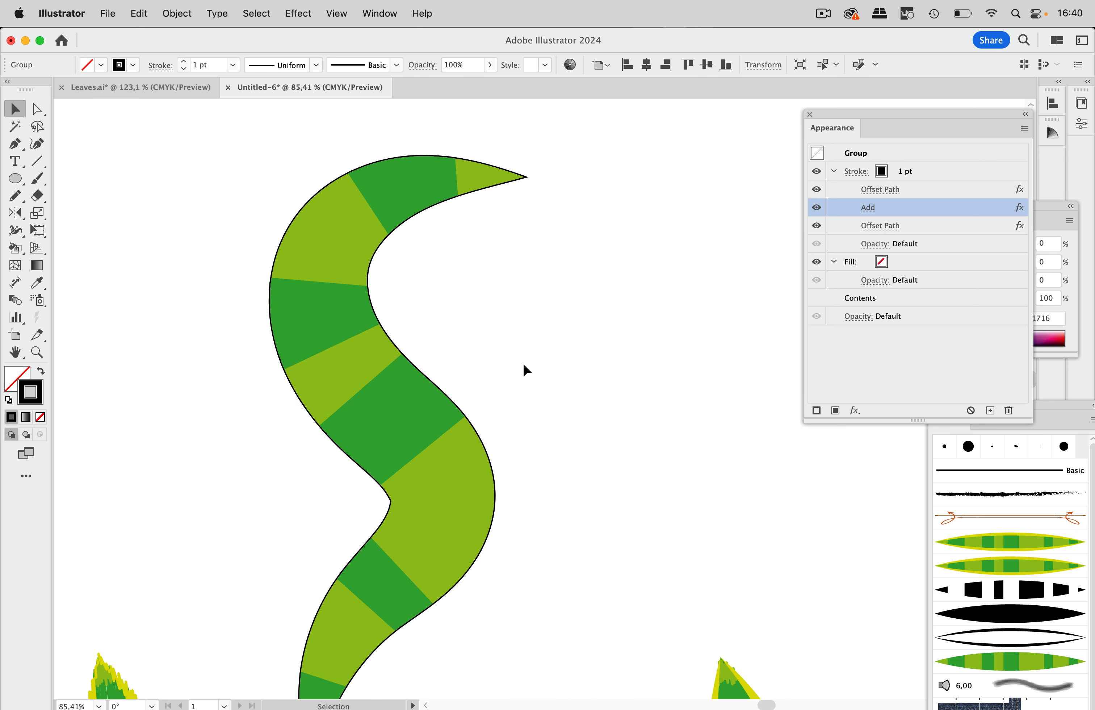
pyautogui.click(910, 173)
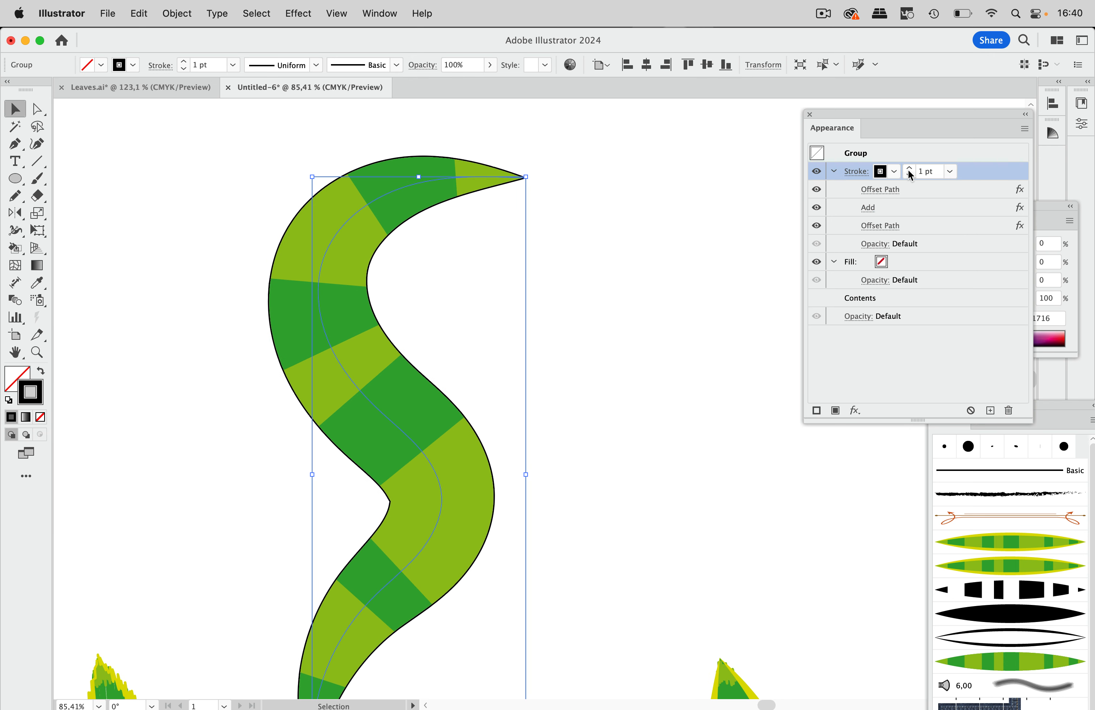
pyautogui.click(317, 66)
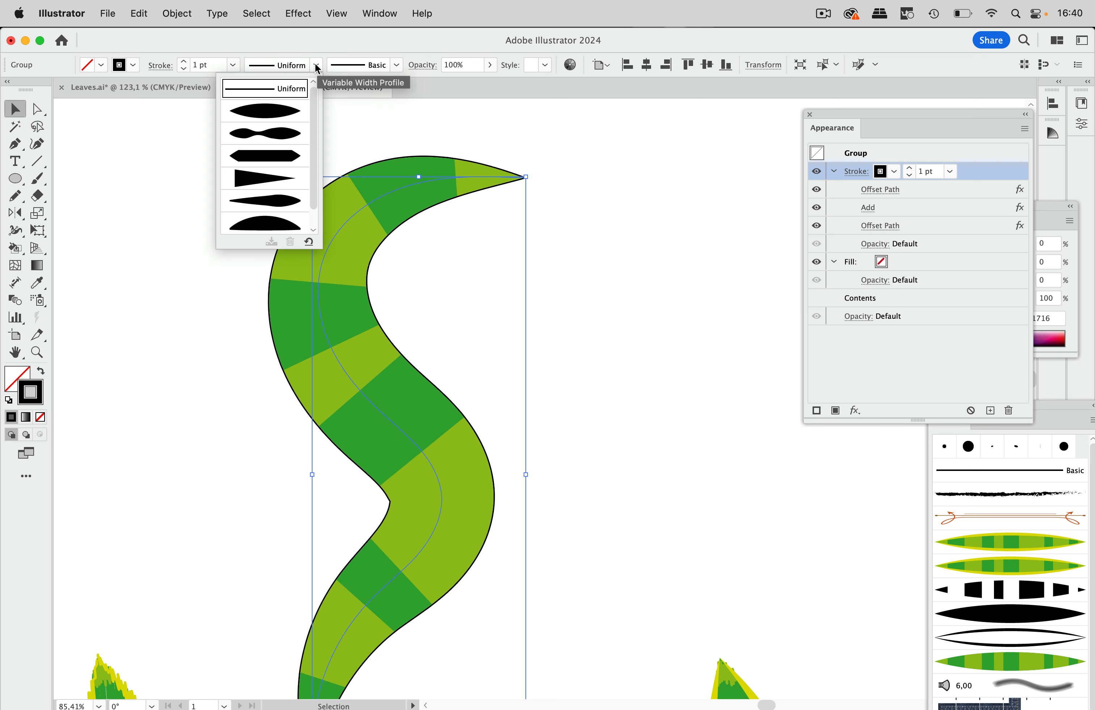
pyautogui.click(279, 111)
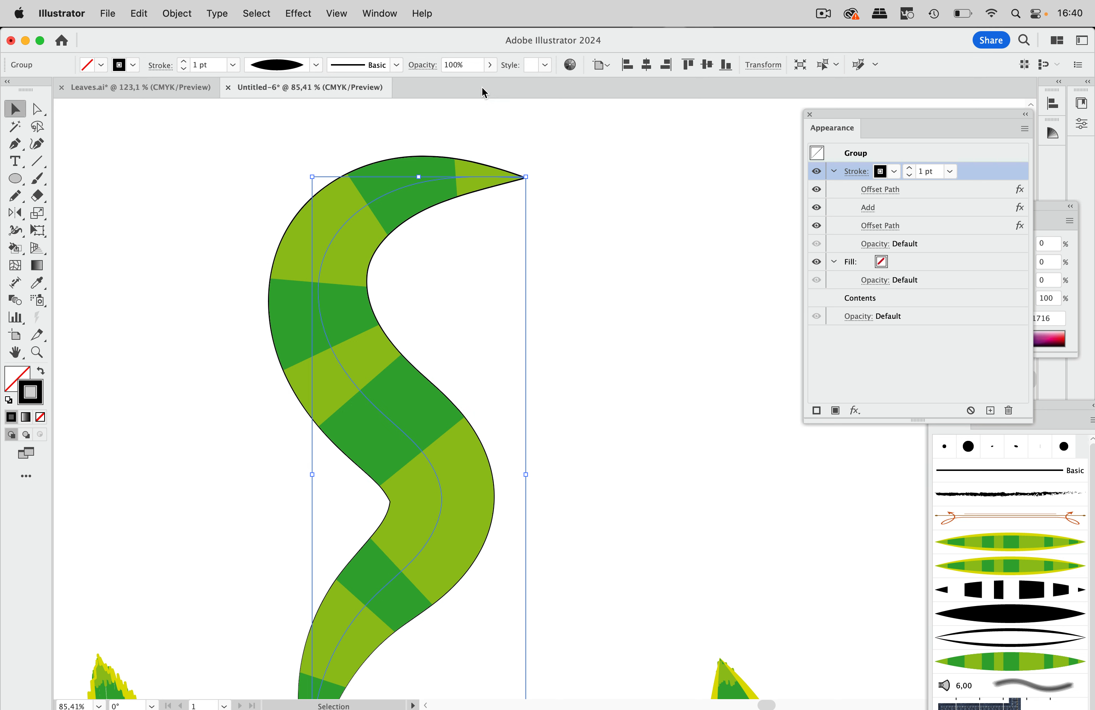
pyautogui.click(910, 168)
pyautogui.click(910, 168)
pyautogui.click(909, 168)
pyautogui.click(909, 169)
pyautogui.click(910, 168)
pyautogui.click(909, 168)
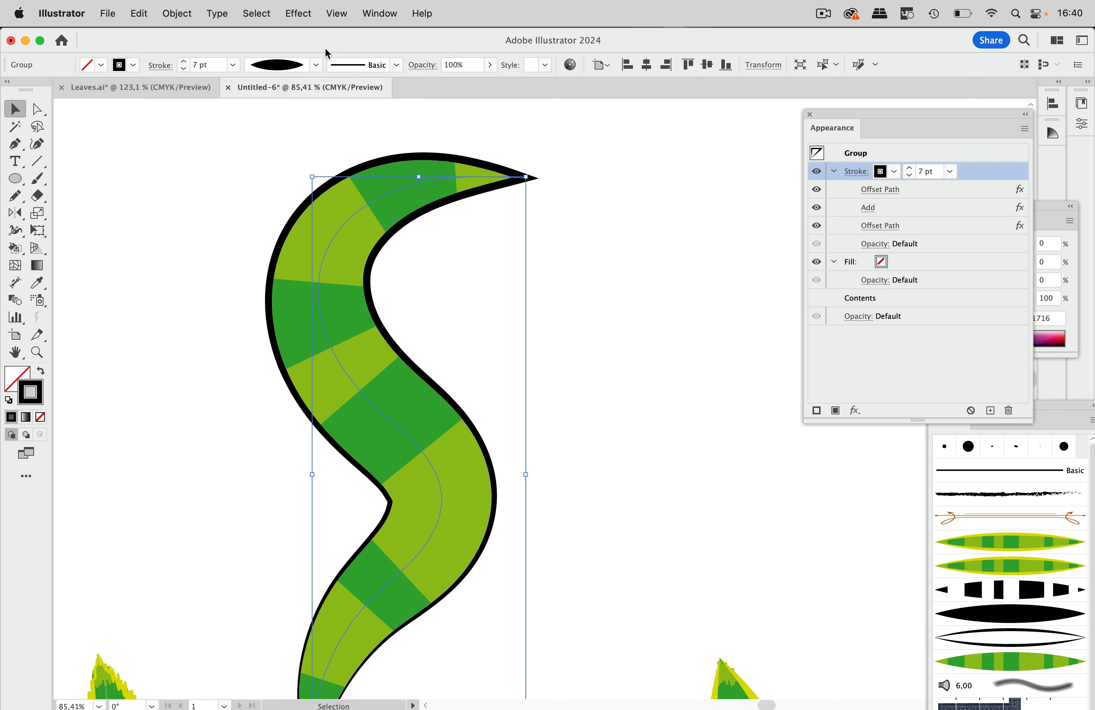
pyautogui.click(909, 169)
pyautogui.click(910, 168)
pyautogui.click(909, 168)
pyautogui.scroll(-3, 534, 369)
pyautogui.scroll(-2, 534, 368)
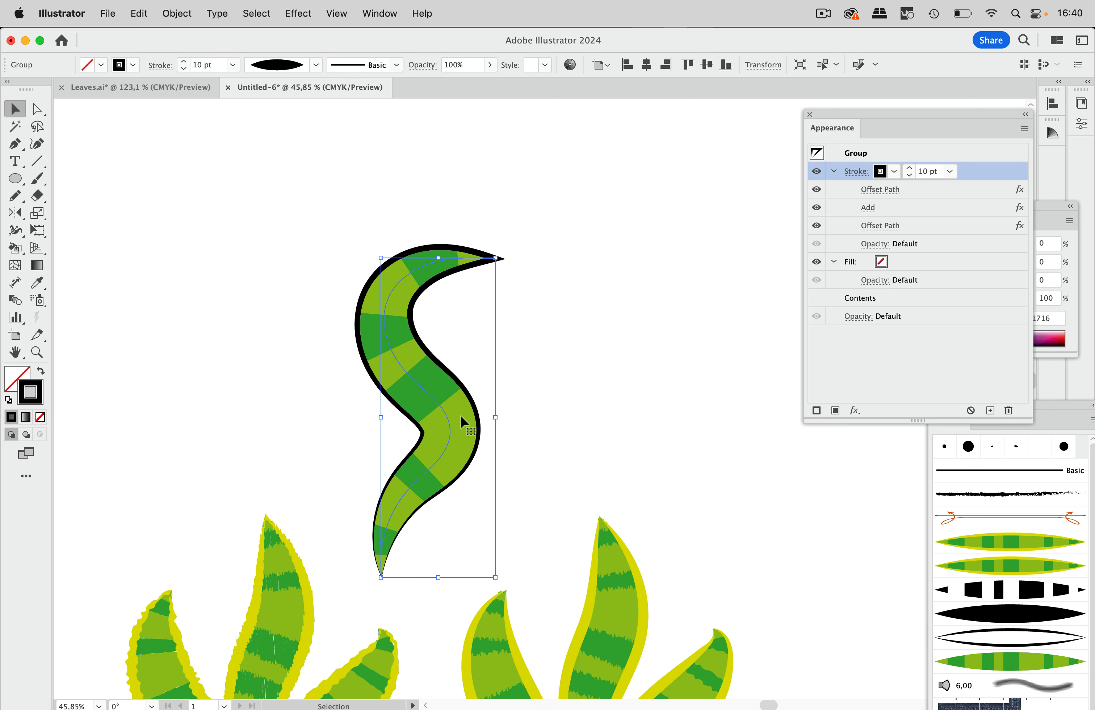
# Step: Switch the group's stroke to Width Profile 2 and recolor it with the yellow-green swatch
pyautogui.click(317, 67)
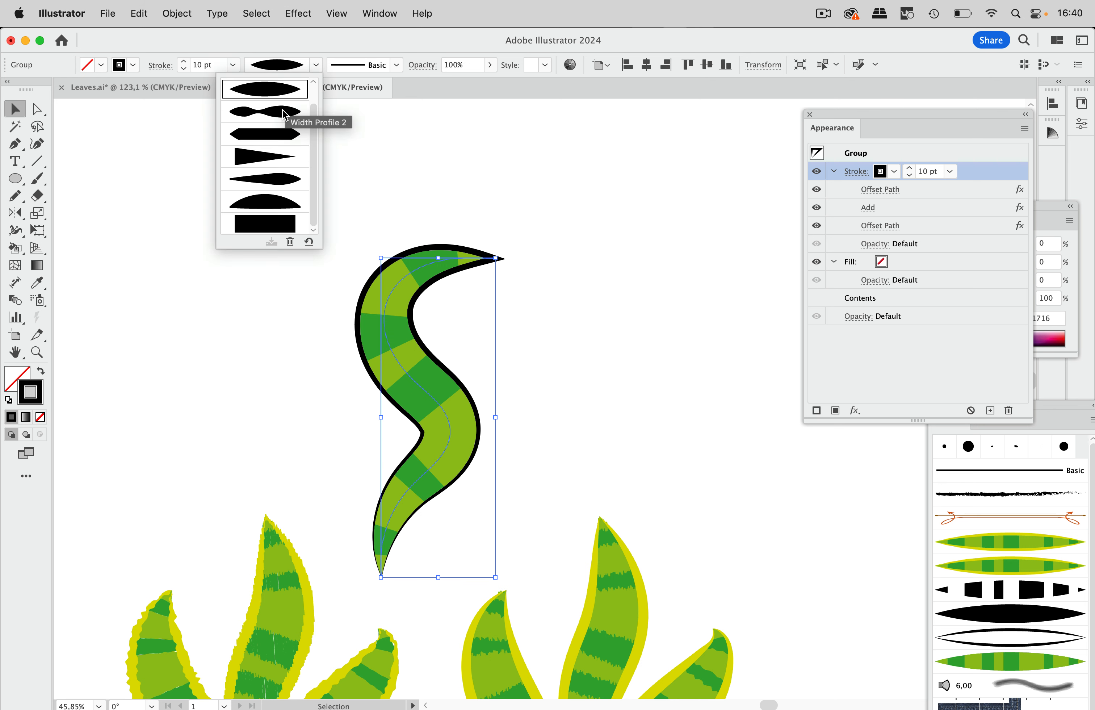
pyautogui.click(282, 118)
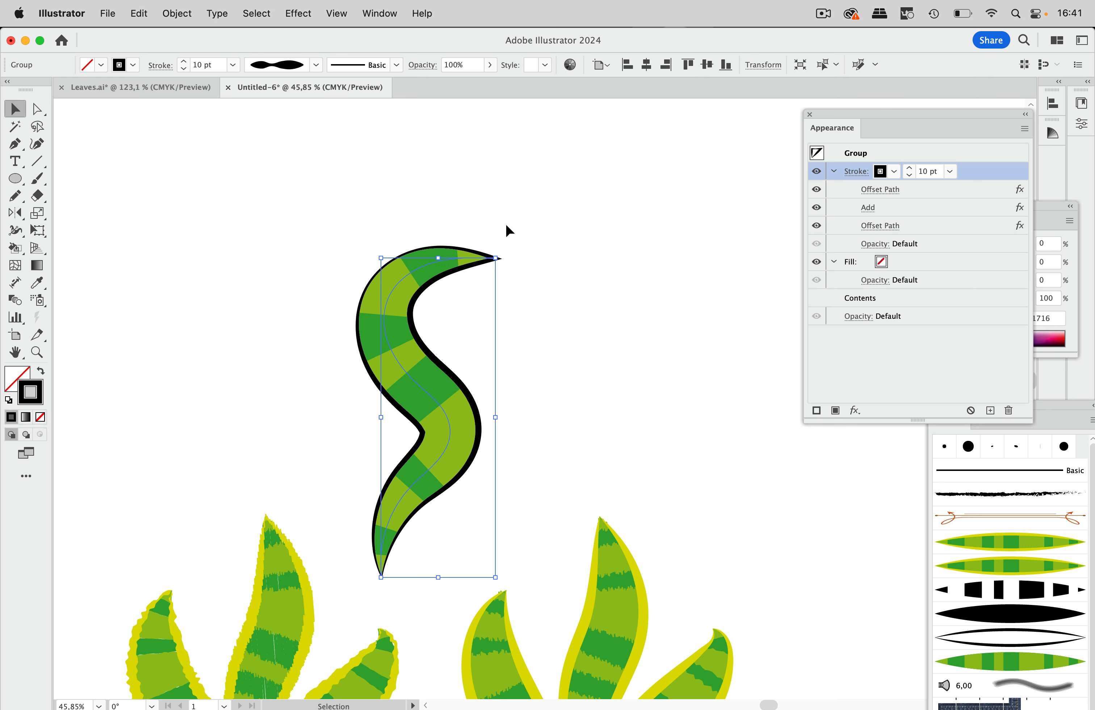
pyautogui.scroll(2, 467, 413)
pyautogui.scroll(1, 465, 406)
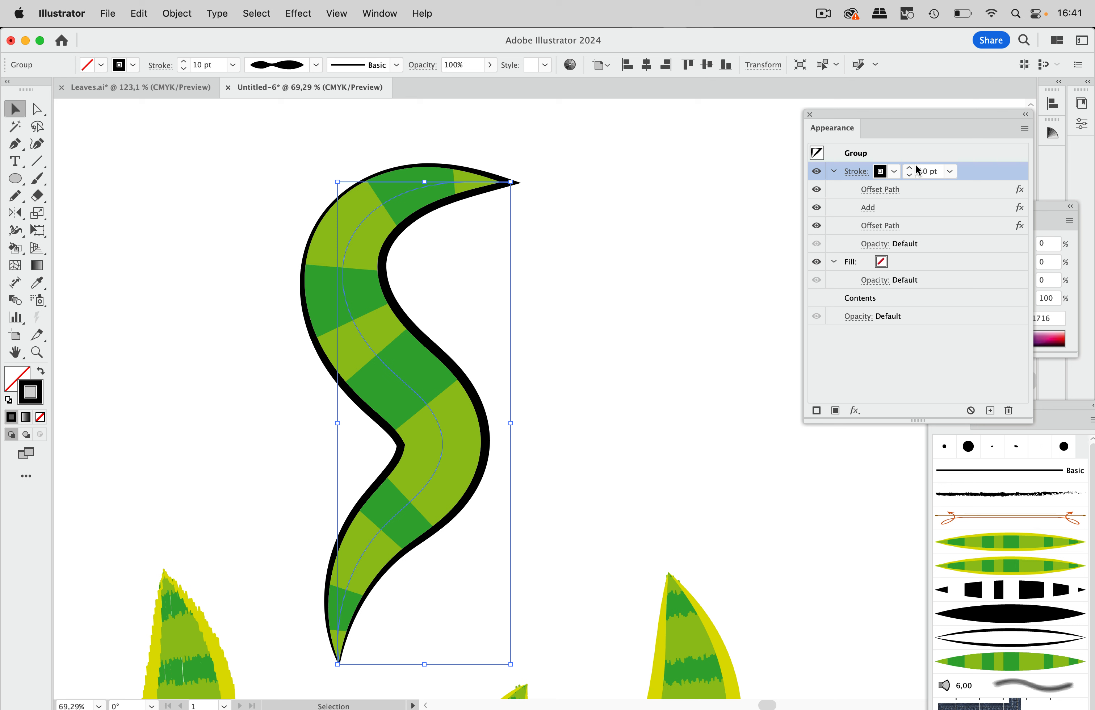
pyautogui.click(894, 171)
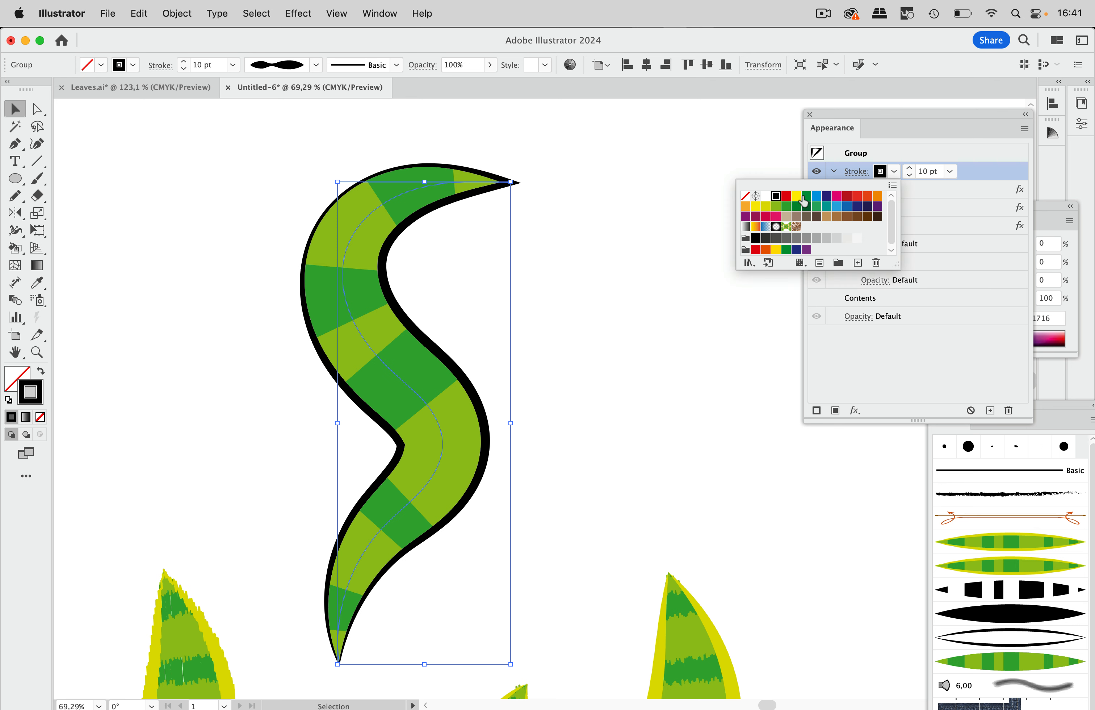
pyautogui.click(765, 206)
pyautogui.click(626, 230)
# Step: Move the Brushes panel out beside the Appearance panel and select the tall middle leaf of the smooth-edged plant
pyautogui.scroll(-5, 640, 251)
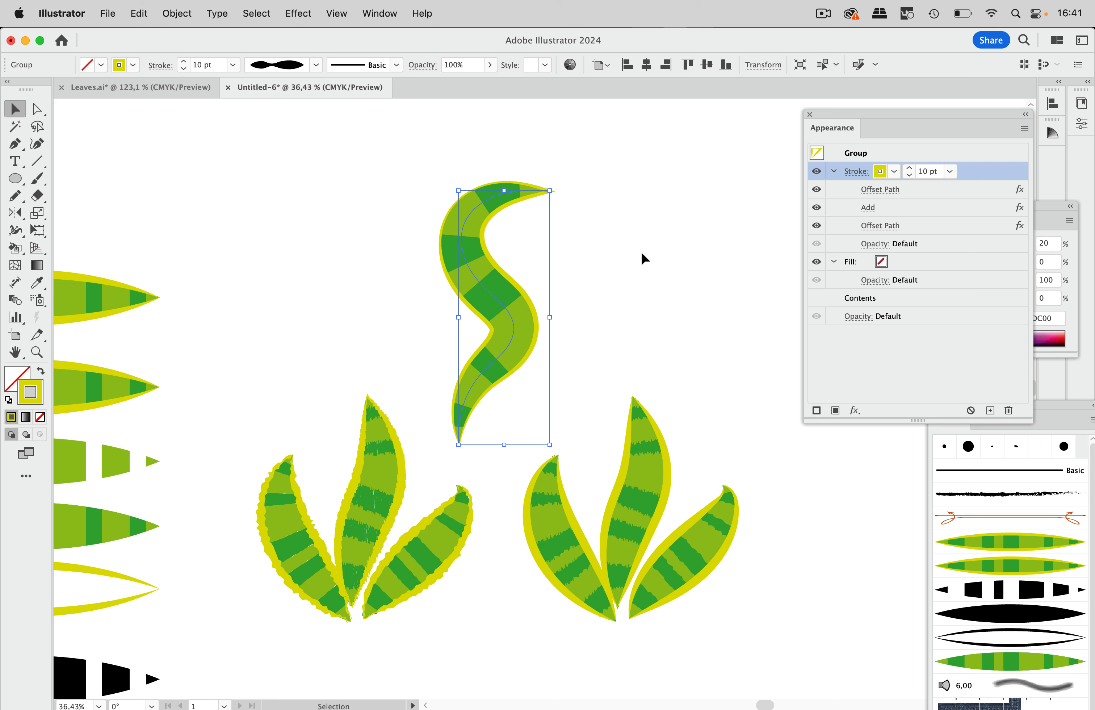
pyautogui.scroll(-3, 636, 317)
pyautogui.hscroll(3, 635, 318)
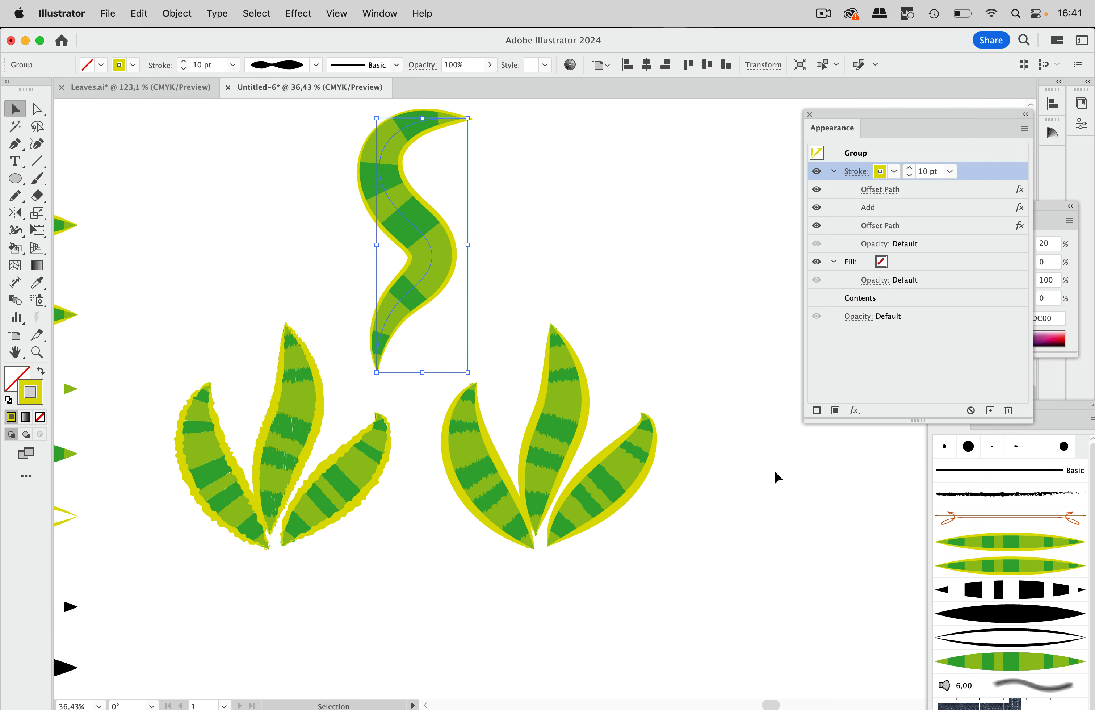
pyautogui.moveTo(1056, 392)
pyautogui.mouseDown()
pyautogui.moveTo(1058, 408)
pyautogui.moveTo(733, 247)
pyautogui.moveTo(717, 184)
pyautogui.mouseUp()
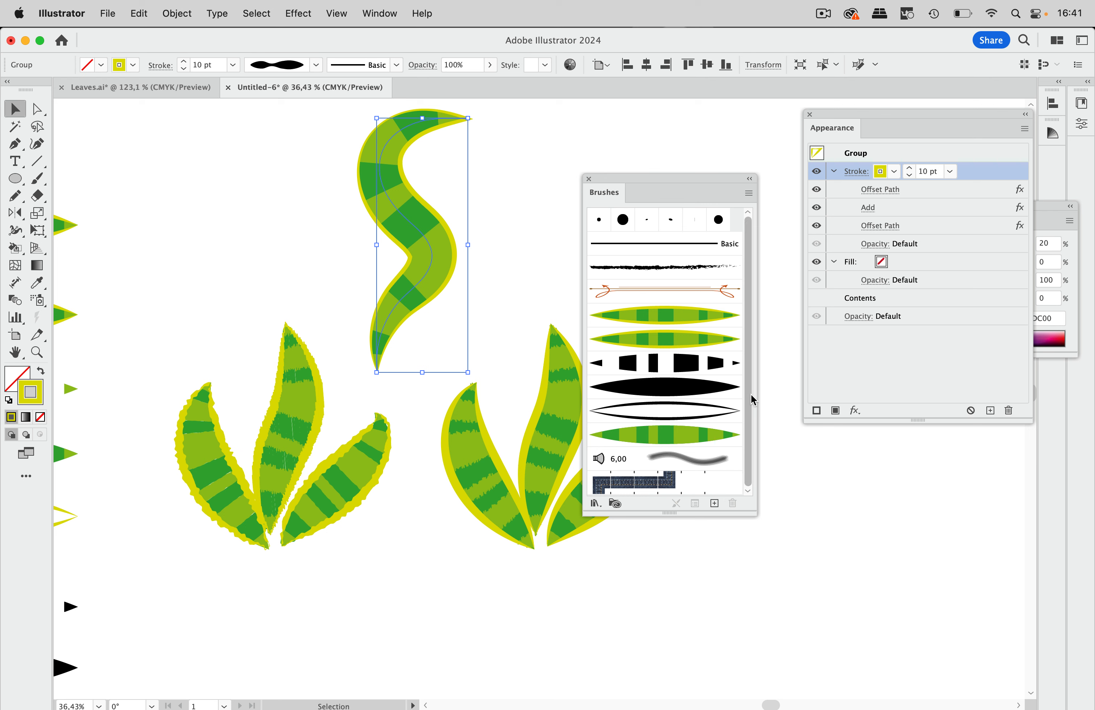
pyautogui.click(546, 461)
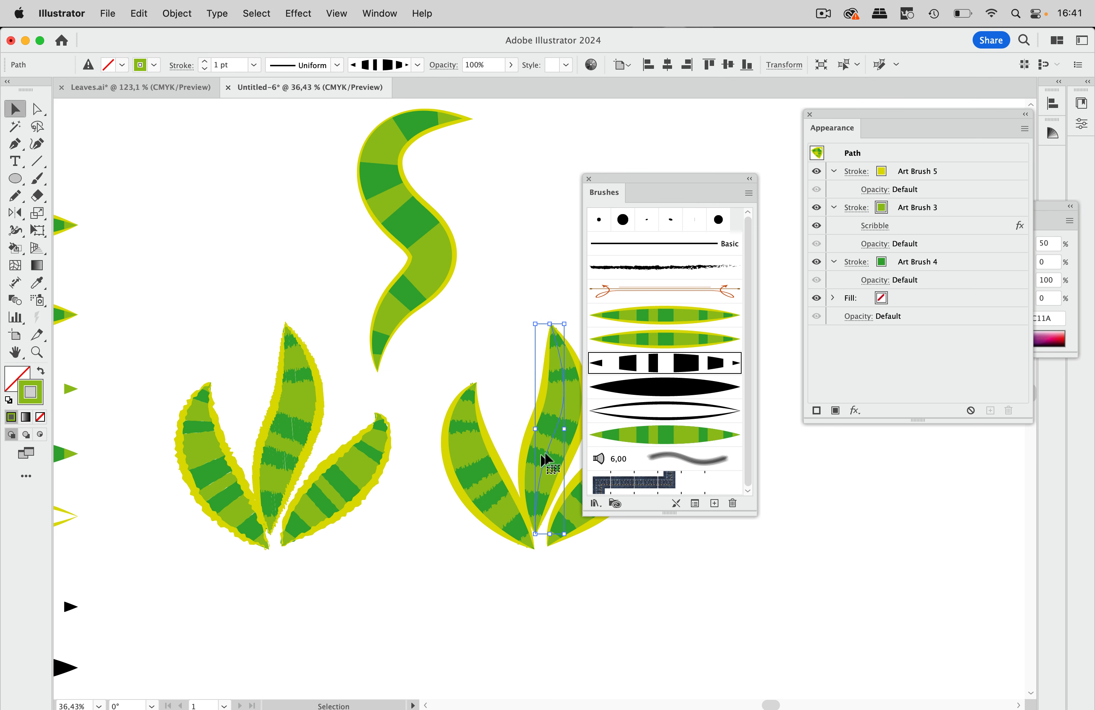